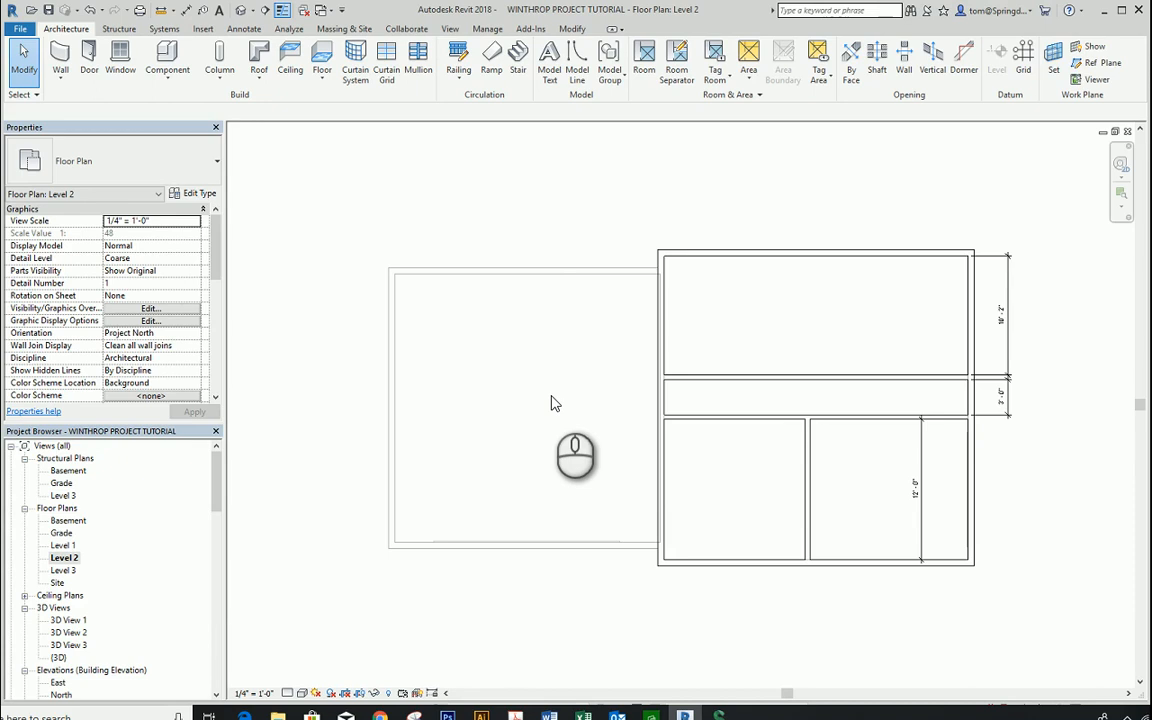
# Step: Open the Basement floor plan
pyautogui.doubleClick(72, 521)
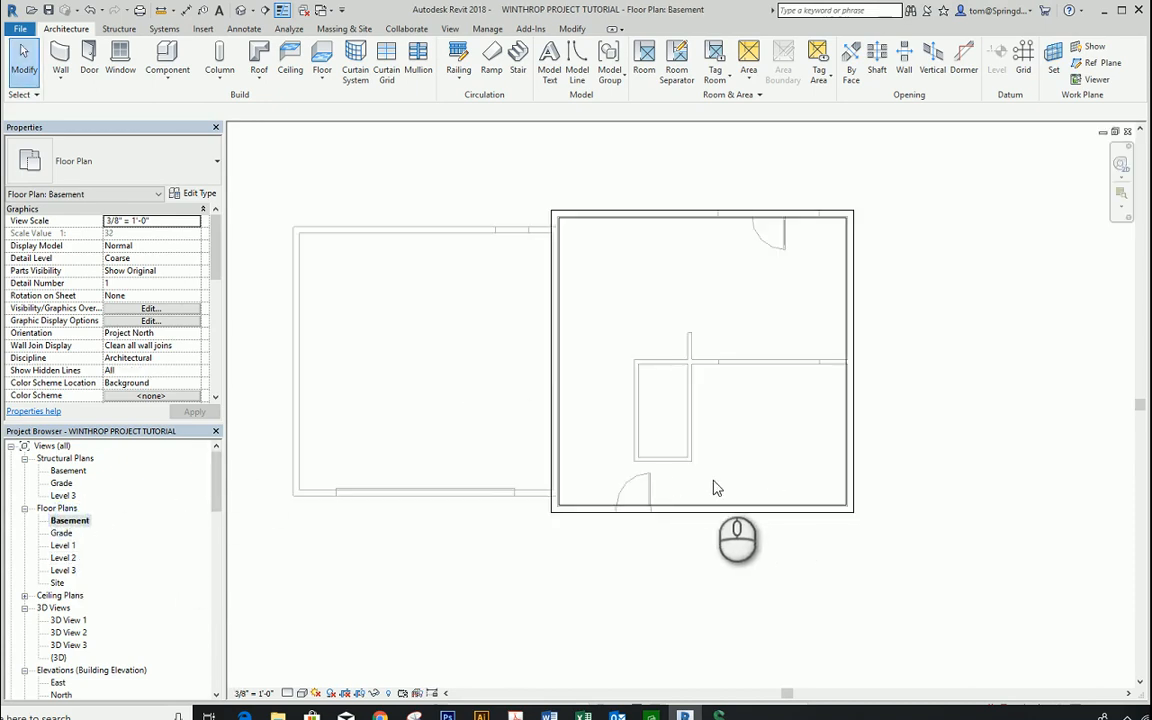
pyautogui.scroll(1, 689, 492)
pyautogui.scroll(1, 689, 492)
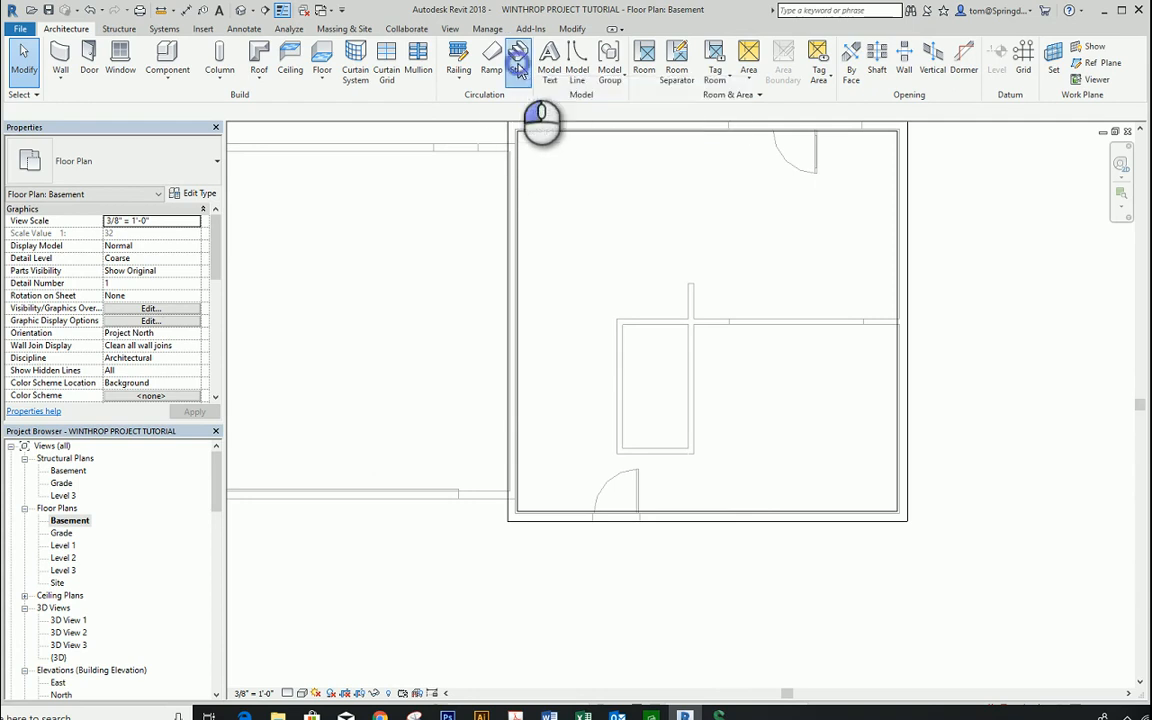
# Step: Start a 3'-0" wide stair and draw a one-riser run about 10" long toward the garage, near the front door
pyautogui.click(519, 62)
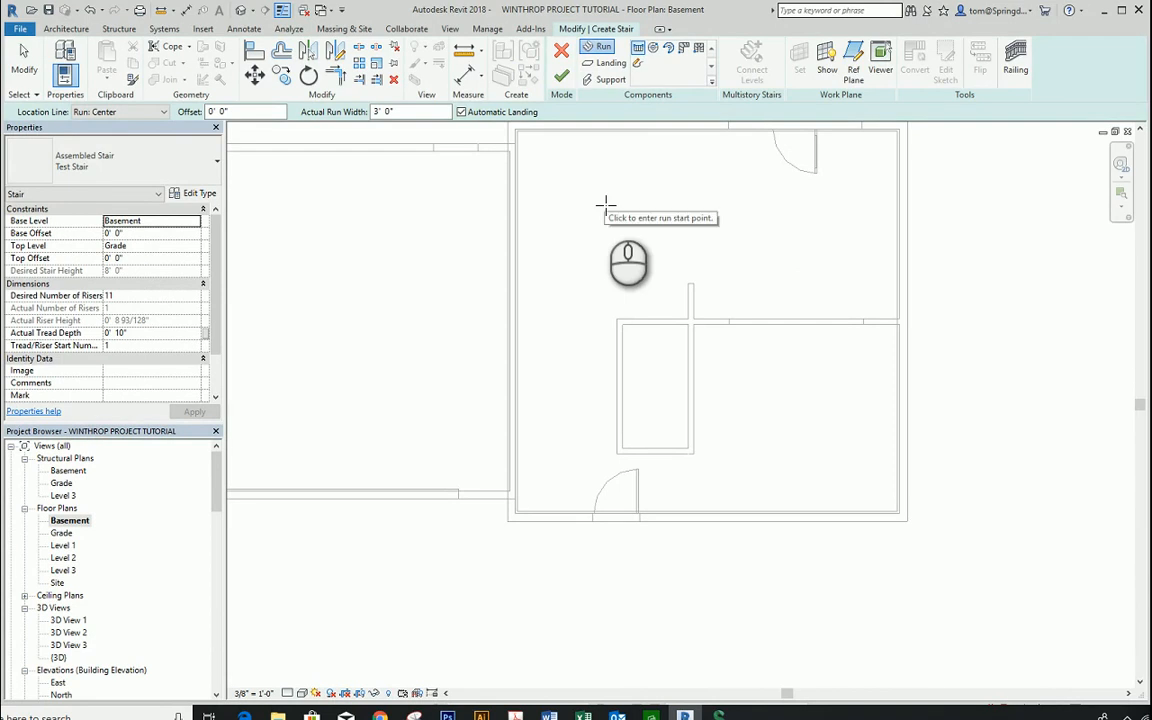
pyautogui.click(555, 500)
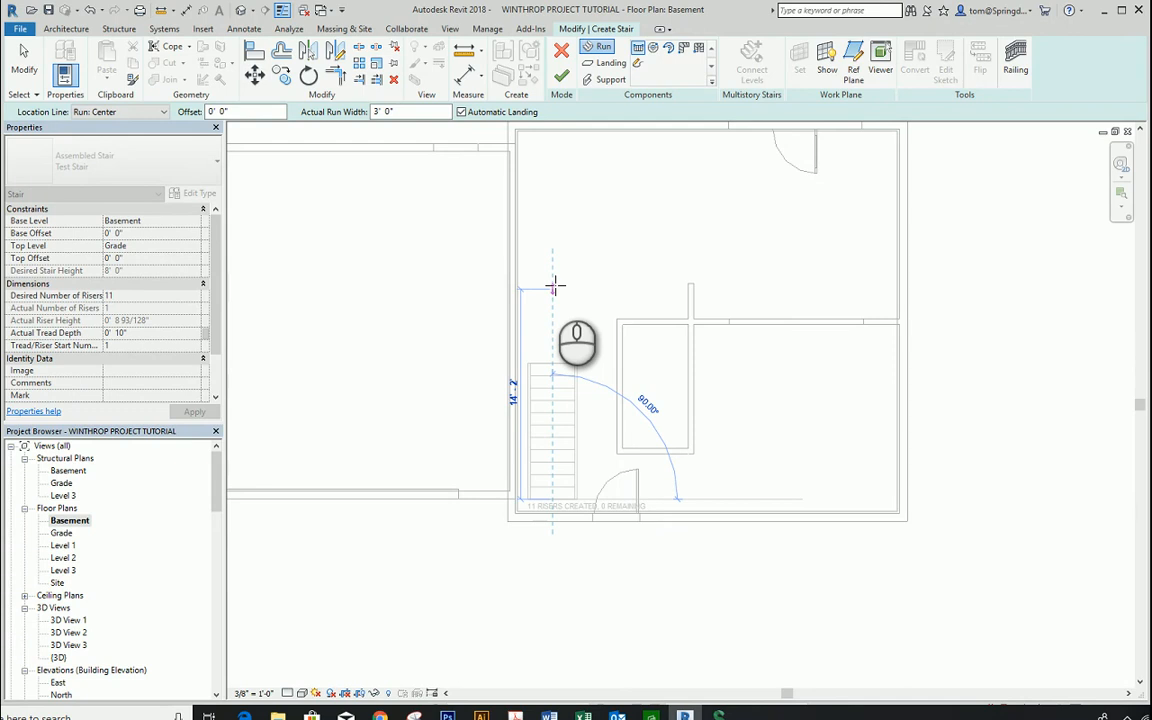
pyautogui.press('Escape')
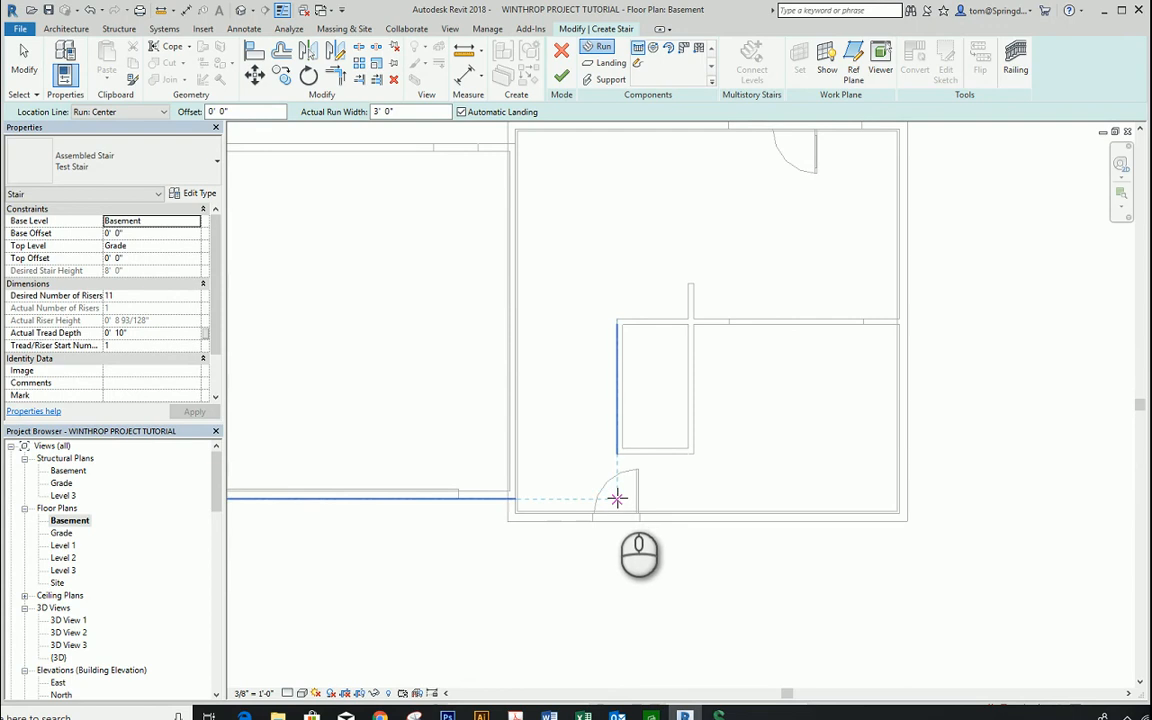
pyautogui.click(617, 497)
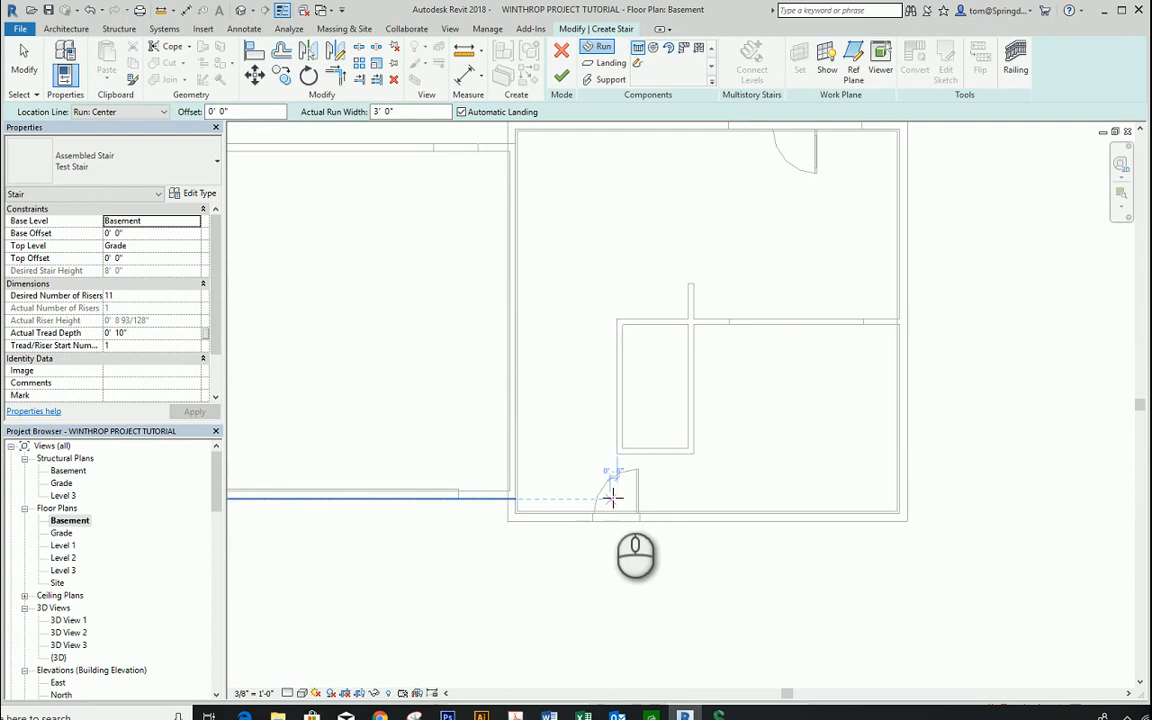
pyautogui.click(611, 496)
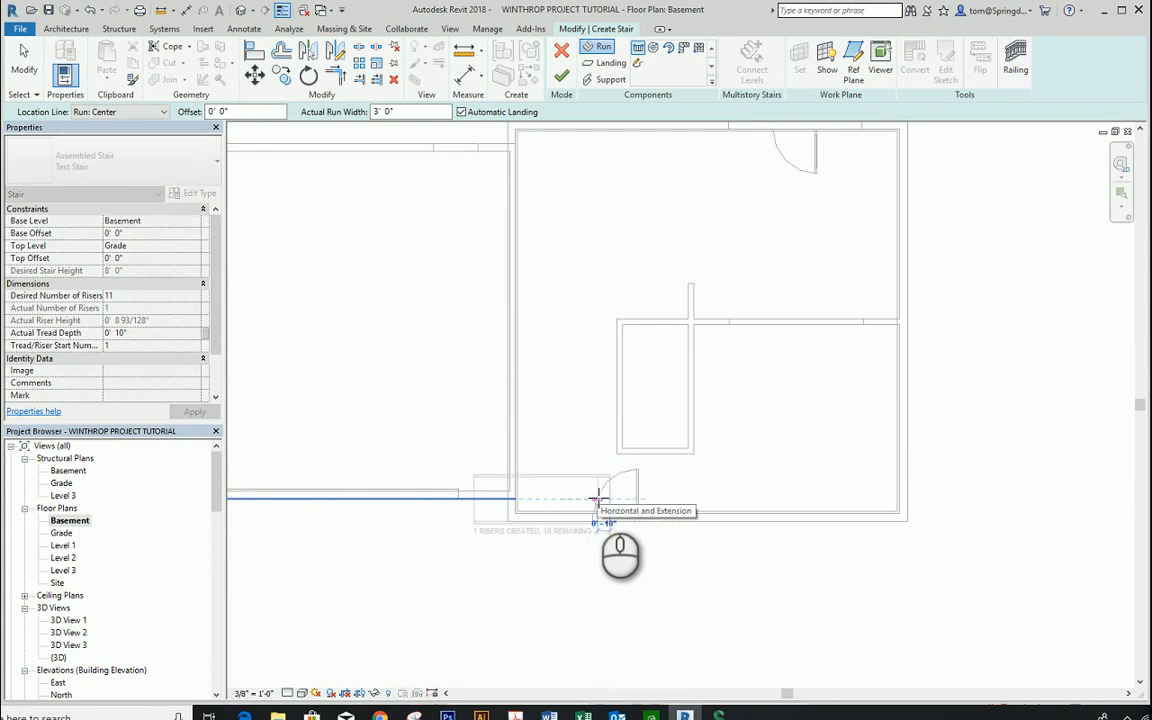
pyautogui.click(598, 496)
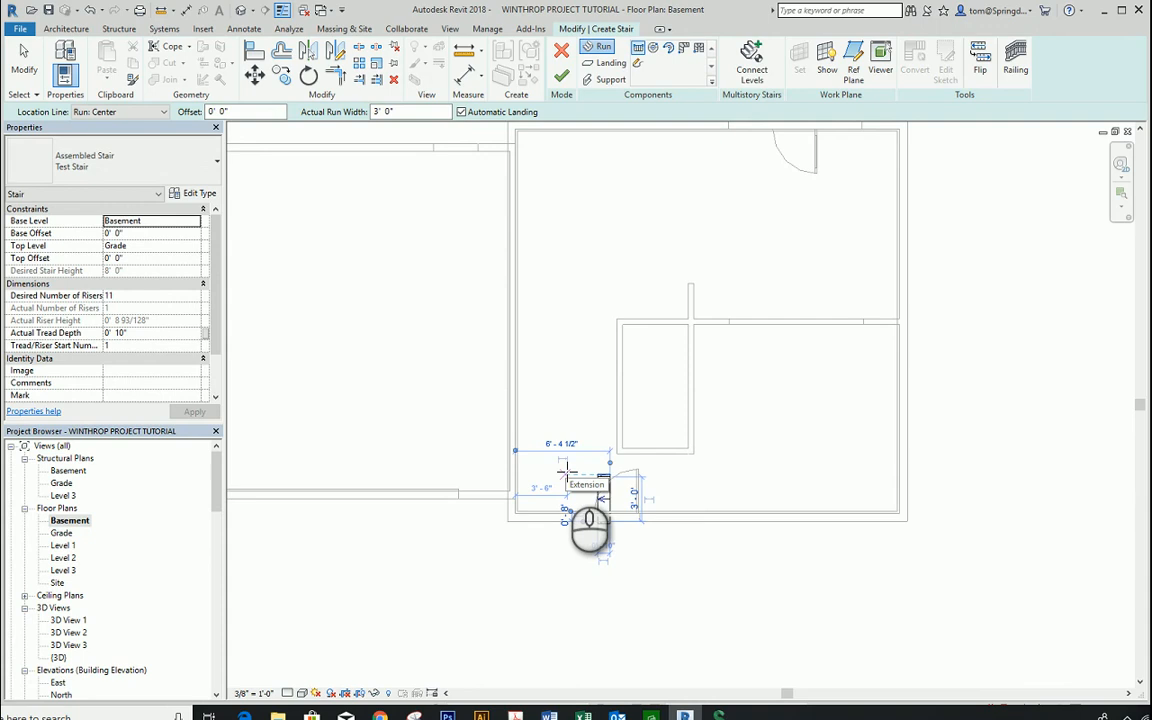
# Step: Add a perpendicular ten-riser run toward the back of the house, joined to the first run by an automatic landing
pyautogui.click(566, 471)
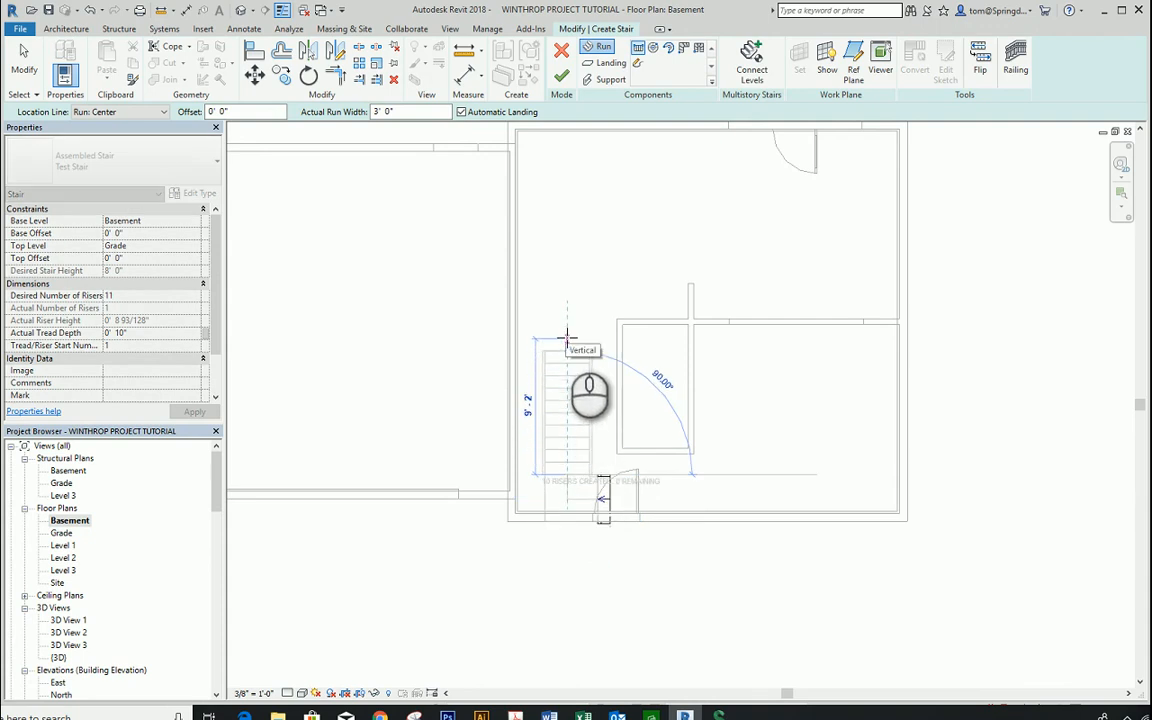
pyautogui.click(566, 338)
pyautogui.press('Escape')
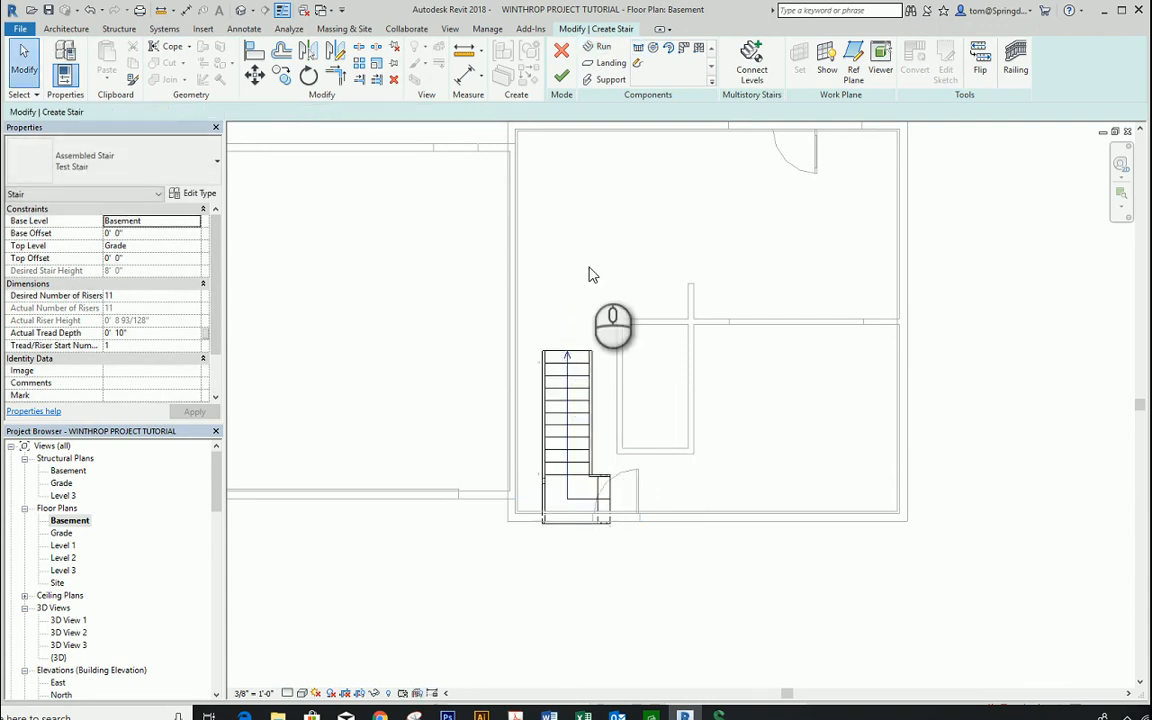
# Step: Shorten the corner landing so its edge at the first riser aligns with the side of the long run
pyautogui.scroll(2, 589, 527)
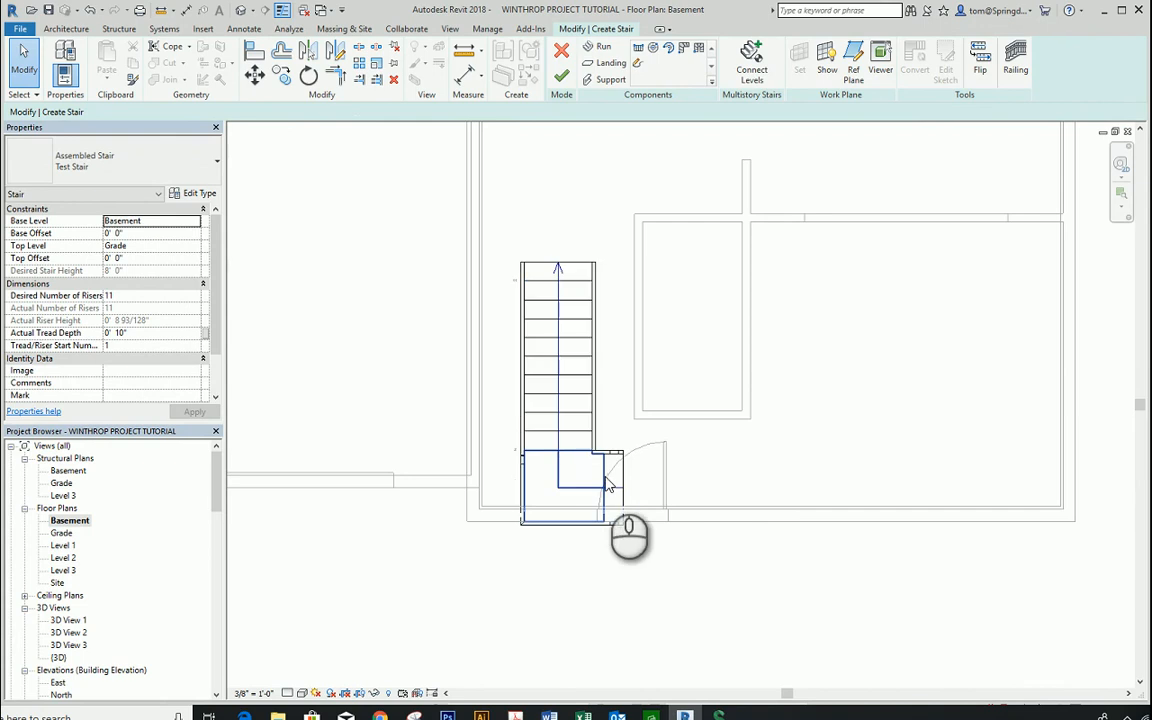
pyautogui.click(603, 482)
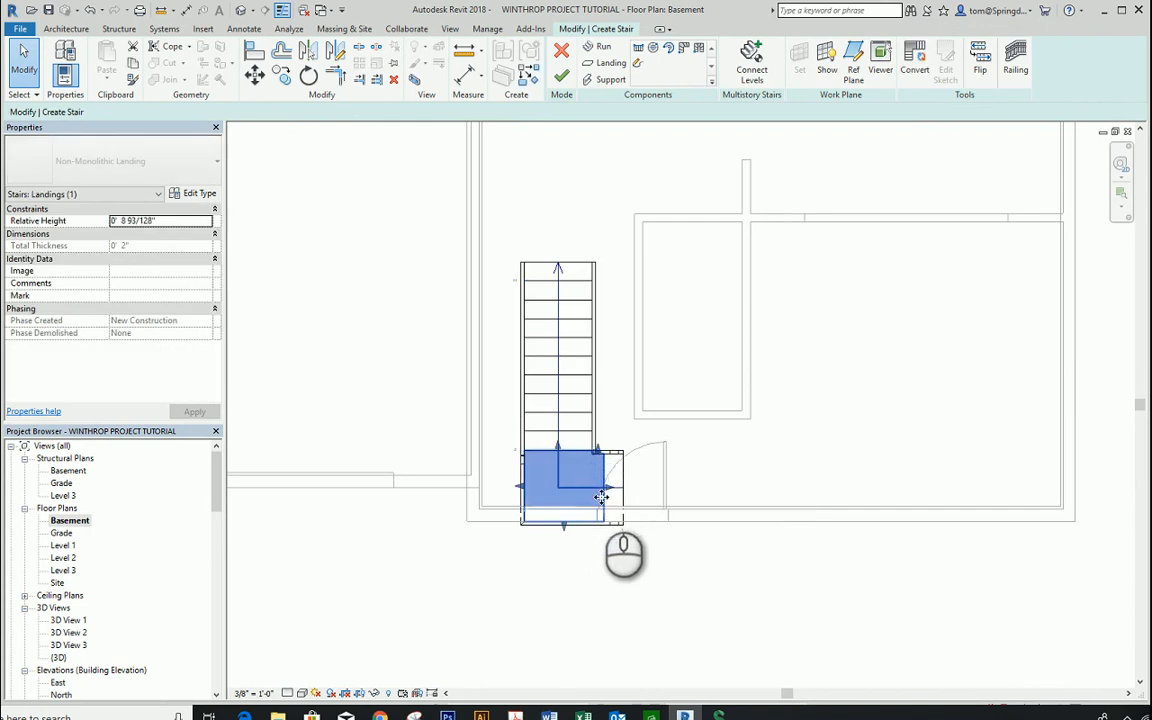
pyautogui.click(605, 485)
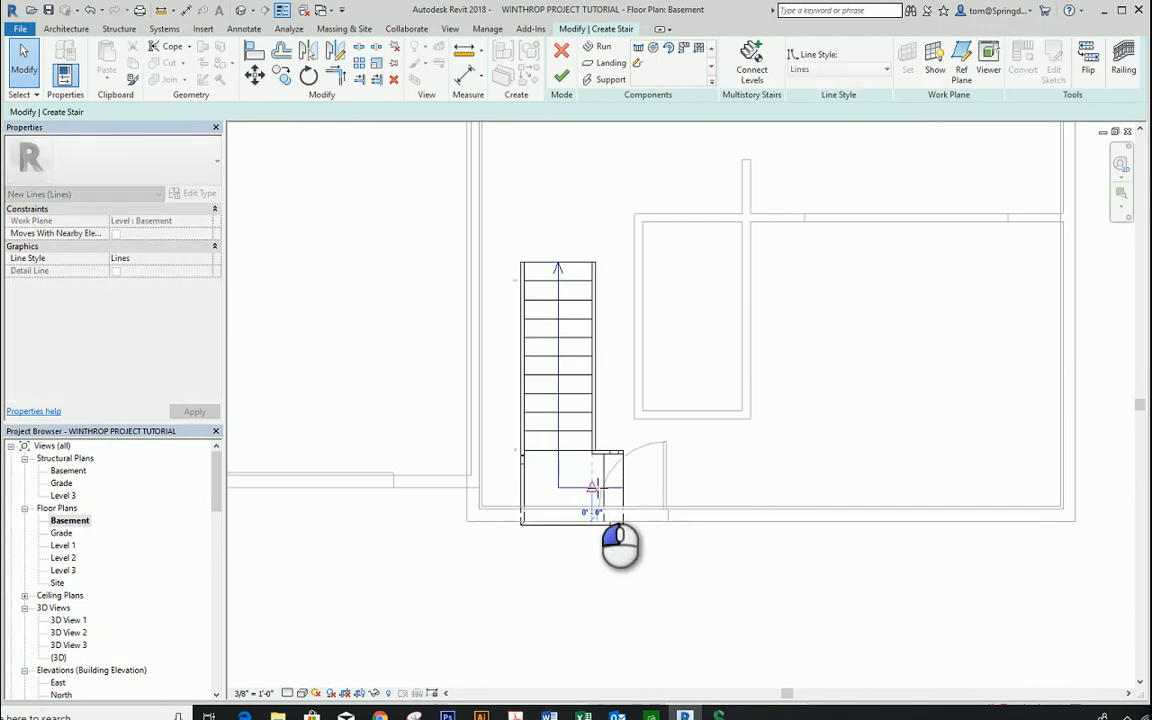
pyautogui.click(592, 487)
pyautogui.click(617, 407)
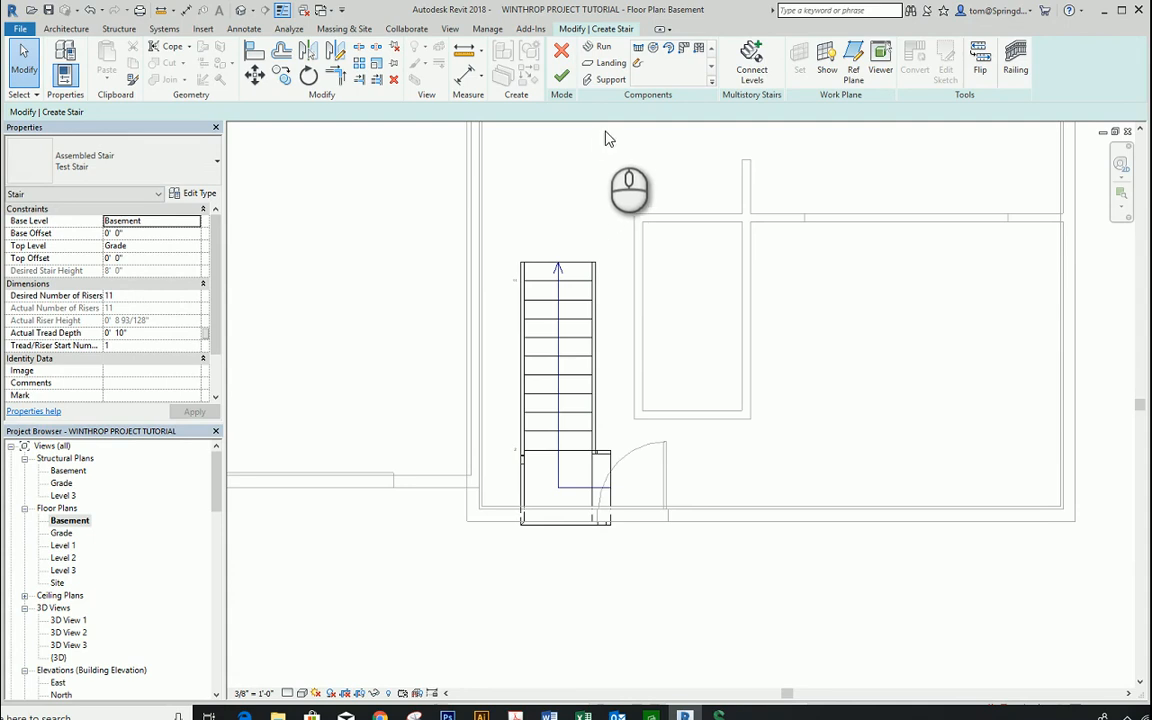
# Step: Open the East elevation for connecting multistory stair levels, picking Level 1 and then Level 2
pyautogui.click(750, 65)
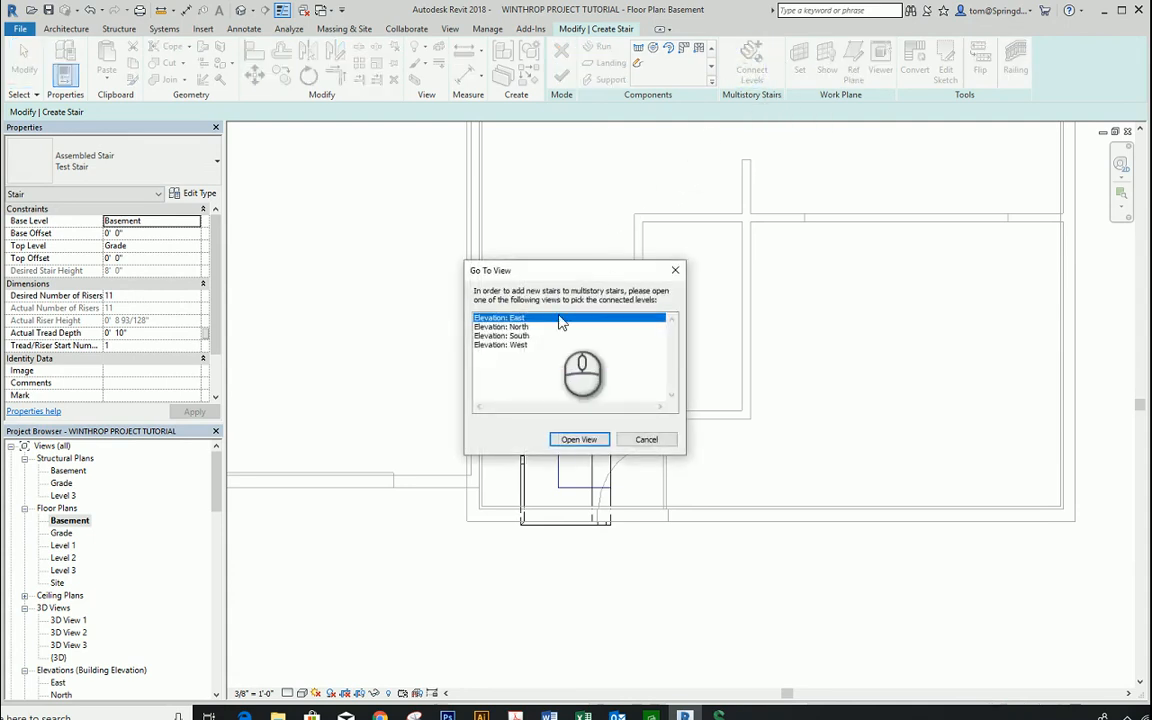
pyautogui.click(579, 439)
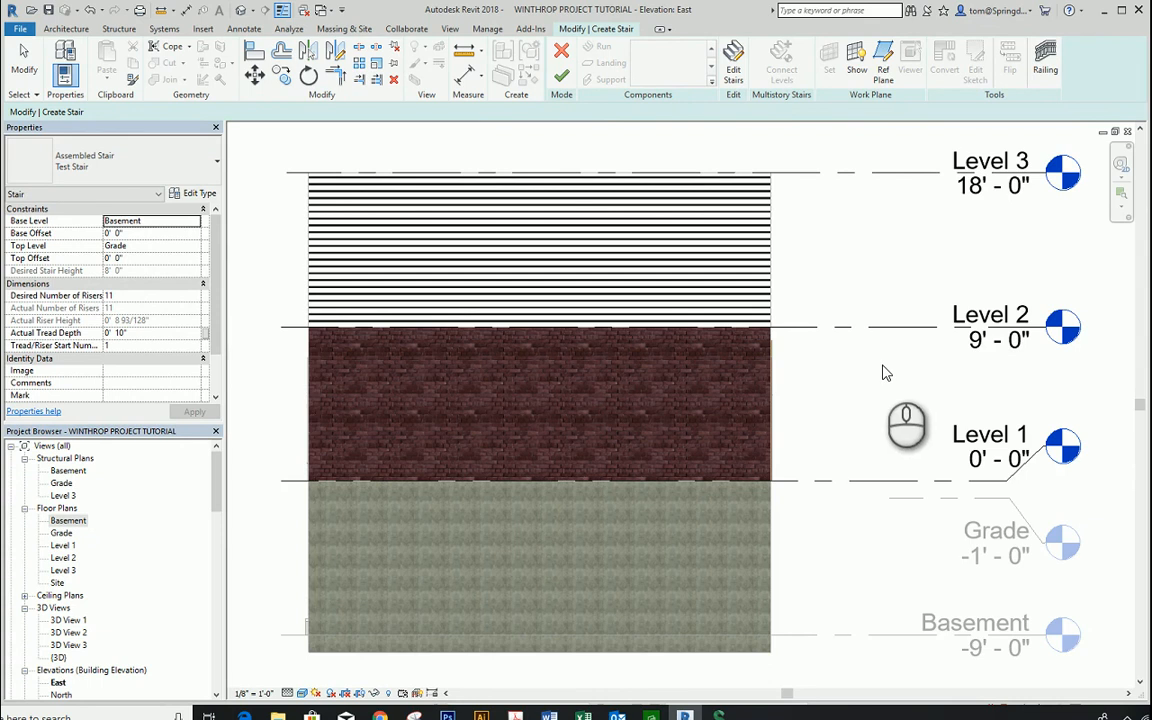
pyautogui.click(842, 481)
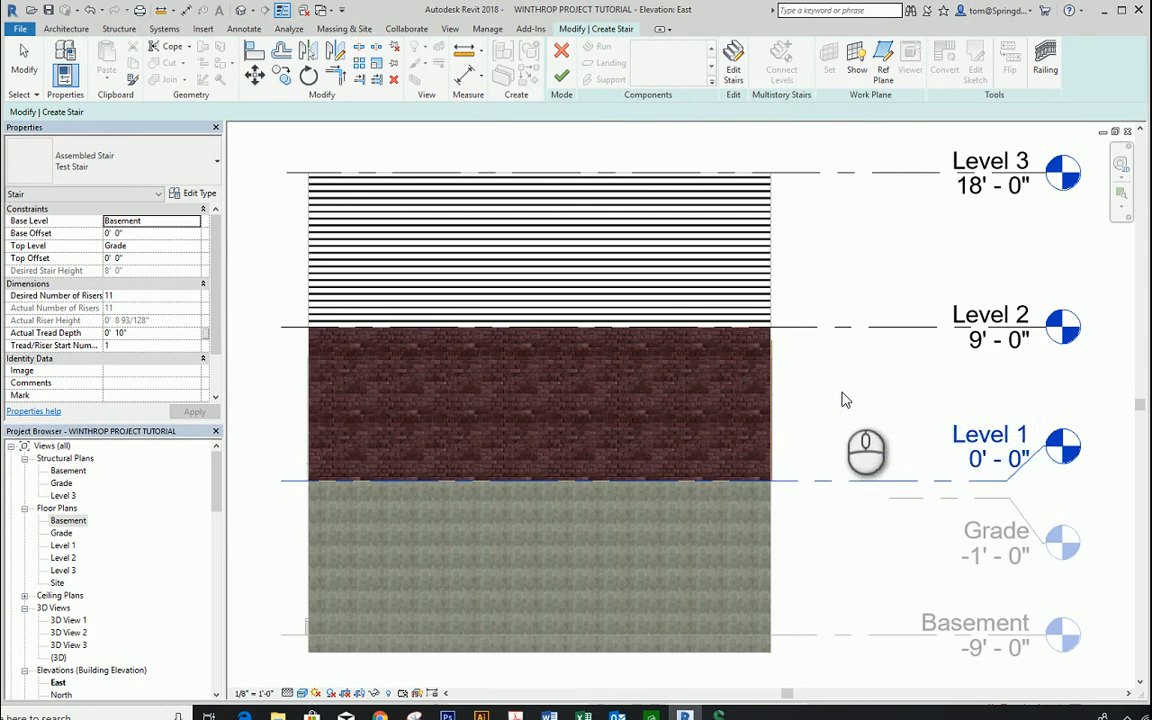
pyautogui.click(840, 328)
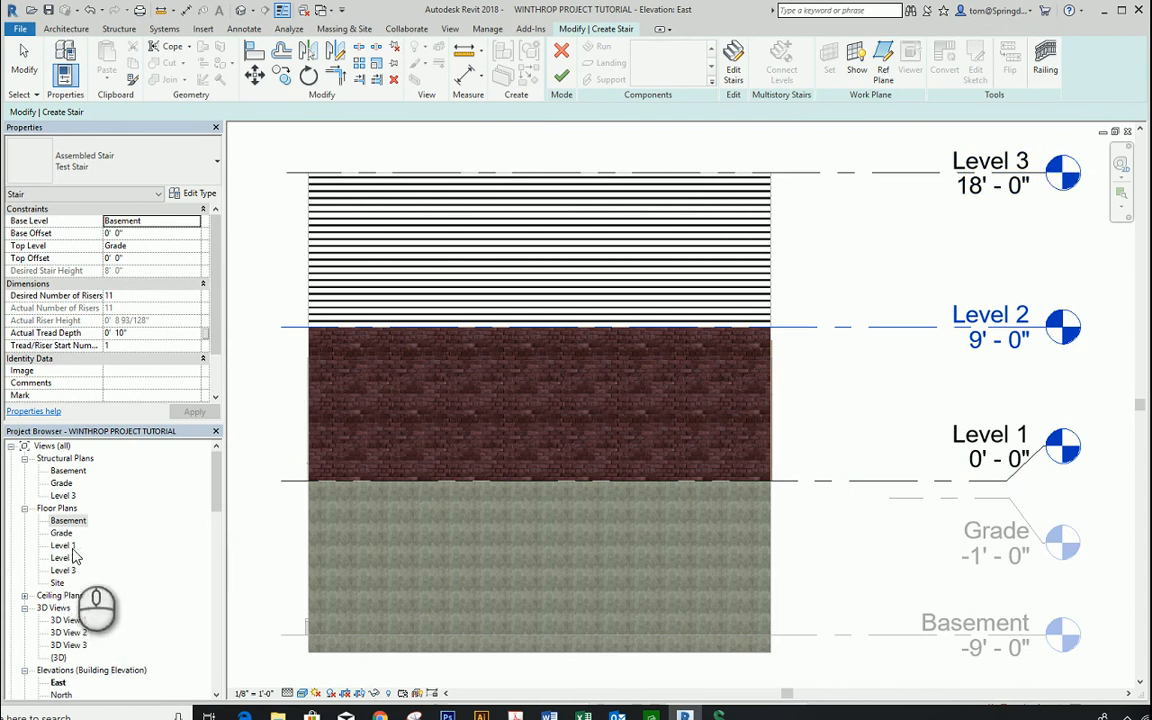
# Step: Return to the Basement floor plan and set the stair's top level to Level 1
pyautogui.click(66, 521)
pyautogui.doubleClick(66, 521)
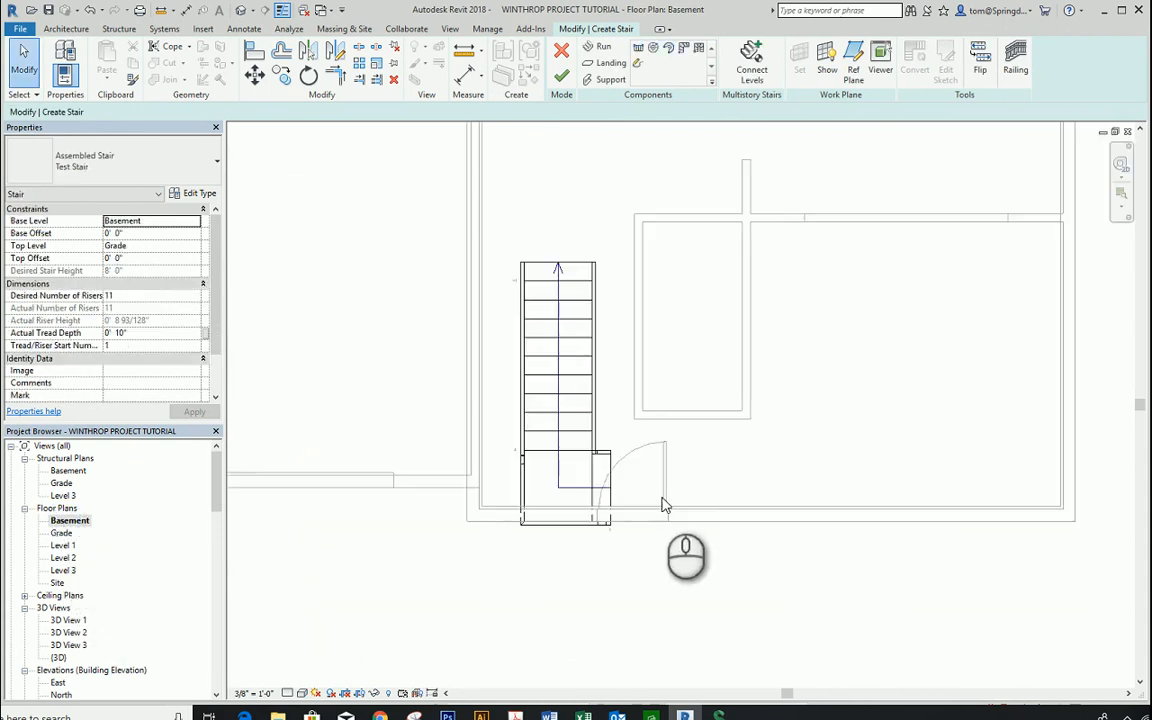
pyautogui.click(172, 245)
pyautogui.click(197, 249)
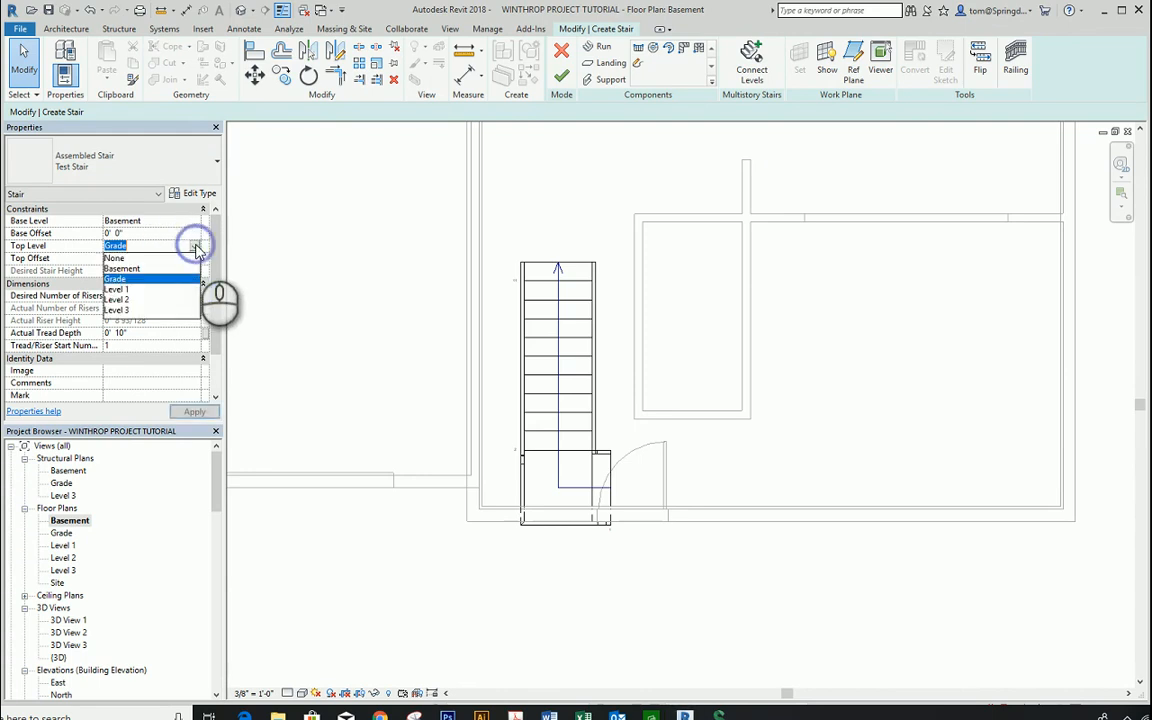
pyautogui.click(124, 293)
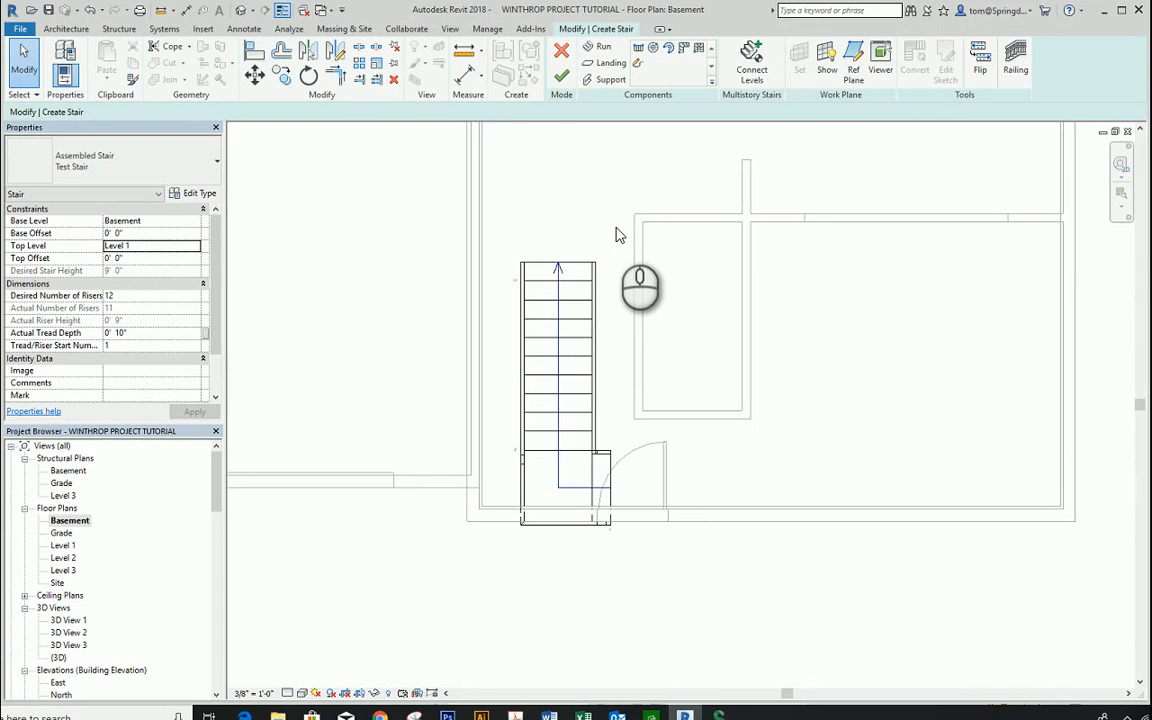
# Step: Check the connected levels in the East elevation and finish the multistory stair
pyautogui.click(755, 70)
pyautogui.click(578, 440)
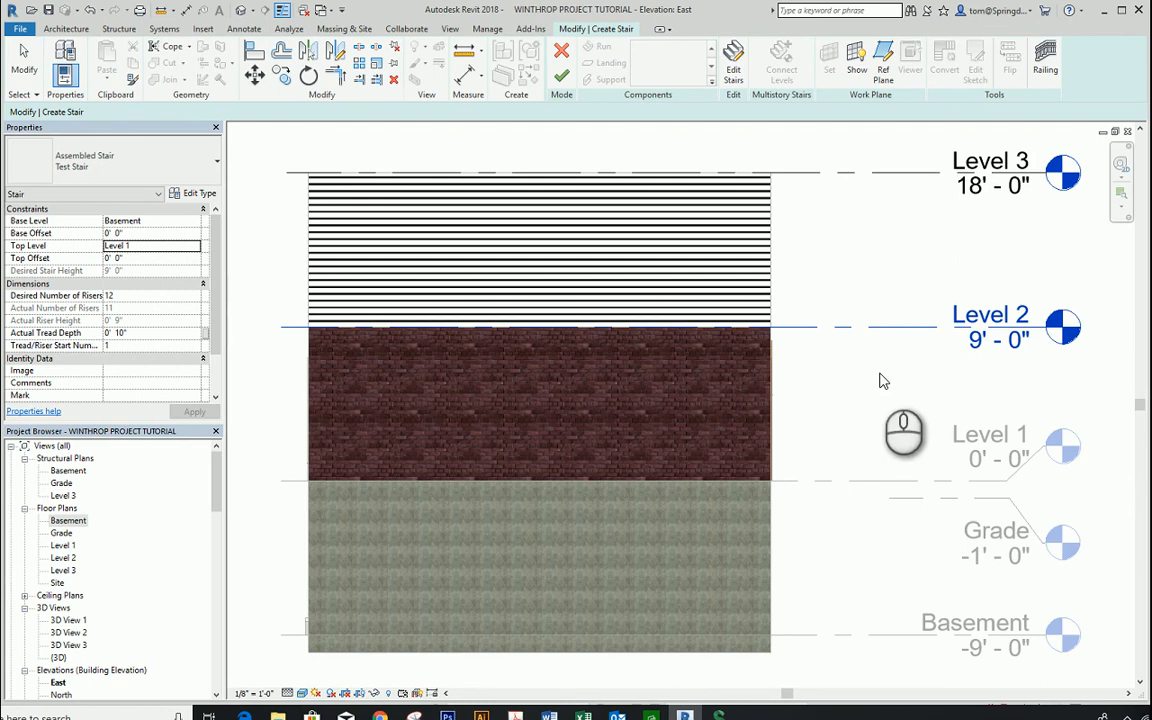
pyautogui.click(24, 62)
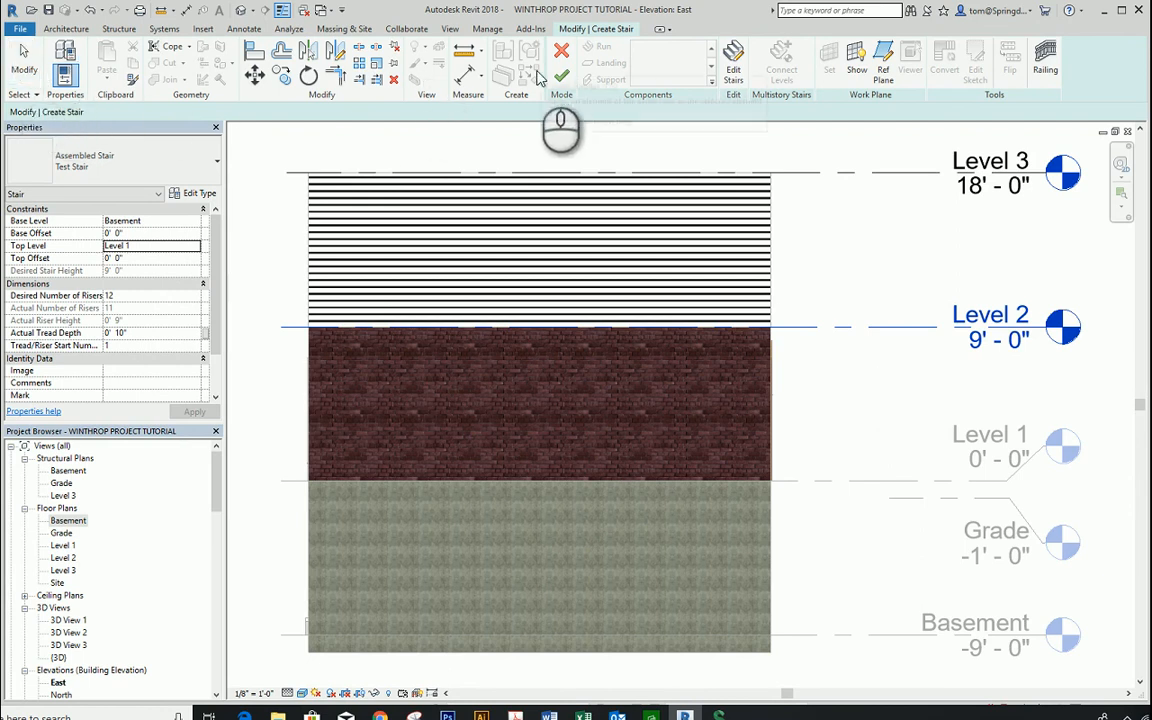
pyautogui.click(563, 86)
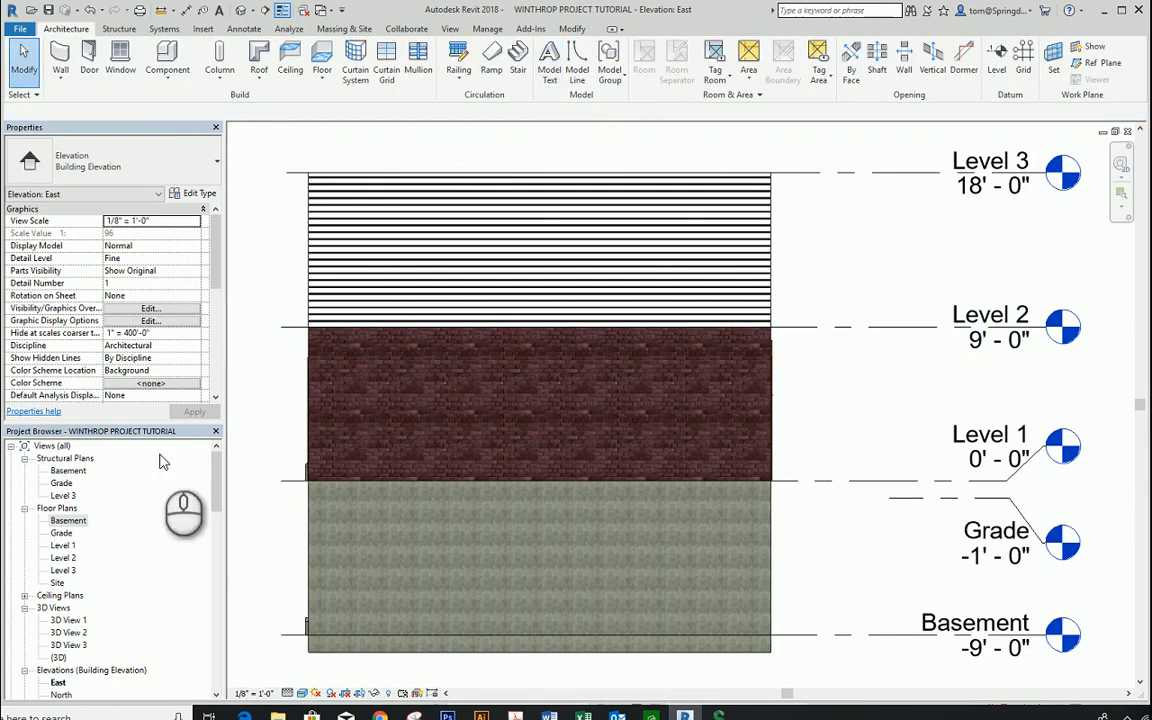
# Step: In the Basement floor plan, move the multistory stair into the front corner against the house's garage-side and front walls
pyautogui.doubleClick(67, 522)
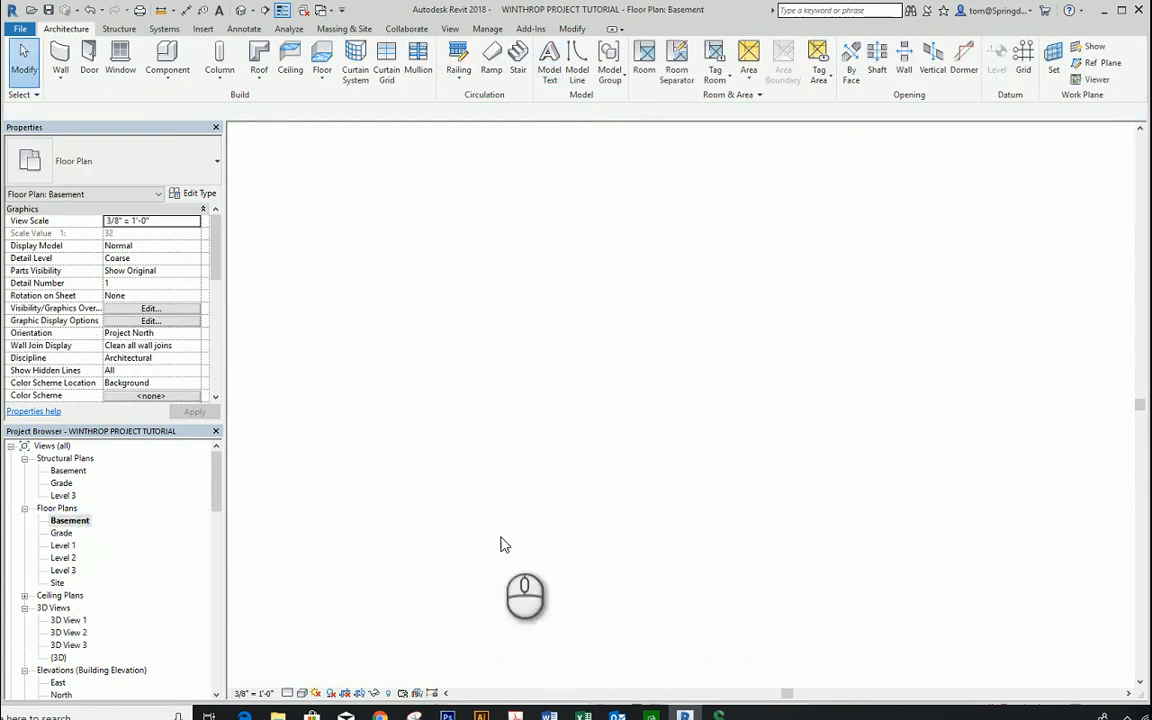
pyautogui.scroll(2, 622, 465)
pyautogui.click(608, 456)
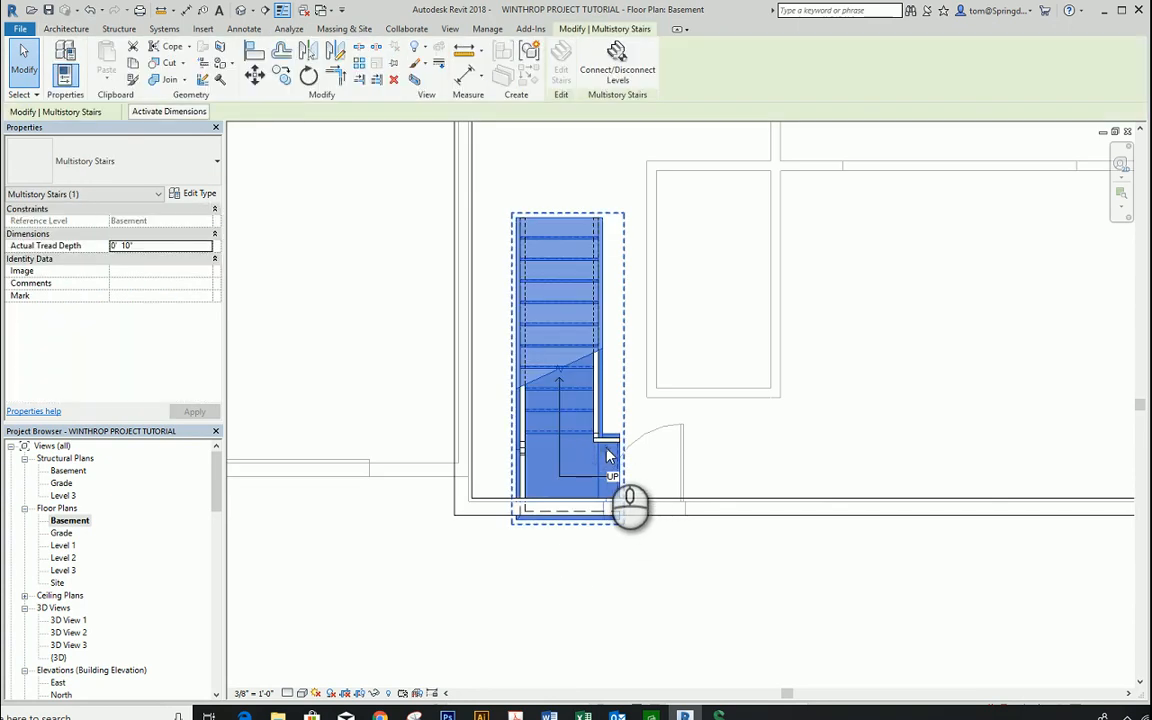
pyautogui.moveTo(608, 456); pyautogui.dragTo(607, 456)
pyautogui.press('Left')
pyautogui.press('Left')
pyautogui.press('Left')
pyautogui.press('Left')
pyautogui.press('Left')
pyautogui.press('Left')
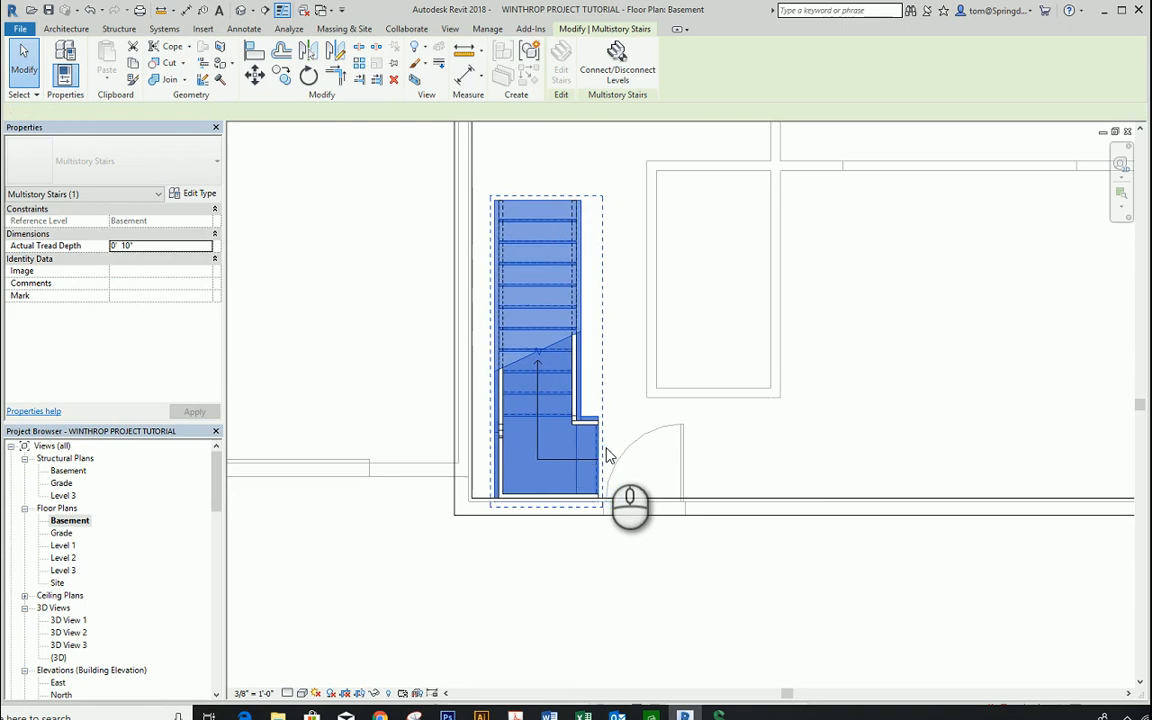
pyautogui.press('Left')
pyautogui.press('Left')
pyautogui.press('Left')
pyautogui.press('Left')
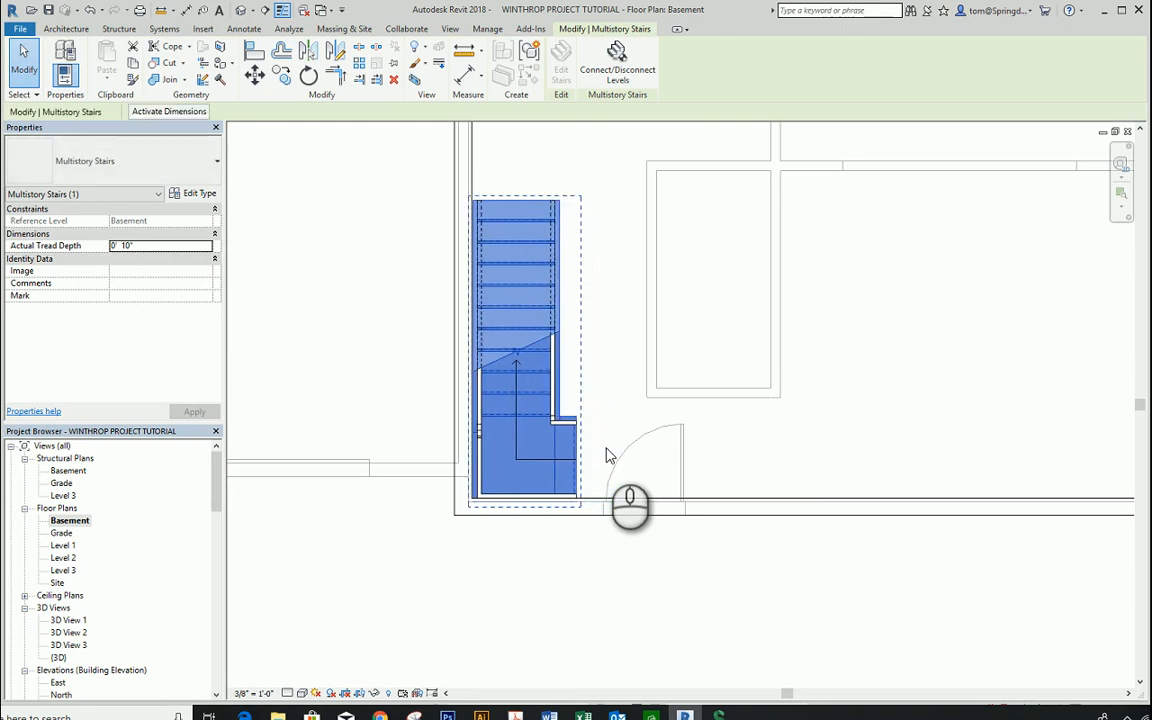
pyautogui.click(573, 581)
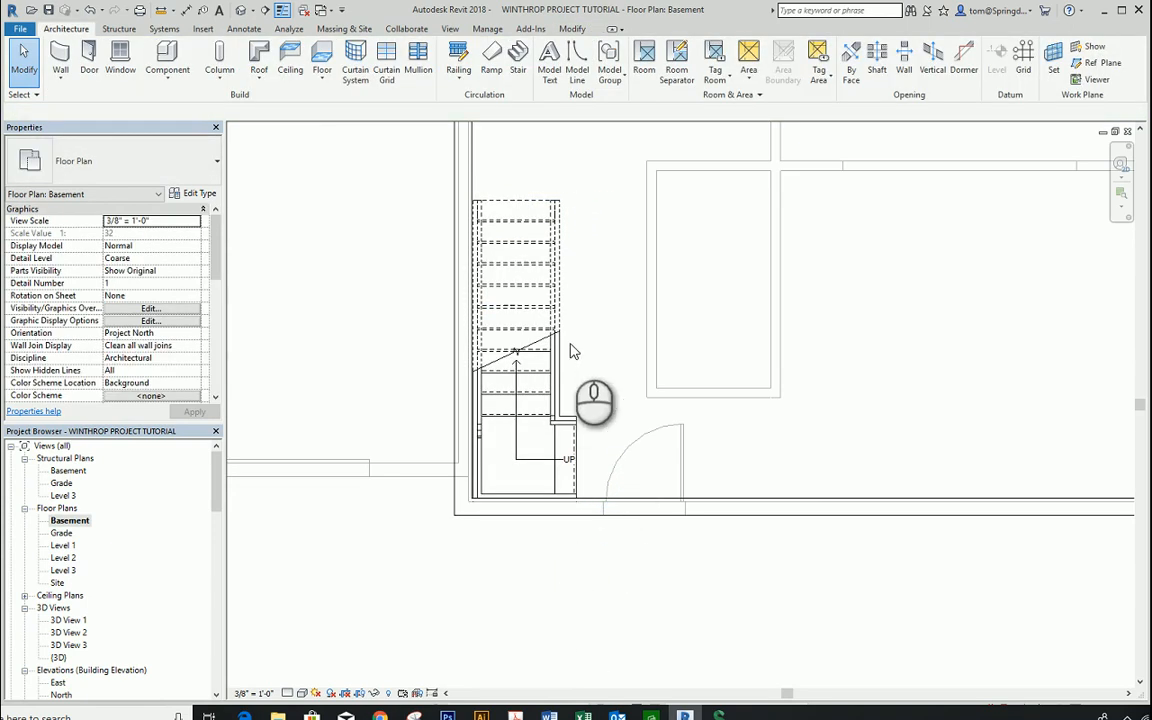
# Step: Open the default 3D view and orbit the house to see its front and garage side
pyautogui.click(241, 10)
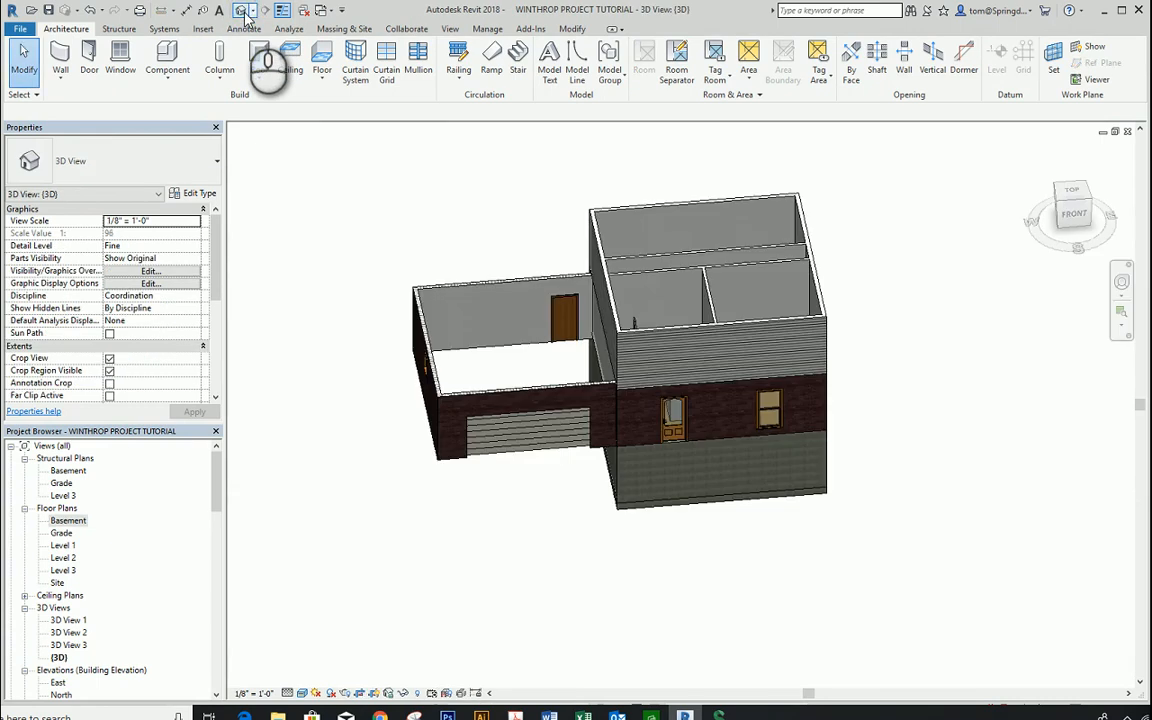
pyautogui.scroll(2, 762, 377)
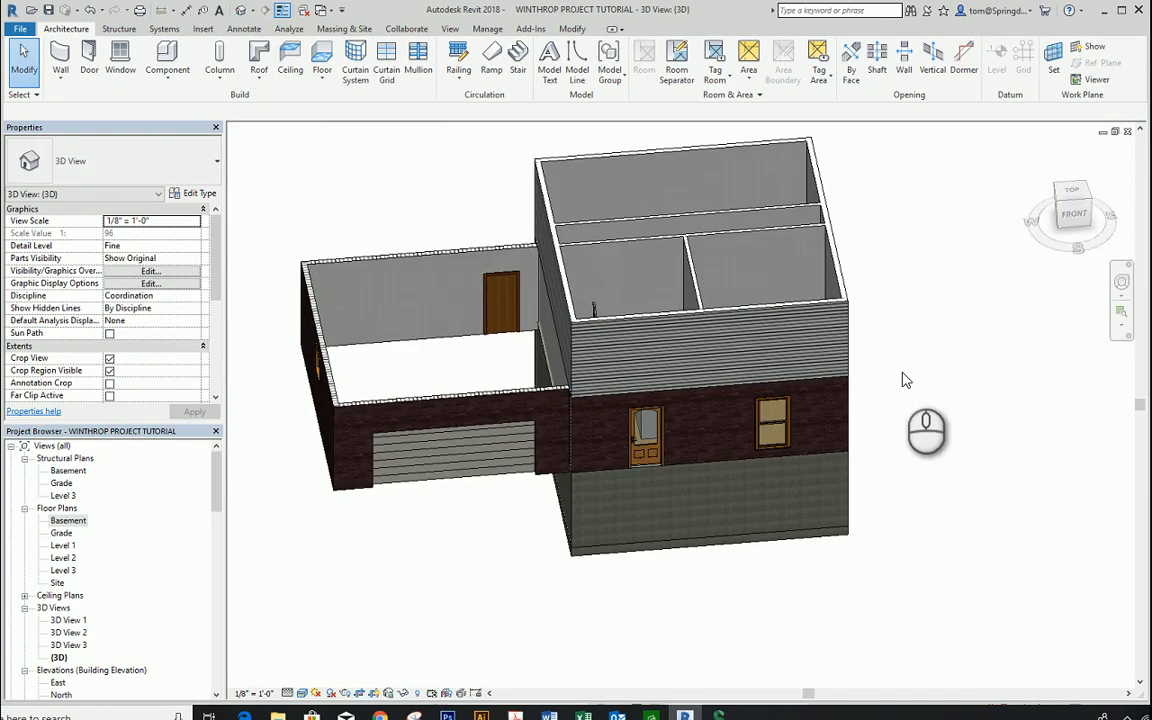
pyautogui.keyDown('shift'); pyautogui.moveTo(903, 380); pyautogui.dragTo(969, 312, button='middle'); pyautogui.keyUp('shift')
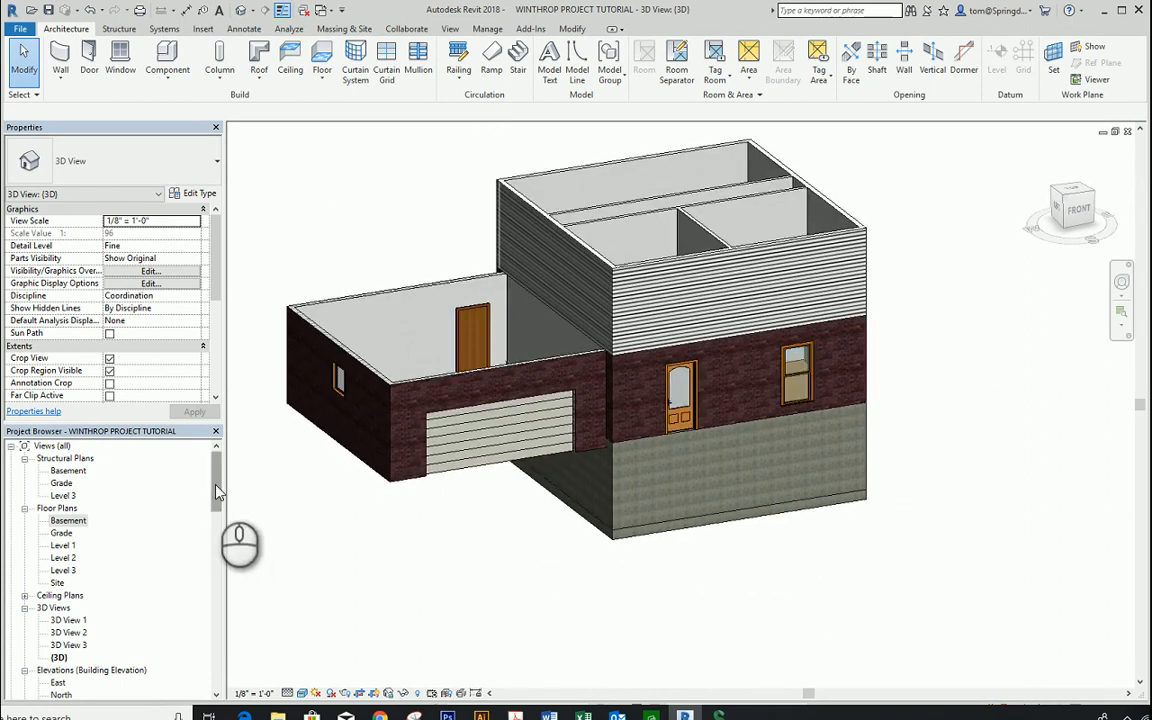
pyautogui.moveTo(218, 490); pyautogui.dragTo(222, 508)
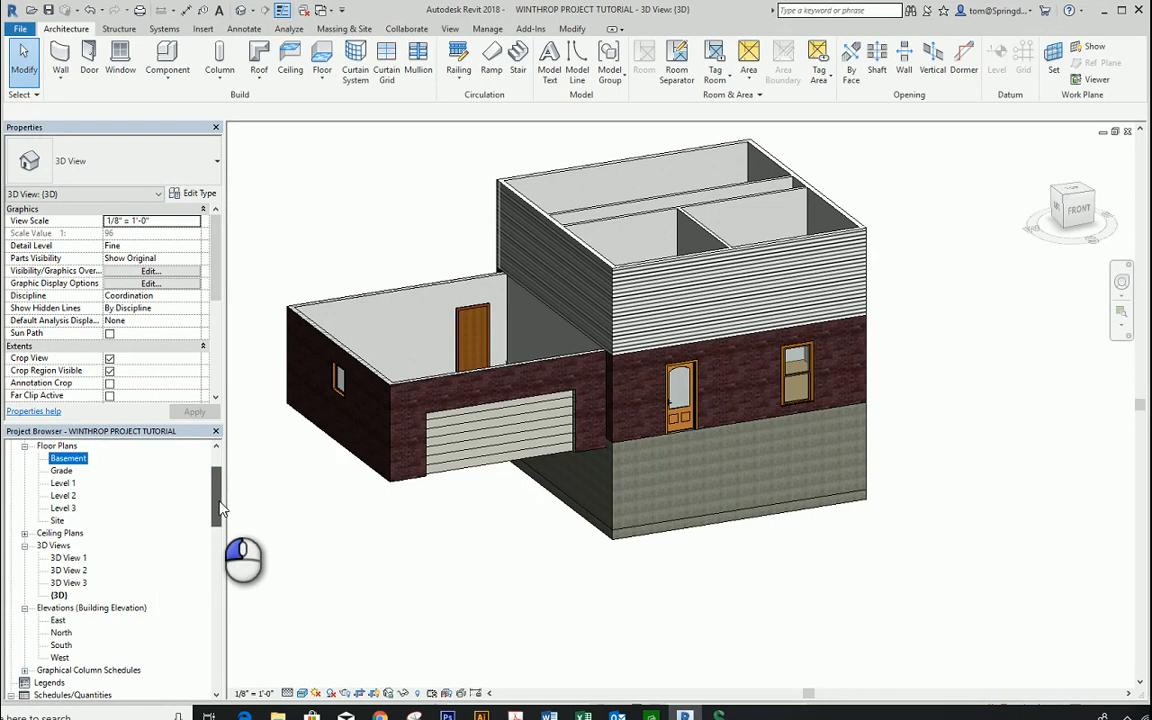
pyautogui.moveTo(223, 249); pyautogui.dragTo(221, 283)
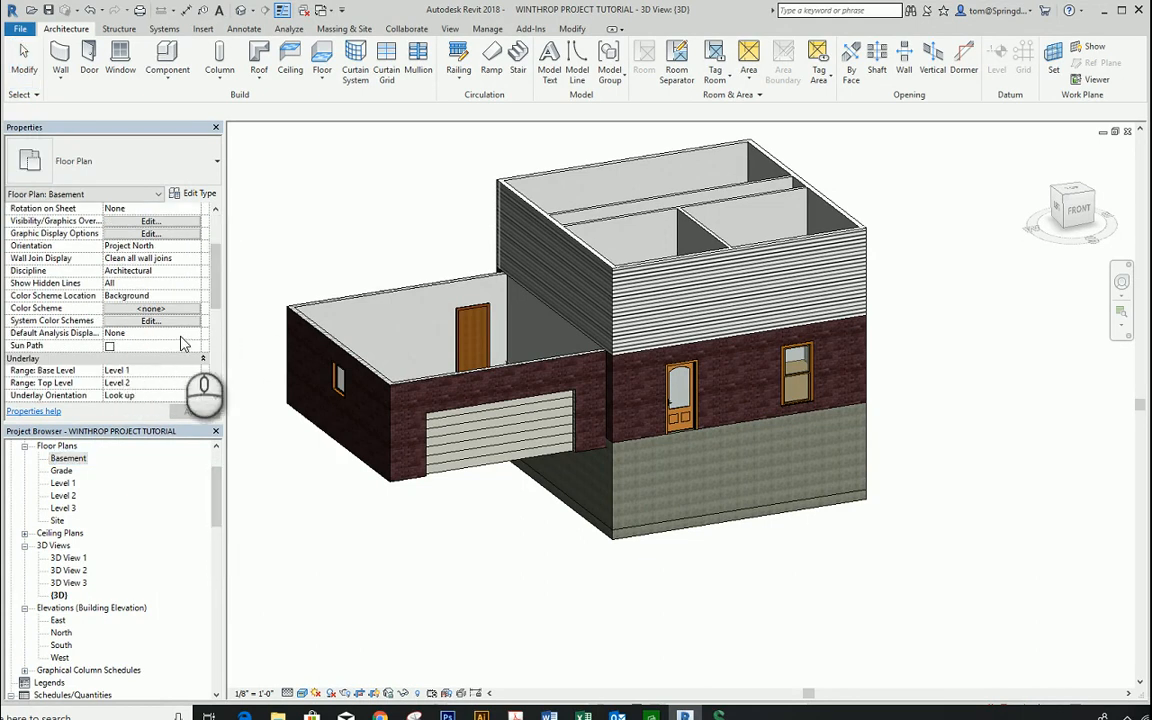
pyautogui.moveTo(216, 292); pyautogui.dragTo(217, 252)
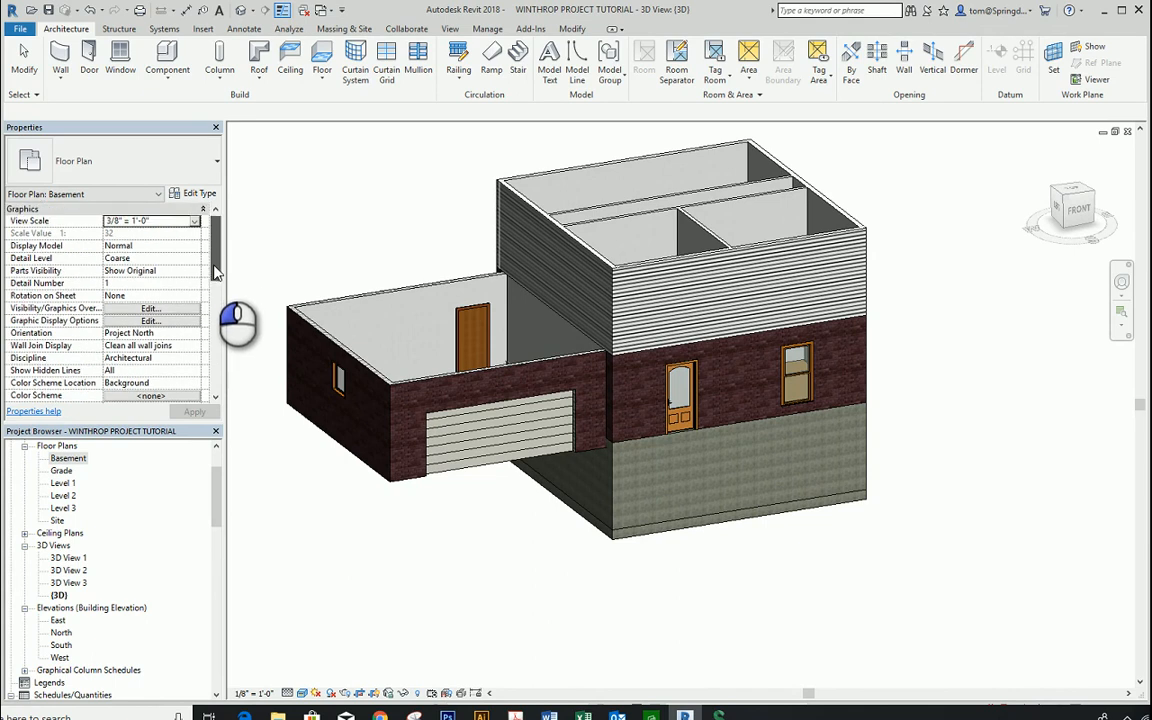
# Step: Enable the 3D view's section box and pull its front face inward until it cuts through the house at the stairs
pyautogui.click(361, 171)
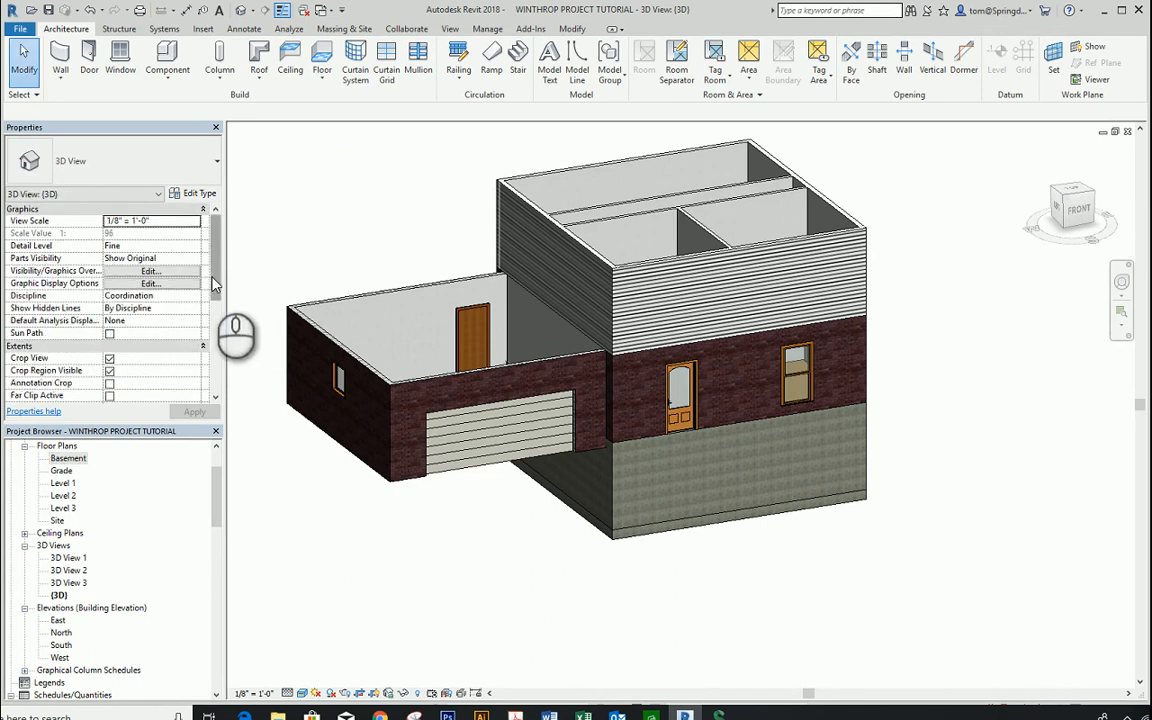
pyautogui.moveTo(215, 289); pyautogui.dragTo(216, 318)
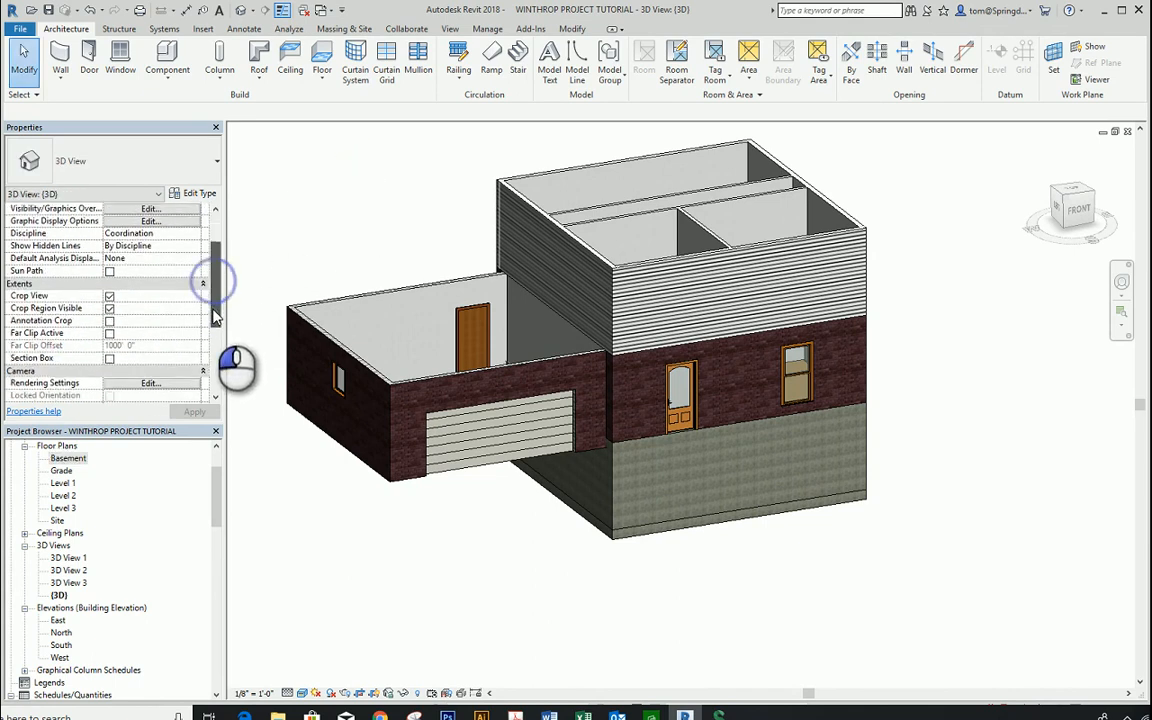
pyautogui.click(109, 358)
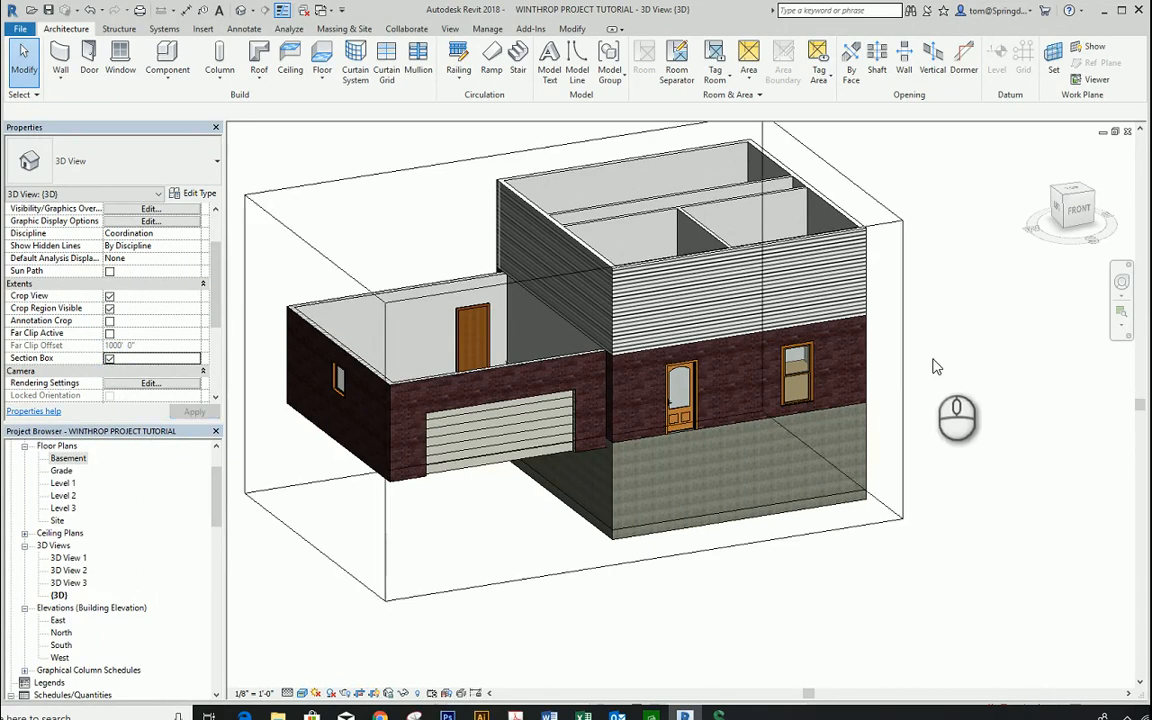
pyautogui.click(902, 375)
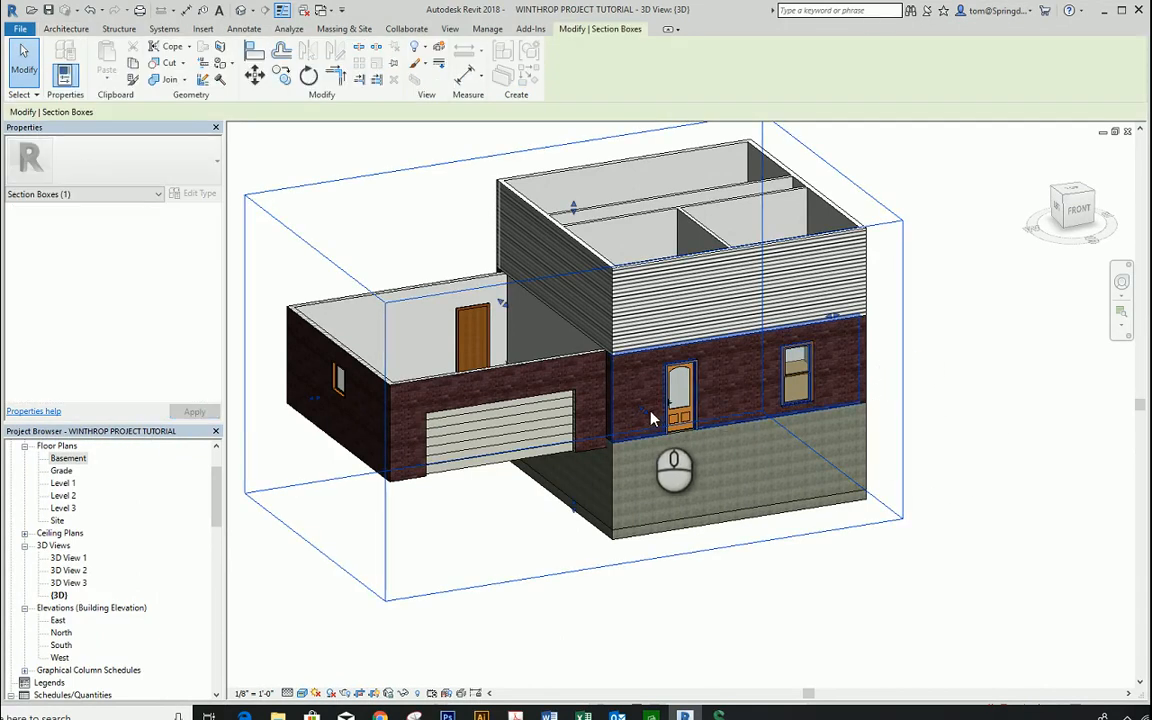
pyautogui.moveTo(642, 411); pyautogui.dragTo(627, 361)
pyautogui.click(930, 406)
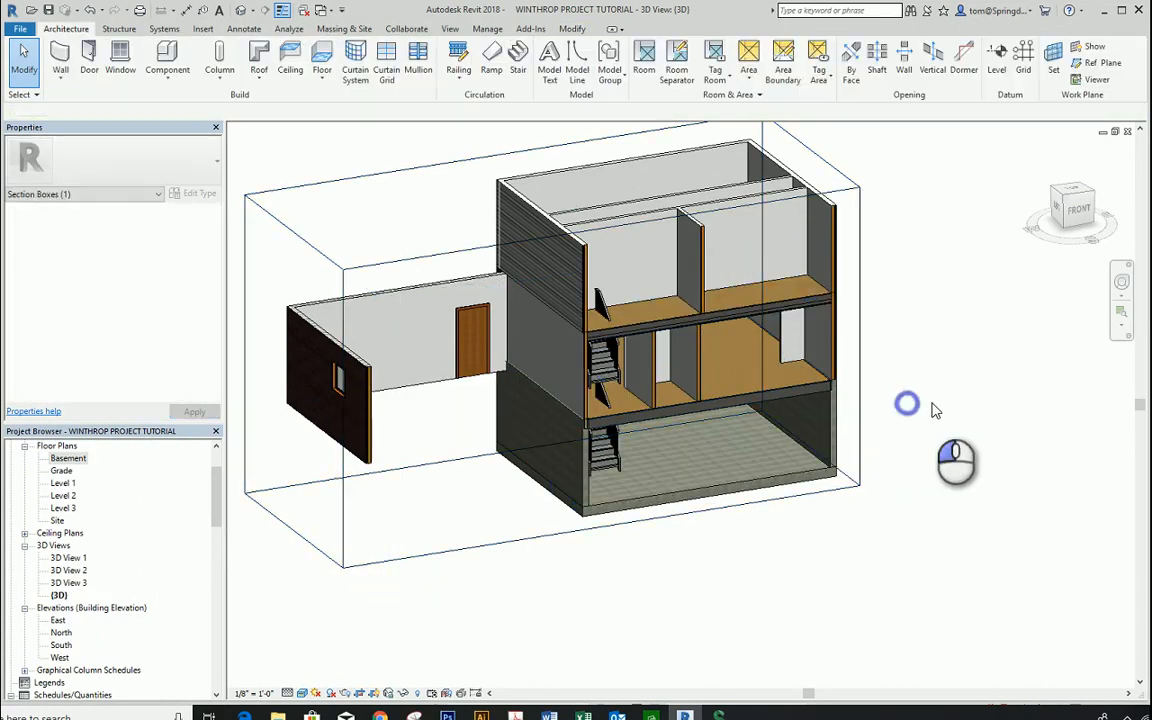
# Step: Delete the inner and the wall-side railings of the multistory stair in the cutaway 3D view
pyautogui.scroll(2, 895, 481)
pyautogui.keyDown('shift'); pyautogui.moveTo(895, 481); pyautogui.dragTo(577, 573, button='middle'); pyautogui.keyUp('shift')
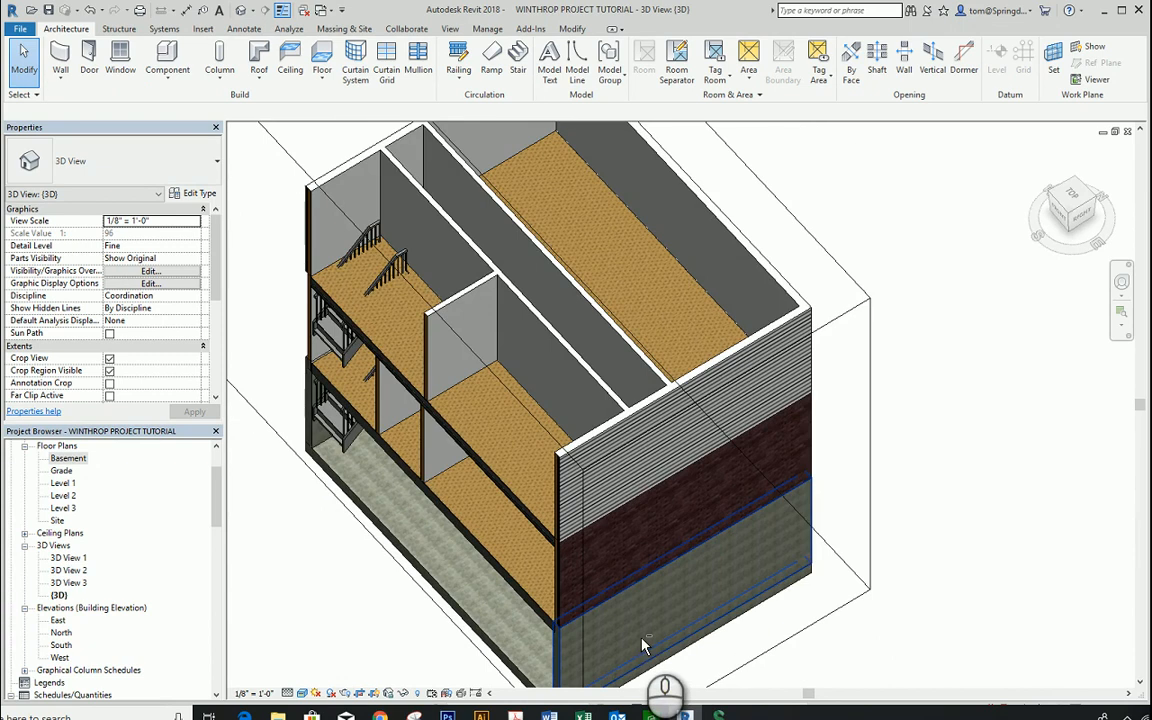
pyautogui.scroll(5, 410, 275)
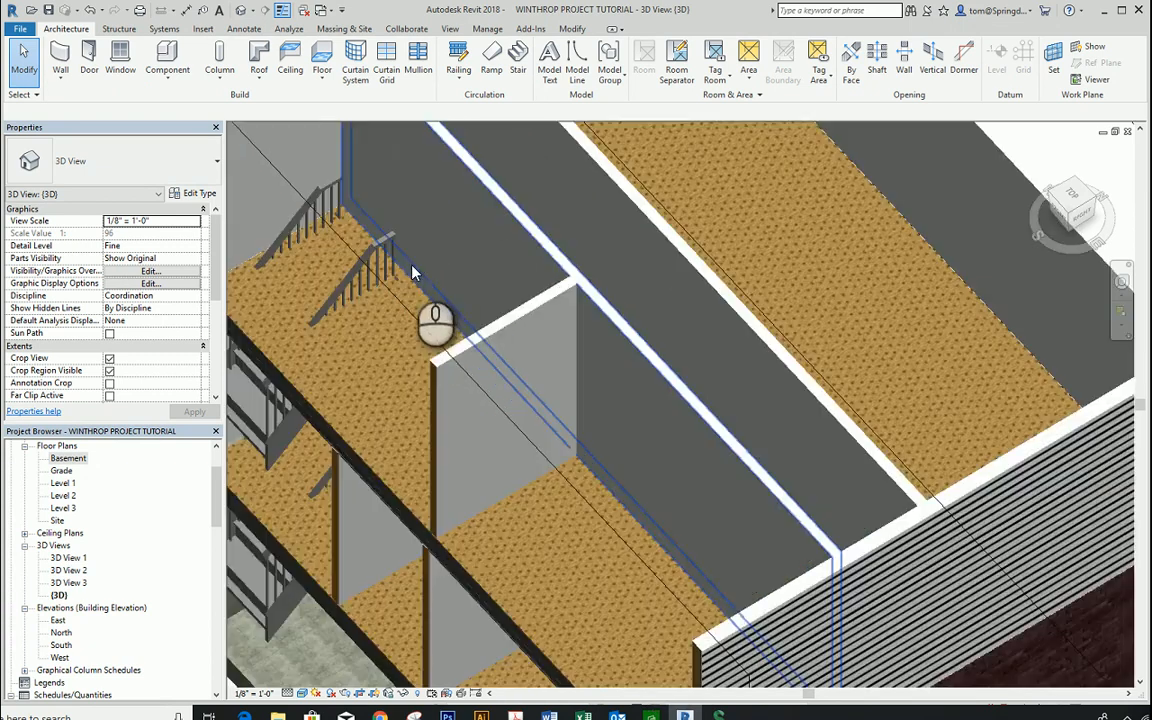
pyautogui.scroll(2, 398, 297)
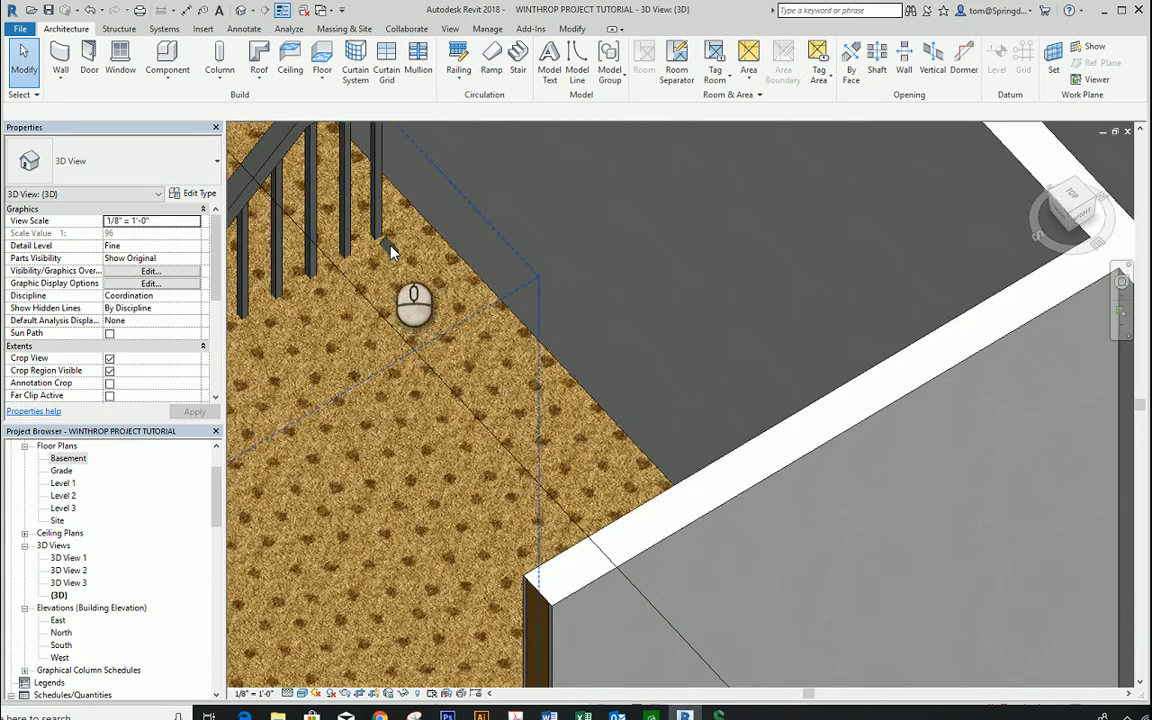
pyautogui.scroll(-8, 391, 257)
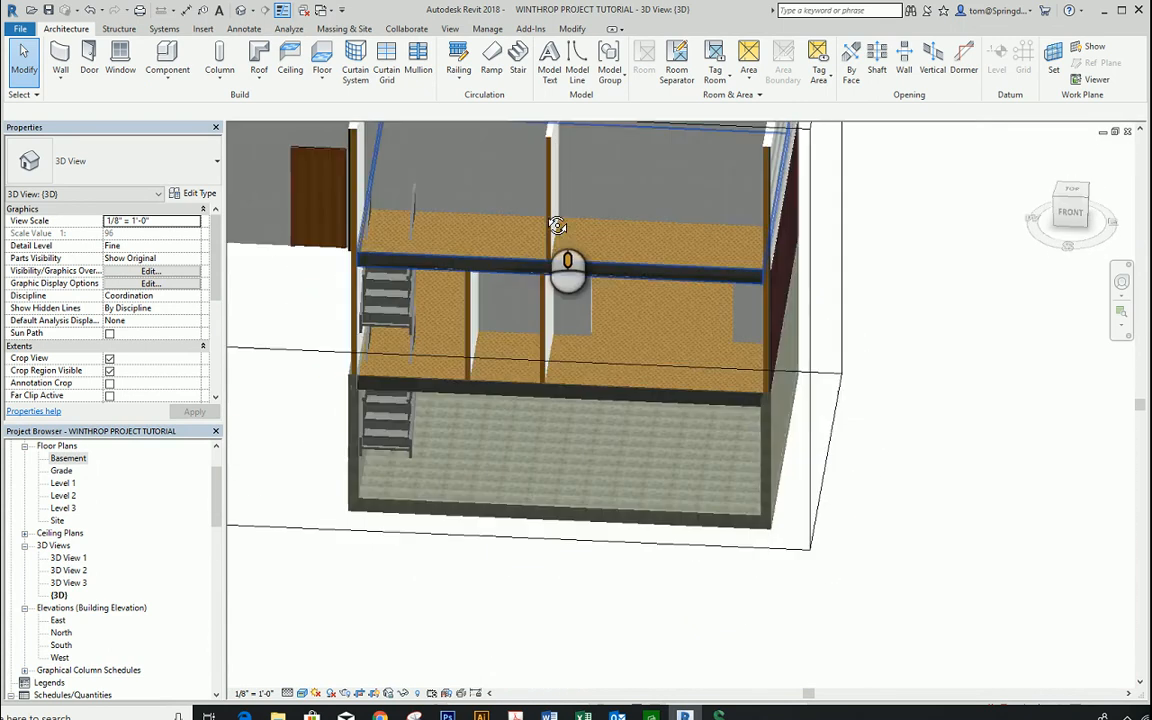
pyautogui.keyDown('shift'); pyautogui.moveTo(557, 225); pyautogui.dragTo(370, 440, button='middle'); pyautogui.keyUp('shift')
pyautogui.scroll(5, 440, 430)
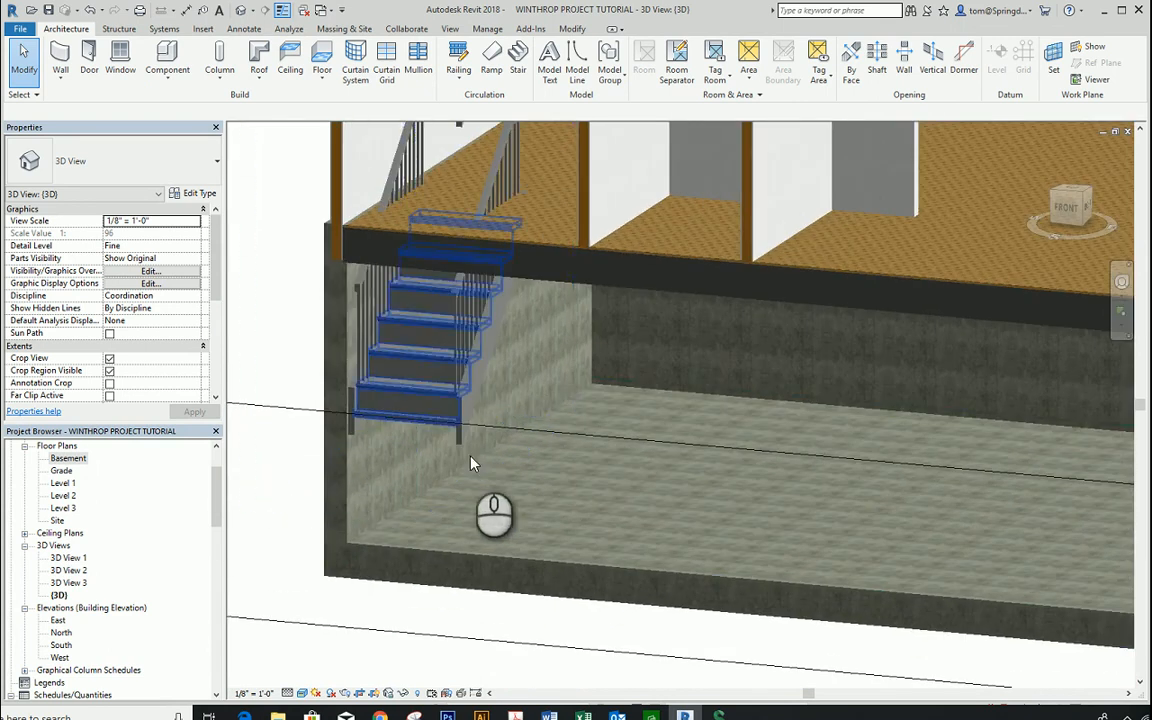
pyautogui.click(452, 334)
pyautogui.press('Delete')
pyautogui.scroll(-2, 452, 334)
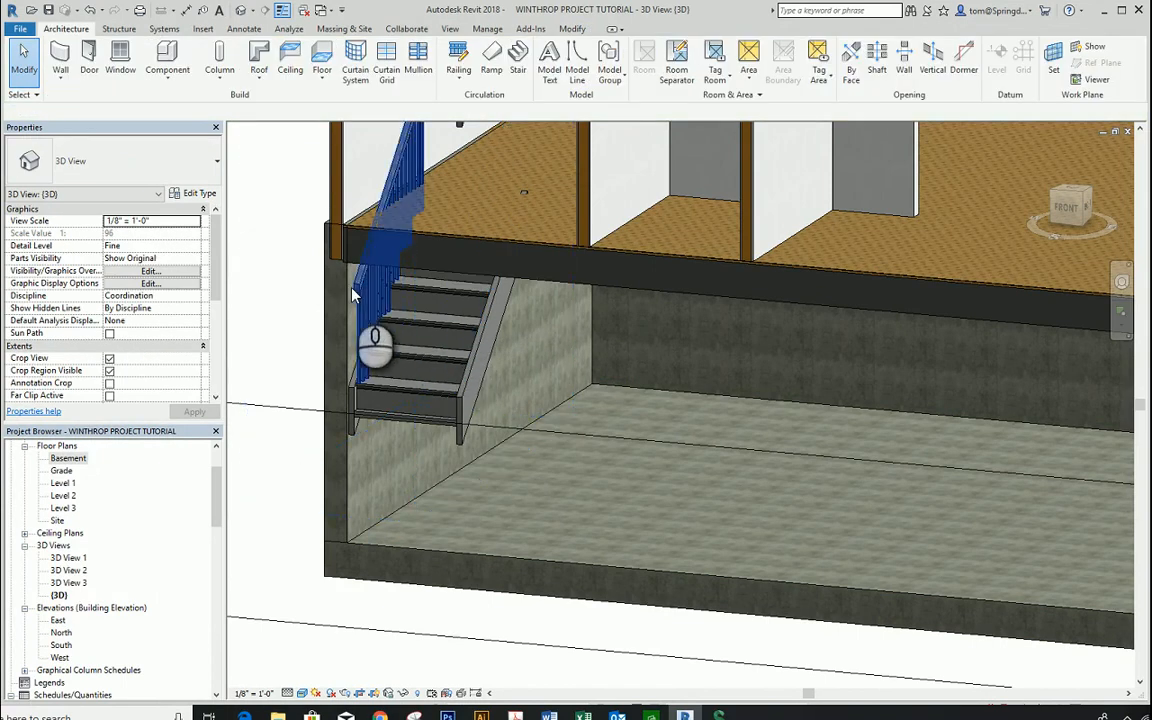
pyautogui.click(360, 290)
pyautogui.press('Delete')
# Step: Look over both stair flights and the floors above them in the cutaway 3D view, and examine the stair in the Level 1 floor plan
pyautogui.scroll(-2, 415, 228)
pyautogui.moveTo(413, 221); pyautogui.dragTo(438, 391, button='middle')
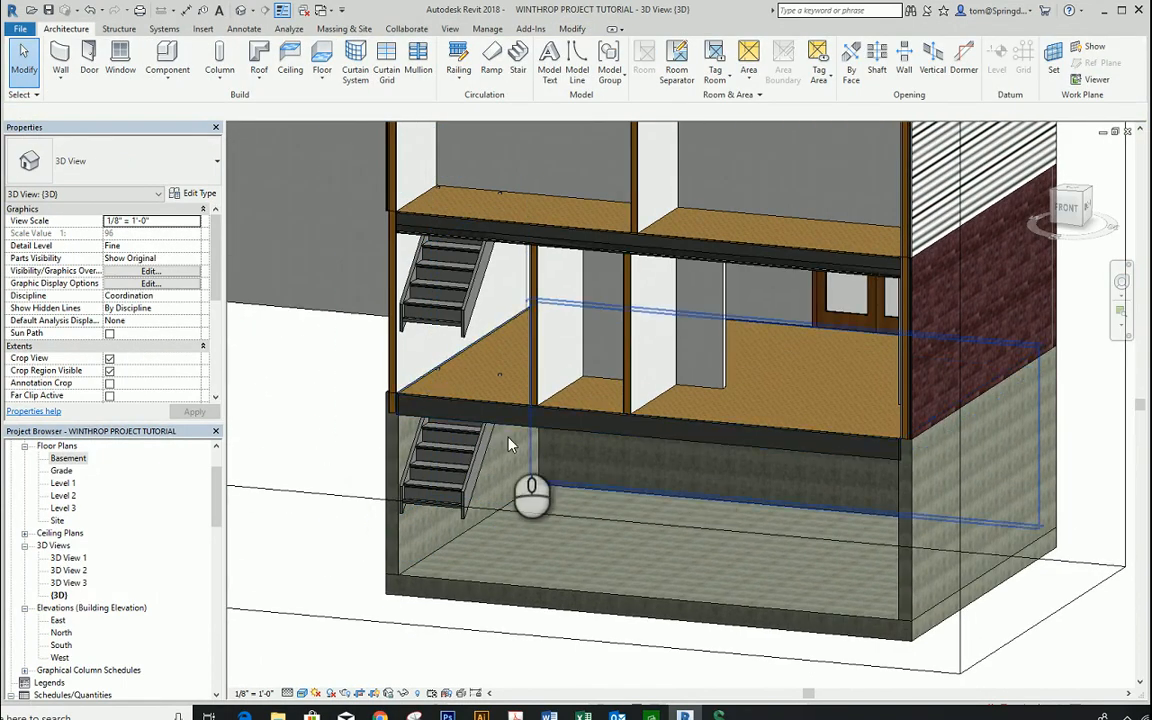
pyautogui.scroll(-3, 702, 625)
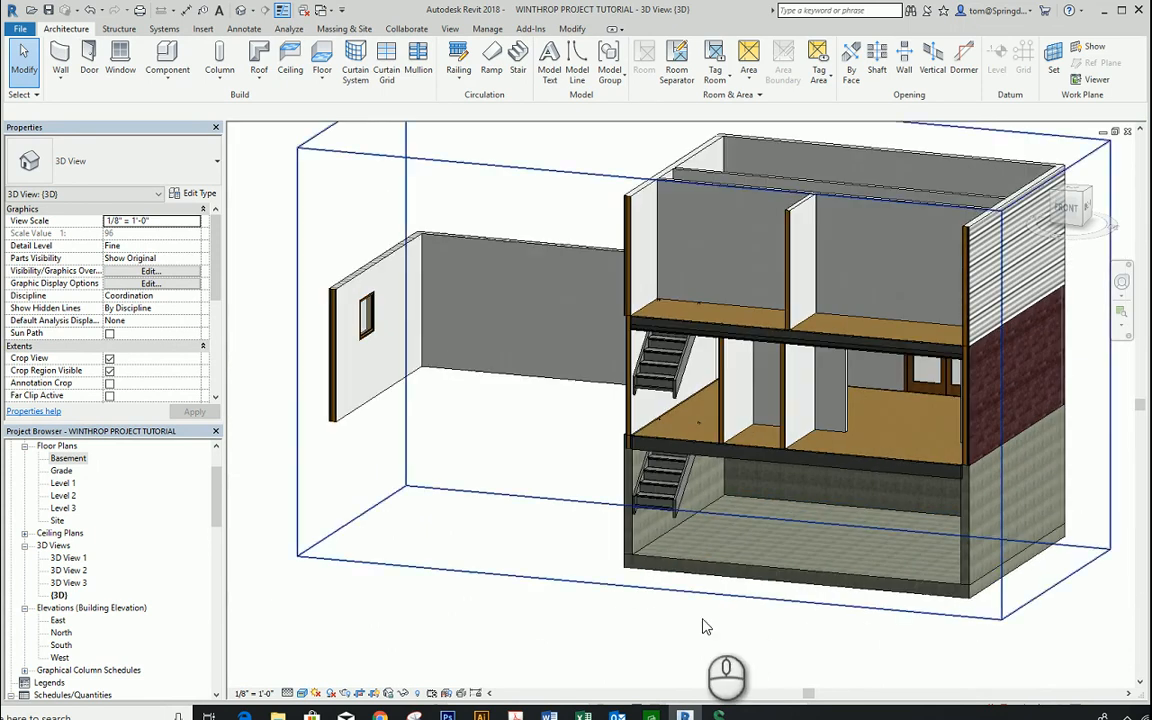
pyautogui.moveTo(679, 630); pyautogui.dragTo(618, 587, button='middle')
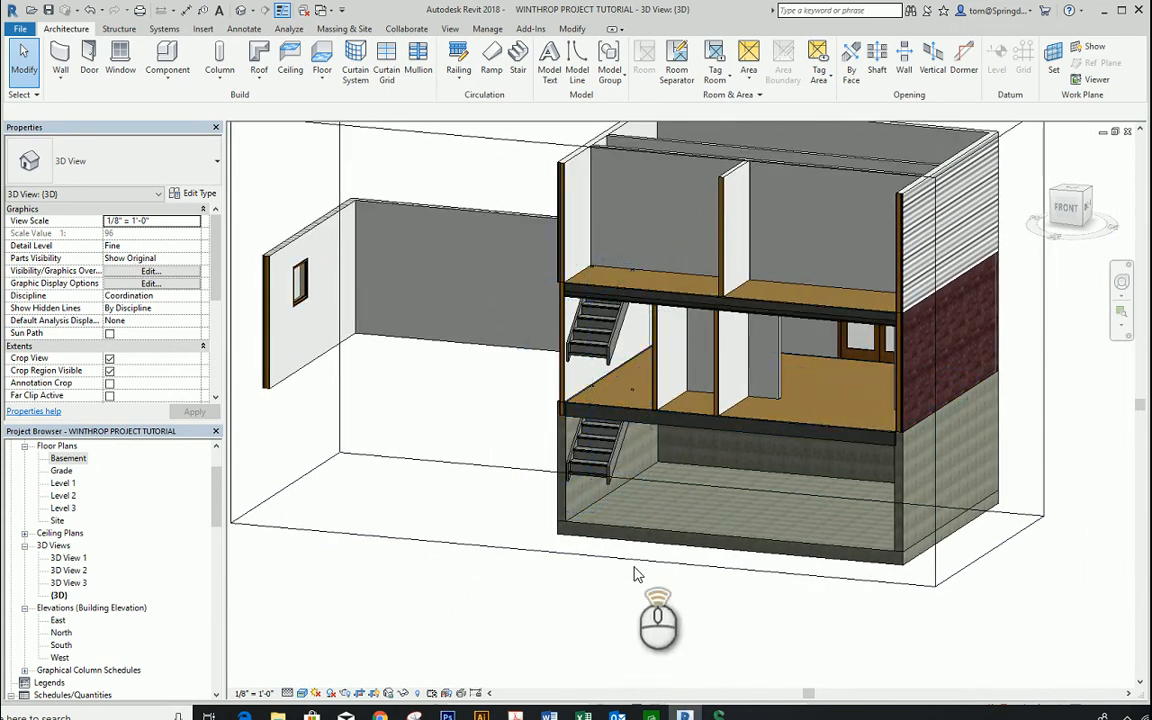
pyautogui.scroll(2, 612, 283)
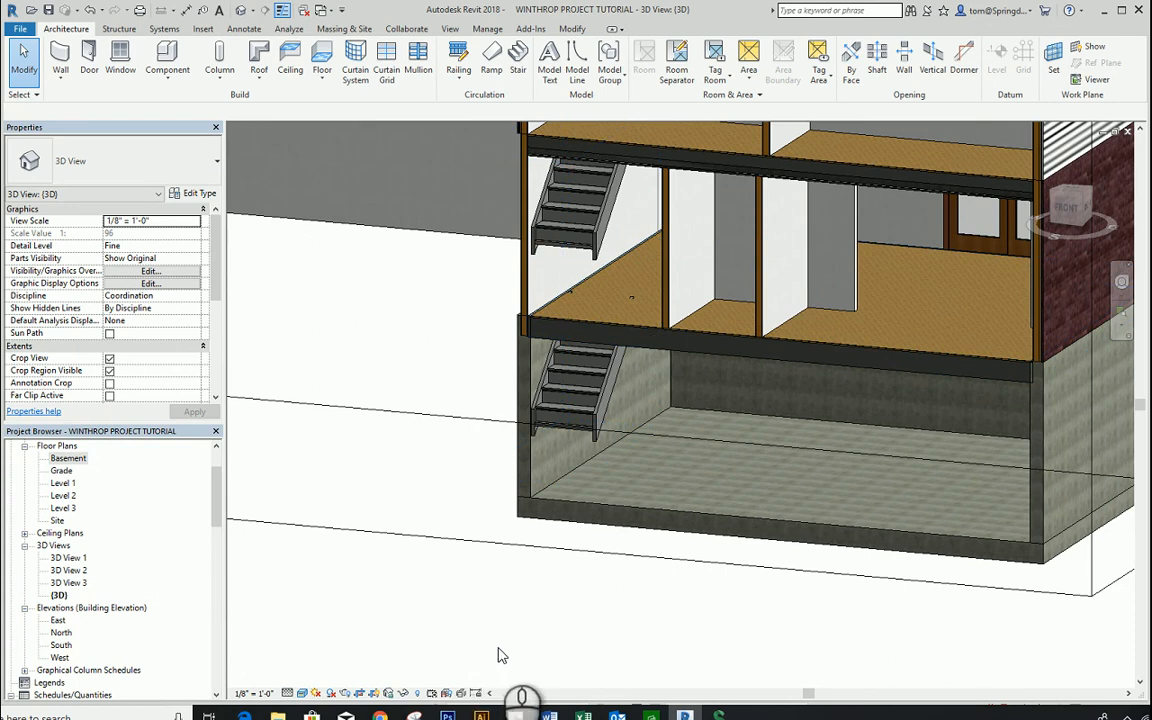
pyautogui.doubleClick(63, 483)
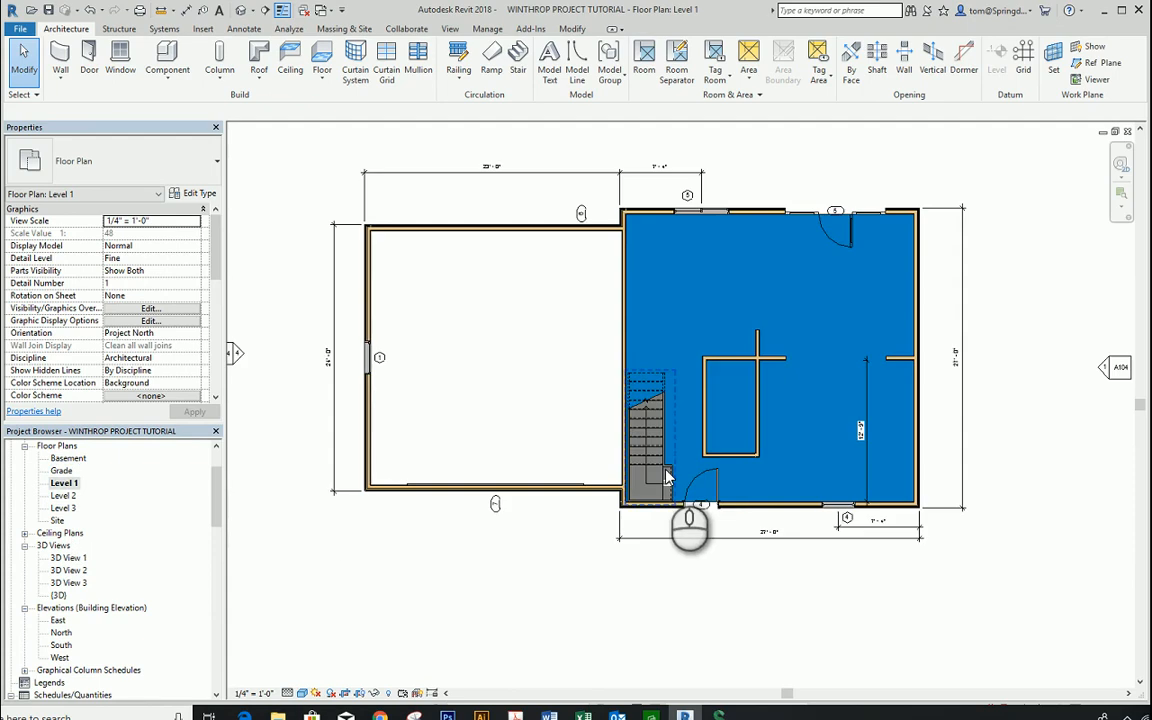
pyautogui.scroll(1, 700, 447)
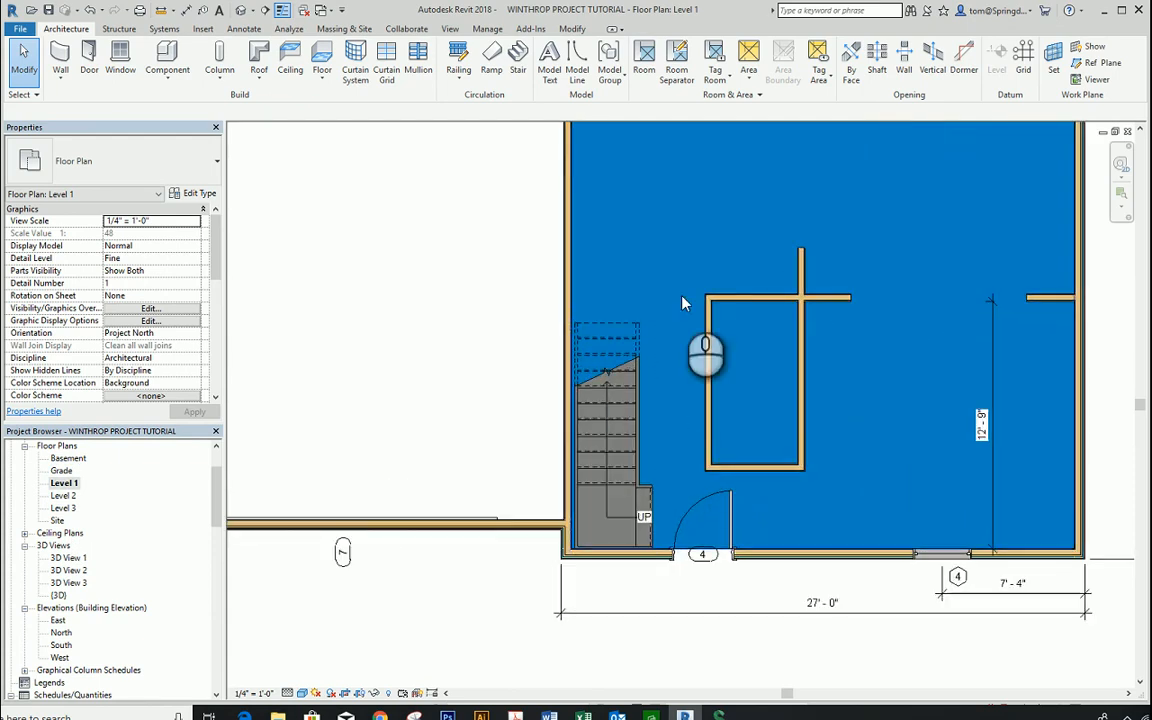
pyautogui.scroll(-2, 652, 340)
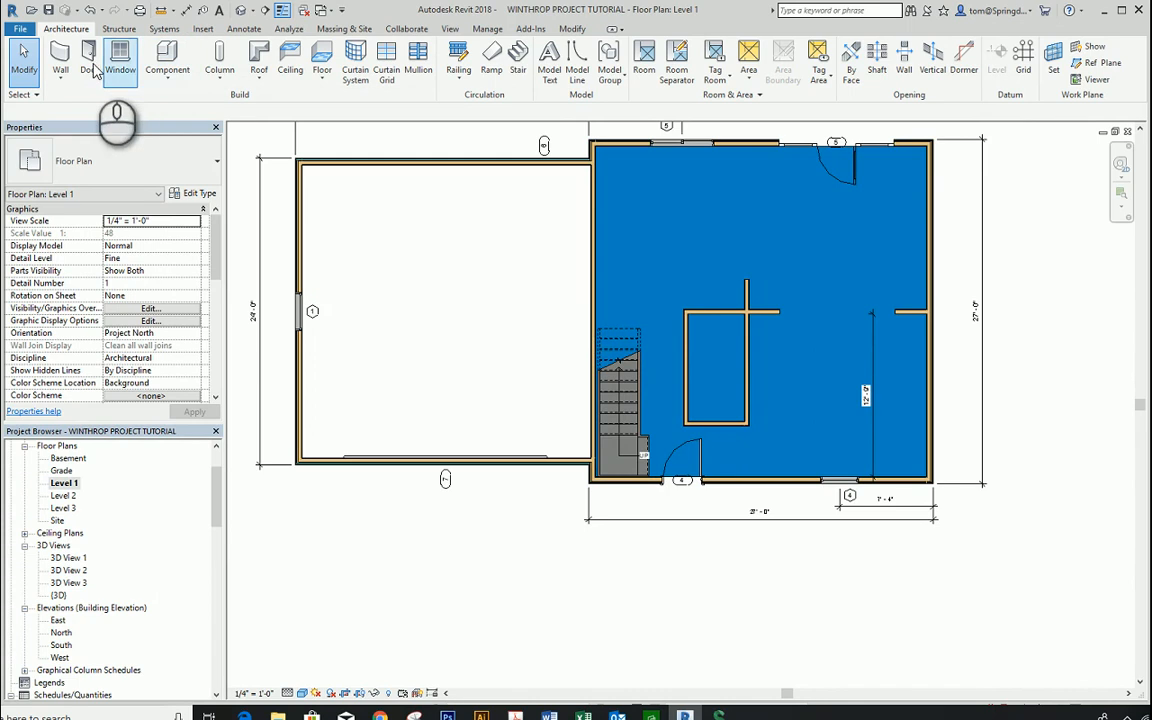
# Step: Cut a rectangular vertical opening about 3'-4" by 8'-0" in the Level 1 floor over the straight run of the stair
pyautogui.click(933, 62)
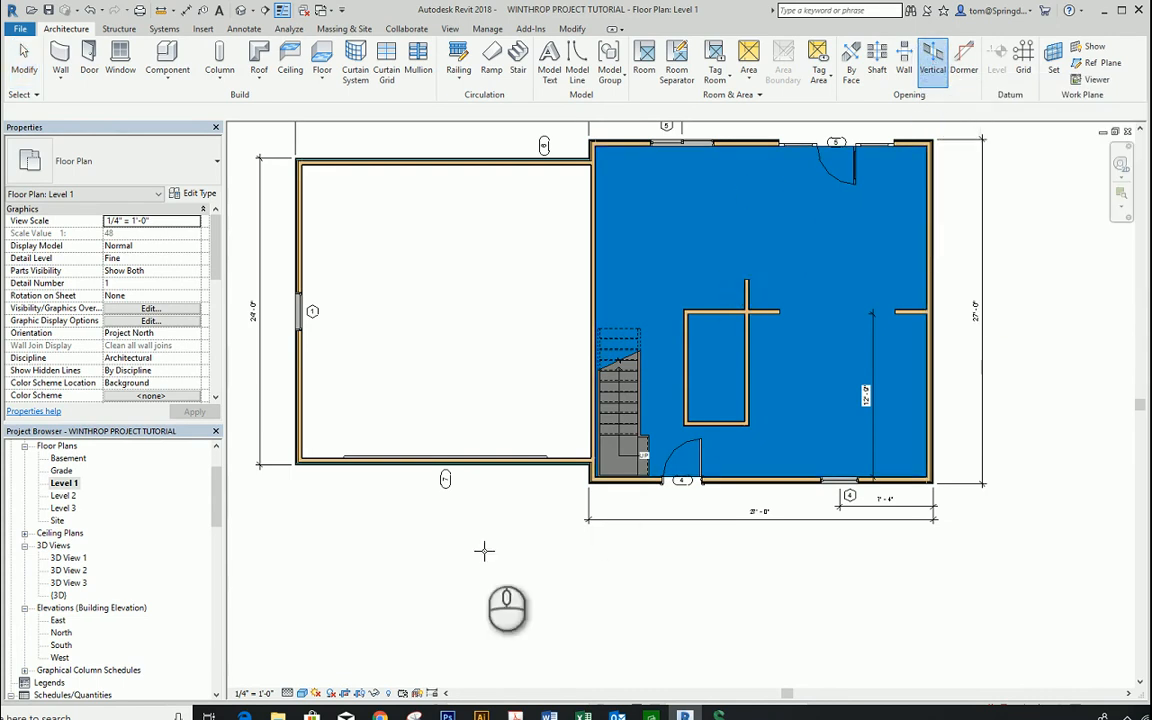
pyautogui.scroll(-1, 420, 602)
pyautogui.scroll(1, 420, 602)
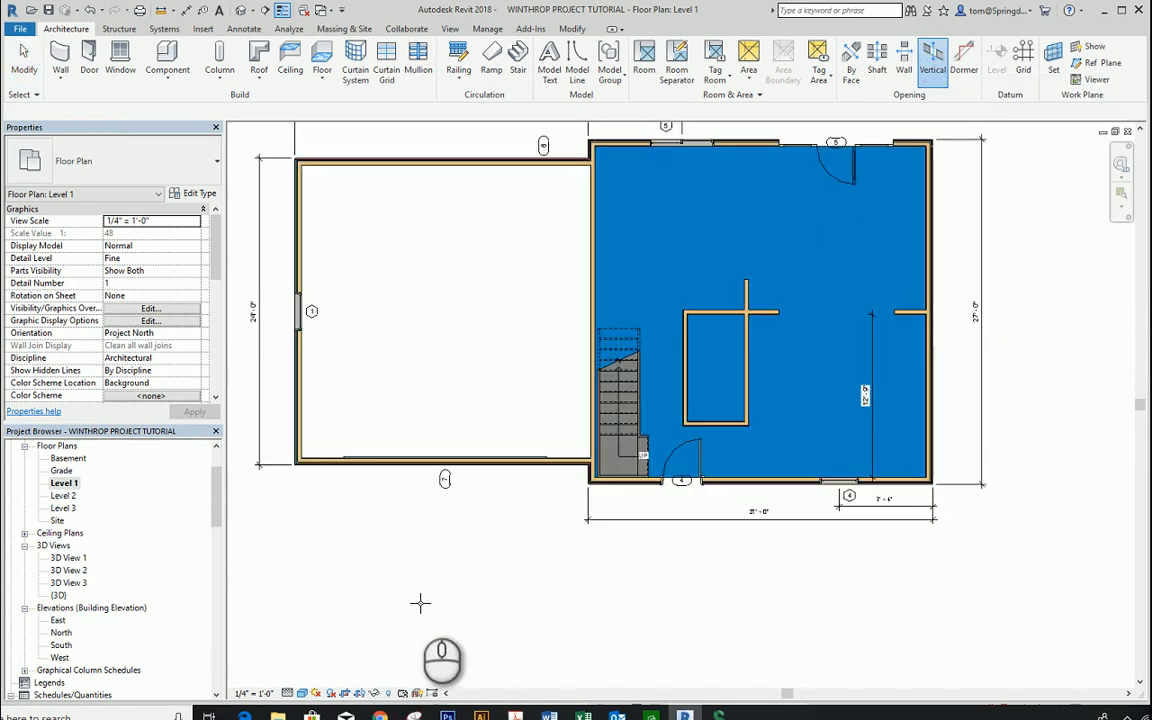
pyautogui.click(800, 440)
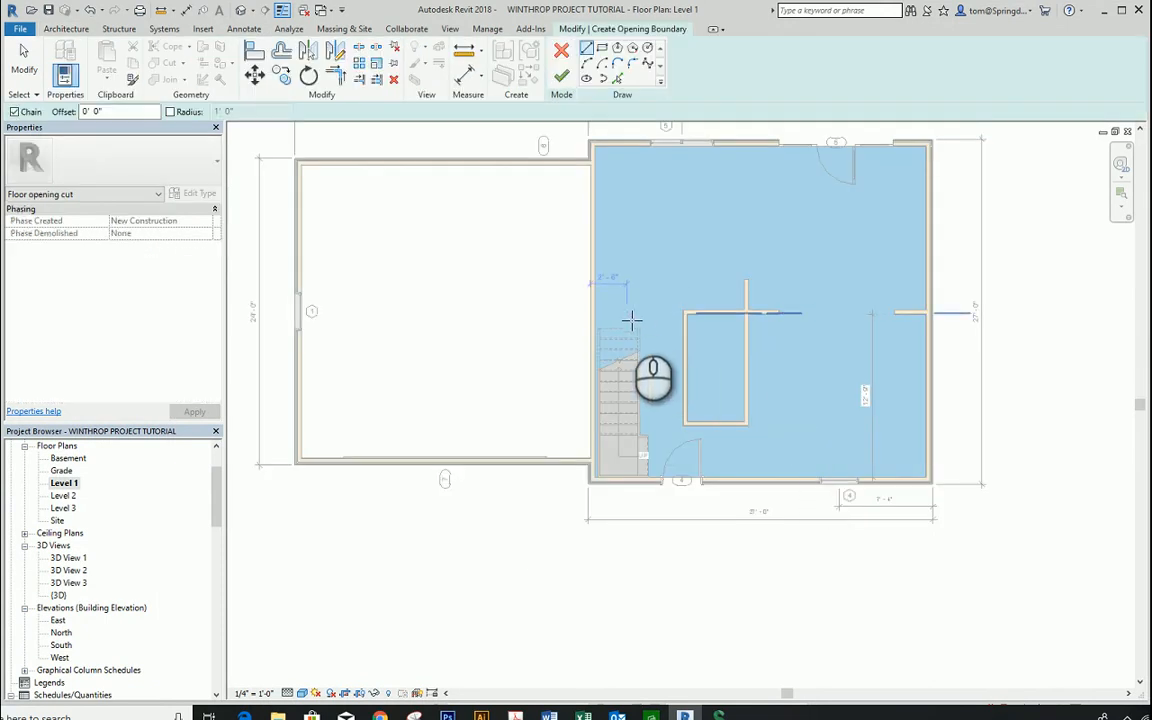
pyautogui.scroll(4, 632, 320)
pyautogui.click(598, 48)
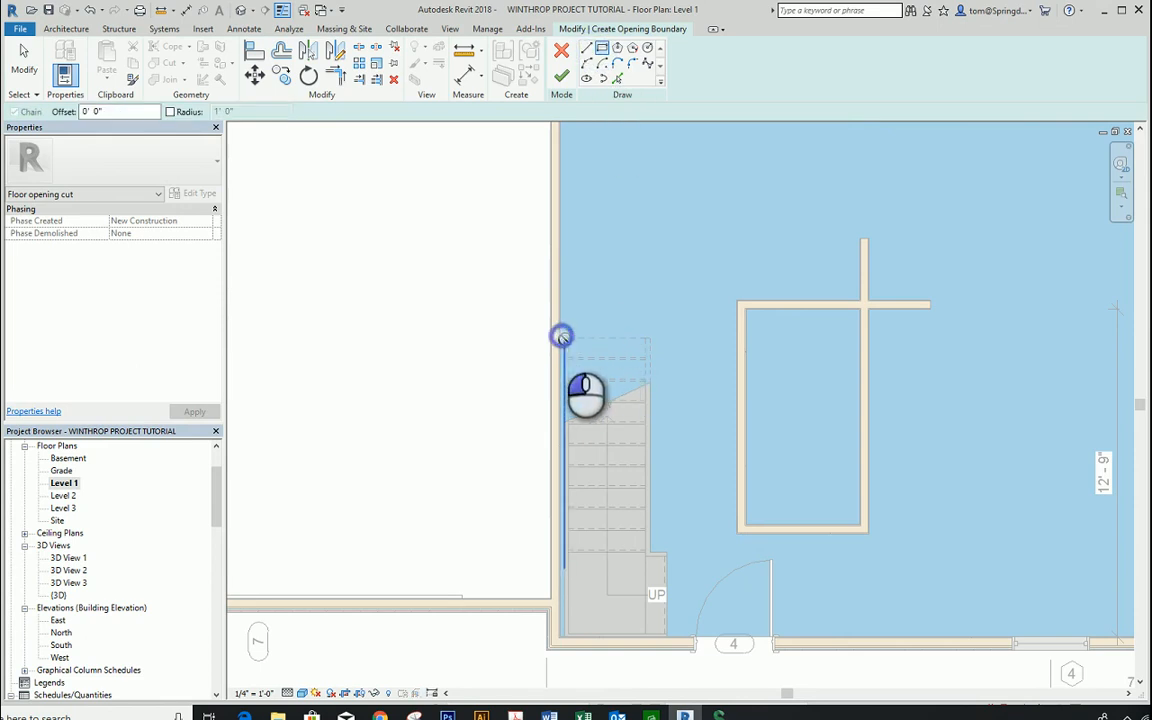
pyautogui.click(562, 337)
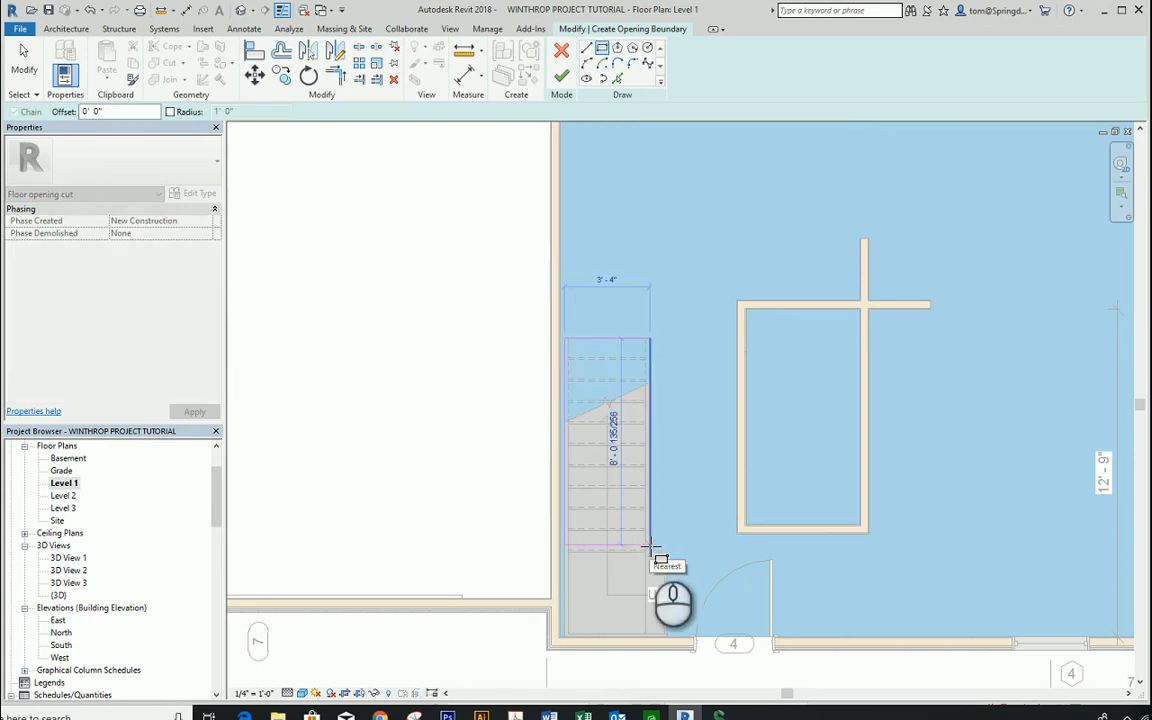
pyautogui.click(648, 545)
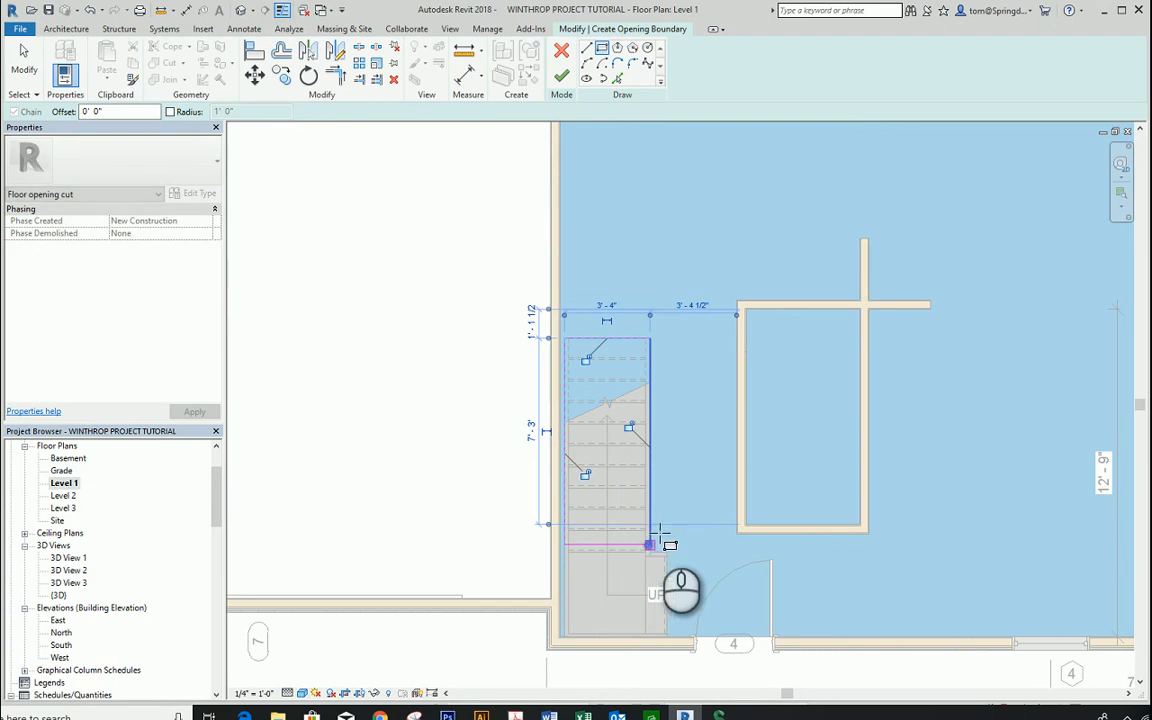
pyautogui.click(561, 76)
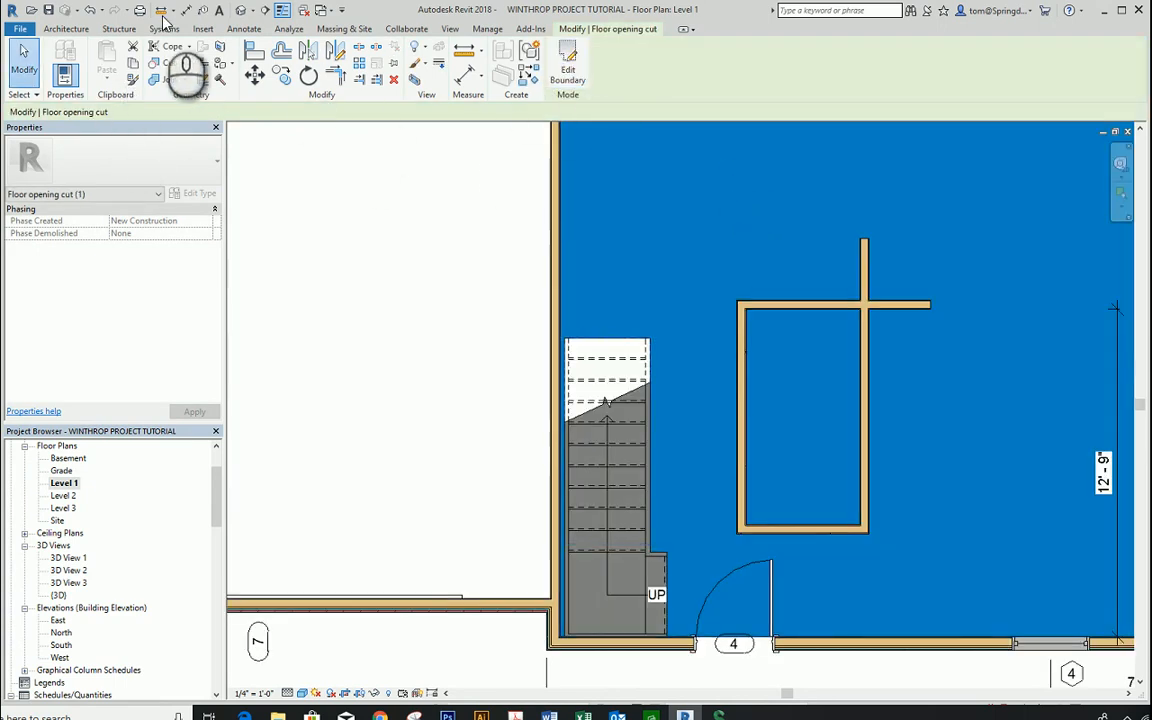
# Step: Inspect the Level 1 floor opening around the stair in the 3D view and open the Level 2 floor plan at the stair corner
pyautogui.click(241, 10)
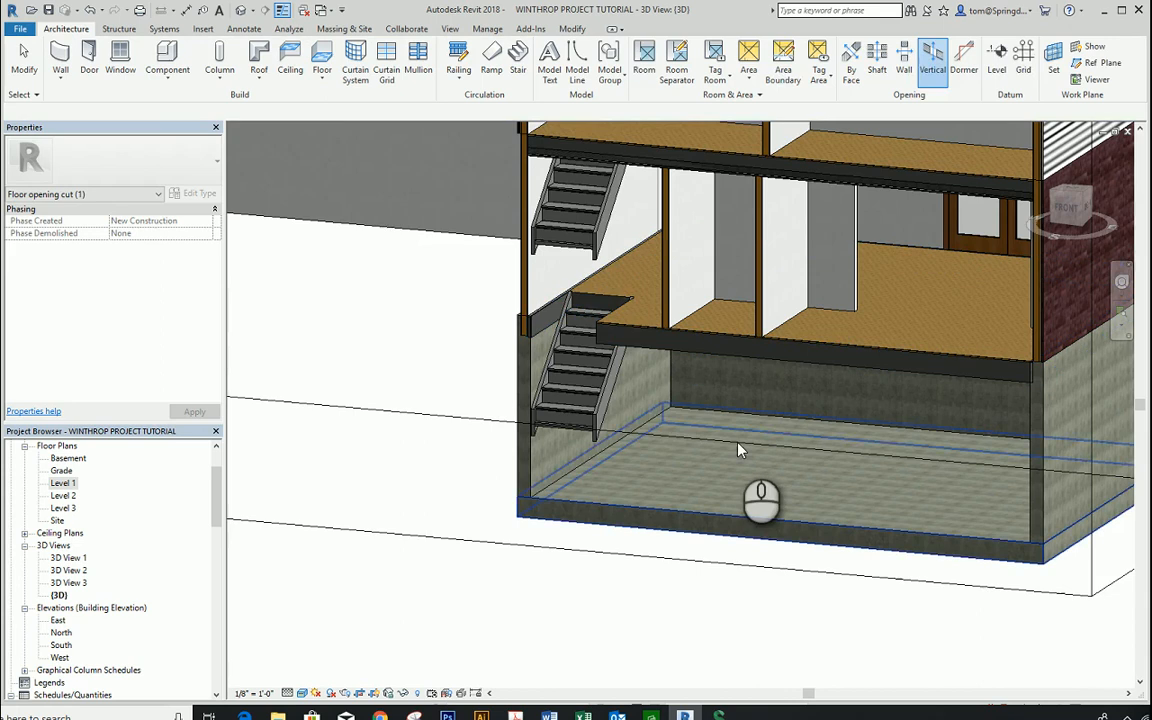
pyautogui.scroll(-2, 668, 399)
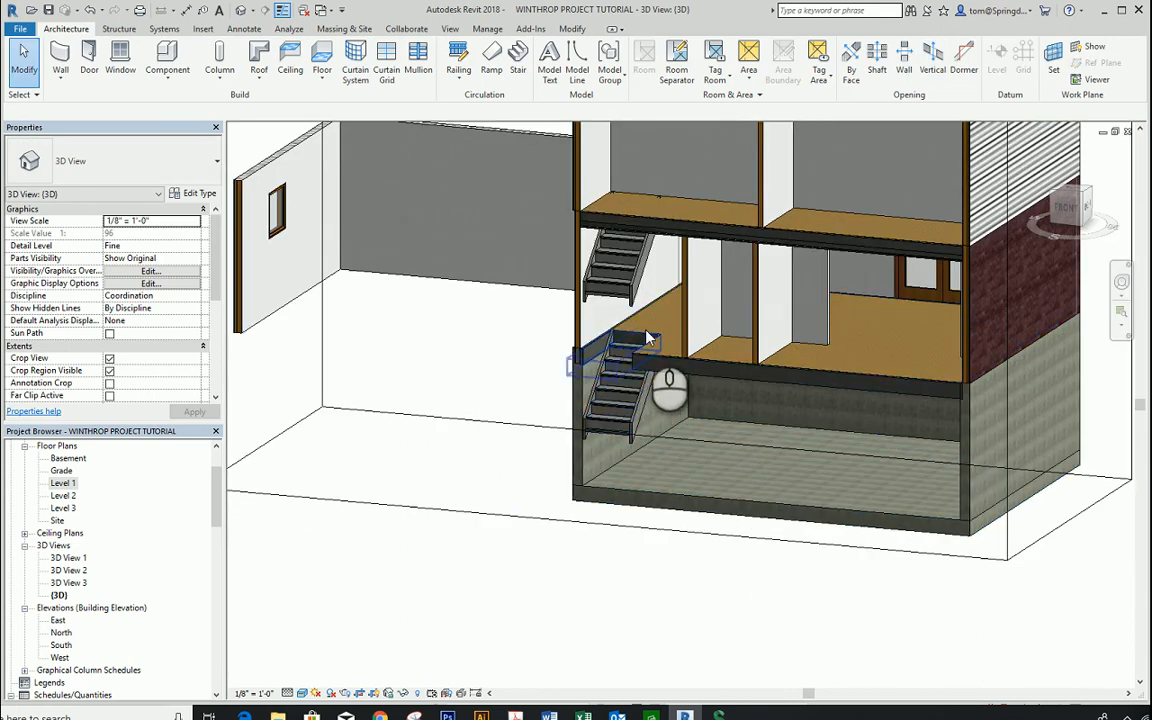
pyautogui.keyDown('shift'); pyautogui.moveTo(617, 391); pyautogui.dragTo(667, 534, button='middle'); pyautogui.keyUp('shift')
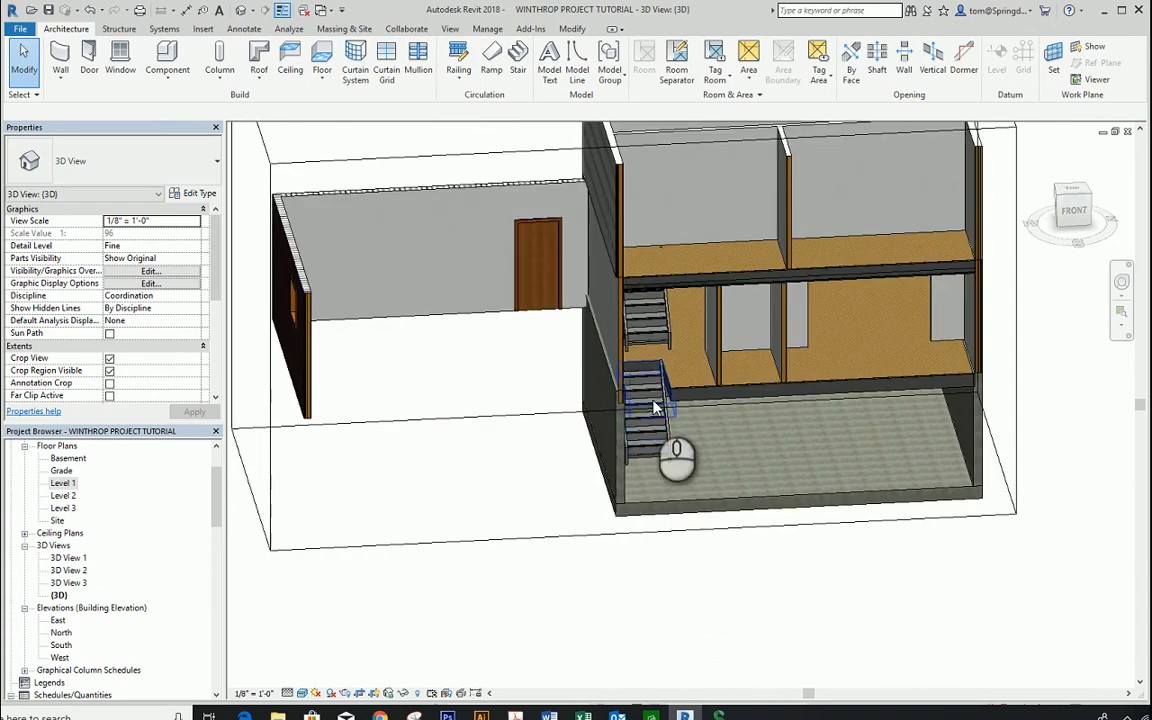
pyautogui.keyDown('shift'); pyautogui.moveTo(652, 431); pyautogui.dragTo(645, 383, button='middle'); pyautogui.keyUp('shift')
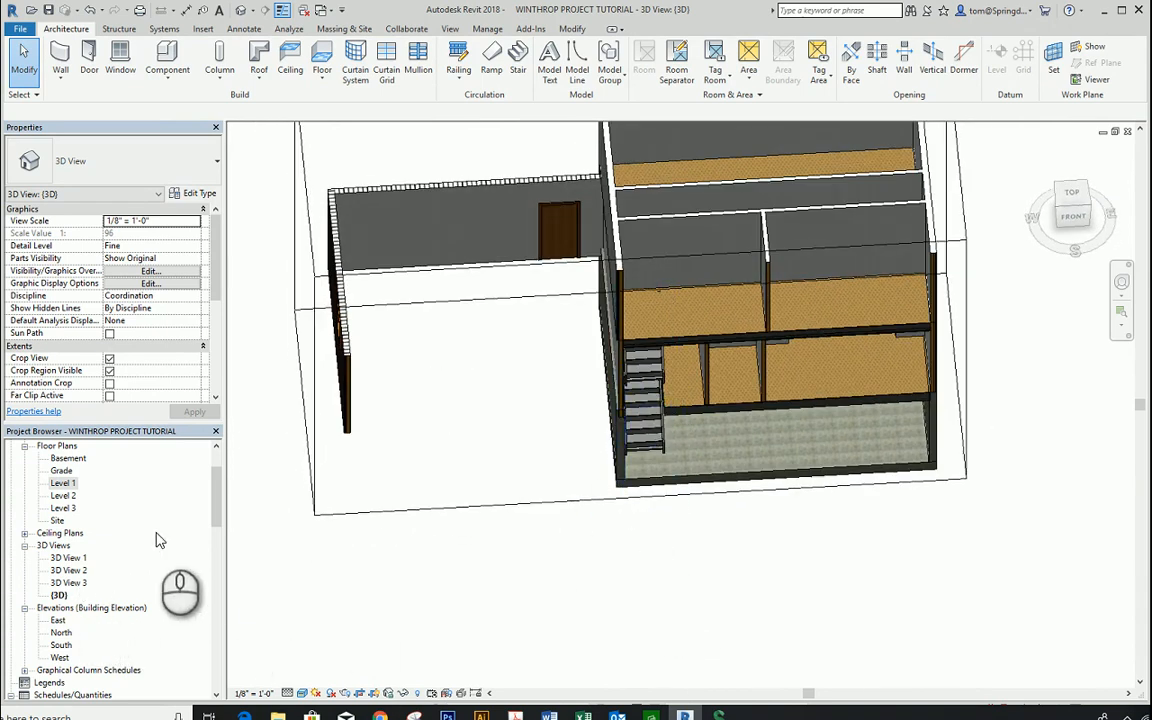
pyautogui.doubleClick(64, 495)
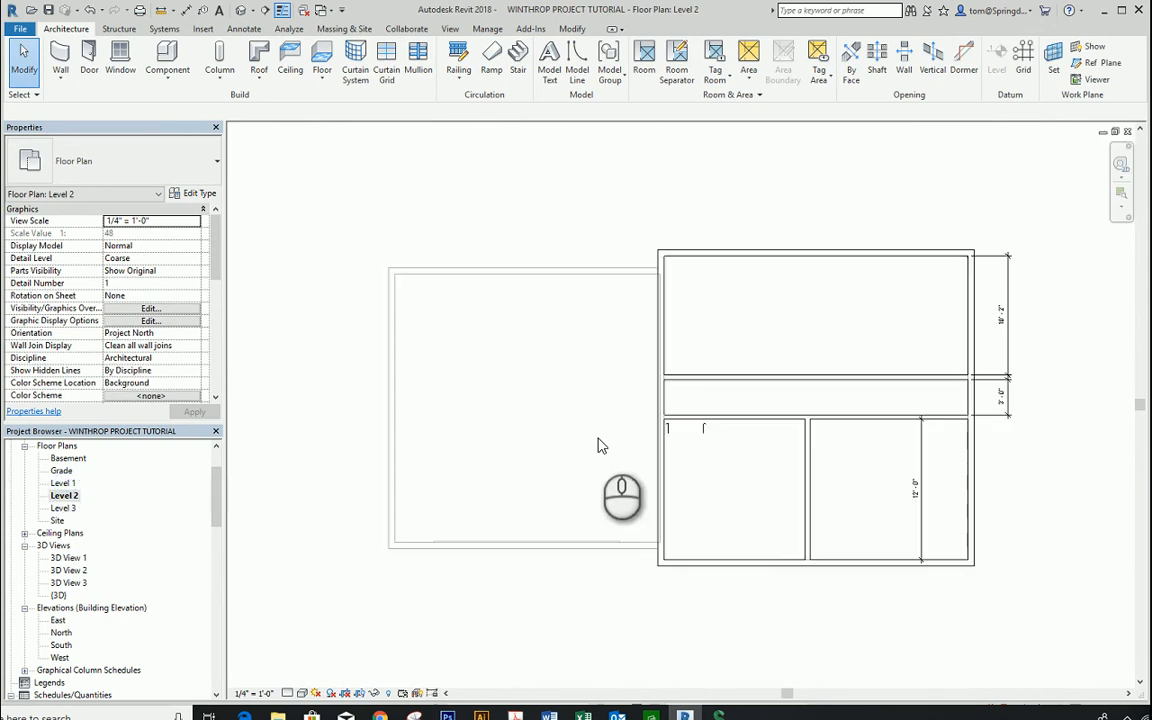
pyautogui.scroll(3, 738, 479)
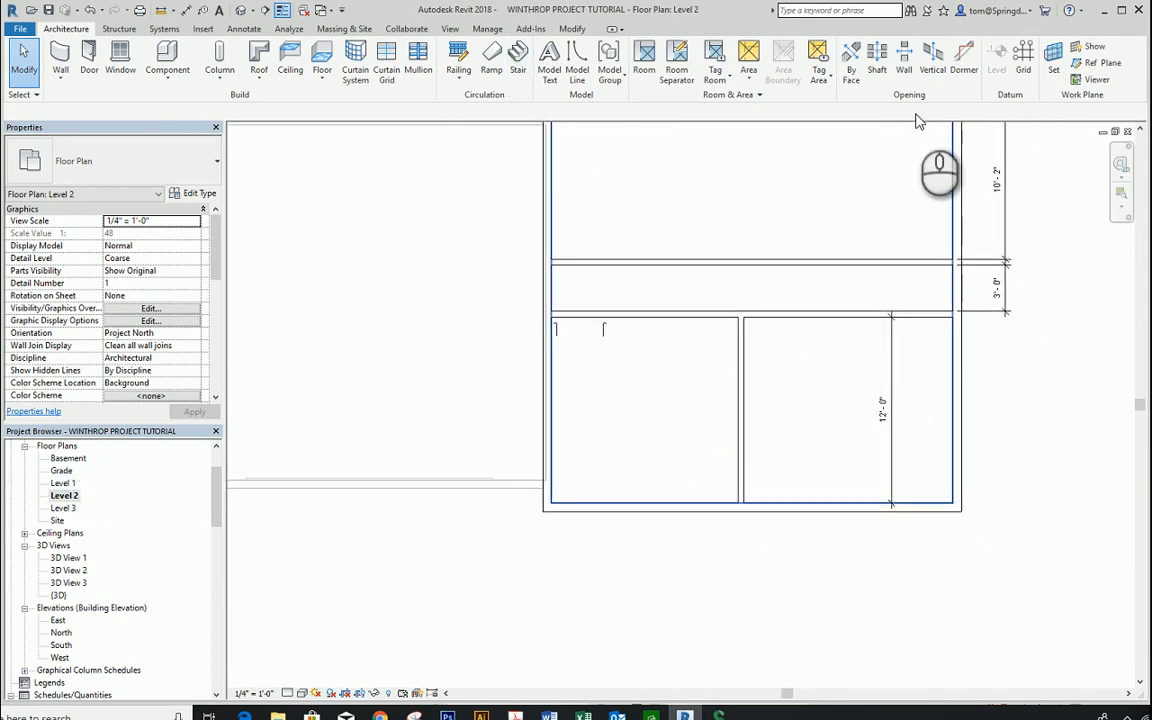
pyautogui.click(940, 76)
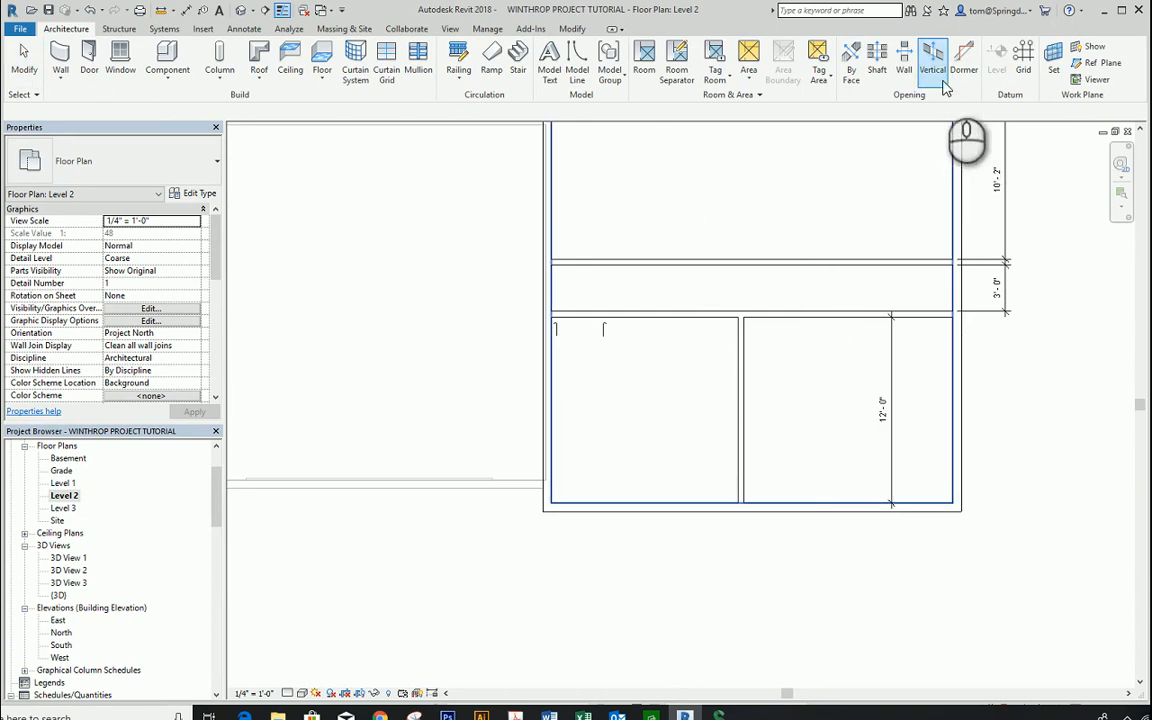
pyautogui.click(688, 415)
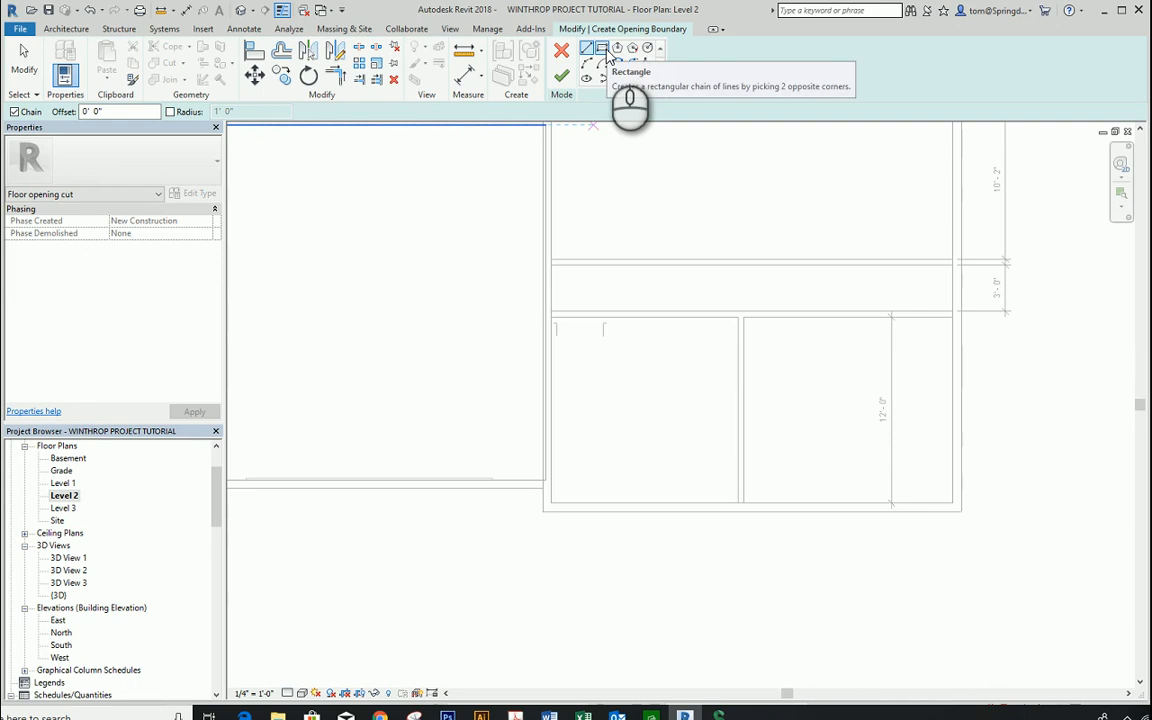
pyautogui.click(561, 76)
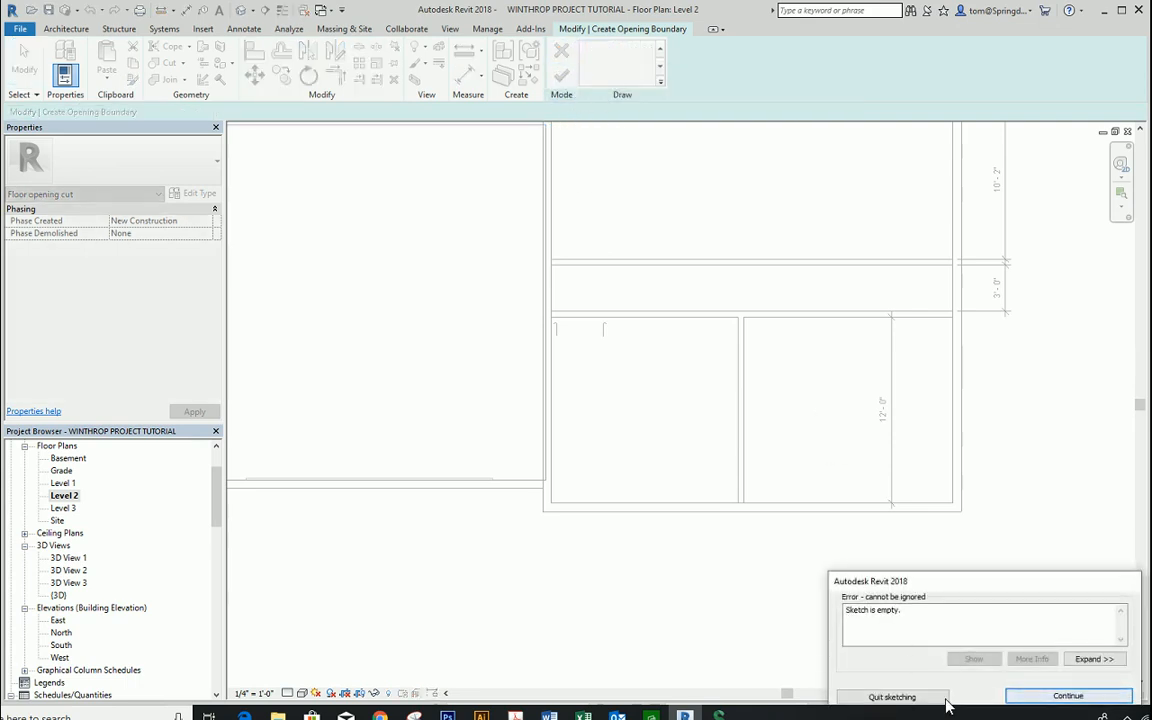
pyautogui.click(890, 696)
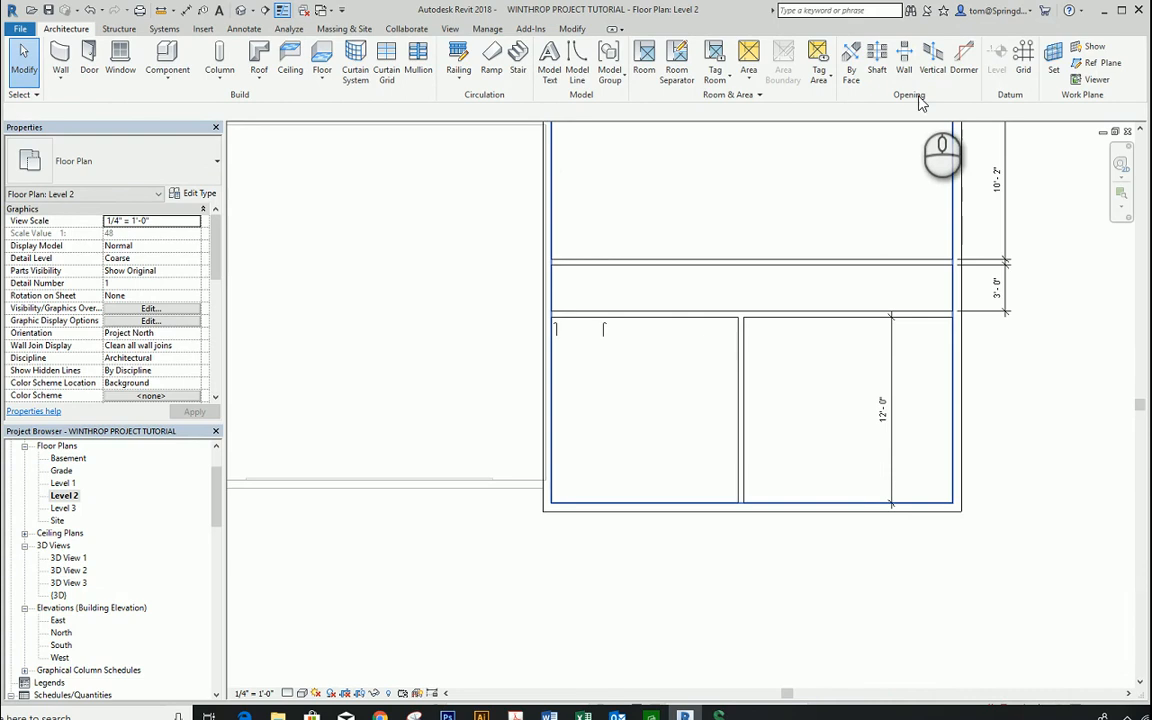
pyautogui.click(932, 62)
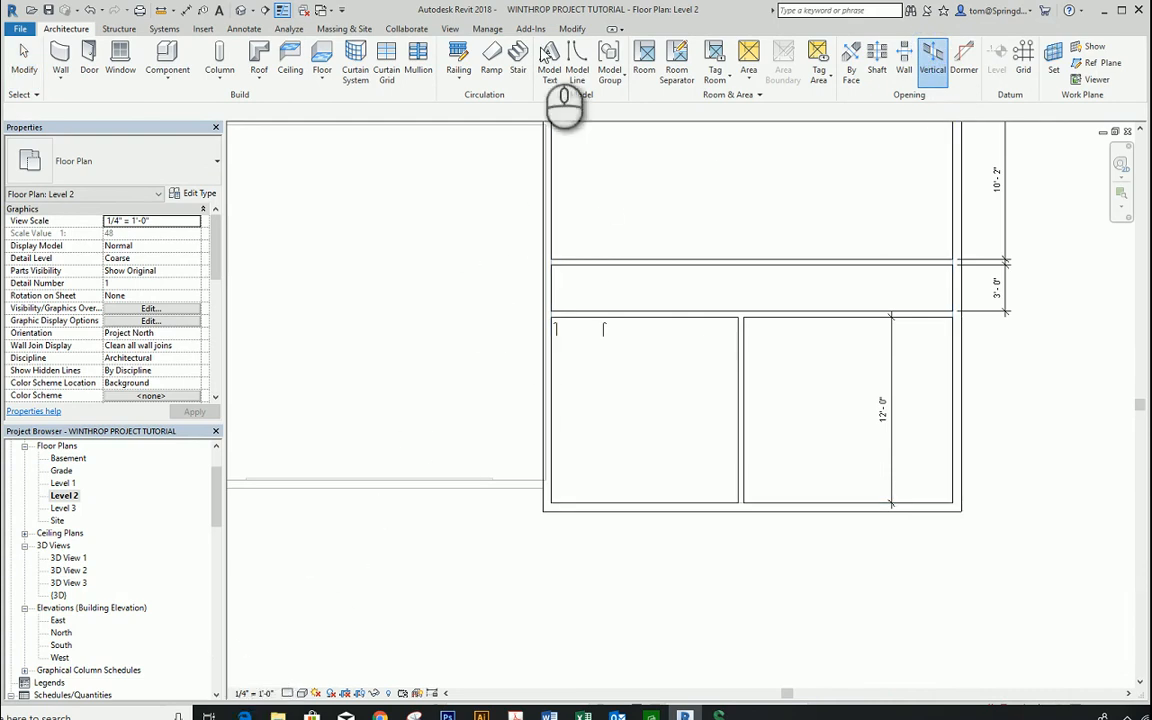
pyautogui.click(451, 29)
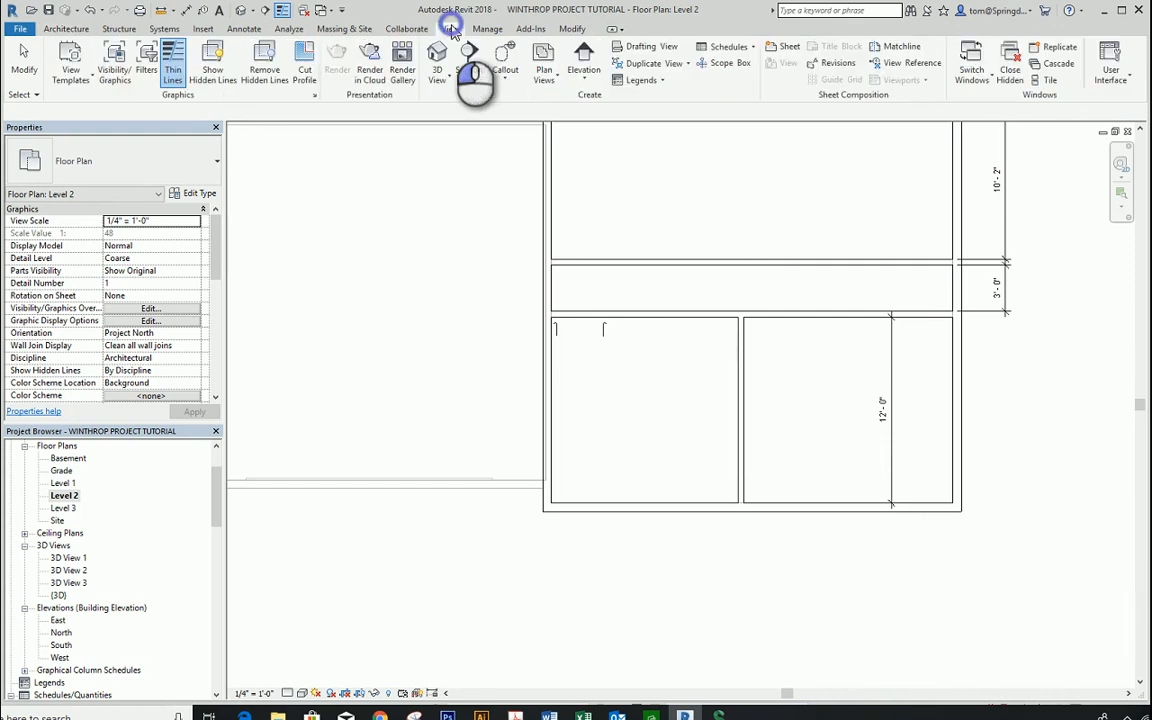
pyautogui.click(1112, 66)
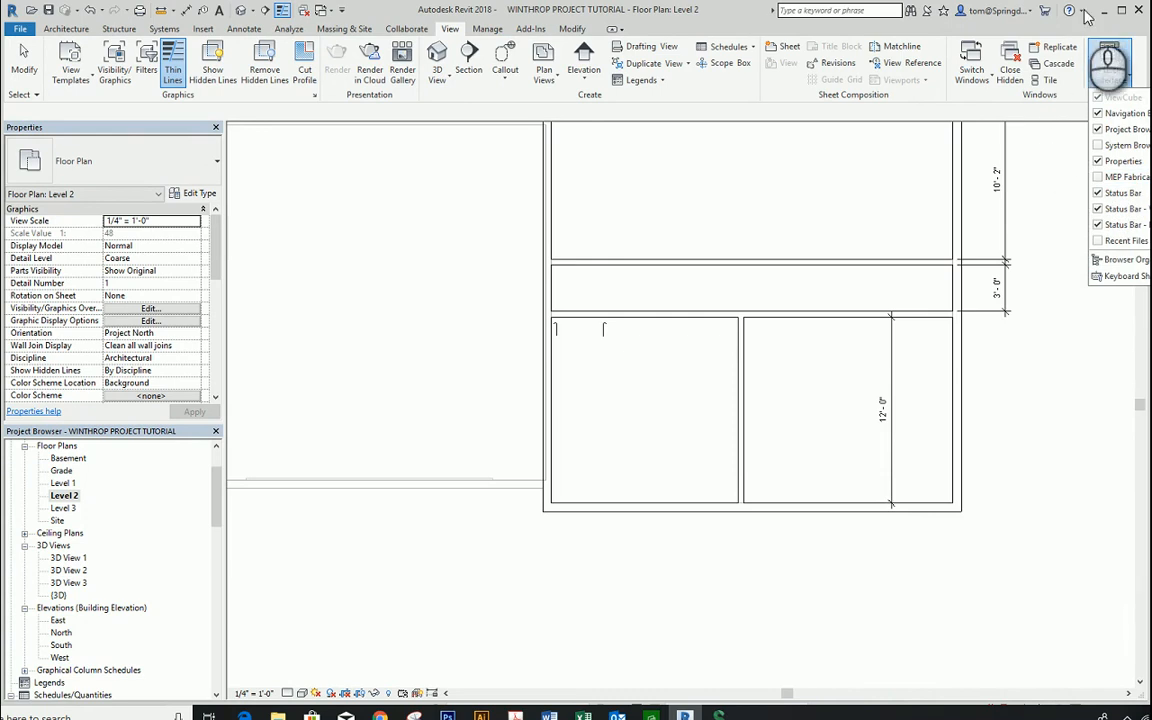
pyautogui.click(745, 37)
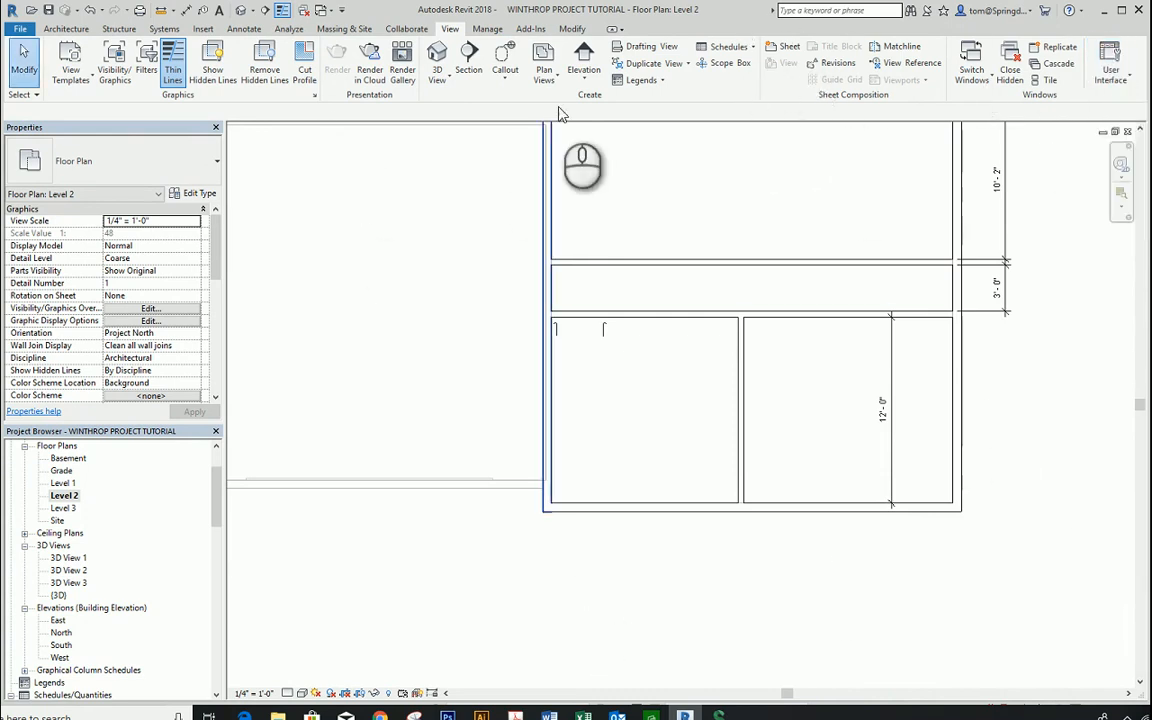
# Step: Cut a rectangular vertical opening about 3'-8" by 10'-2" in the Level 2 floor over the stair, starting at the wall corner
pyautogui.click(66, 28)
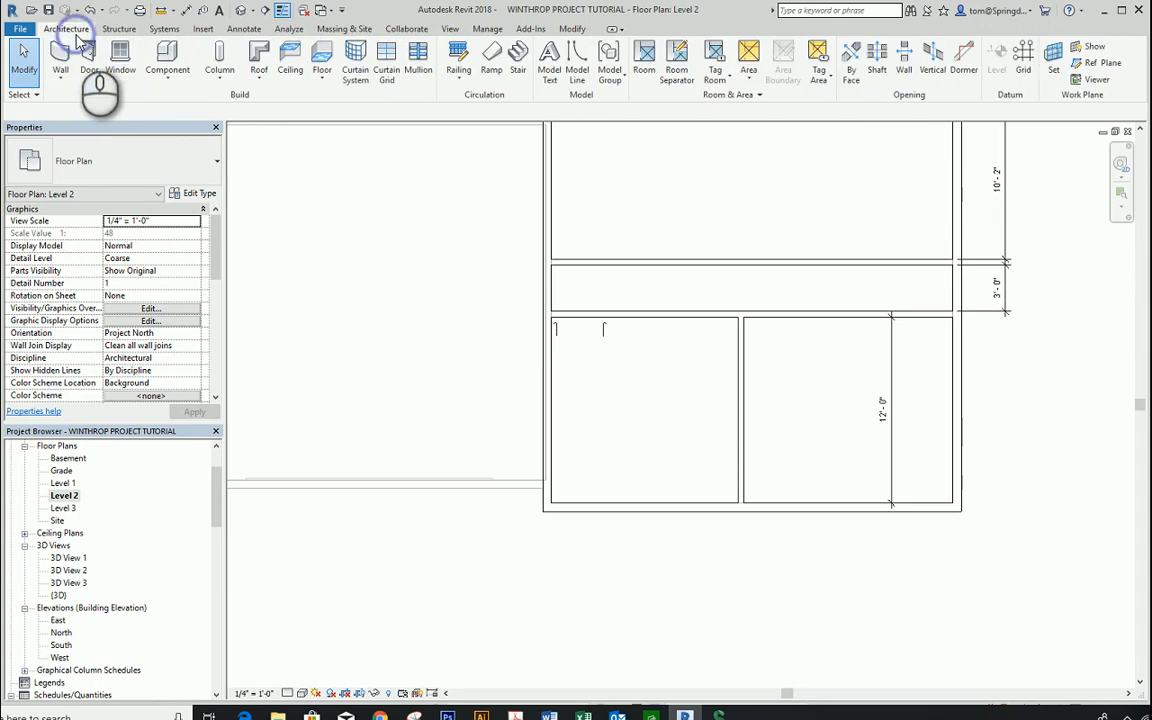
pyautogui.click(933, 68)
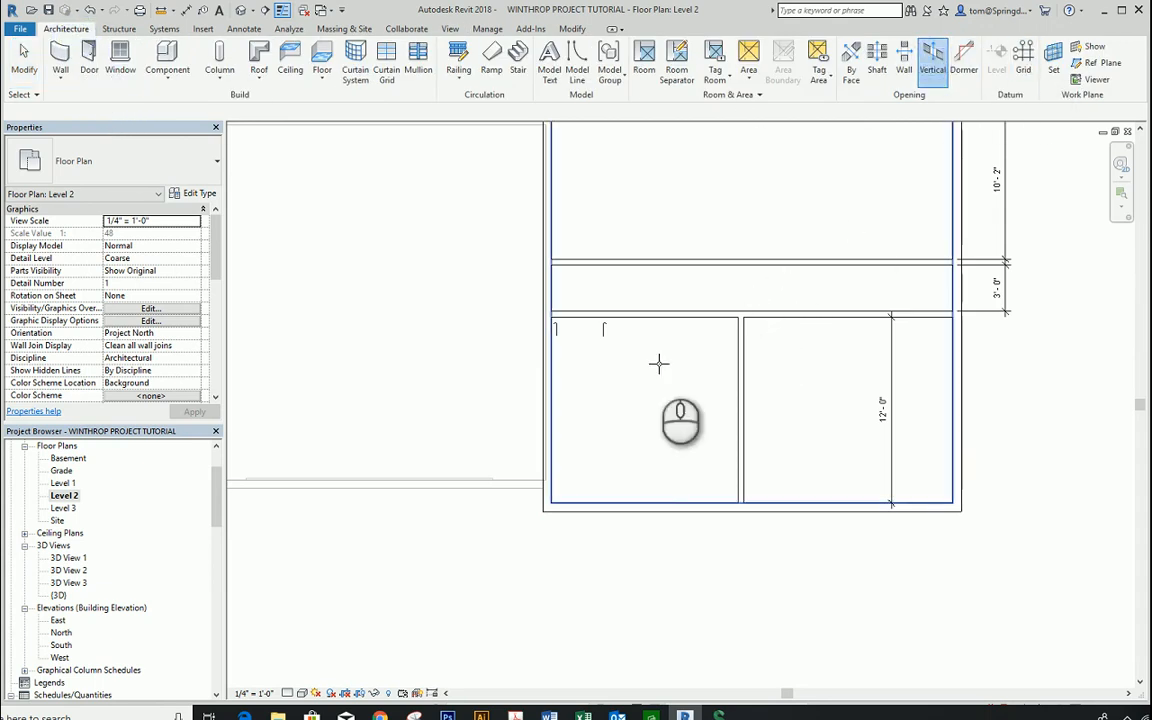
pyautogui.click(698, 416)
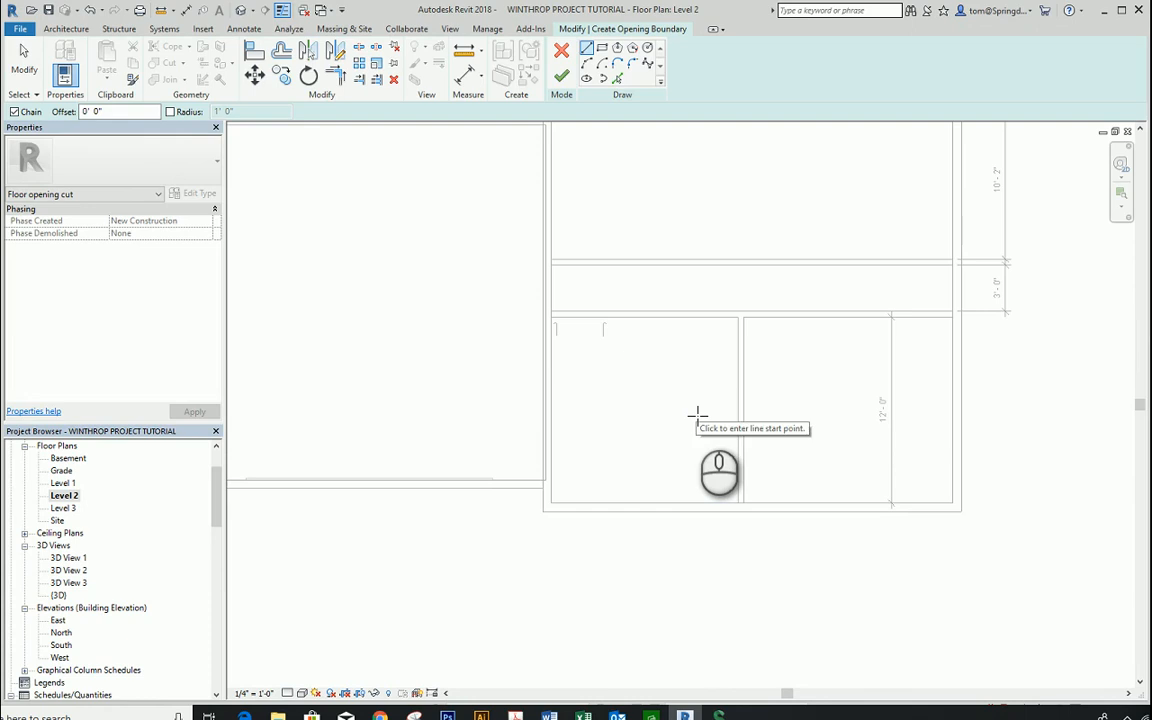
pyautogui.click(602, 48)
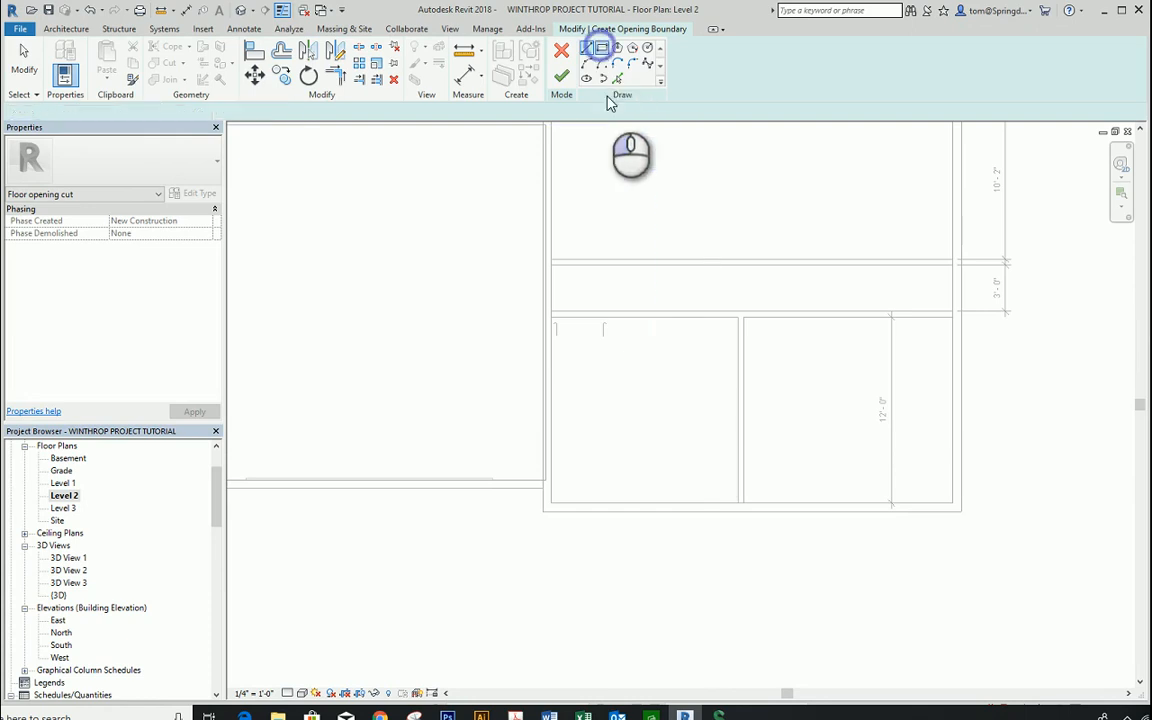
pyautogui.scroll(3, 551, 318)
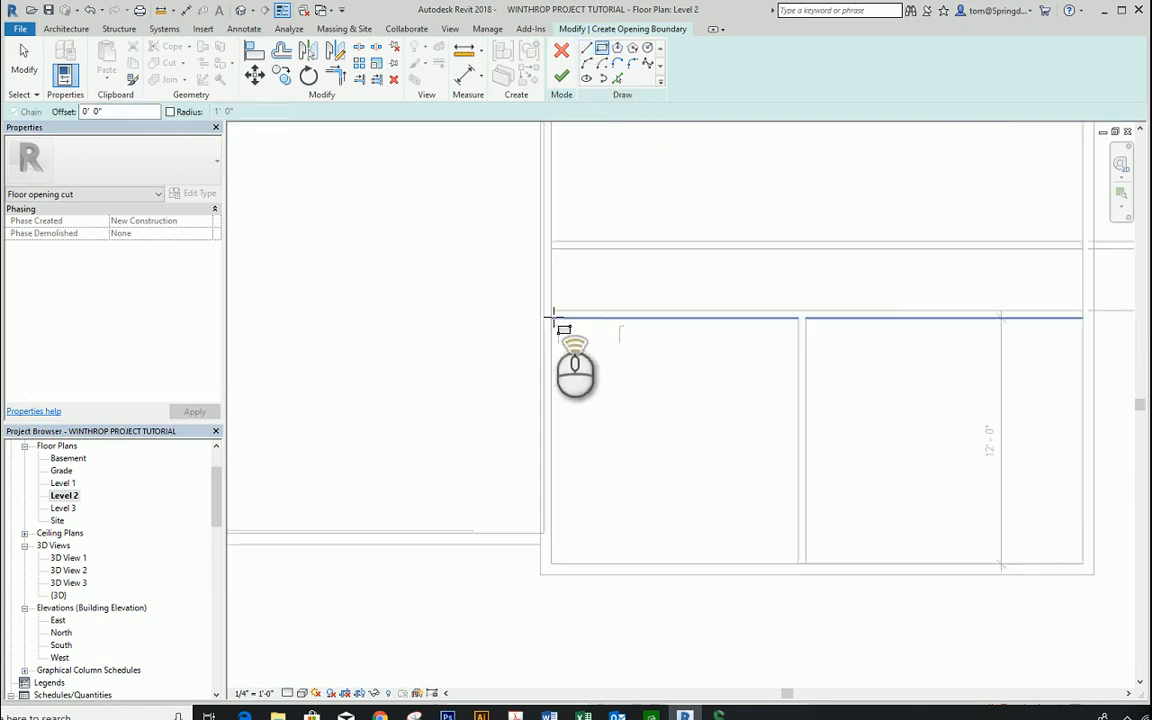
pyautogui.click(551, 318)
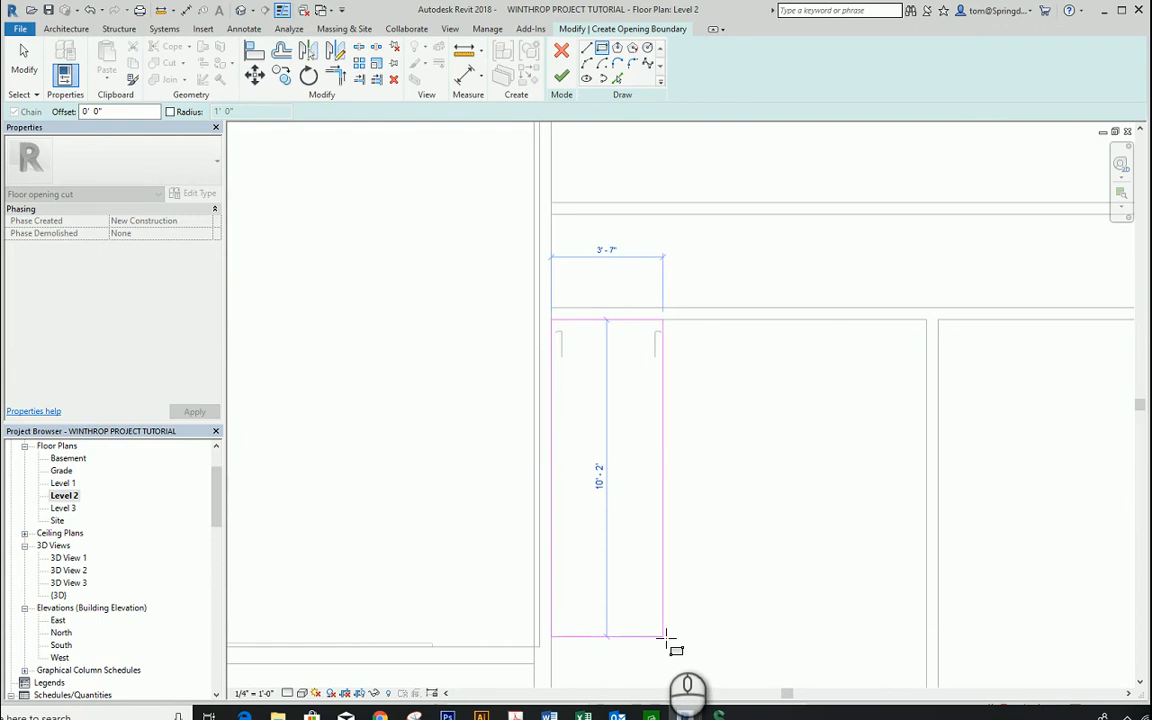
pyautogui.click(665, 636)
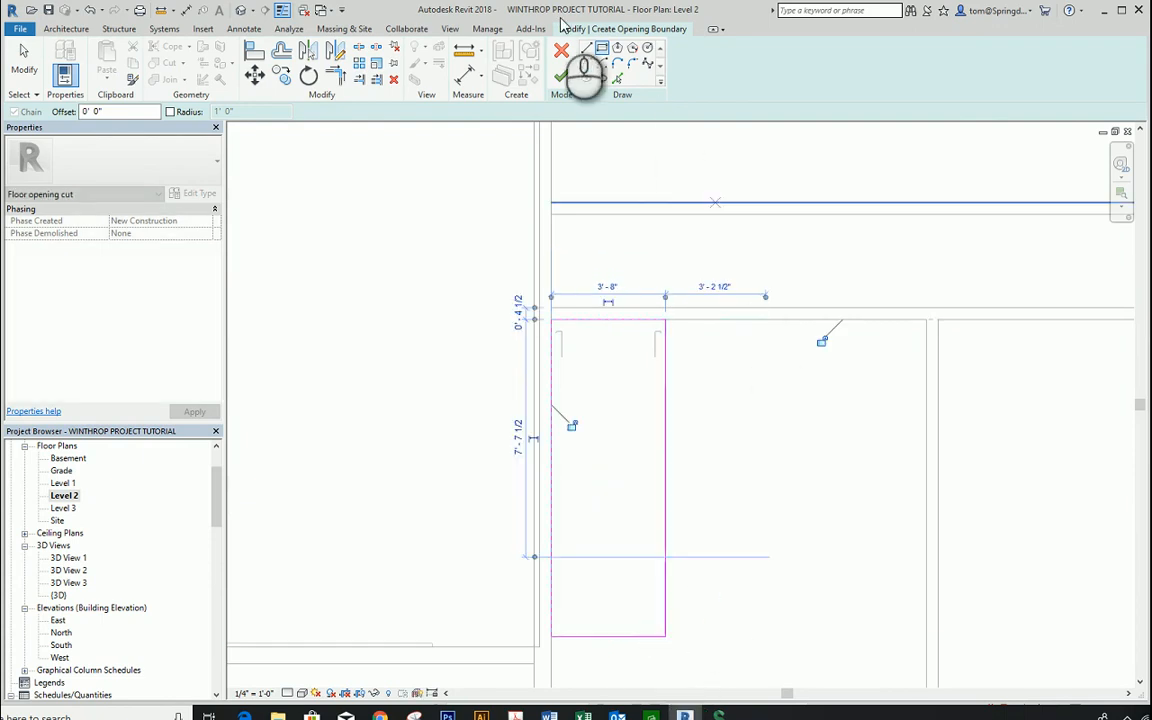
pyautogui.click(561, 76)
pyautogui.scroll(-6, 782, 219)
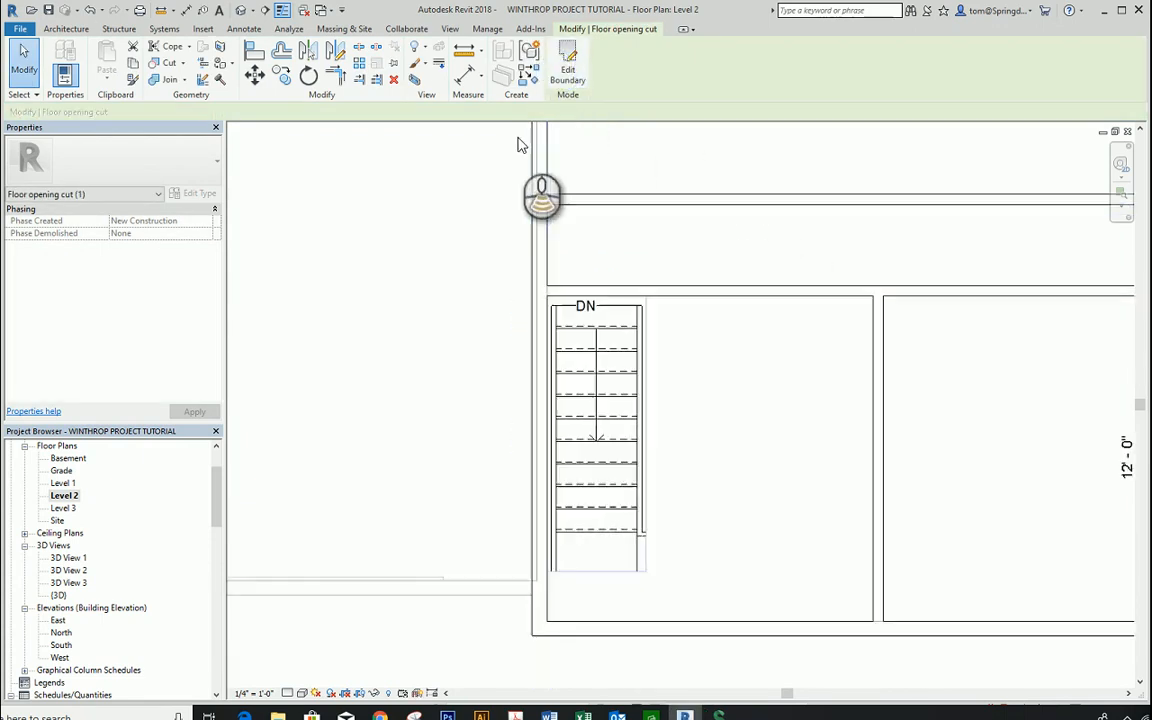
# Step: Inspect the Level 2 floor opening and the ceiling below it around the upper stair flight in the 3D view
pyautogui.click(241, 11)
pyautogui.press('Escape')
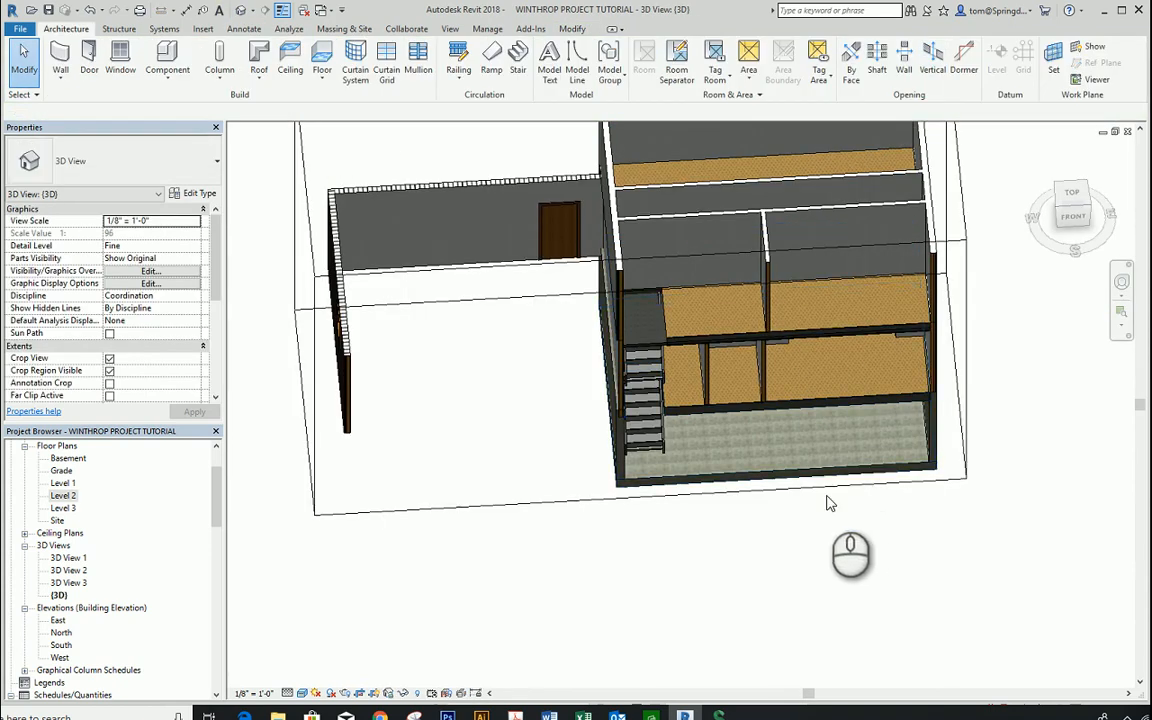
pyautogui.keyDown('shift'); pyautogui.moveTo(829, 503); pyautogui.dragTo(828, 262, button='middle'); pyautogui.keyUp('shift')
pyautogui.scroll(4, 665, 328)
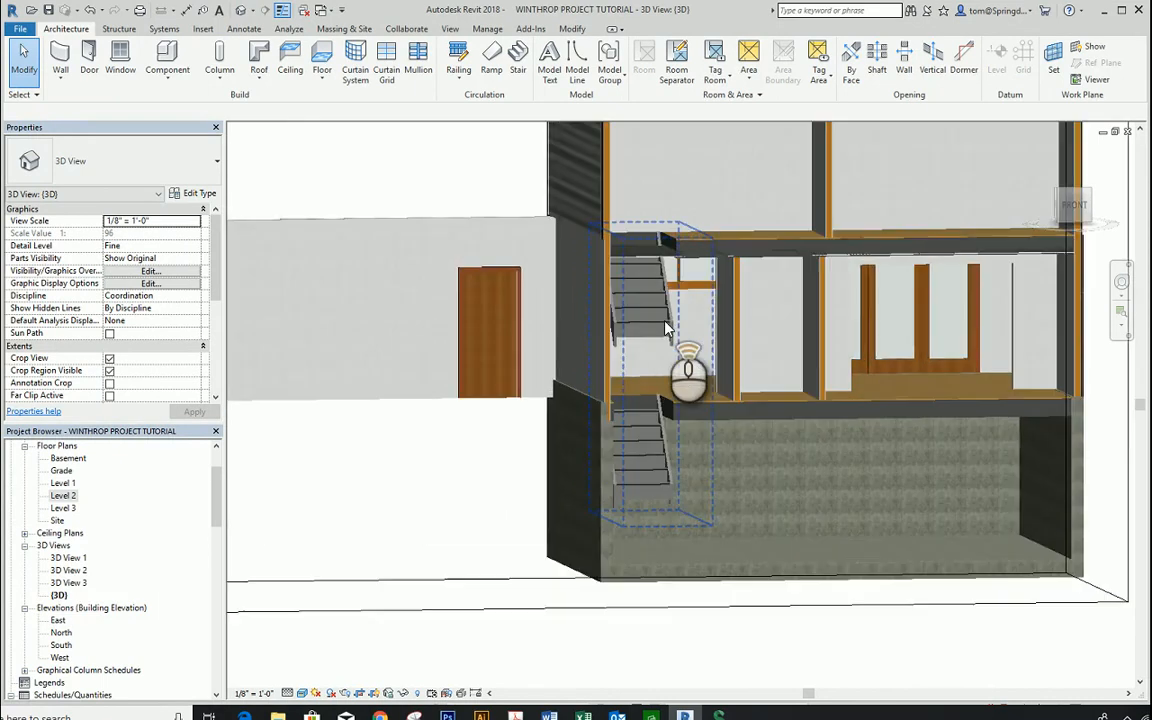
pyautogui.scroll(3, 666, 328)
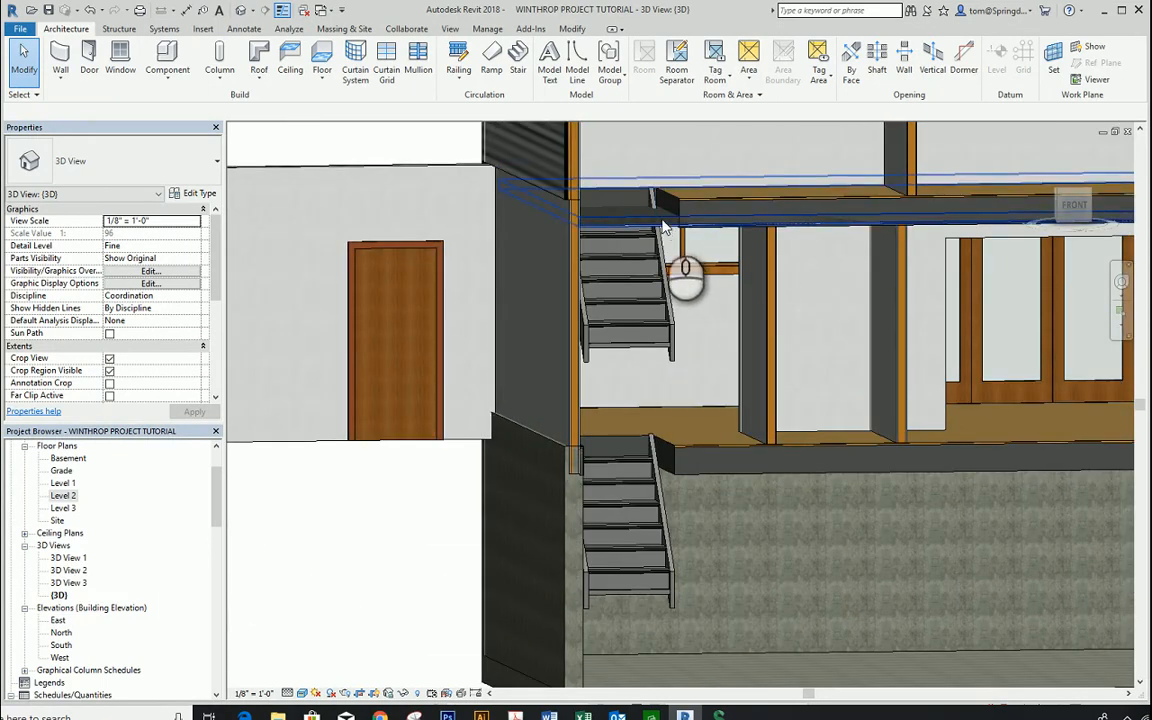
pyautogui.scroll(3, 663, 228)
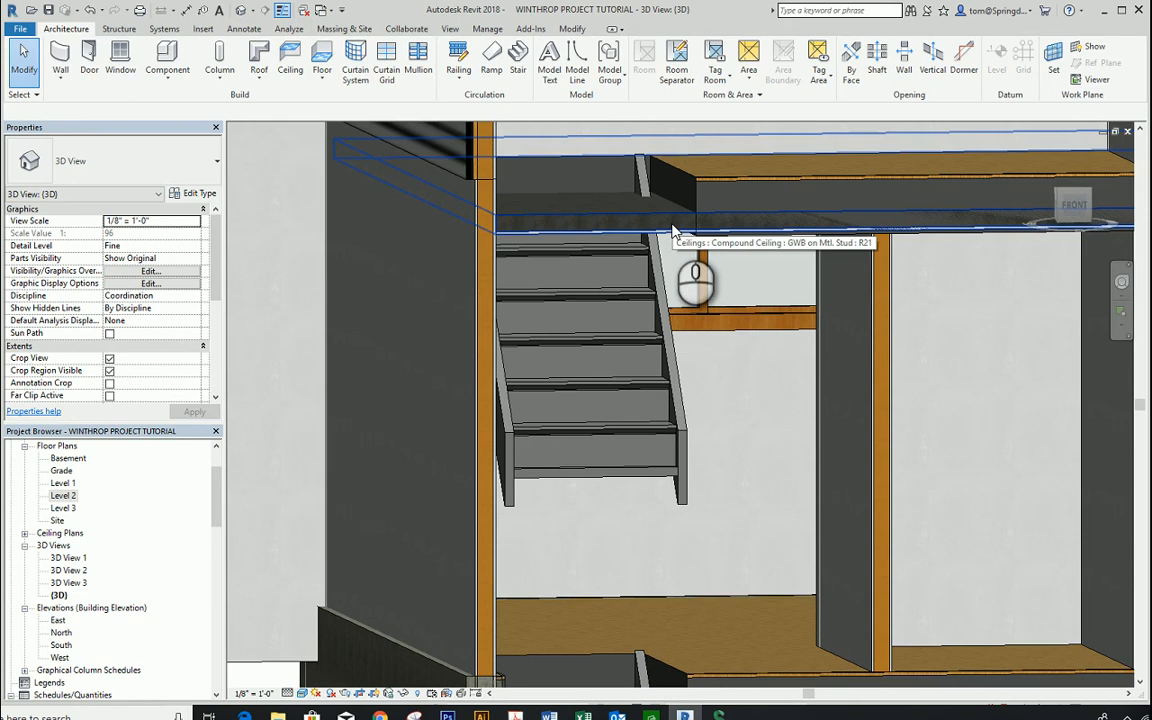
pyautogui.scroll(-4, 673, 232)
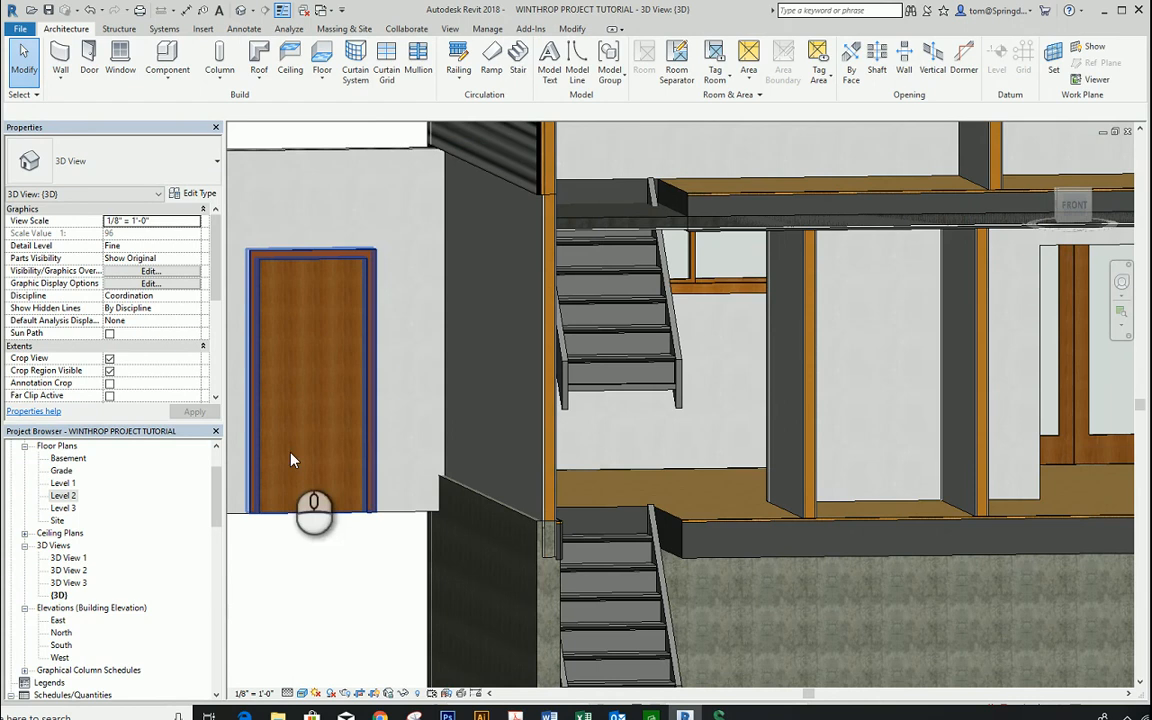
# Step: Examine the stair and its floor opening in the Level 2 floor plan, up close and within the whole plan
pyautogui.click(62, 494)
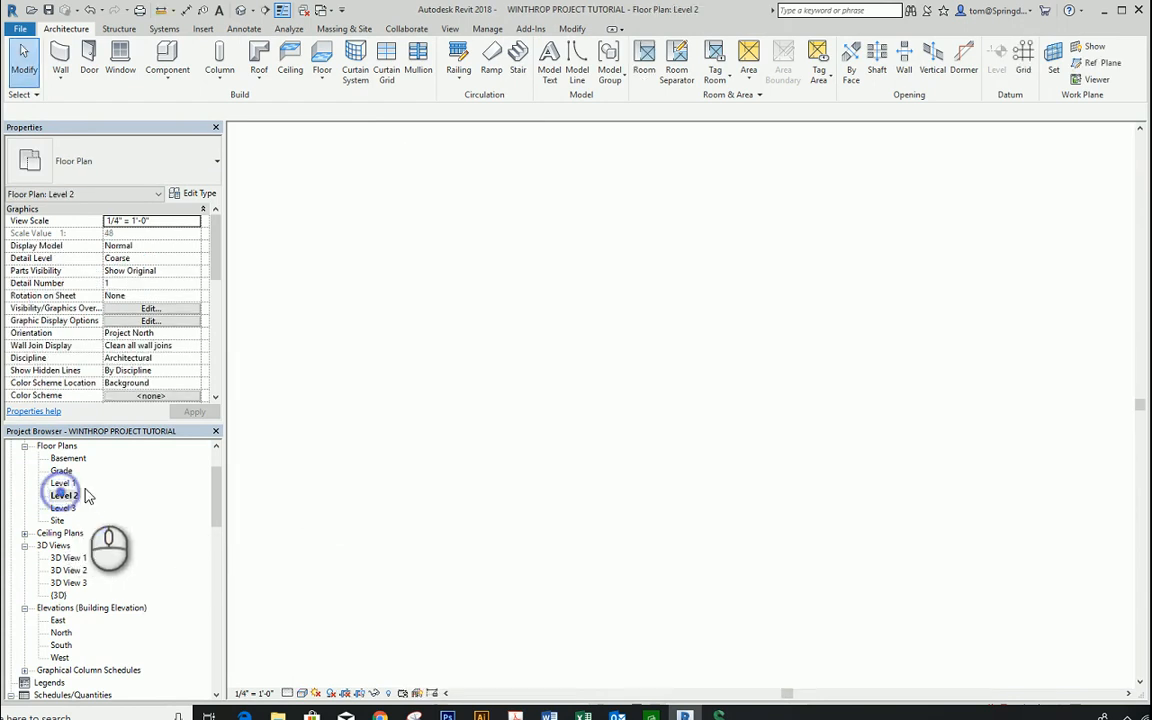
pyautogui.scroll(2, 590, 308)
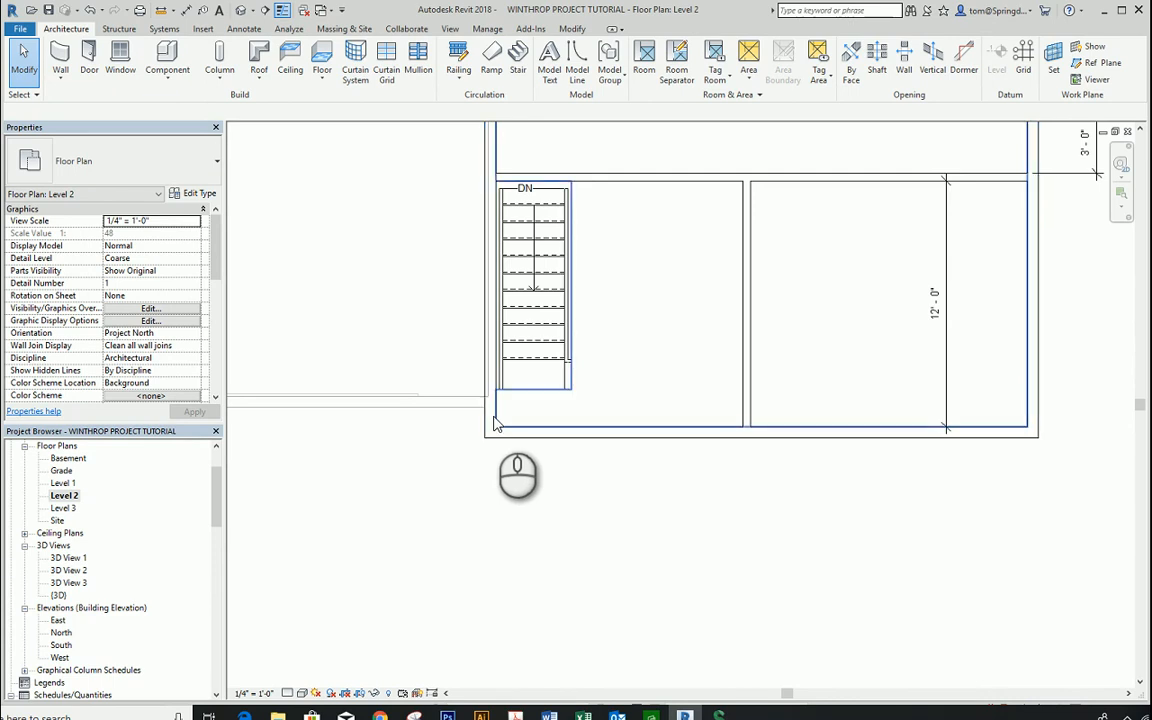
pyautogui.scroll(-1, 689, 684)
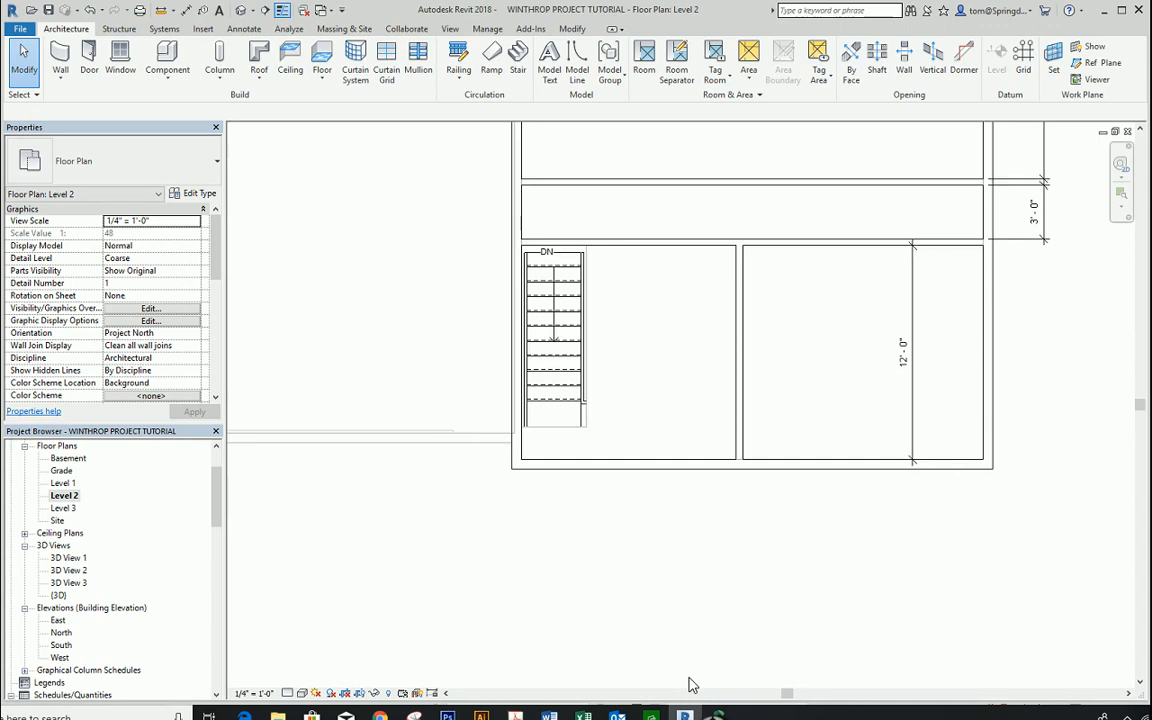
pyautogui.scroll(1, 689, 684)
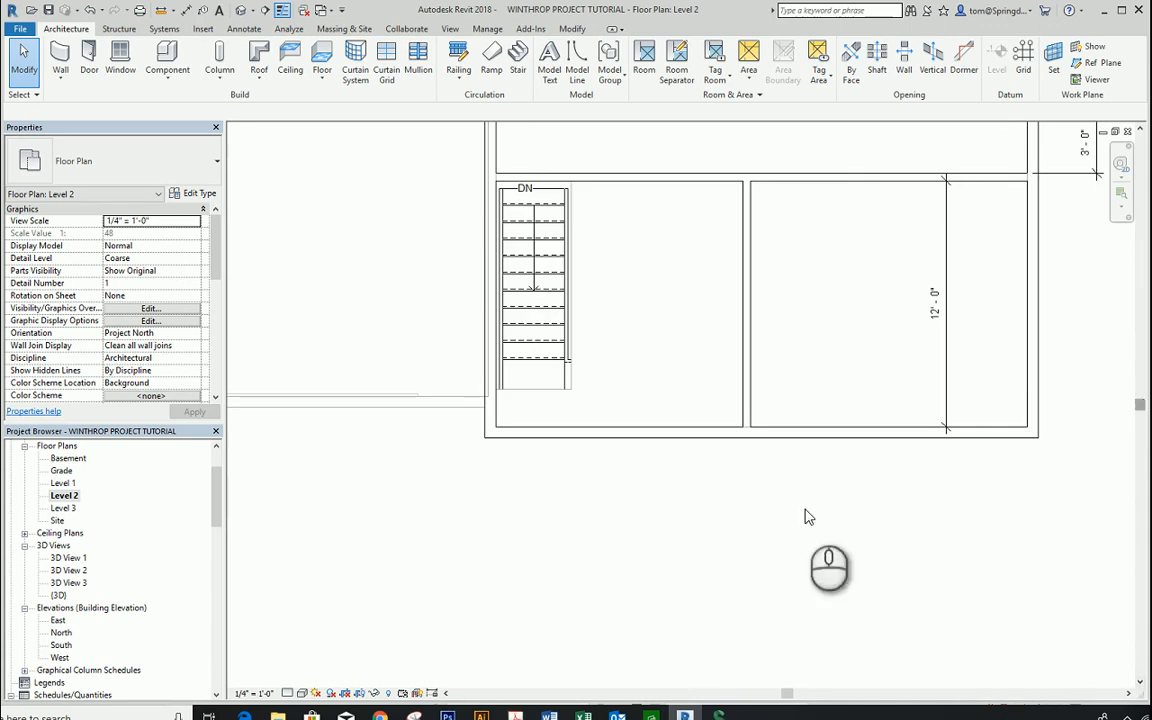
pyautogui.click(447, 692)
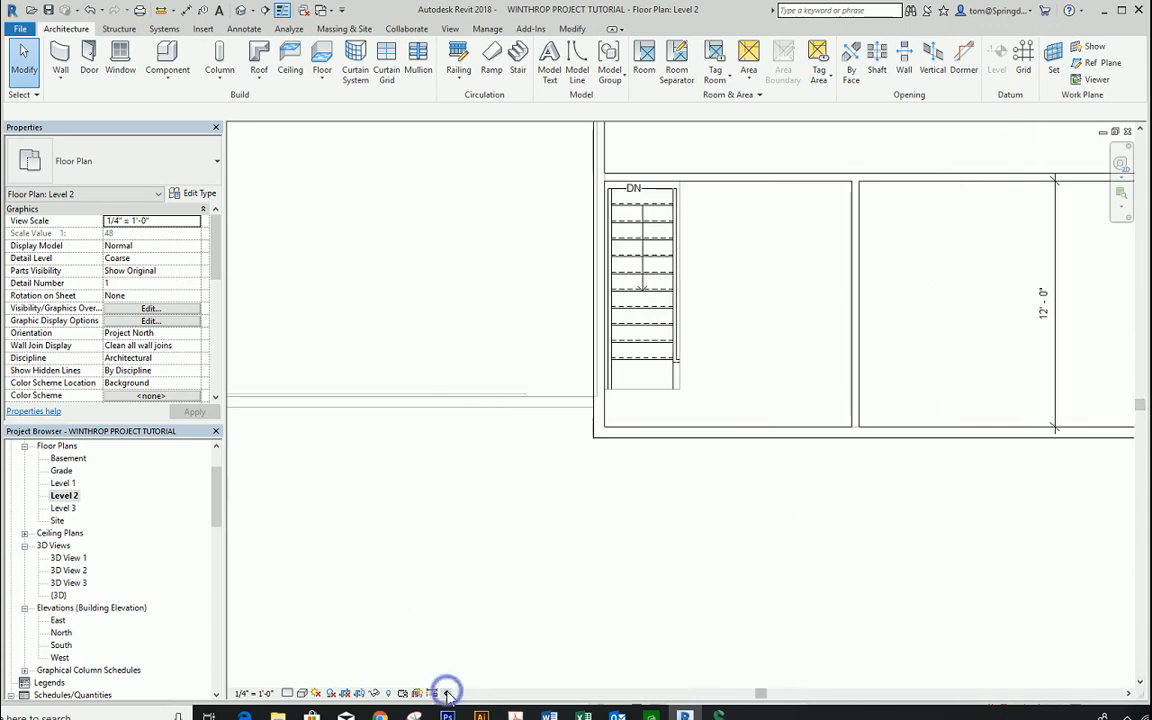
pyautogui.click(447, 692)
pyautogui.scroll(-1, 308, 581)
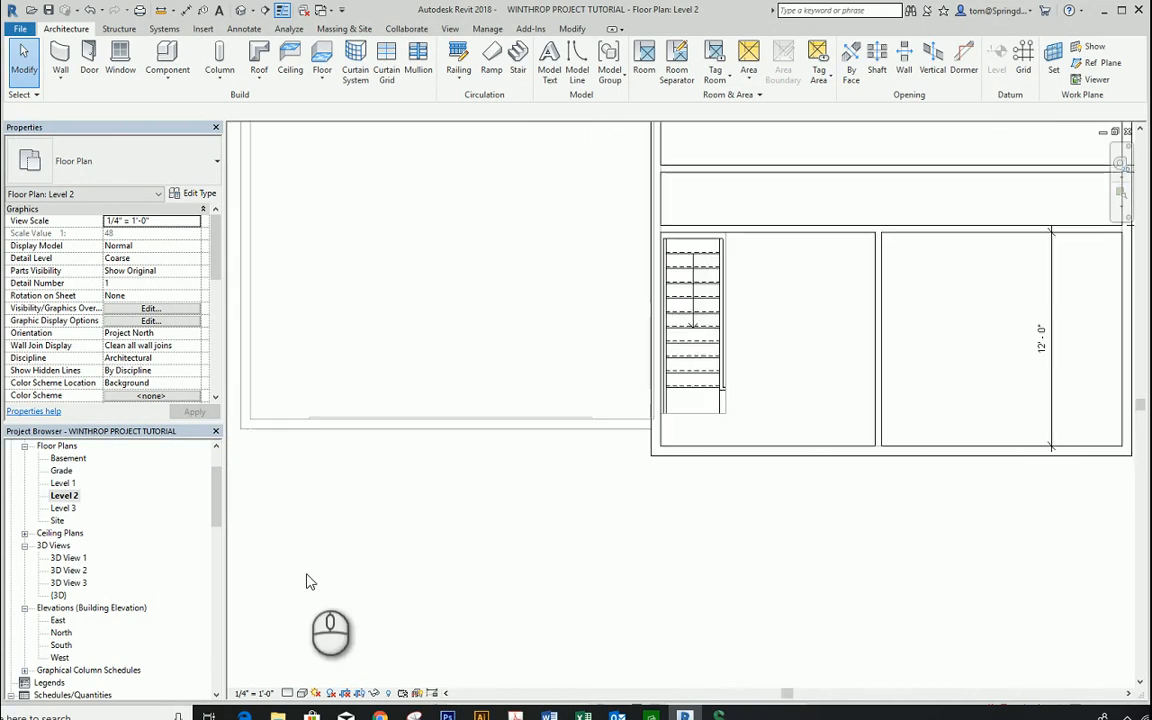
pyautogui.scroll(1, 308, 581)
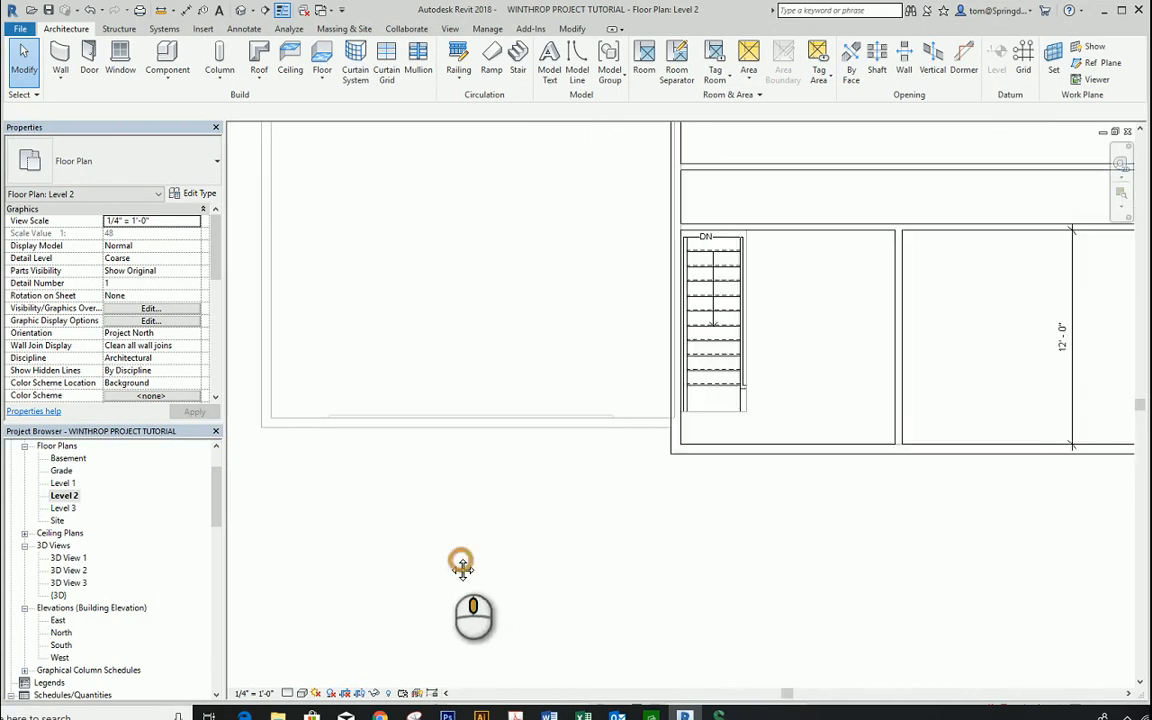
pyautogui.moveTo(462, 566); pyautogui.dragTo(342, 602, button='middle')
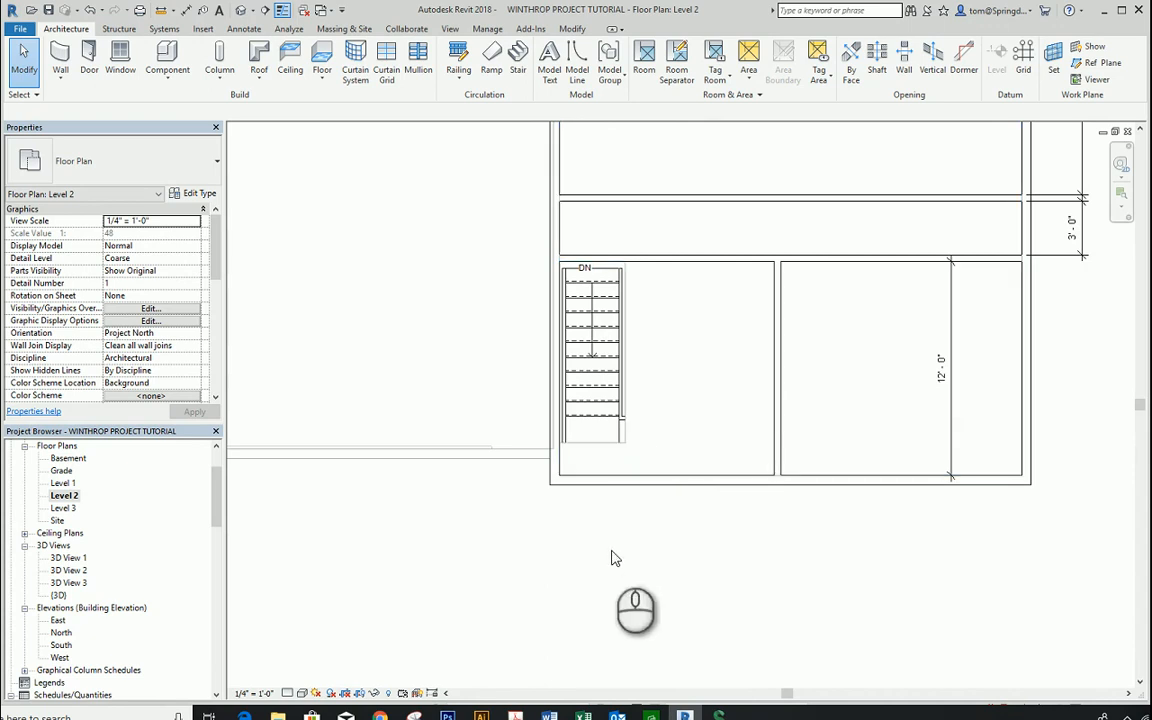
pyautogui.scroll(-2, 615, 558)
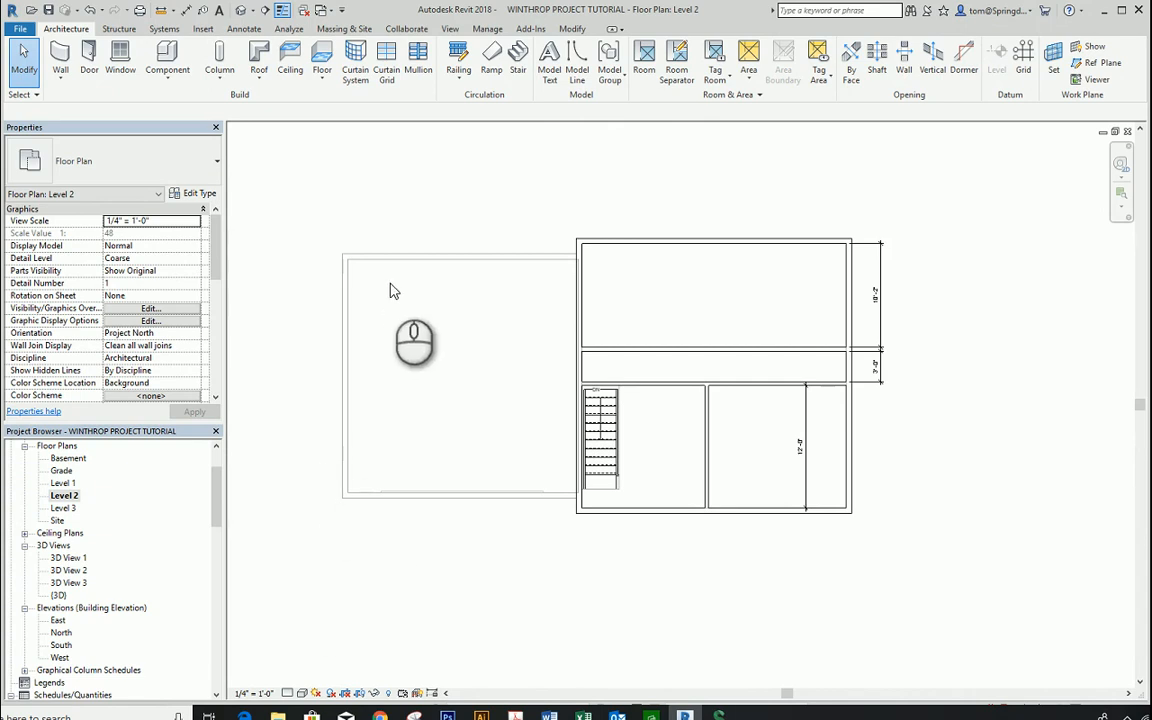
# Step: Extend the front face of the 3D view's section box outward past the stair so both flights and their landings are included
pyautogui.click(242, 12)
pyautogui.scroll(-5, 683, 444)
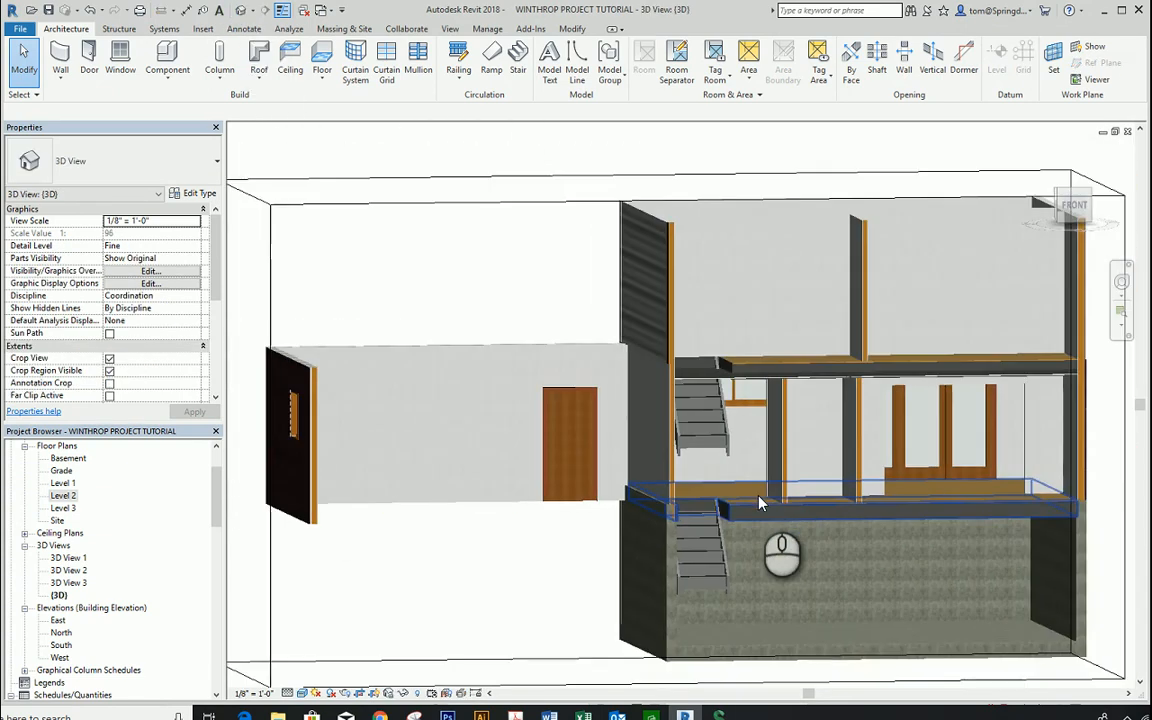
pyautogui.moveTo(758, 492); pyautogui.dragTo(1016, 366, button='middle')
pyautogui.click(1012, 362)
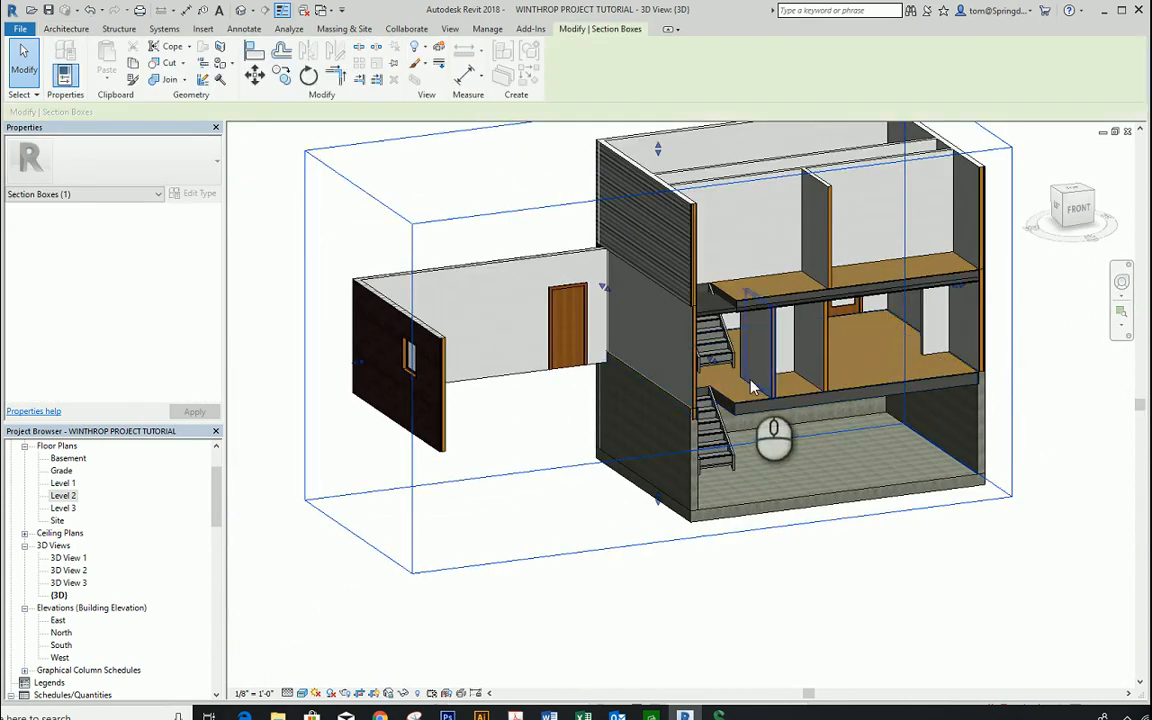
pyautogui.keyDown('shift'); pyautogui.moveTo(716, 367); pyautogui.dragTo(750, 582, button='middle'); pyautogui.keyUp('shift')
pyautogui.click(895, 564)
# Step: Inspect both complete stair flights and the floor openings from basement to Level 2 in the 3D cutaway
pyautogui.scroll(-1, 899, 570)
pyautogui.scroll(4, 882, 535)
pyautogui.scroll(3, 710, 545)
pyautogui.scroll(-3, 709, 546)
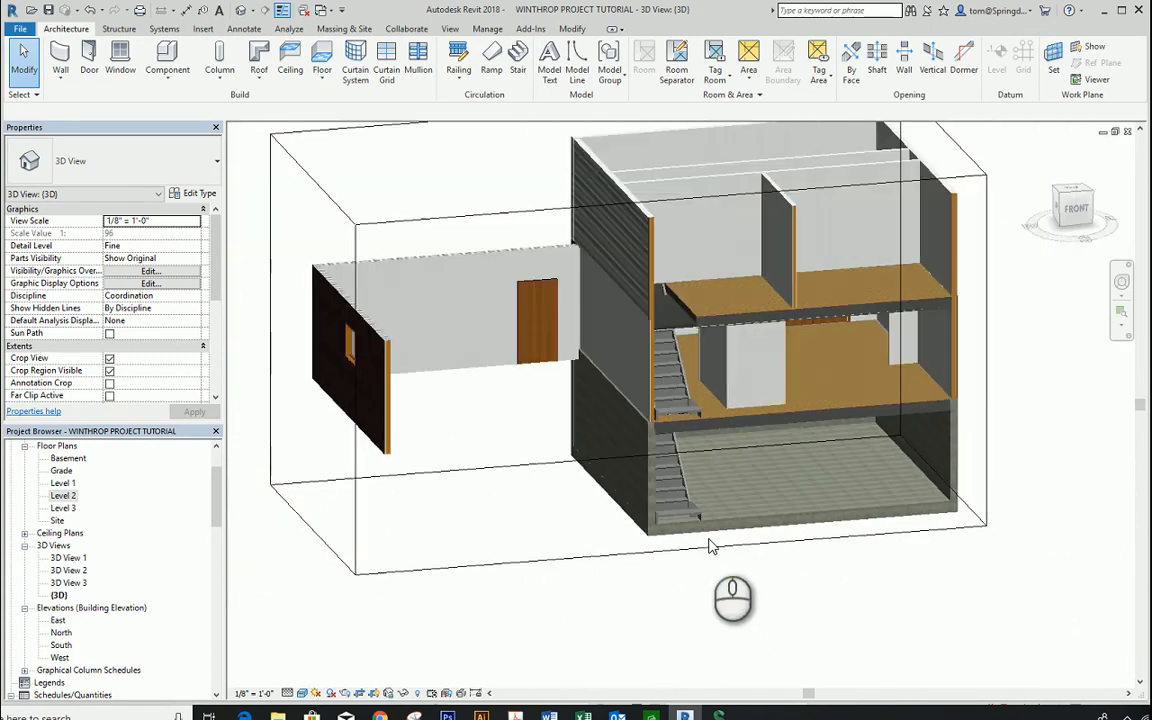
pyautogui.scroll(5, 710, 545)
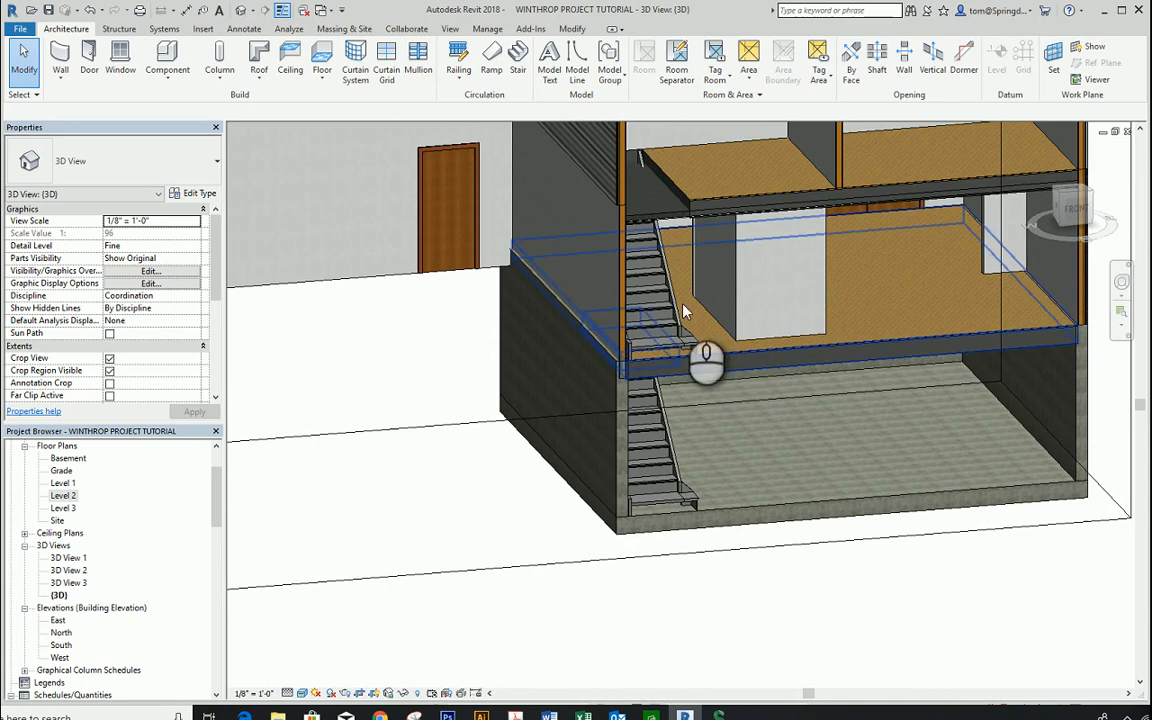
pyautogui.scroll(-3, 665, 290)
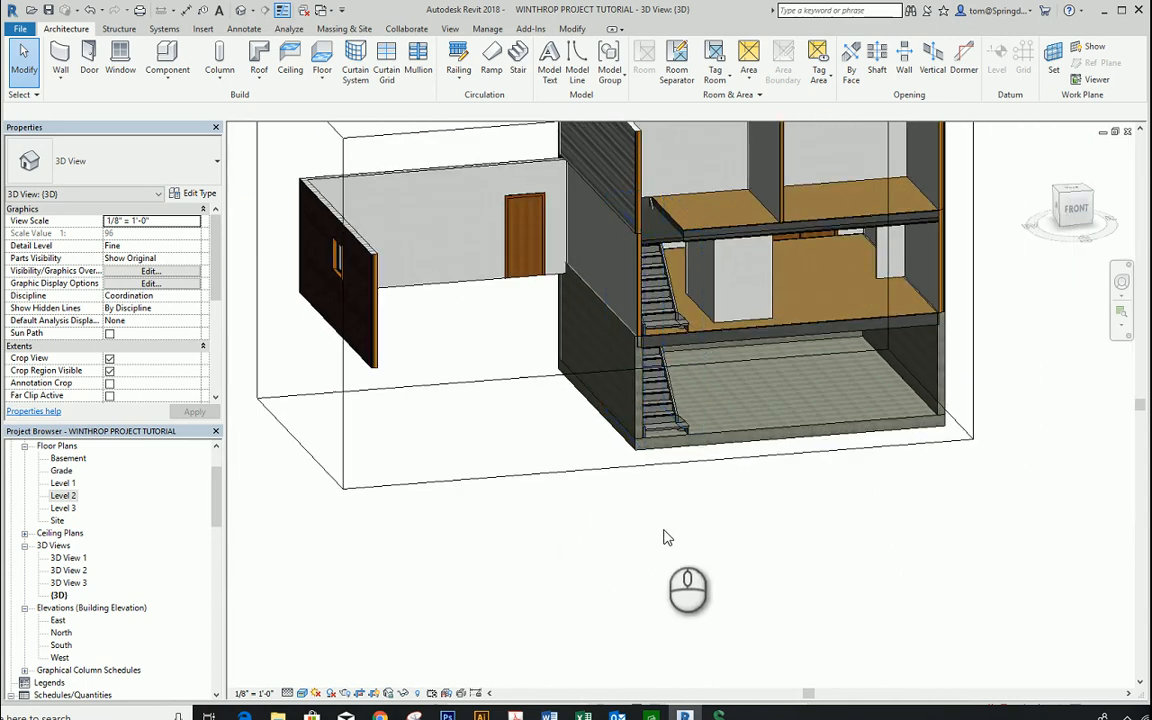
# Step: Open the Level 1 floor plan, view the whole house layout, and look through the list of project views
pyautogui.doubleClick(62, 484)
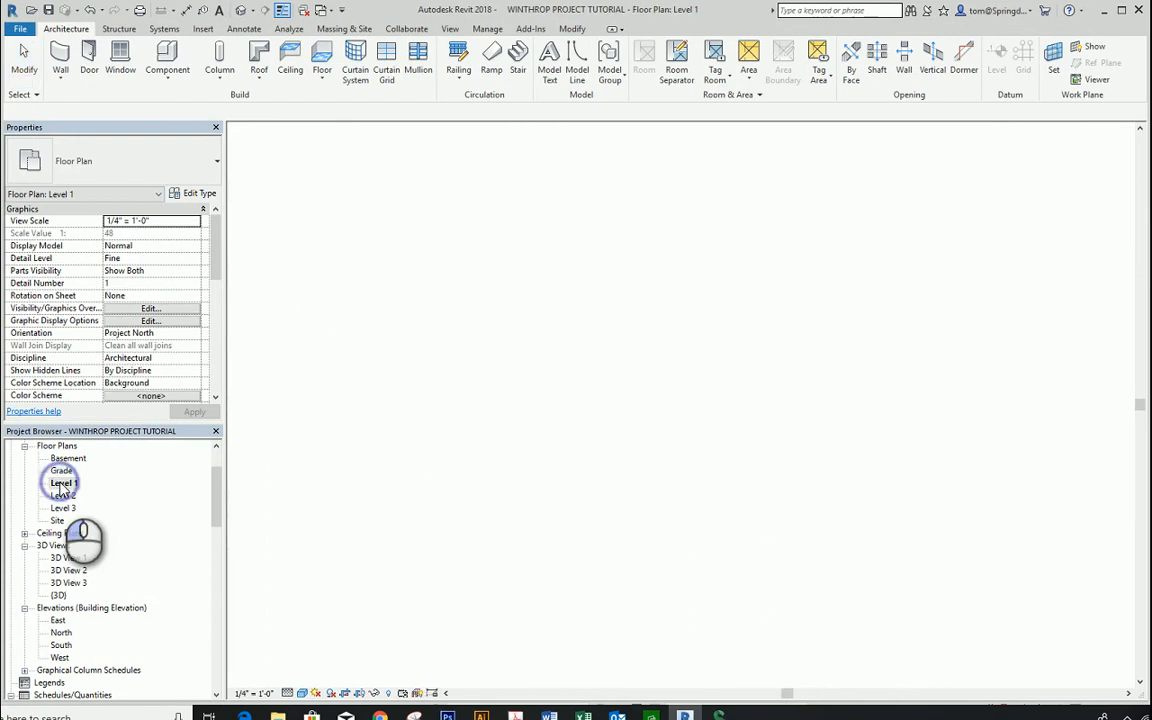
pyautogui.scroll(-3, 62, 480)
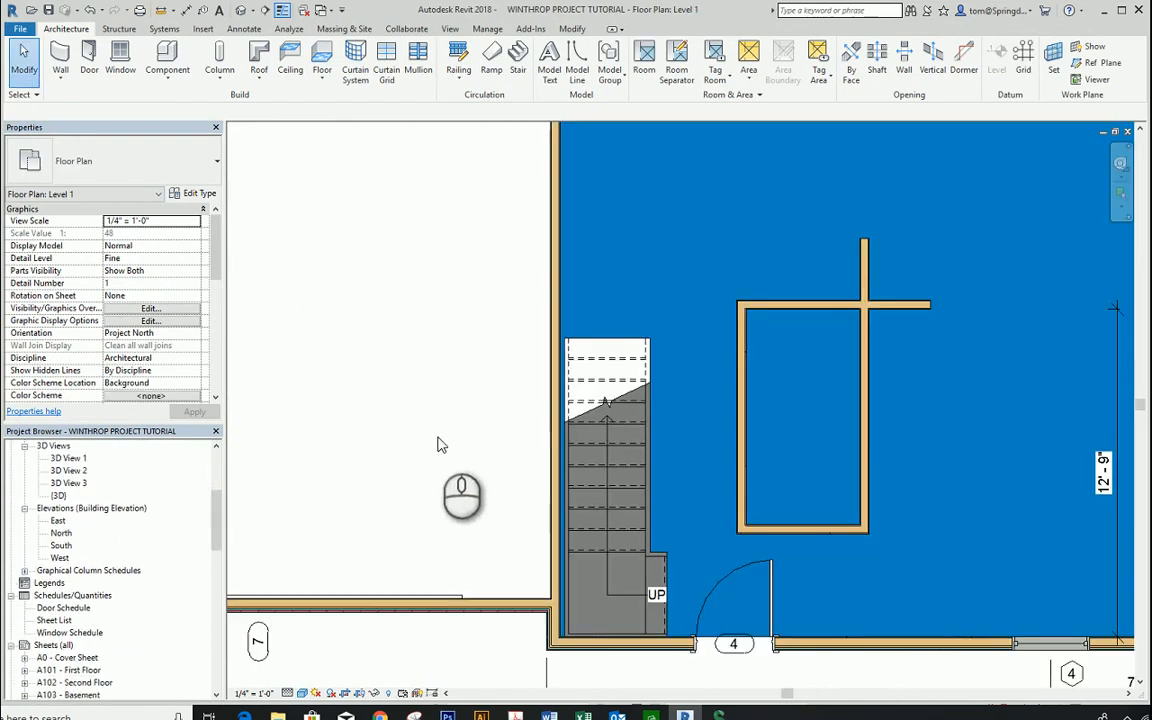
pyautogui.scroll(-2, 445, 340)
pyautogui.scroll(-2, 445, 340)
pyautogui.moveTo(445, 340); pyautogui.dragTo(490, 362, button='middle')
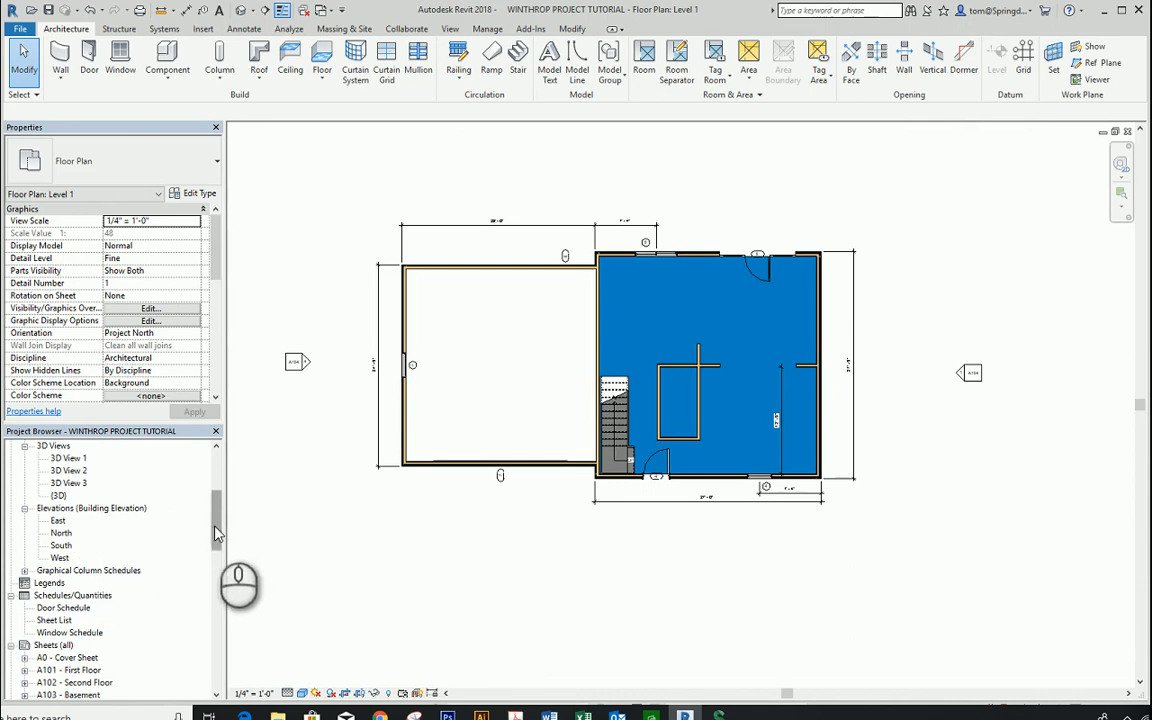
pyautogui.scroll(5, 215, 533)
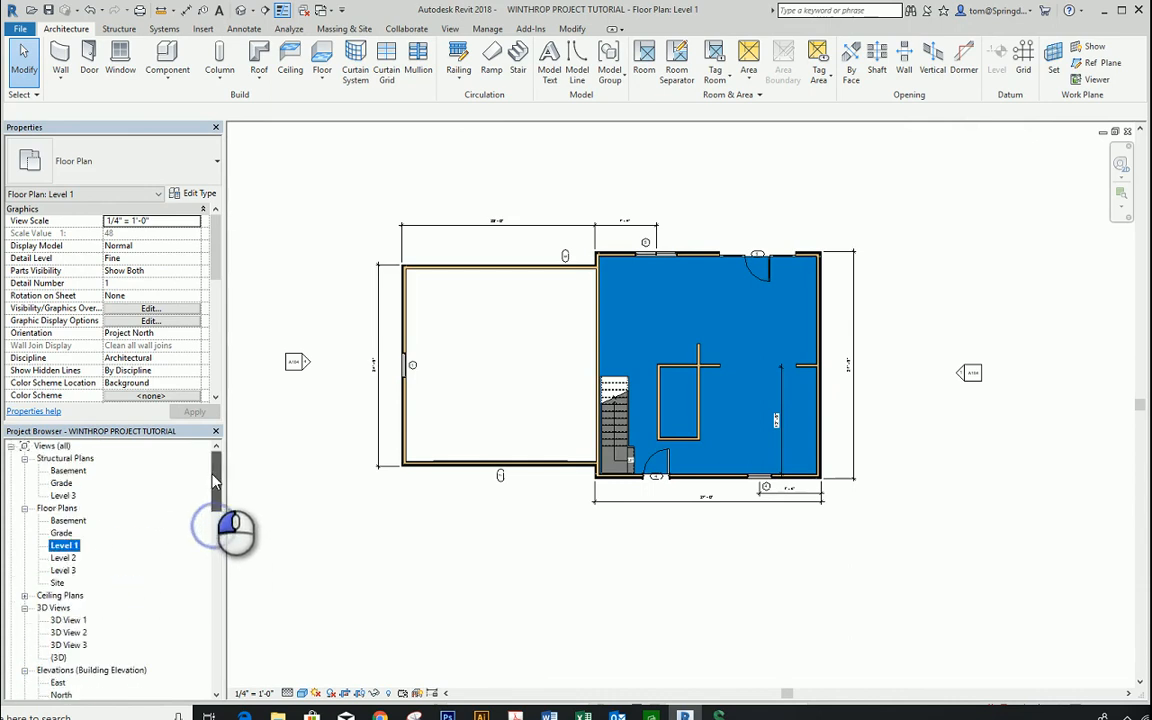
# Step: Check the Level 2 floor plan and open the Level 3 floor plan
pyautogui.doubleClick(70, 562)
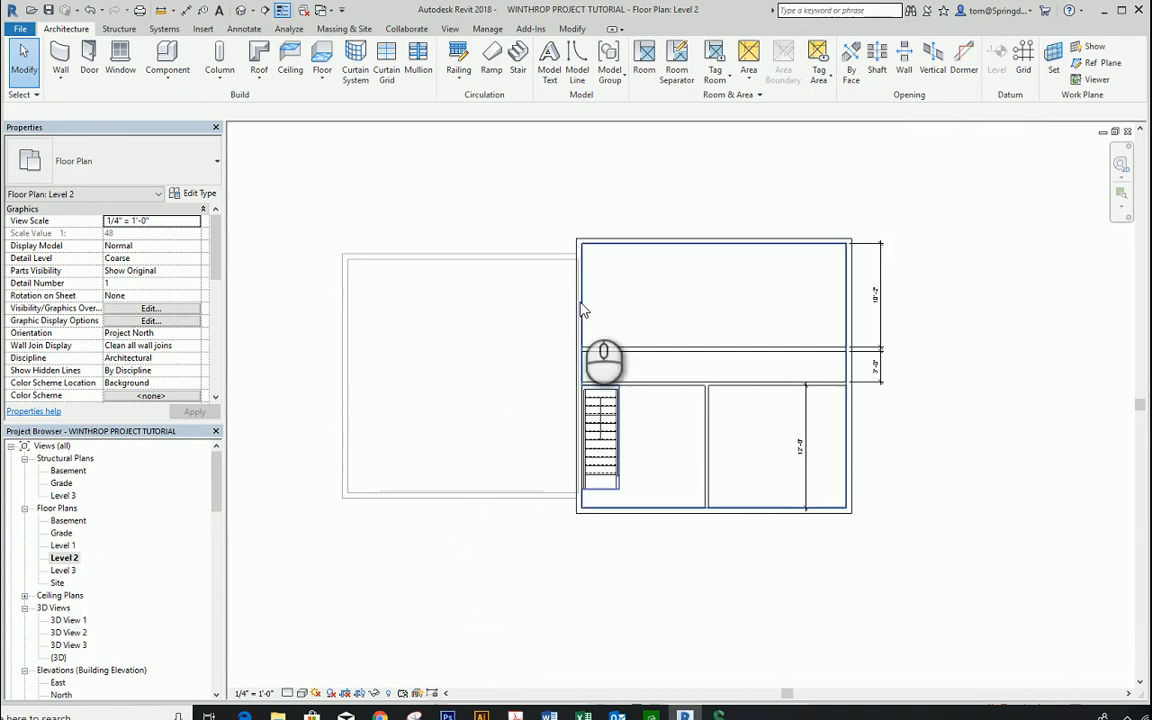
pyautogui.doubleClick(68, 571)
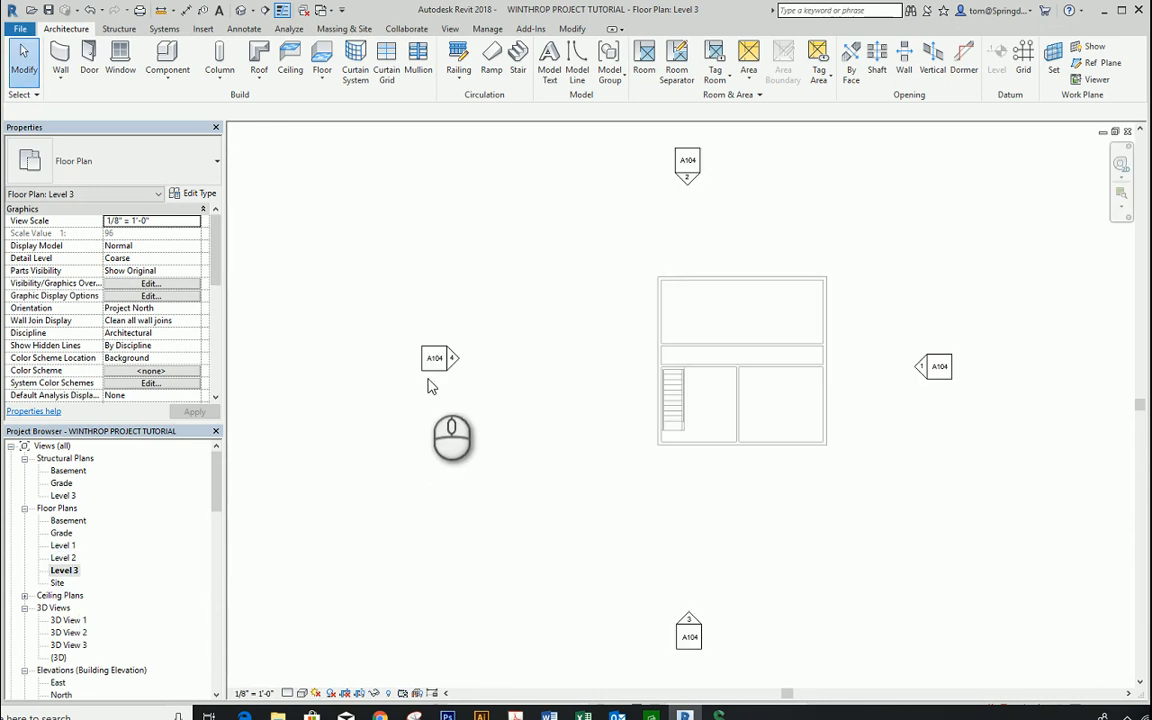
pyautogui.scroll(3, 888, 440)
pyautogui.moveTo(679, 382); pyautogui.dragTo(649, 496, button='middle')
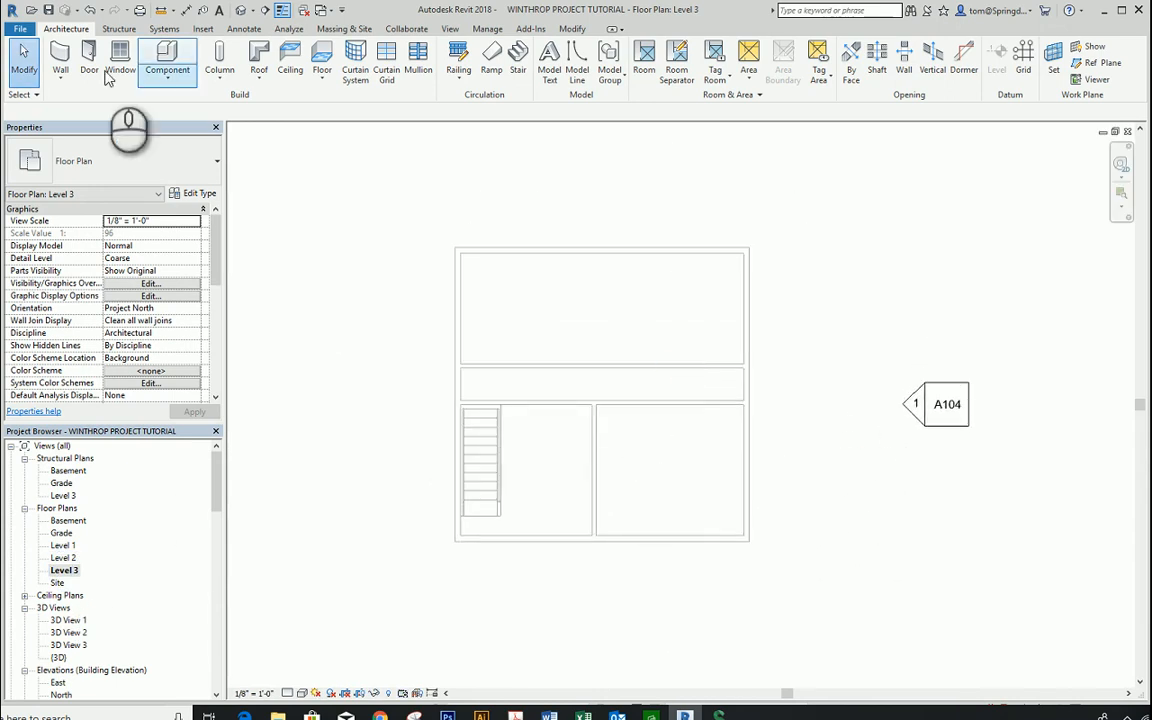
# Step: Create a roof by footprint on Level 3 from the four exterior walls, with a 0' 6" overhang and every edge defining slope
pyautogui.click(259, 80)
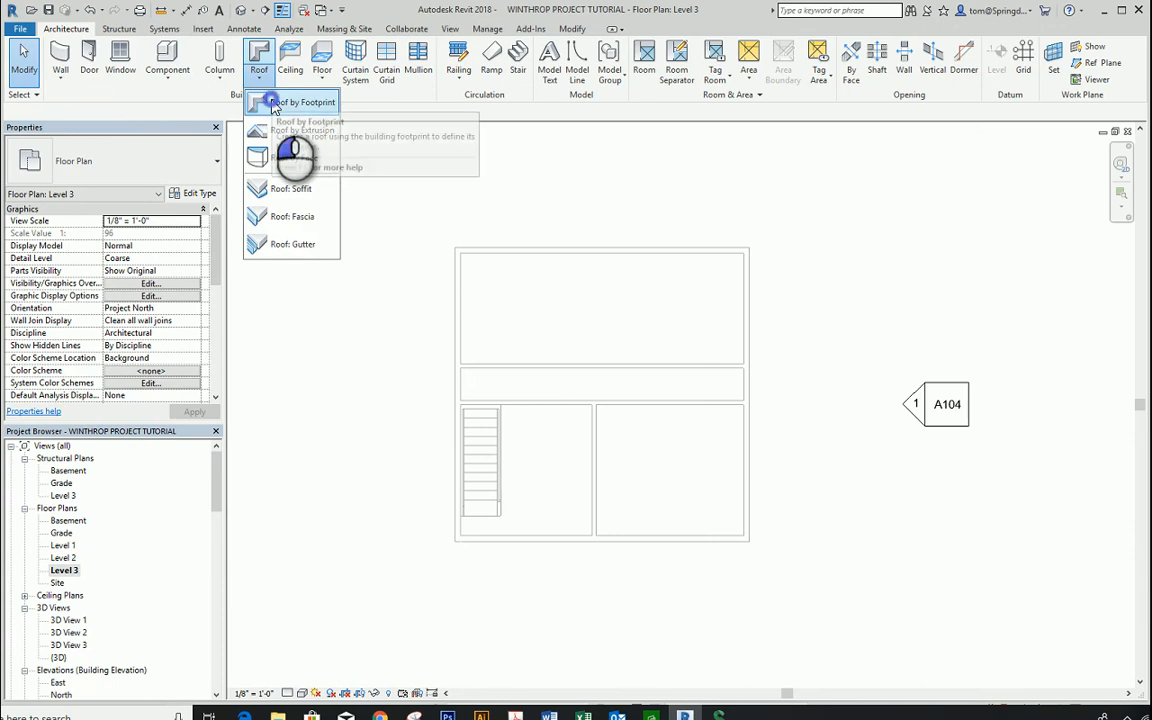
pyautogui.click(278, 102)
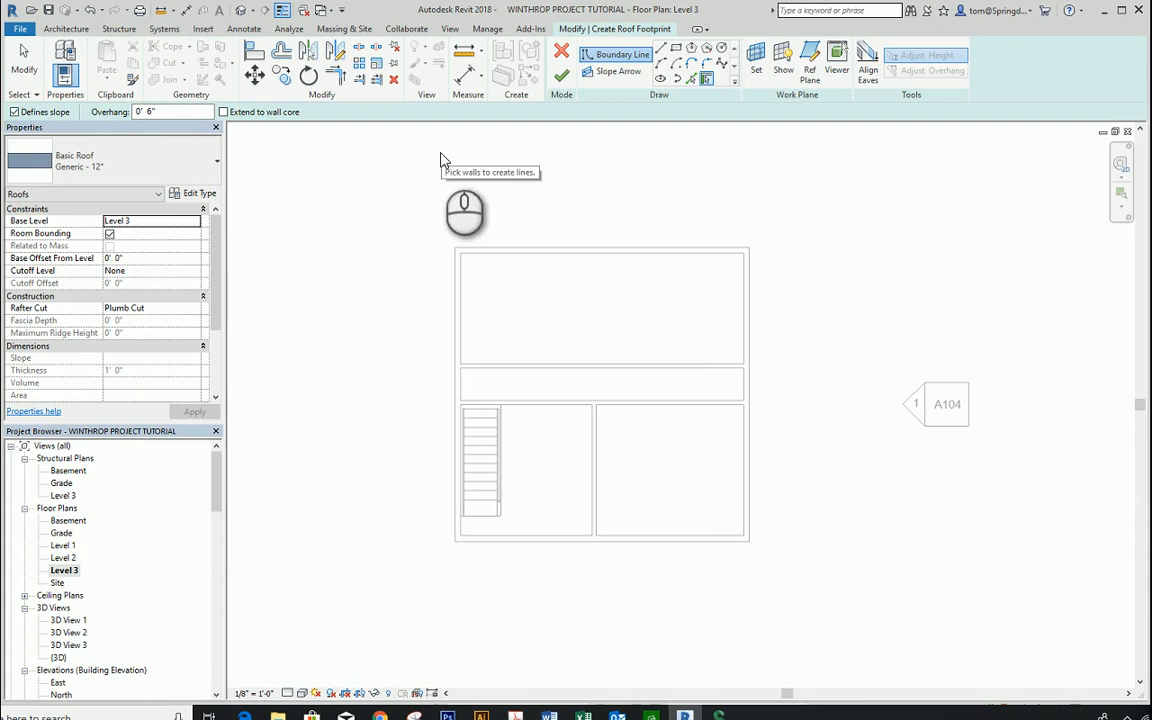
pyautogui.click(593, 252)
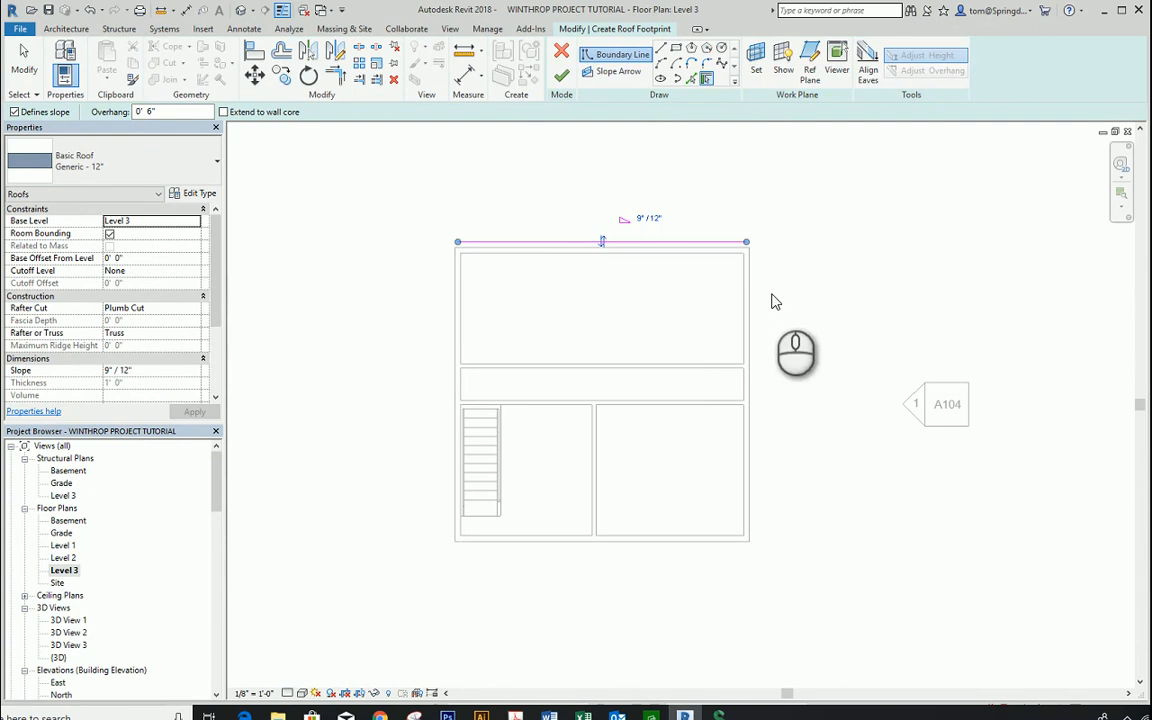
pyautogui.click(742, 310)
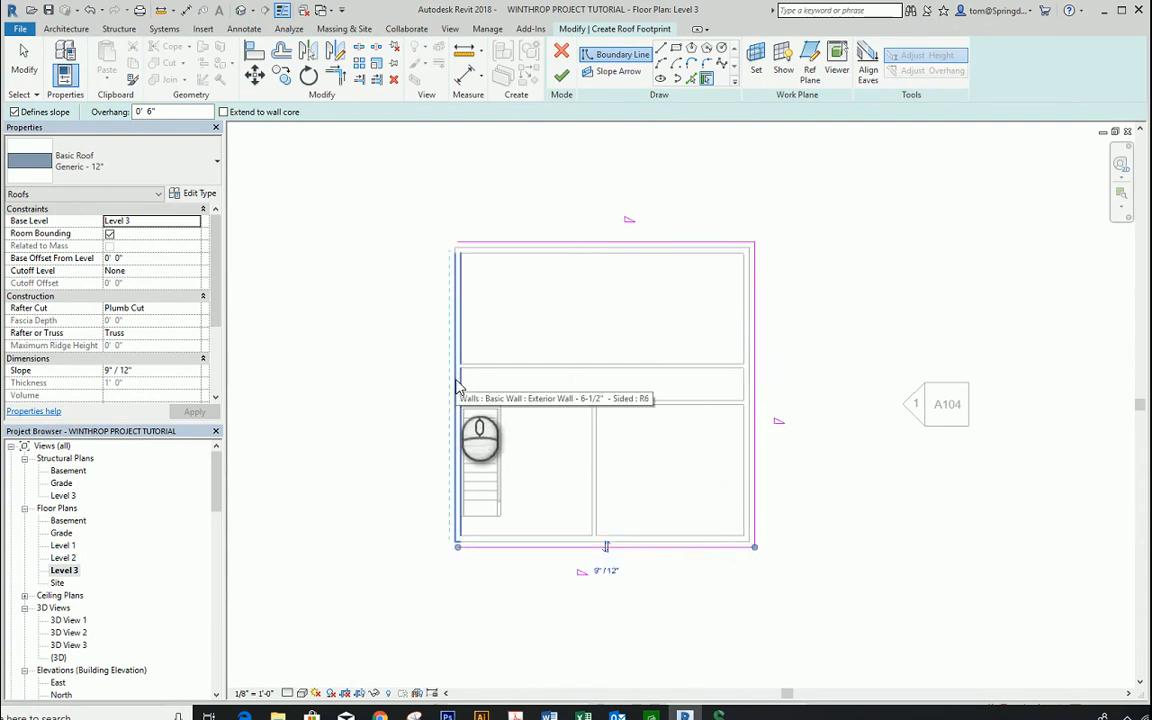
pyautogui.click(456, 384)
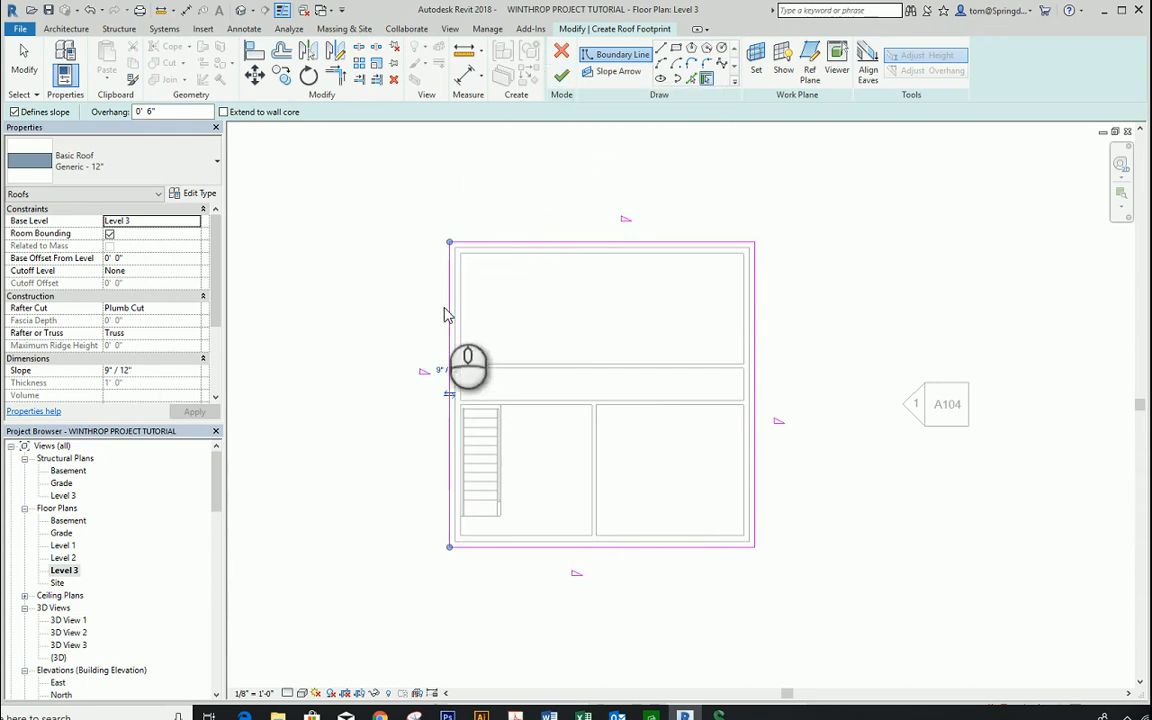
pyautogui.scroll(2, 455, 330)
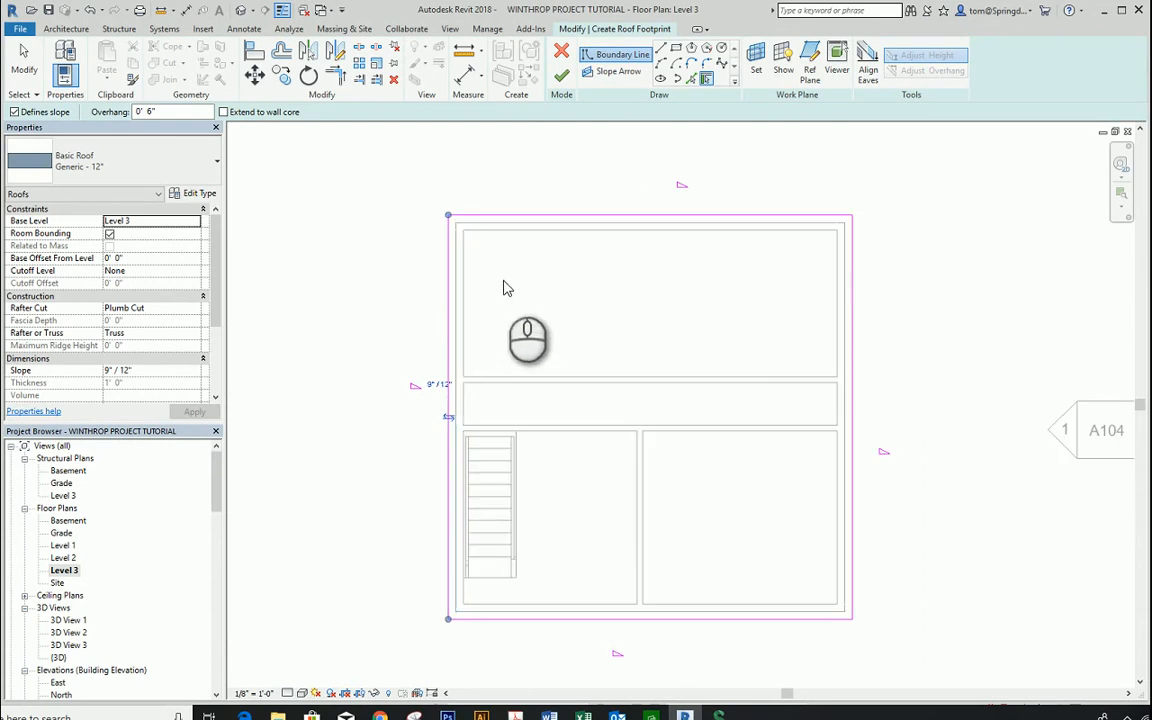
pyautogui.click(563, 76)
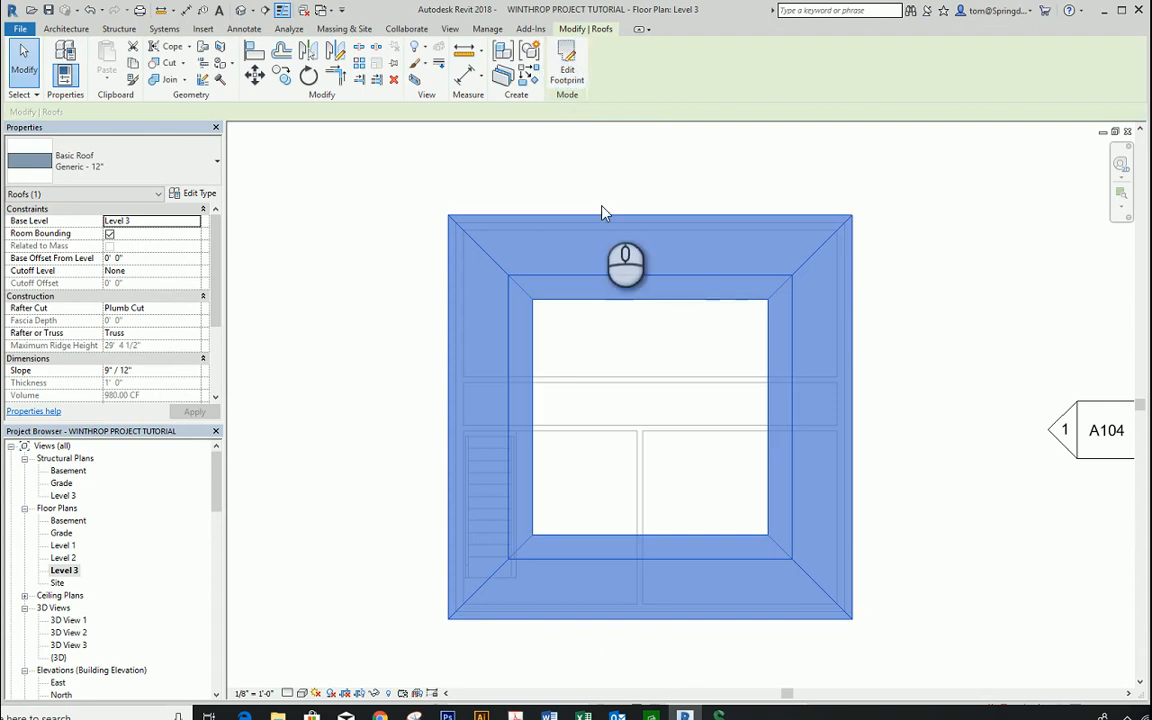
# Step: Open the default 3D view and turn off its section box
pyautogui.click(241, 10)
pyautogui.moveTo(812, 502); pyautogui.dragTo(792, 515, button='middle')
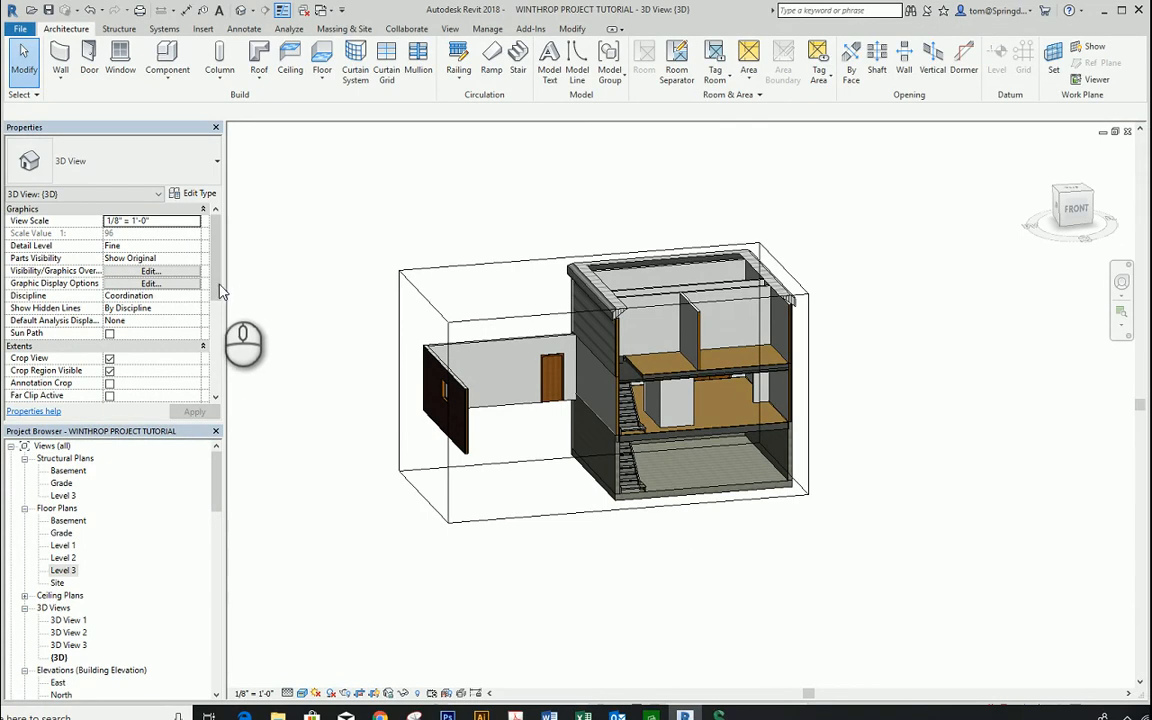
pyautogui.moveTo(219, 288); pyautogui.dragTo(212, 336)
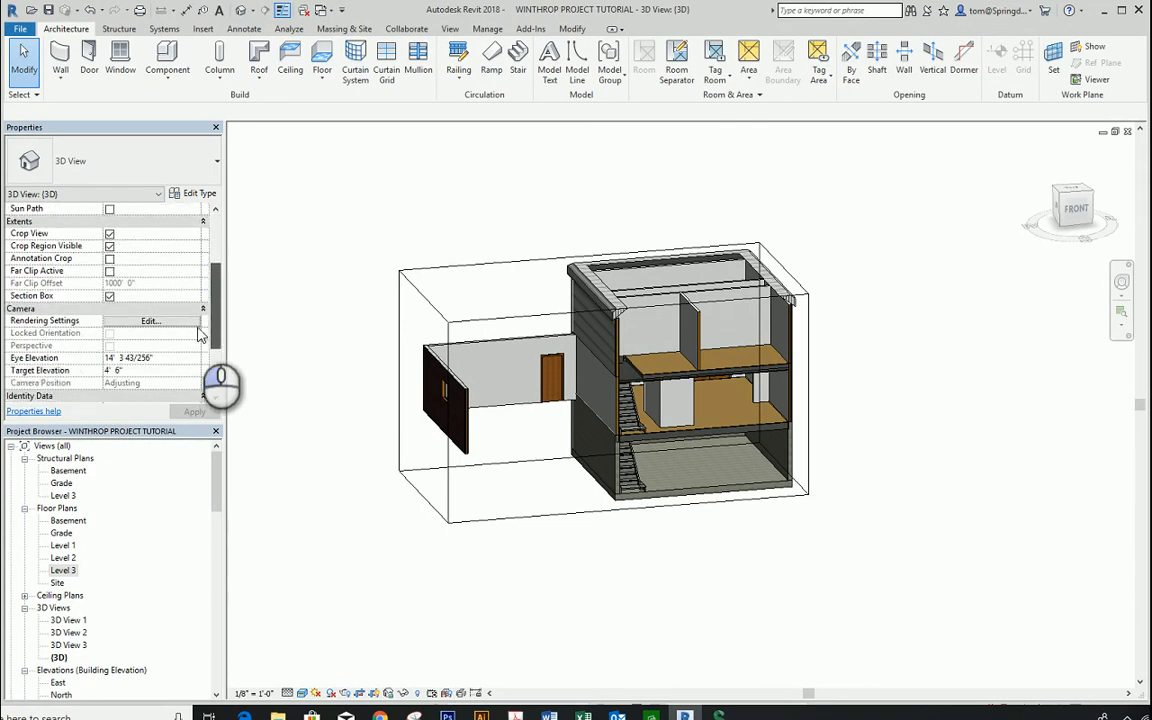
pyautogui.click(108, 297)
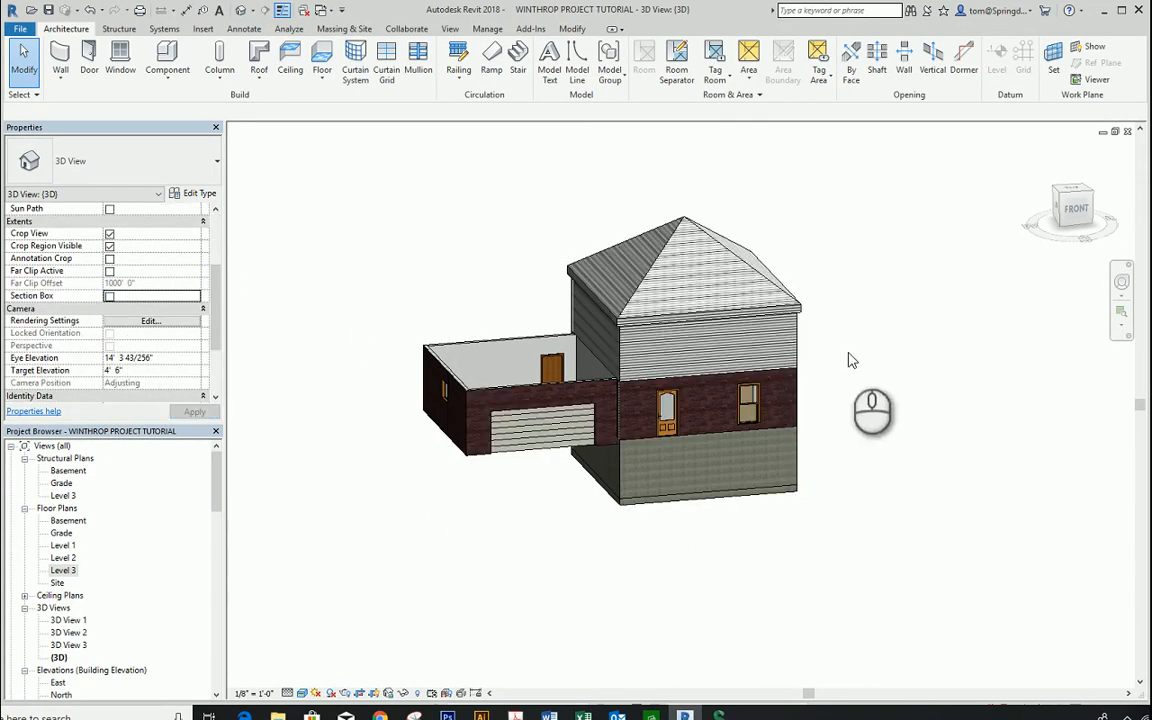
# Step: Change the roof's type to Wood Rafter 8" - Asphalt Shingle - Insulated
pyautogui.click(702, 240)
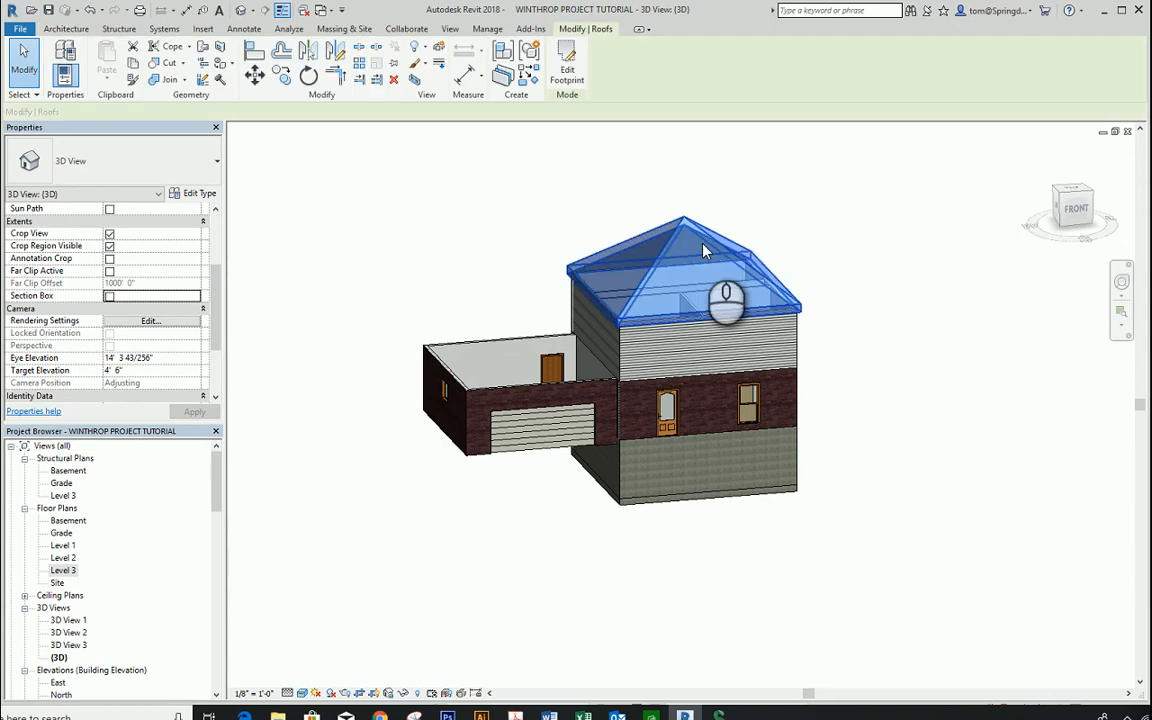
pyautogui.click(217, 163)
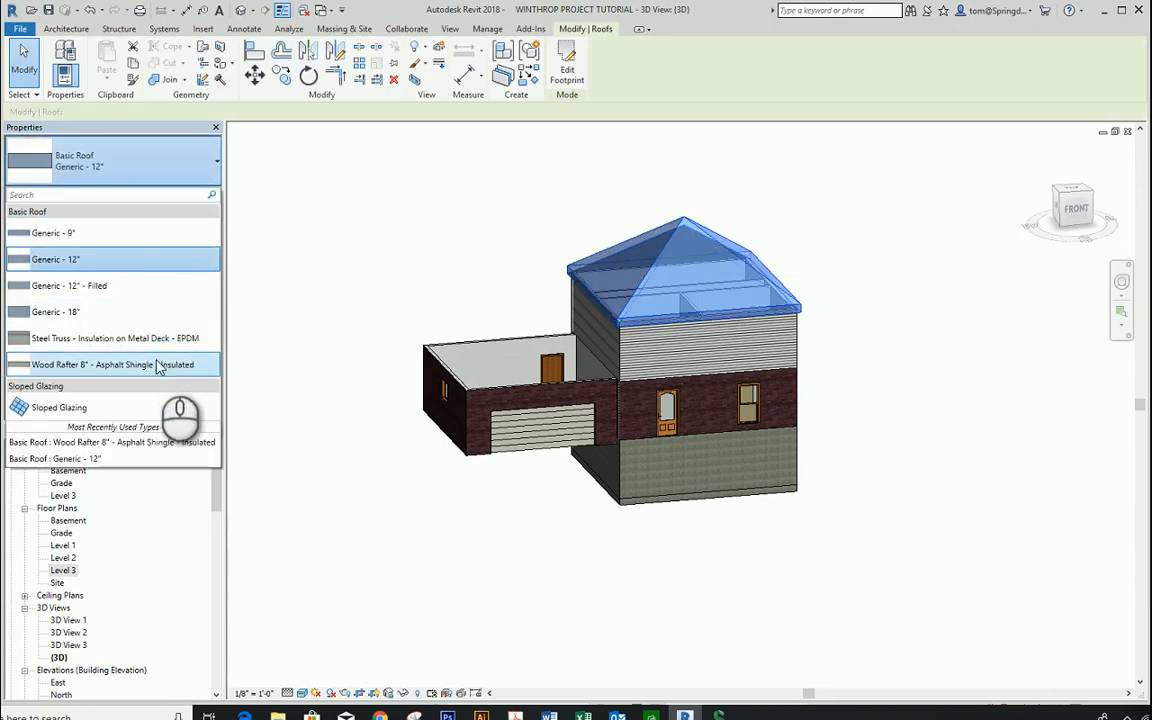
pyautogui.click(157, 366)
pyautogui.click(442, 265)
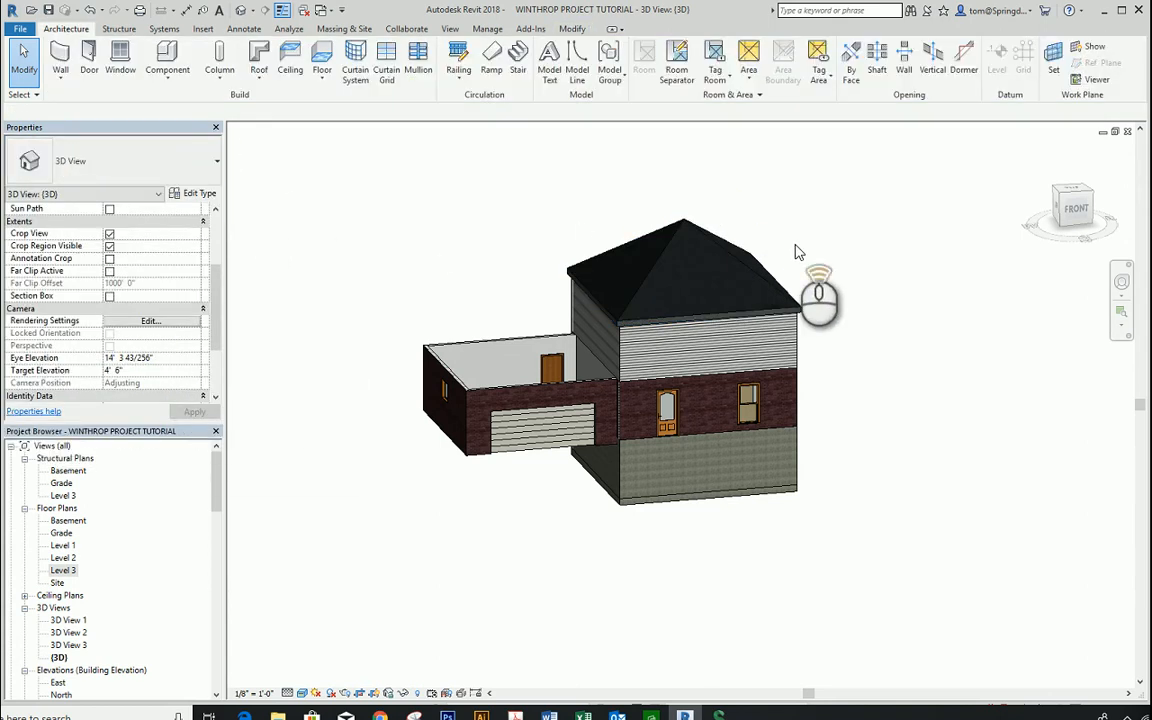
# Step: Edit the roof footprint so the garage-side edge and the opposite edge no longer define slope, making a gable roof
pyautogui.scroll(2, 806, 272)
pyautogui.scroll(1, 806, 272)
pyautogui.moveTo(802, 265); pyautogui.dragTo(843, 288, button='middle')
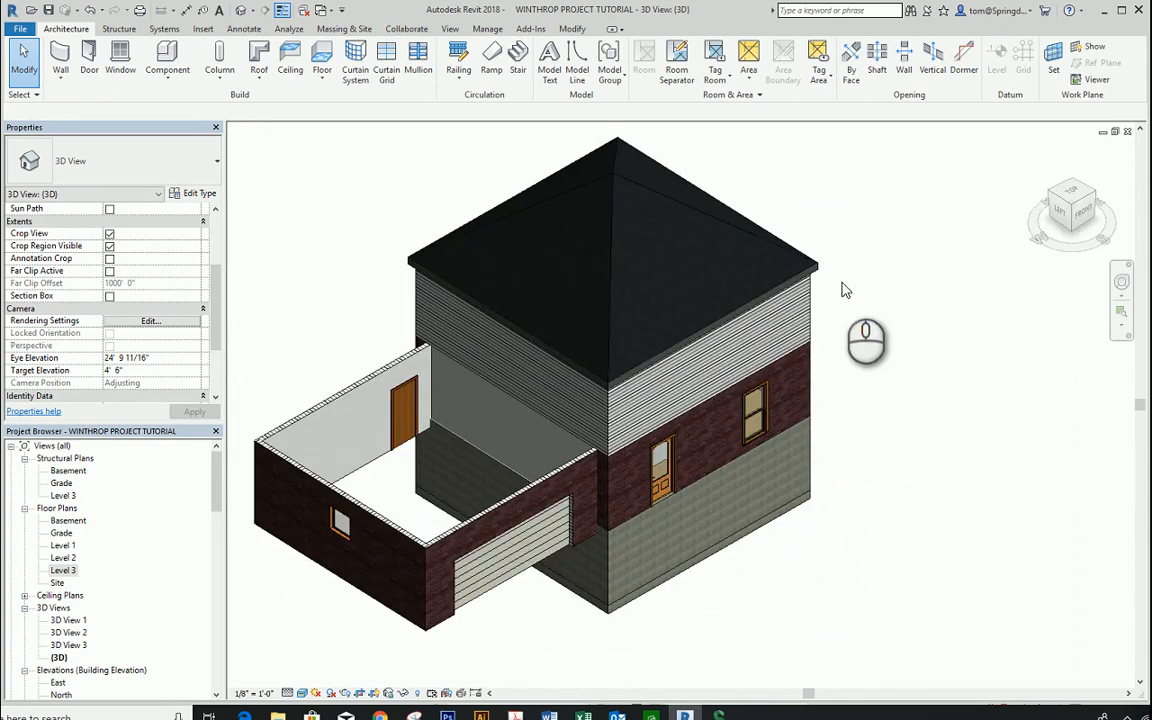
pyautogui.doubleClick(805, 270)
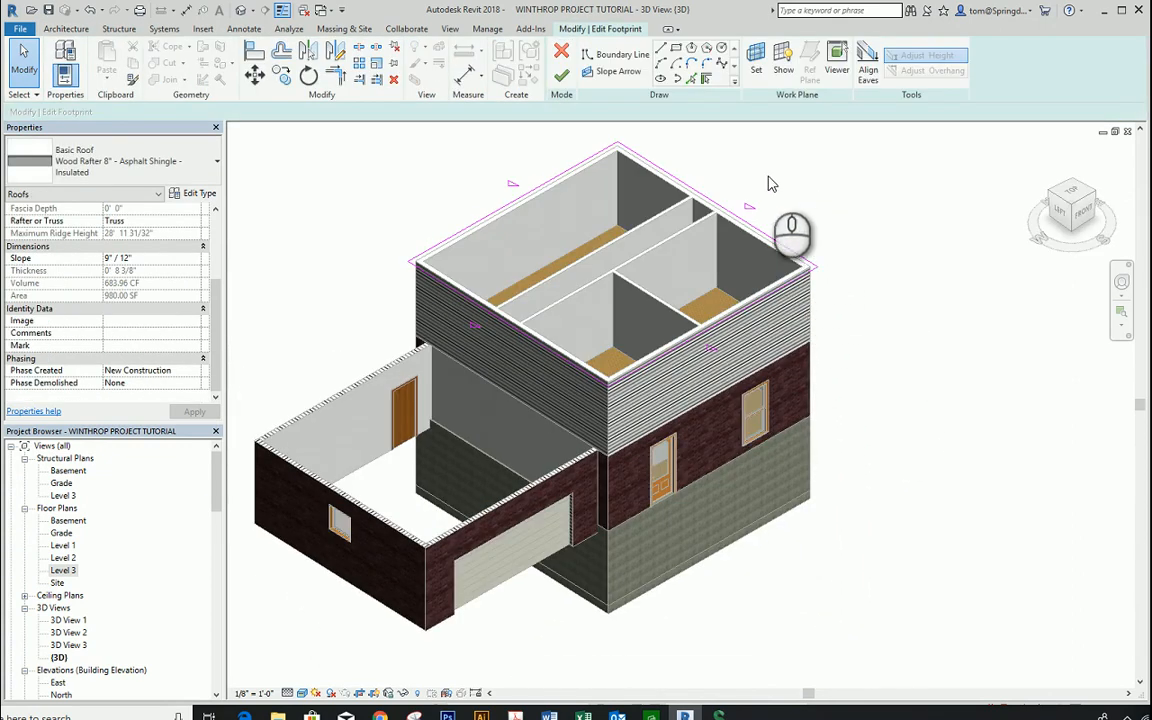
pyautogui.click(760, 238)
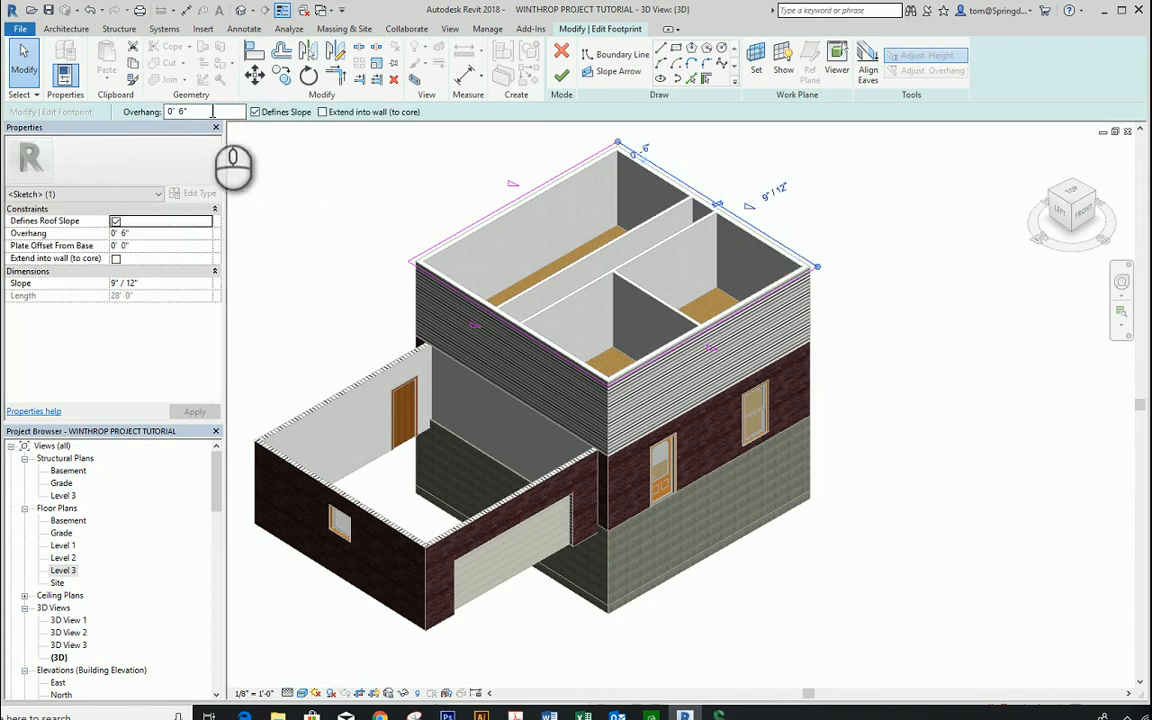
pyautogui.click(310, 165)
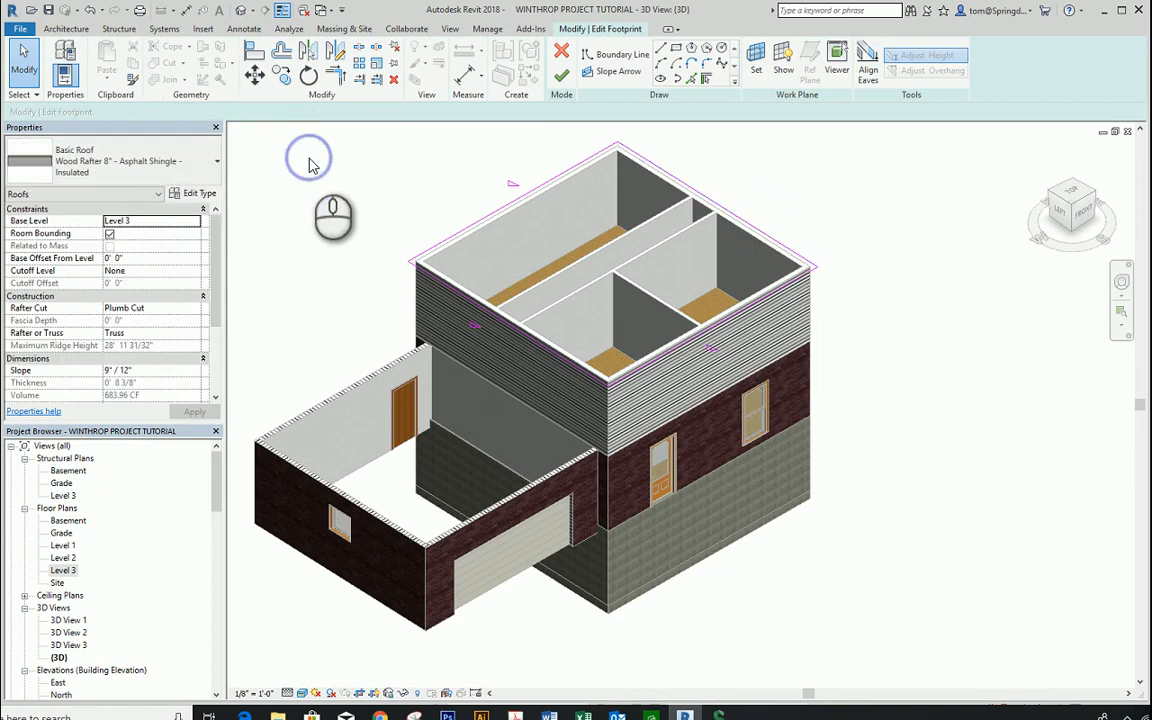
pyautogui.click(520, 337)
pyautogui.click(255, 112)
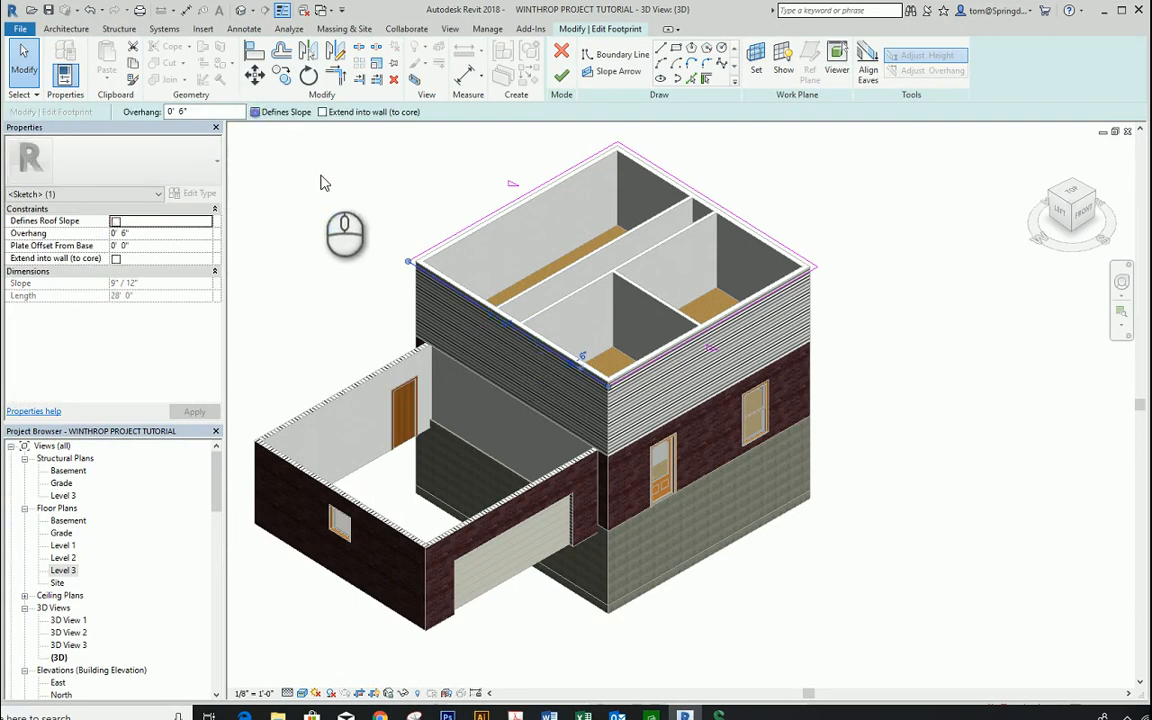
pyautogui.click(321, 180)
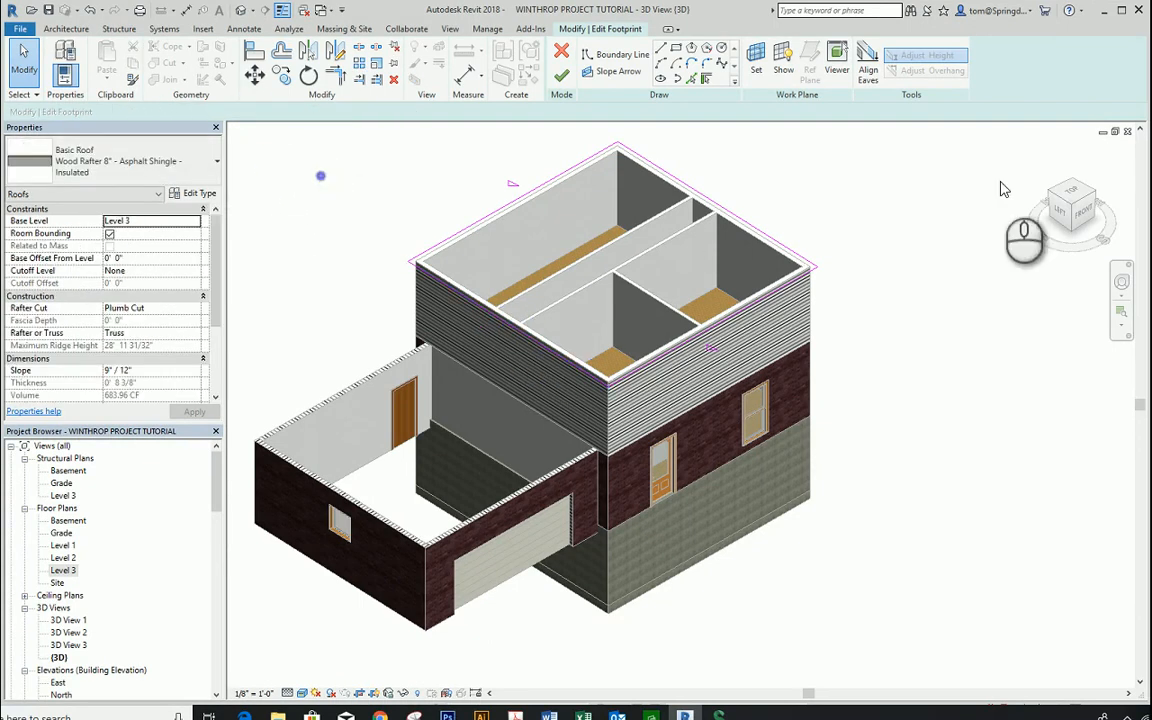
pyautogui.click(563, 76)
pyautogui.click(864, 184)
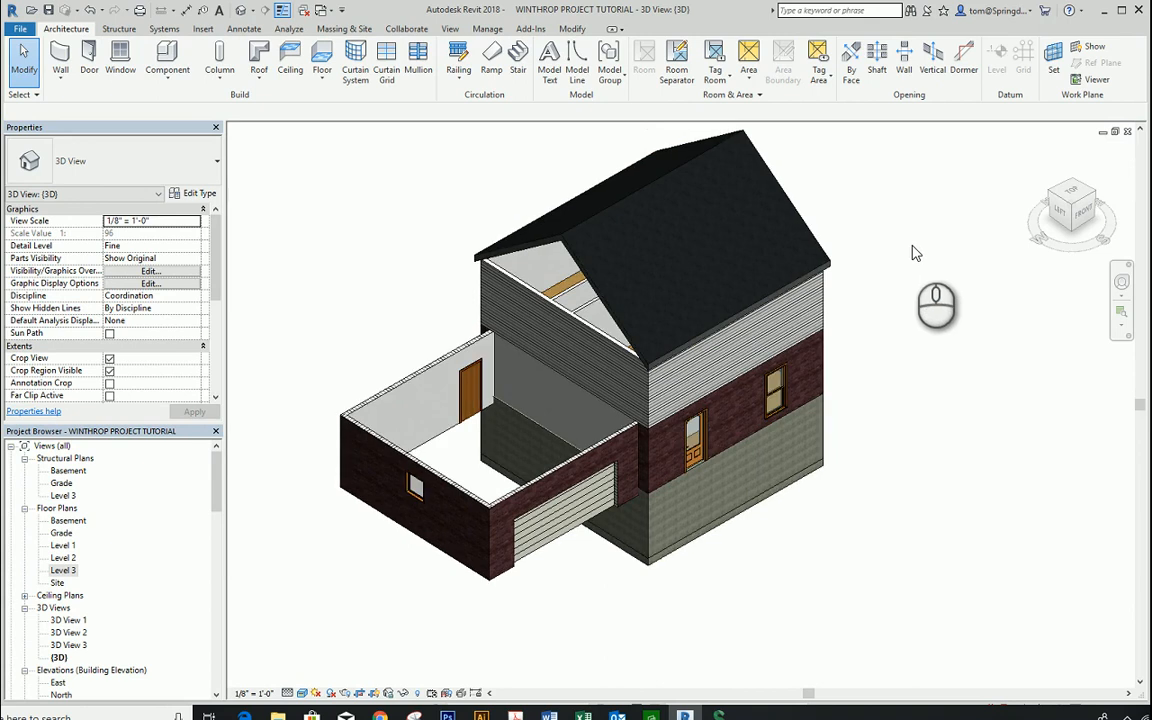
# Step: Set the gable roof's slope to a shallower pitch
pyautogui.keyDown('shift'); pyautogui.moveTo(887, 311); pyautogui.dragTo(945, 195, button='middle'); pyautogui.keyUp('shift')
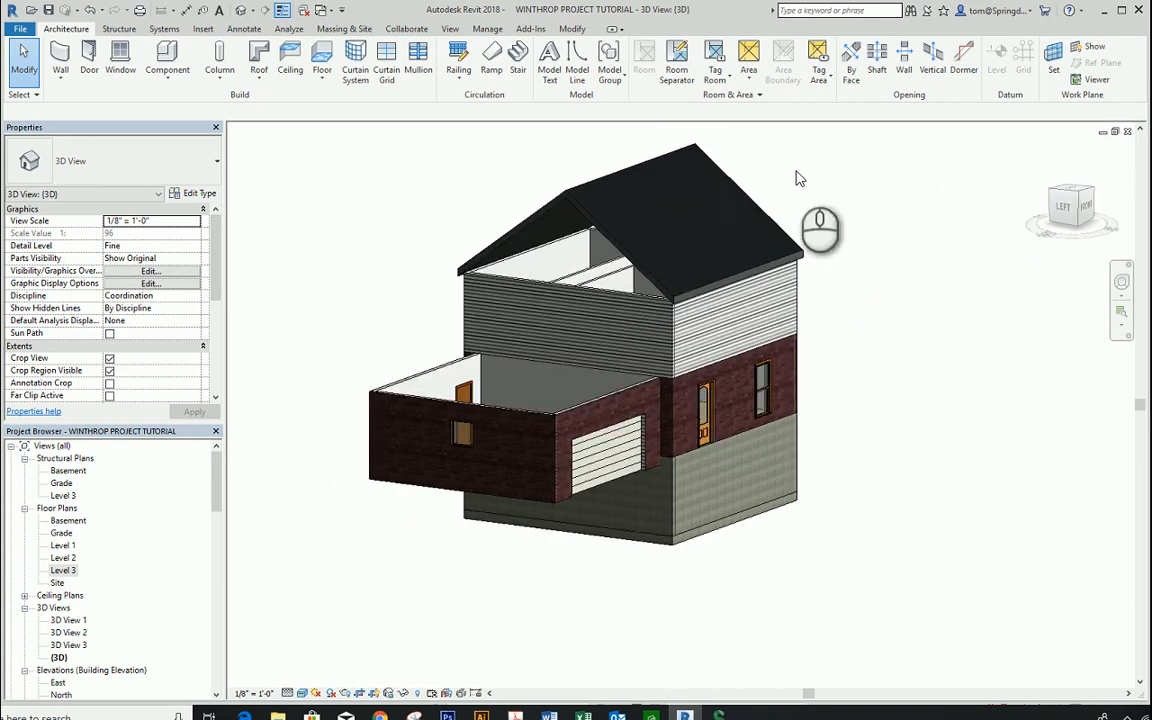
pyautogui.click(575, 215)
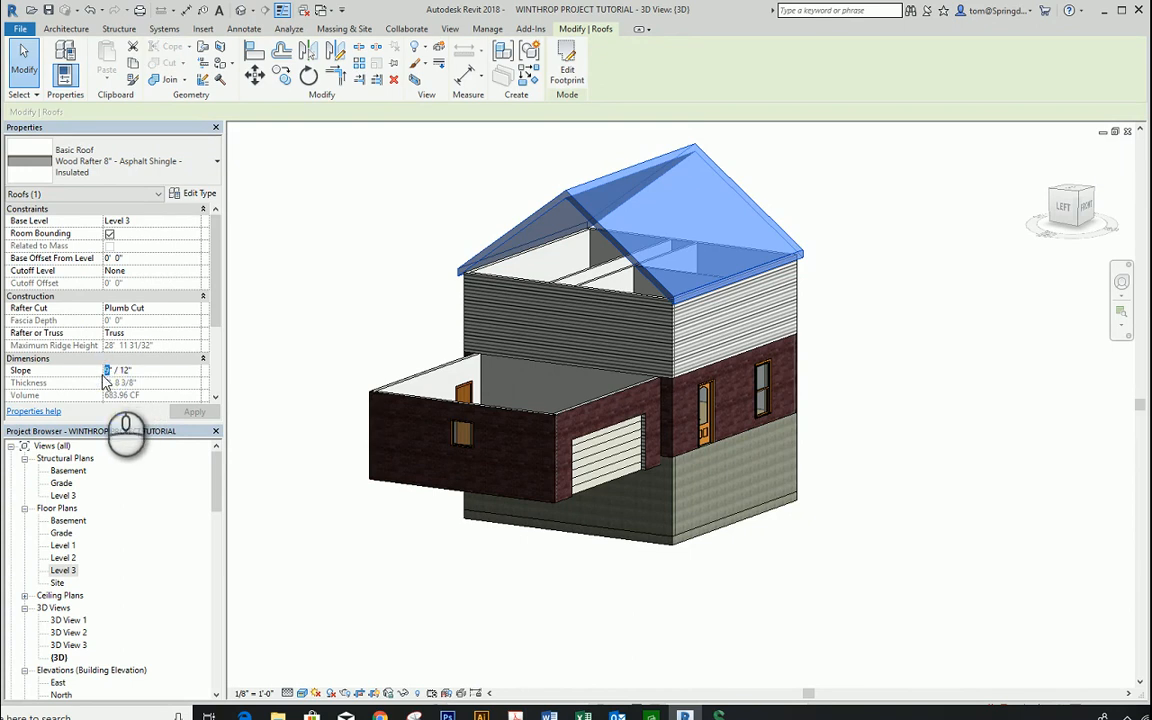
pyautogui.click(872, 455)
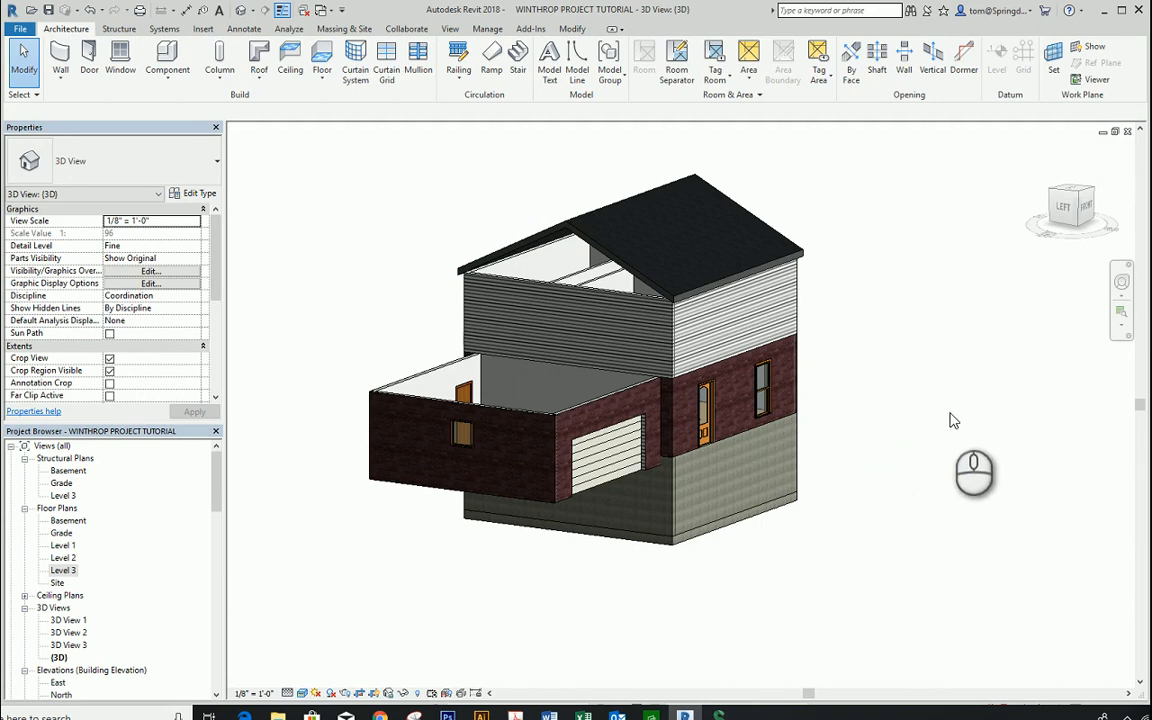
# Step: Attach the top of the Level 2 exterior wall above the garage to the roof
pyautogui.click(538, 300)
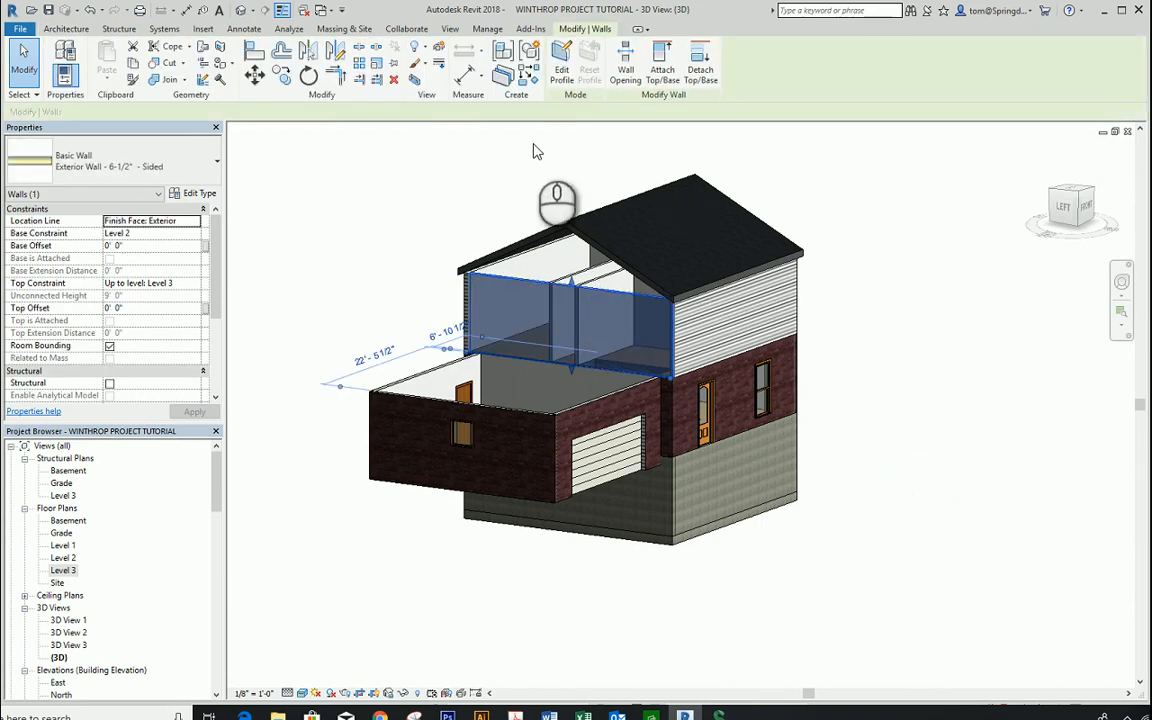
pyautogui.click(660, 66)
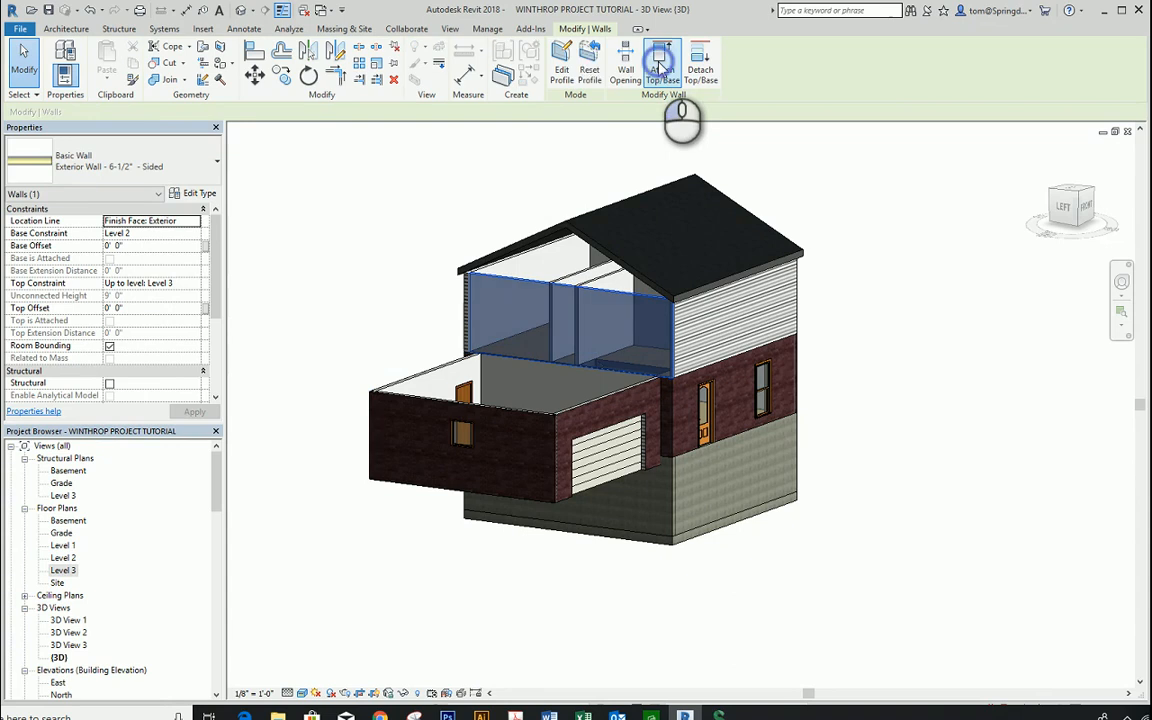
pyautogui.click(594, 235)
pyautogui.press('Escape')
# Step: Attach the top of the Level 2 gable-end wall on the side opposite the garage to the roof
pyautogui.keyDown('shift'); pyautogui.moveTo(913, 239); pyautogui.dragTo(912, 318, button='middle'); pyautogui.keyUp('shift')
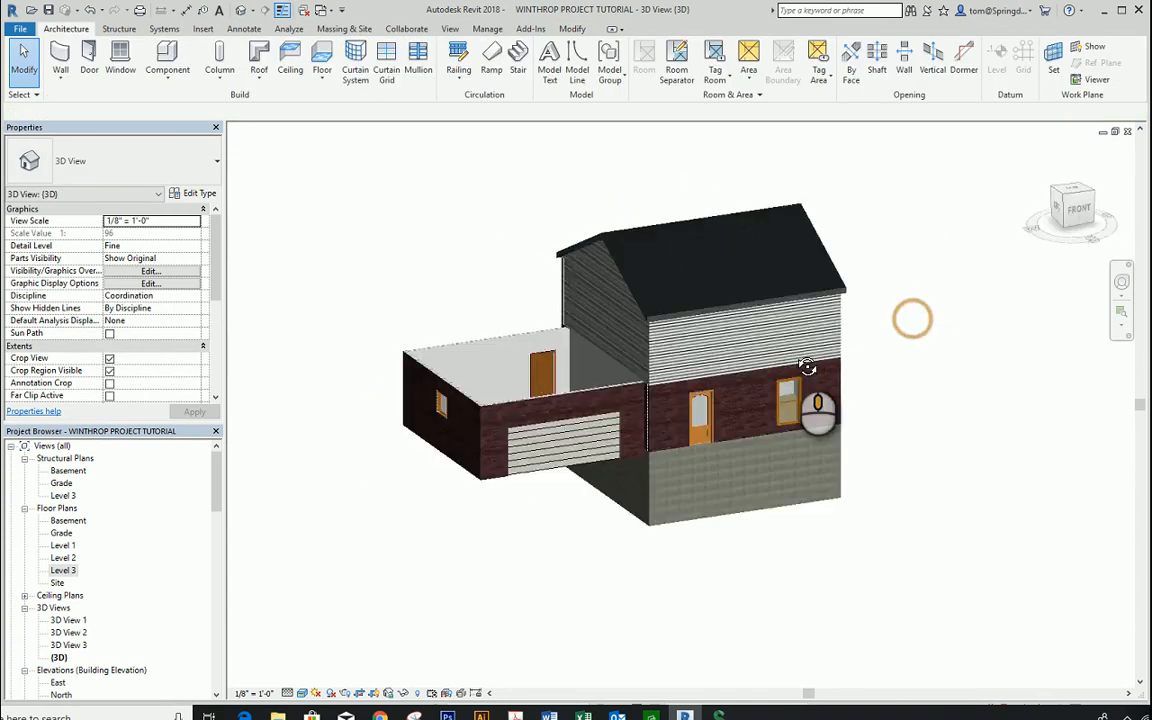
pyautogui.keyDown('shift'); pyautogui.moveTo(807, 367); pyautogui.dragTo(511, 361, button='middle'); pyautogui.keyUp('shift')
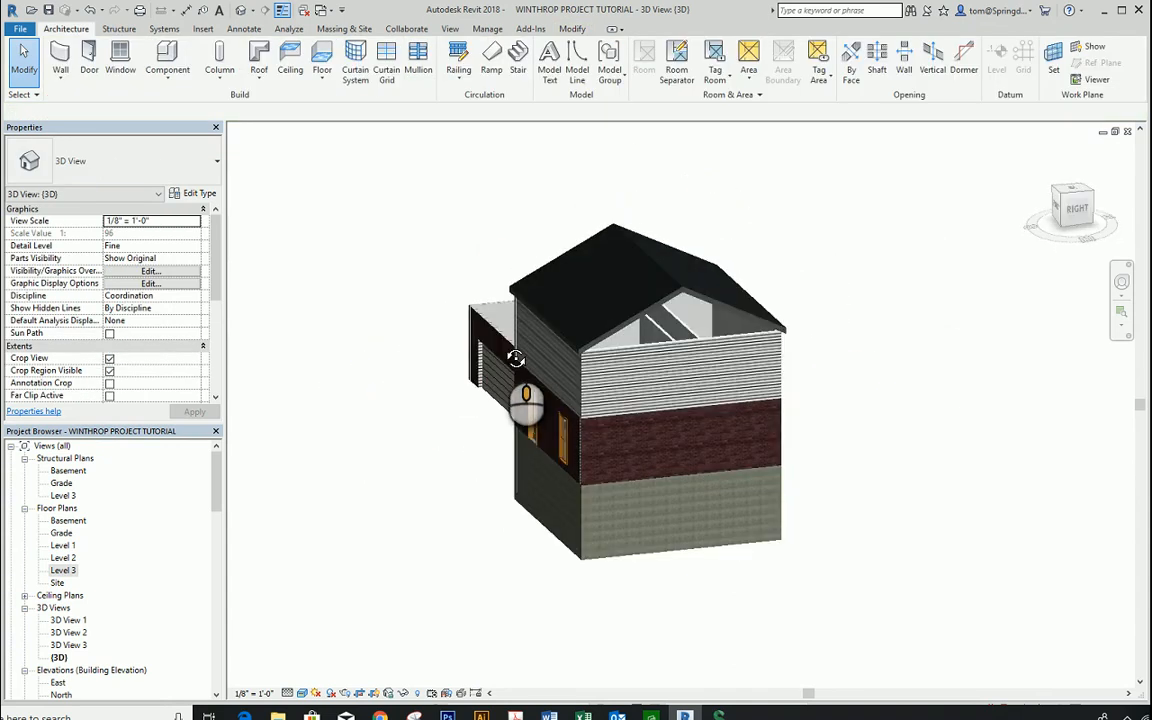
pyautogui.click(717, 347)
pyautogui.click(662, 70)
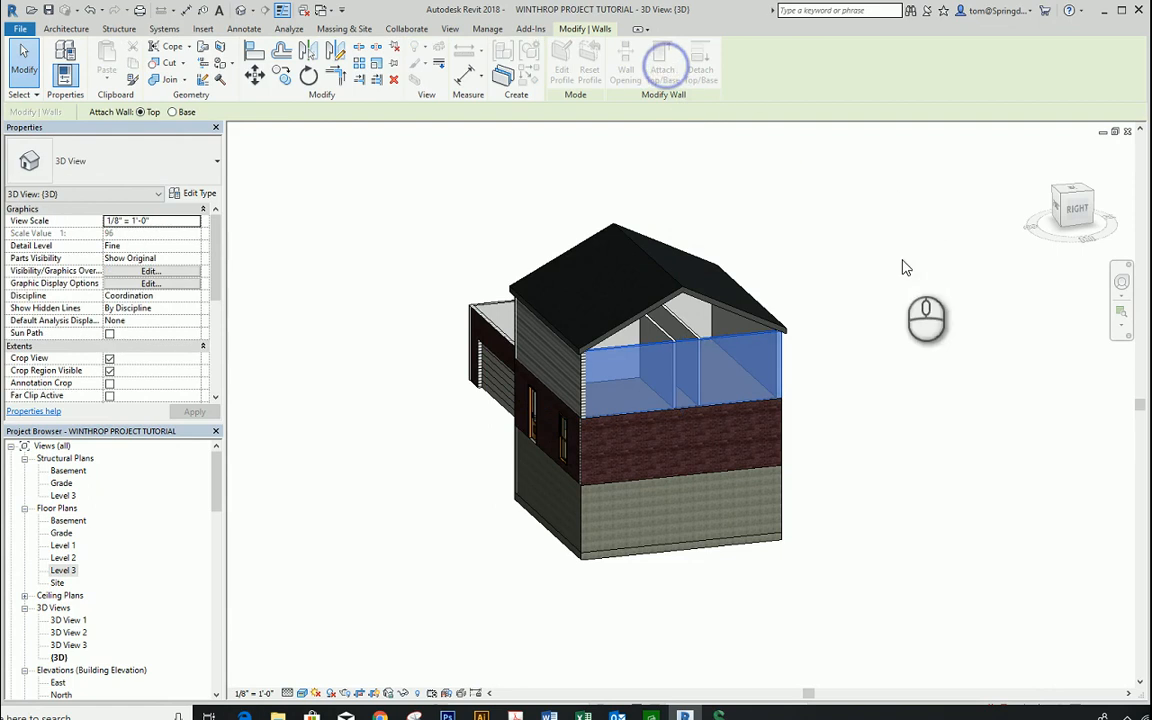
pyautogui.click(738, 325)
pyautogui.press('Escape')
# Step: Inspect the roofed house and the uncovered garage in 3D, and open the Level 2 floor plan
pyautogui.keyDown('shift'); pyautogui.moveTo(905, 398); pyautogui.dragTo(926, 481, button='middle'); pyautogui.keyUp('shift')
pyautogui.scroll(2, 910, 478)
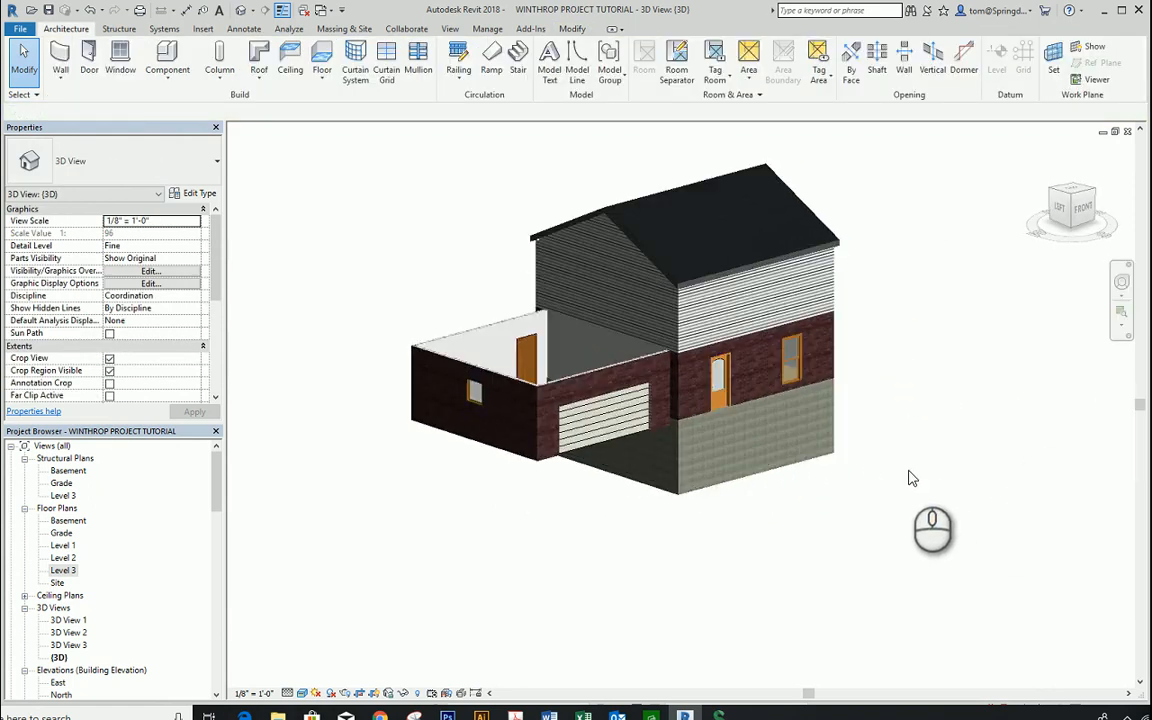
pyautogui.scroll(4, 563, 463)
pyautogui.scroll(1, 548, 363)
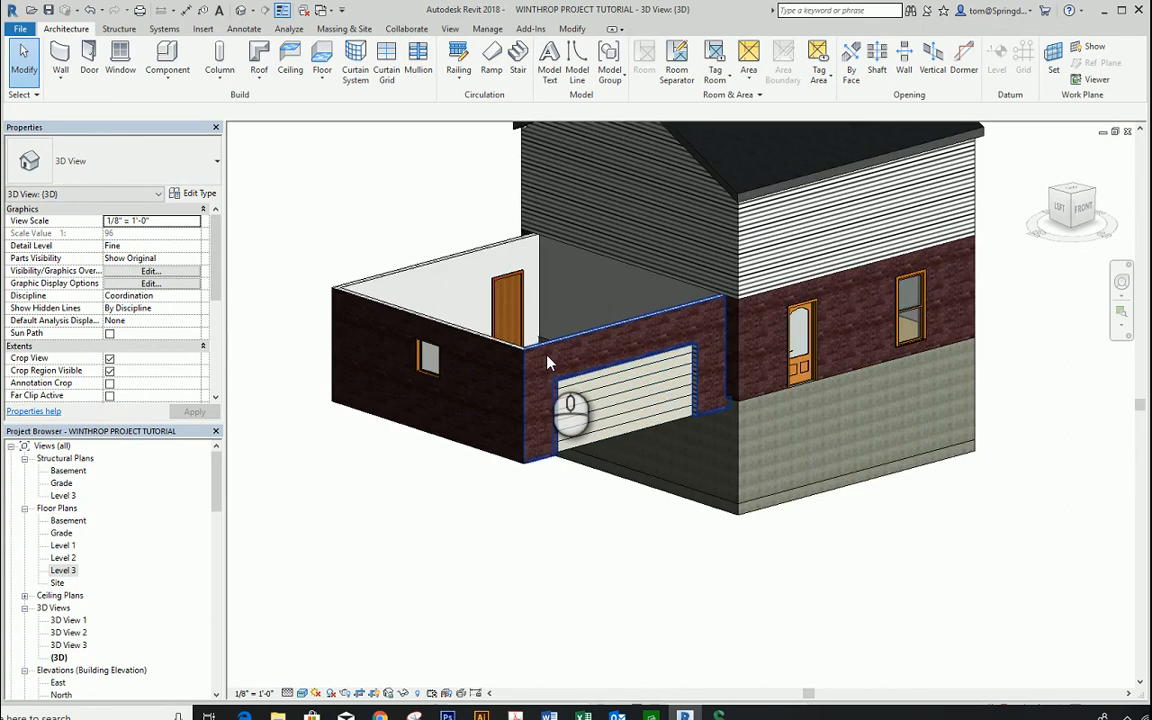
pyautogui.scroll(-3, 548, 363)
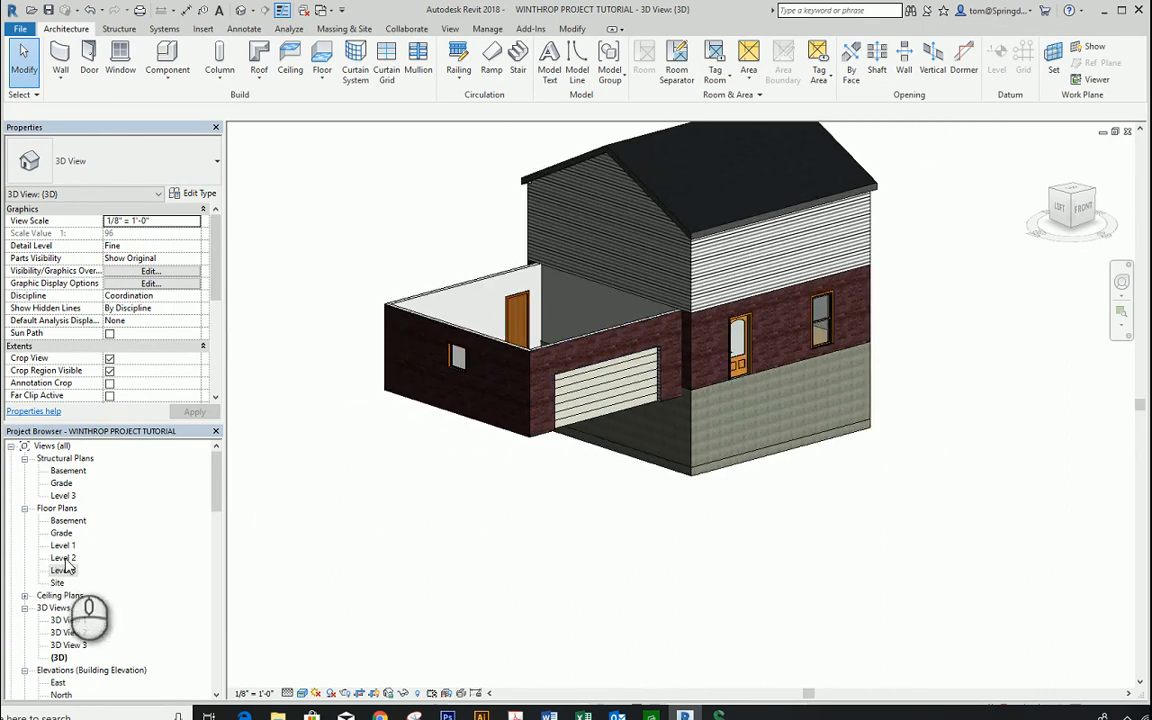
pyautogui.doubleClick(64, 558)
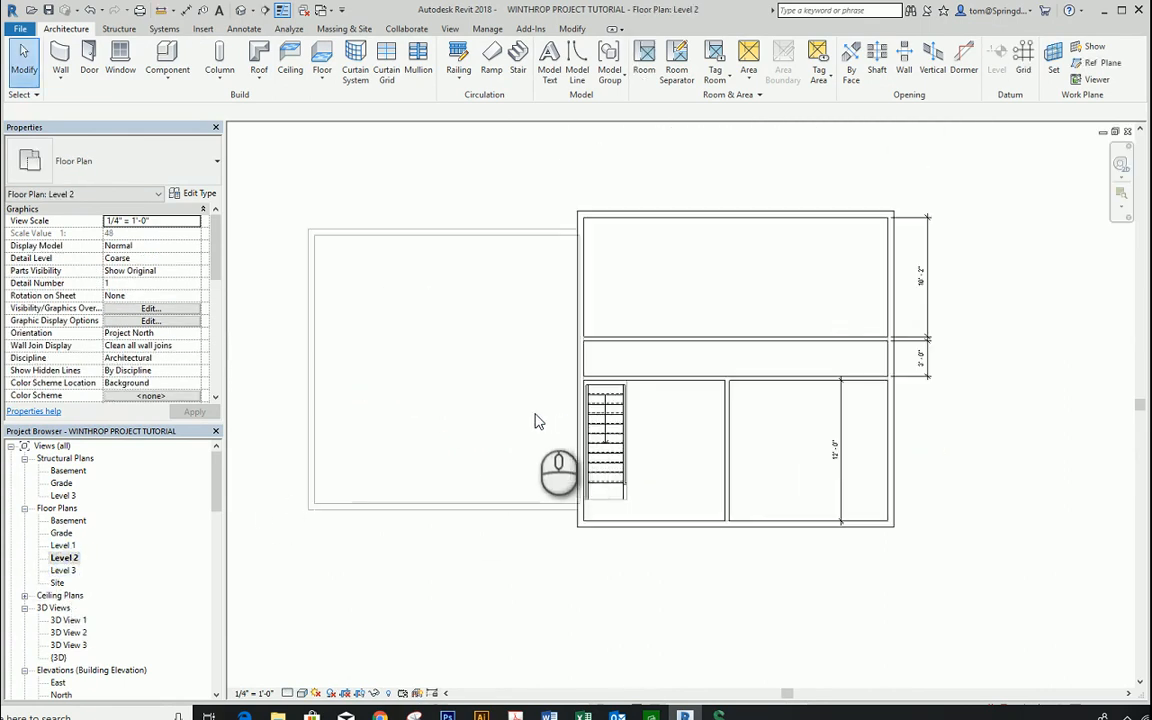
# Step: Start a footprint roof on Level 2 and pick the garage's three outer walls and the adjoining house wall as boundaries with a 6" overhang
pyautogui.moveTo(535, 421); pyautogui.dragTo(571, 422, button='middle')
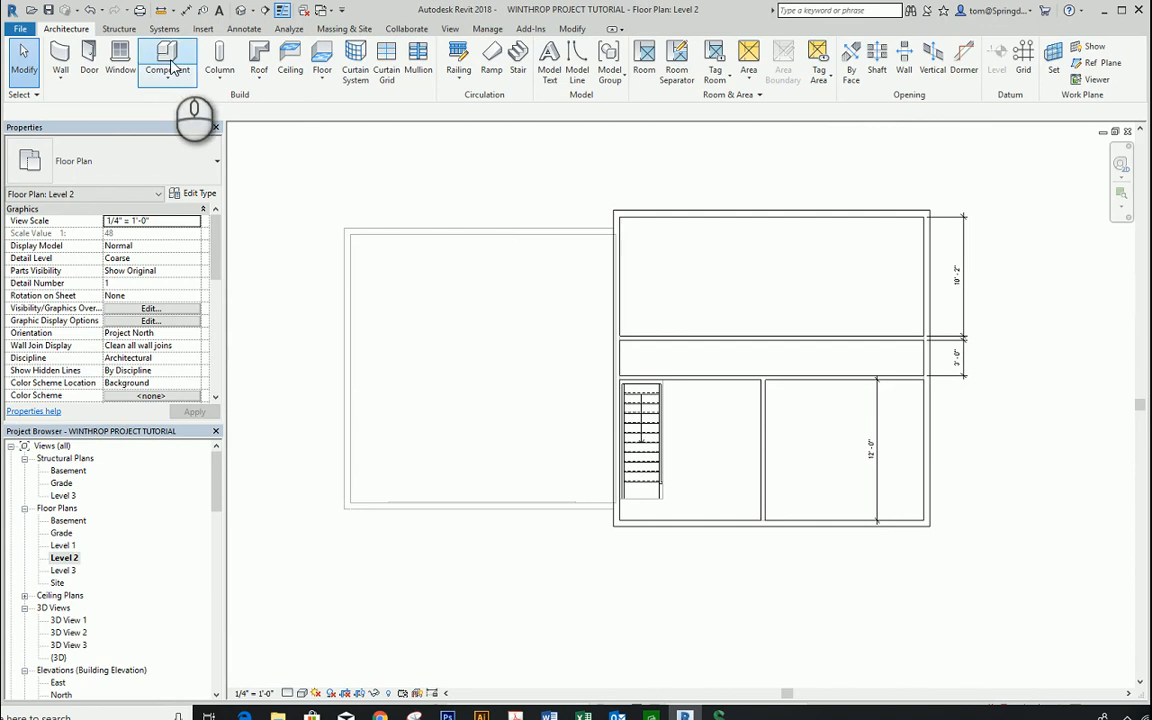
pyautogui.click(258, 64)
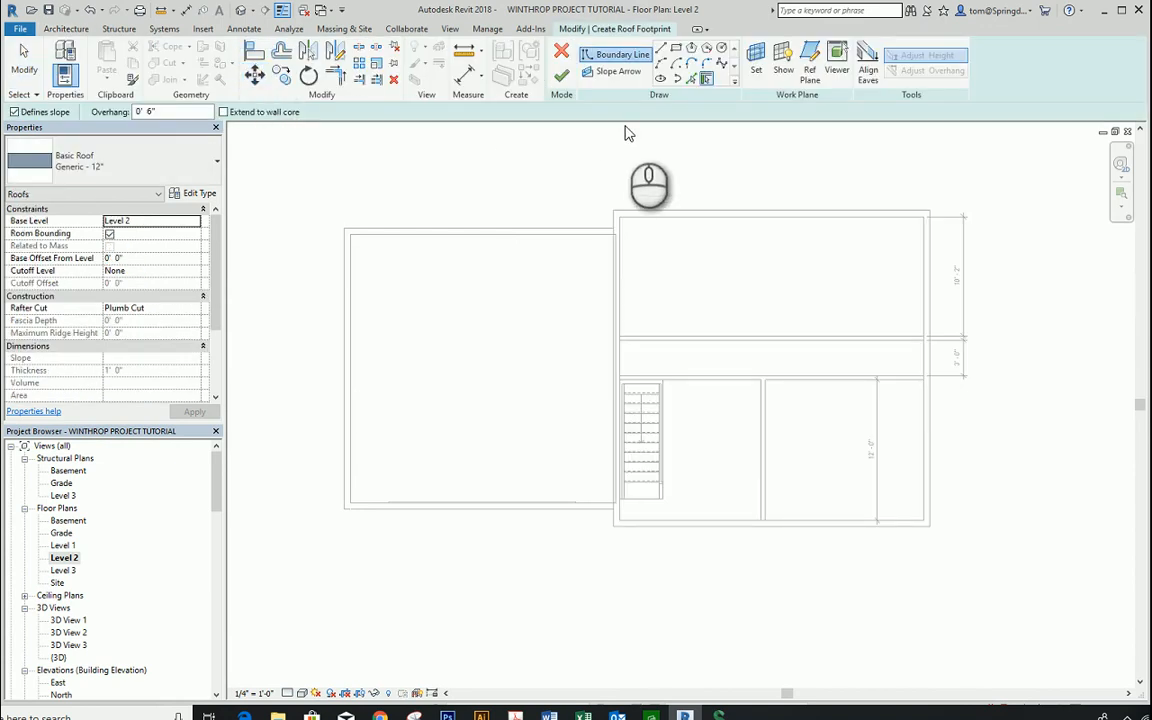
pyautogui.click(474, 230)
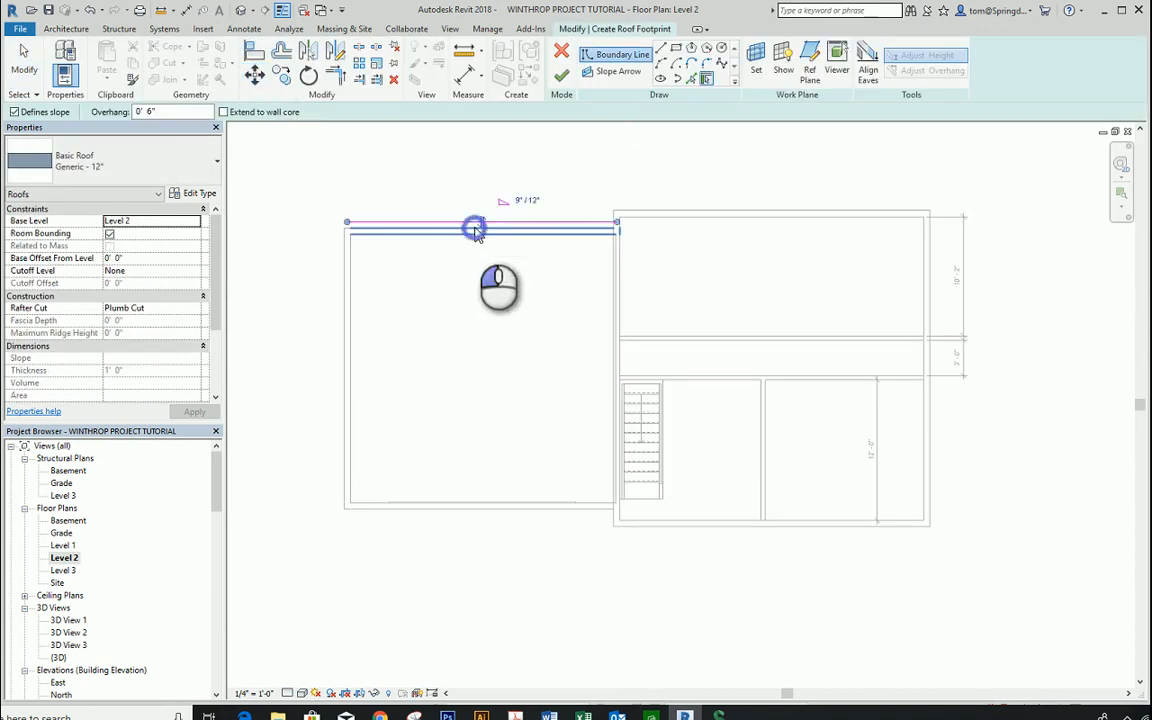
pyautogui.click(345, 307)
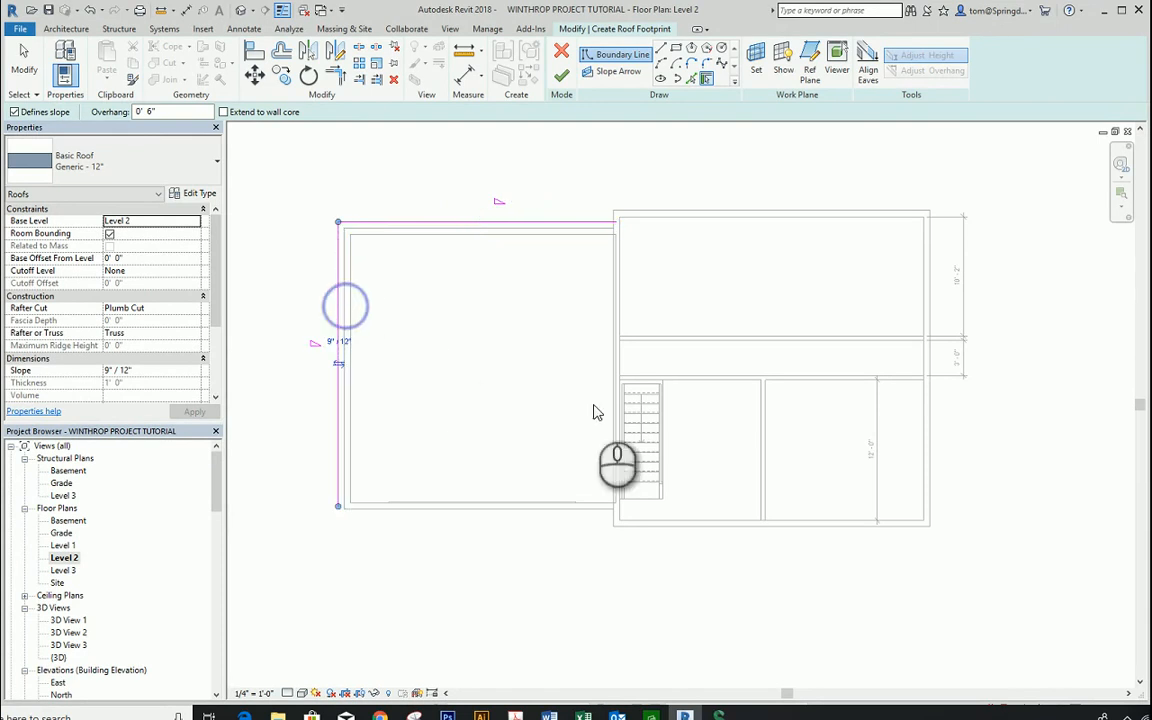
pyautogui.click(545, 506)
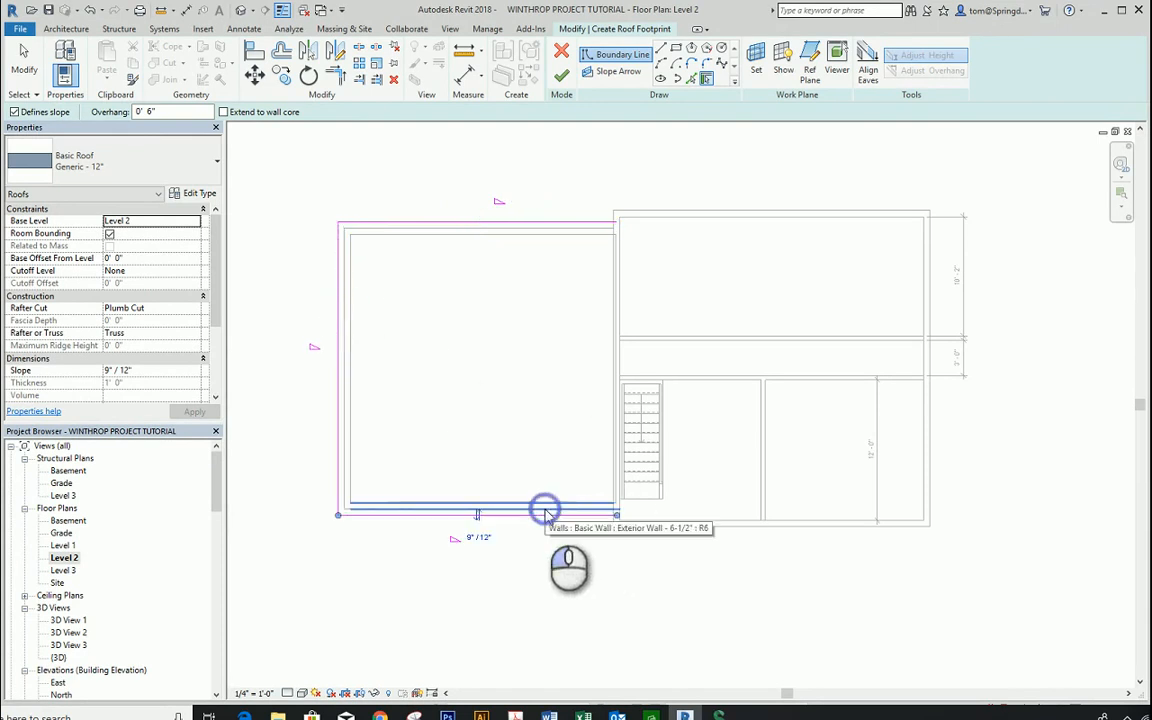
pyautogui.click(620, 430)
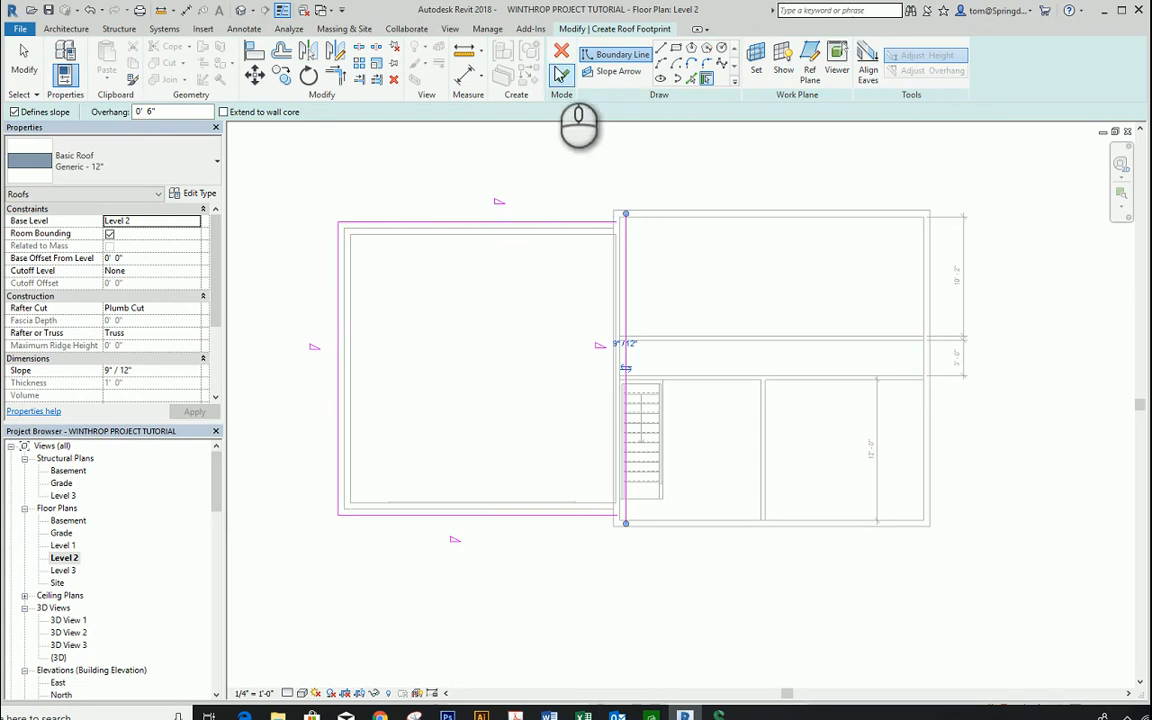
# Step: Try to finish the garage roof footprint and examine the open corner at the rear of the house wall
pyautogui.click(563, 80)
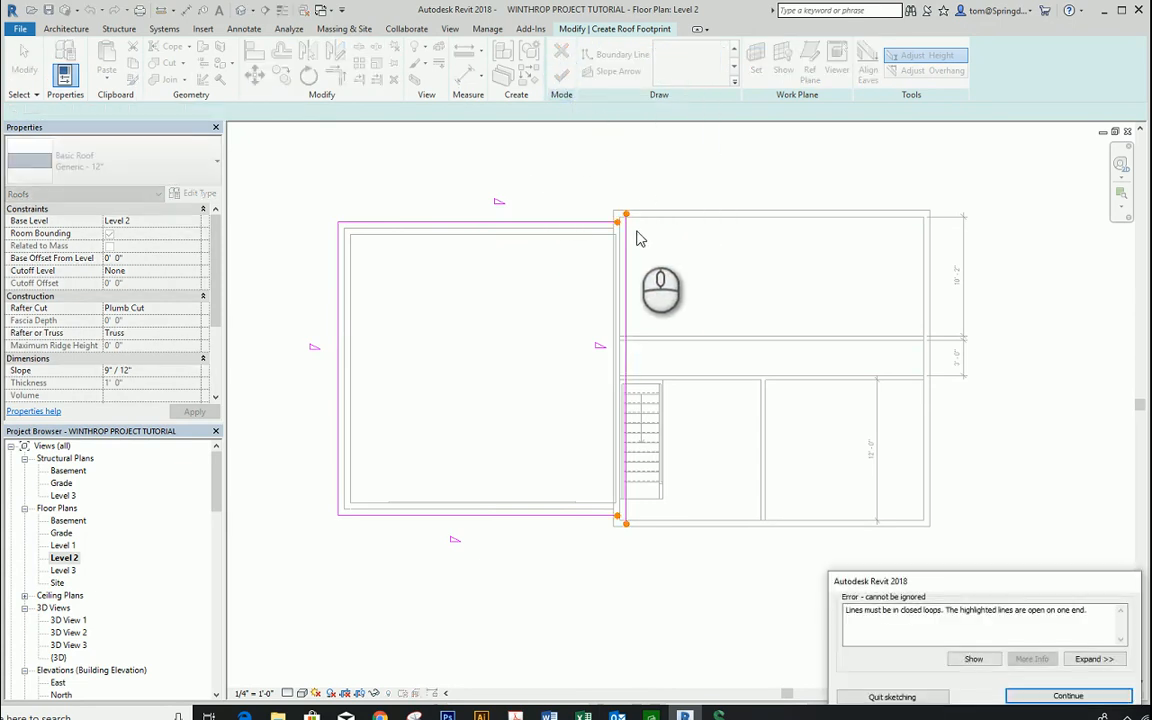
pyautogui.scroll(3, 637, 237)
pyautogui.scroll(2, 633, 232)
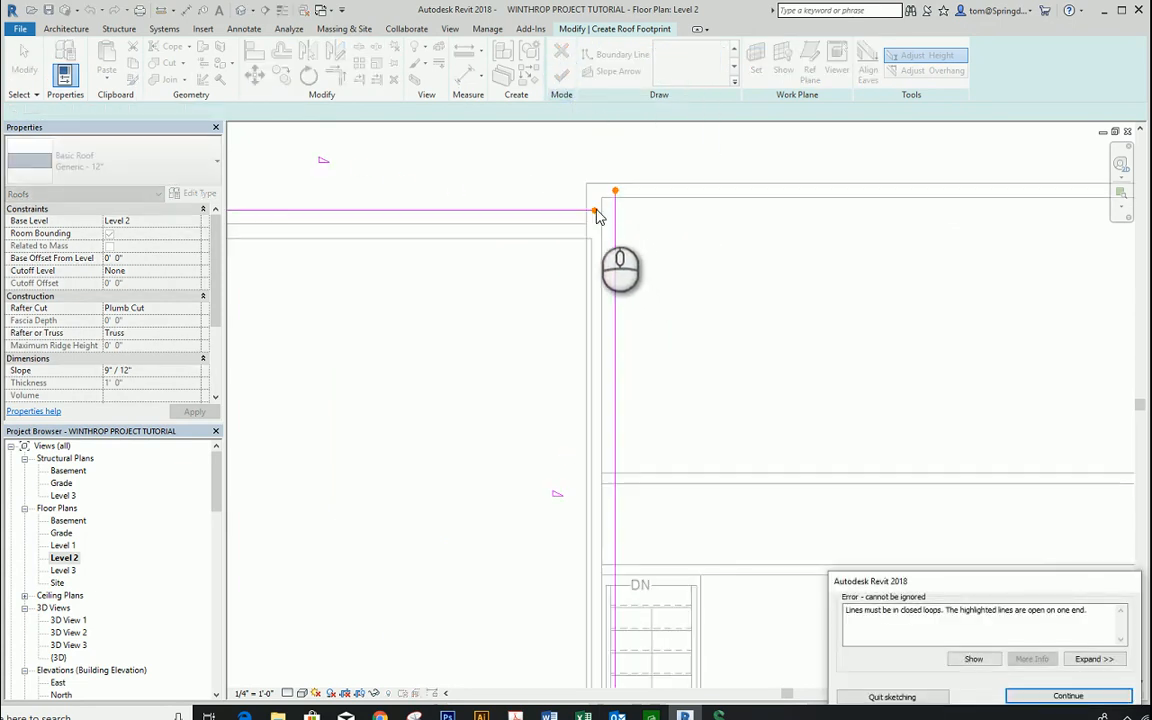
pyautogui.click(596, 212)
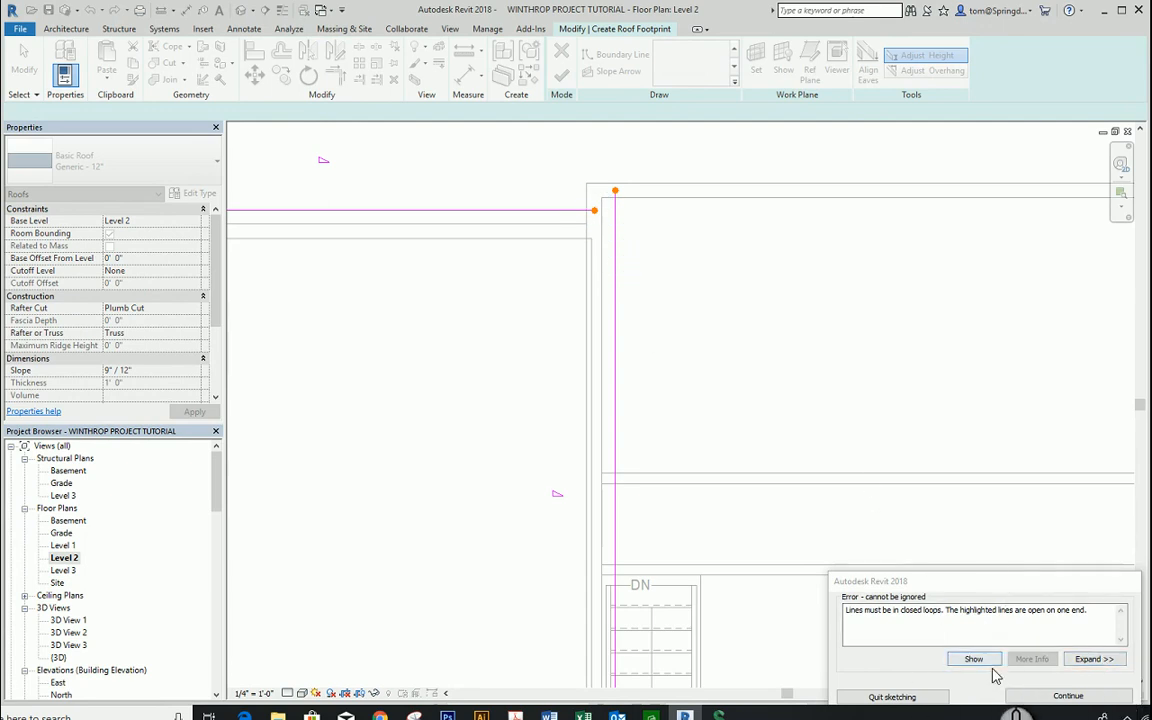
pyautogui.click(1070, 697)
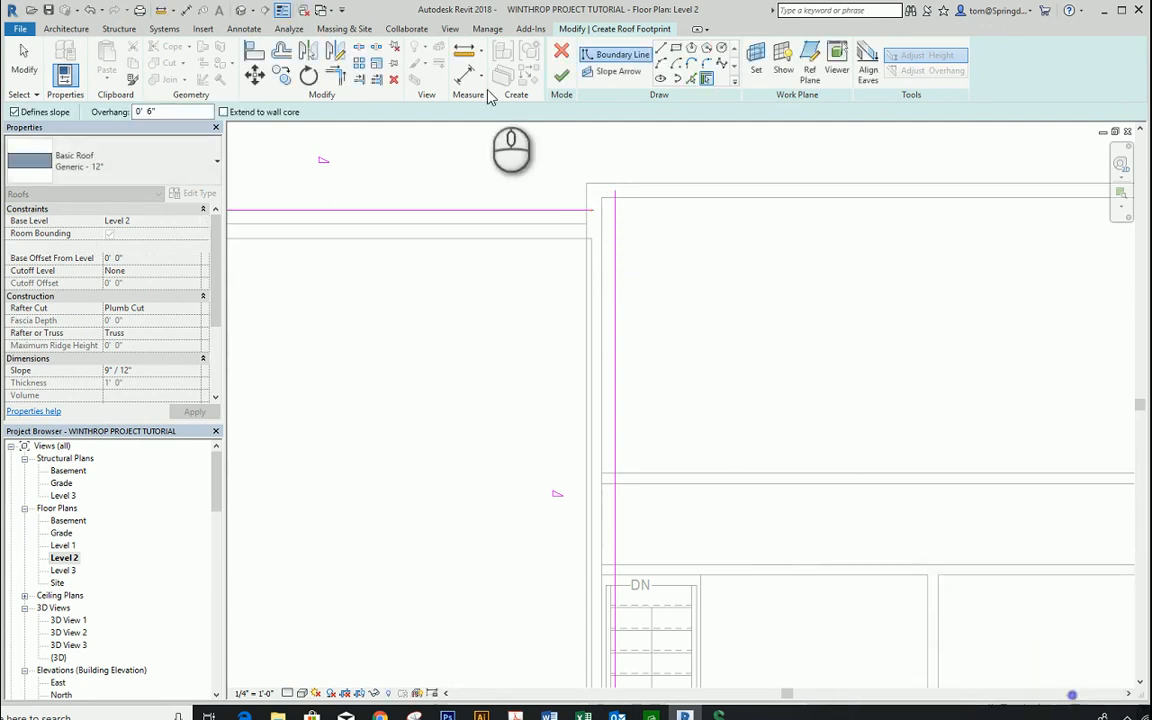
# Step: Draw a short boundary line joining the garage roof's edge farthest from the stair to the house-side boundary line
pyautogui.click(576, 213)
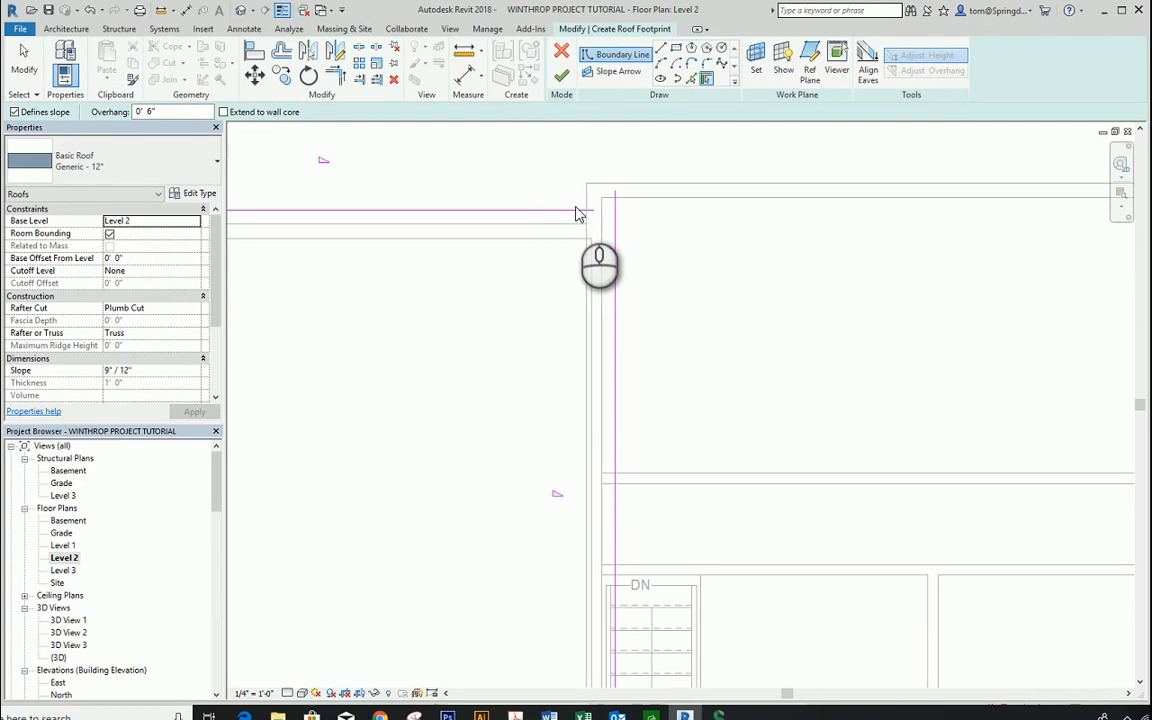
pyautogui.scroll(-3, 525, 176)
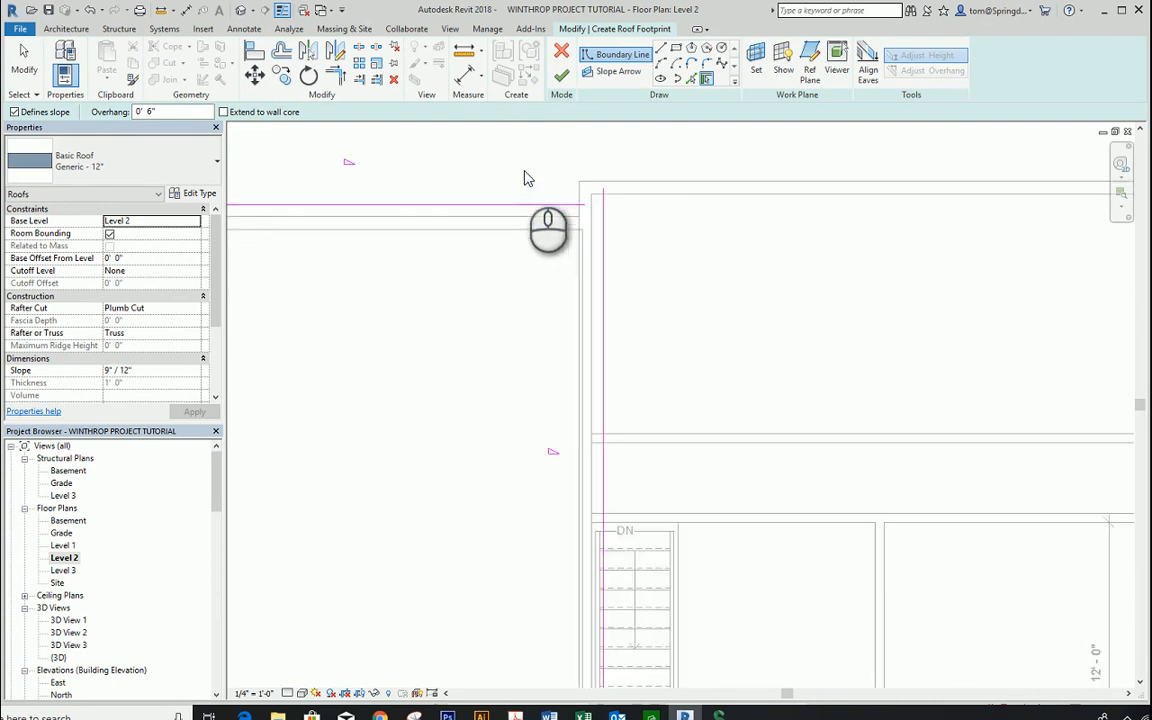
pyautogui.scroll(-1, 527, 177)
pyautogui.moveTo(527, 175); pyautogui.dragTo(688, 107, button='middle')
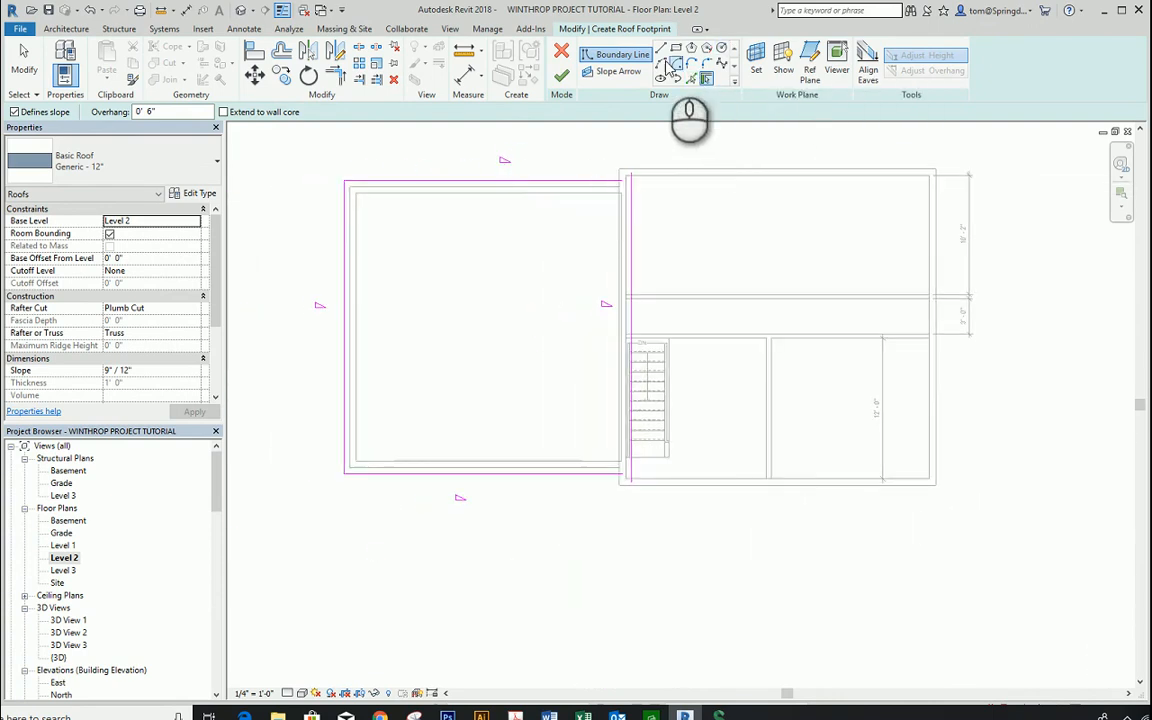
pyautogui.click(694, 81)
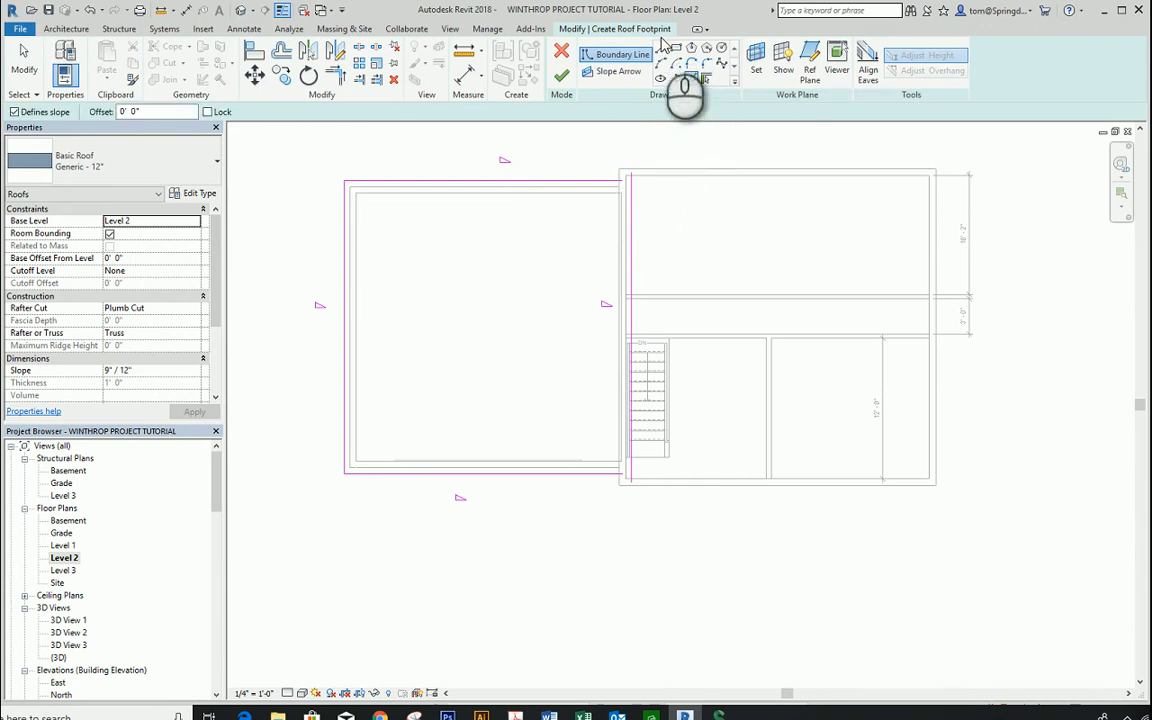
pyautogui.click(662, 48)
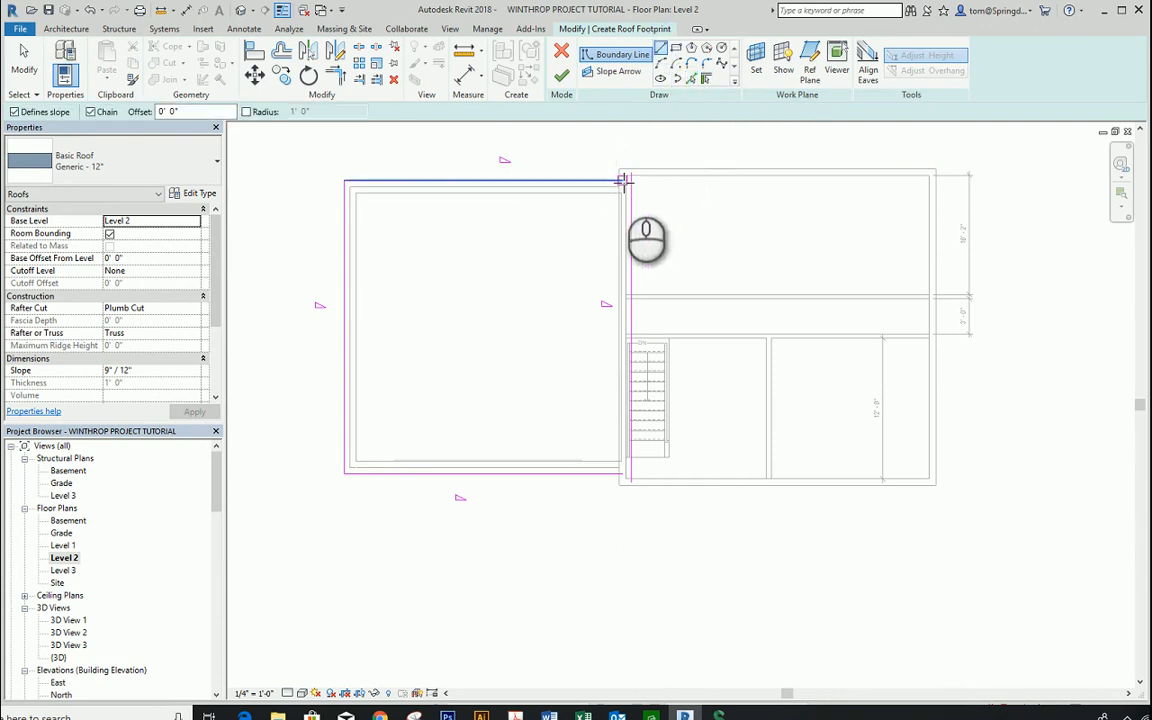
pyautogui.click(622, 180)
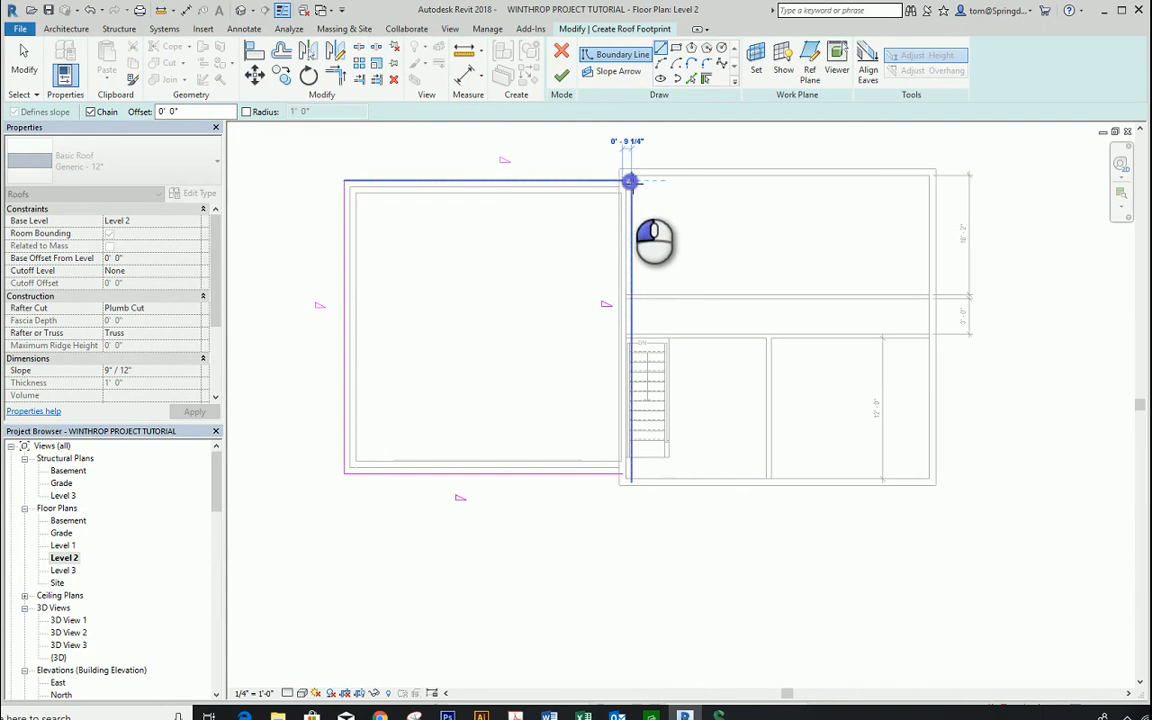
pyautogui.press('Escape')
pyautogui.press('Escape')
# Step: Draw a short boundary line closing the gap at the garage roof corner beside the stair
pyautogui.scroll(4, 620, 485)
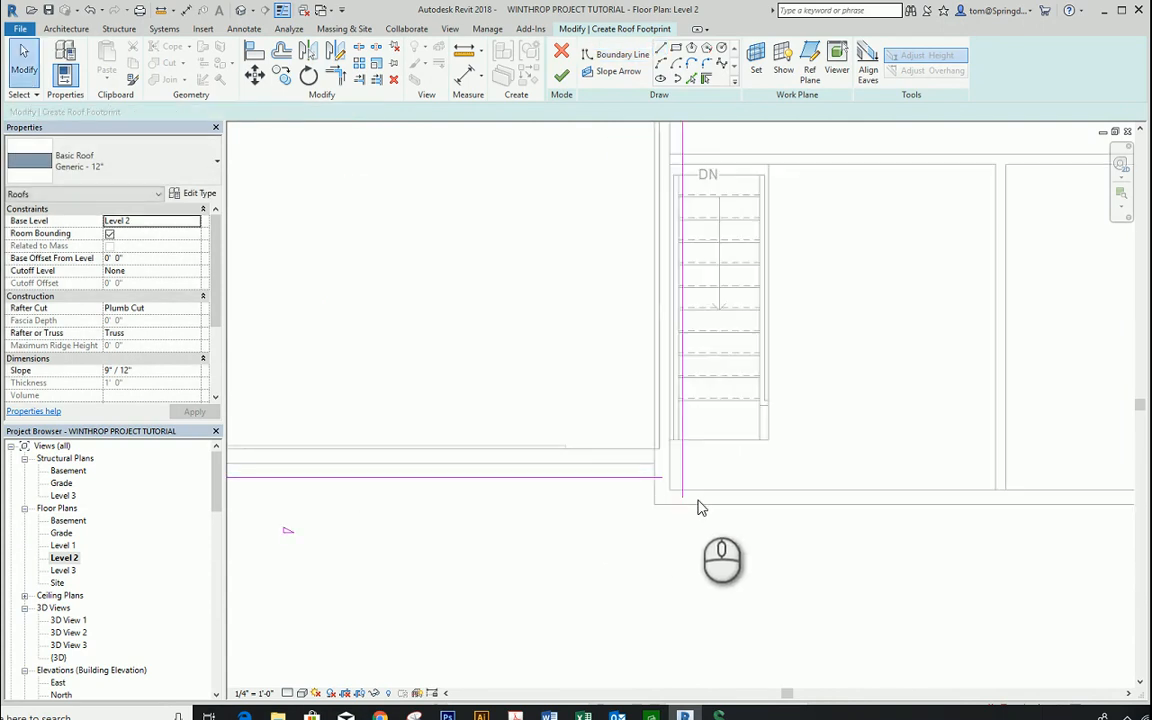
pyautogui.click(663, 50)
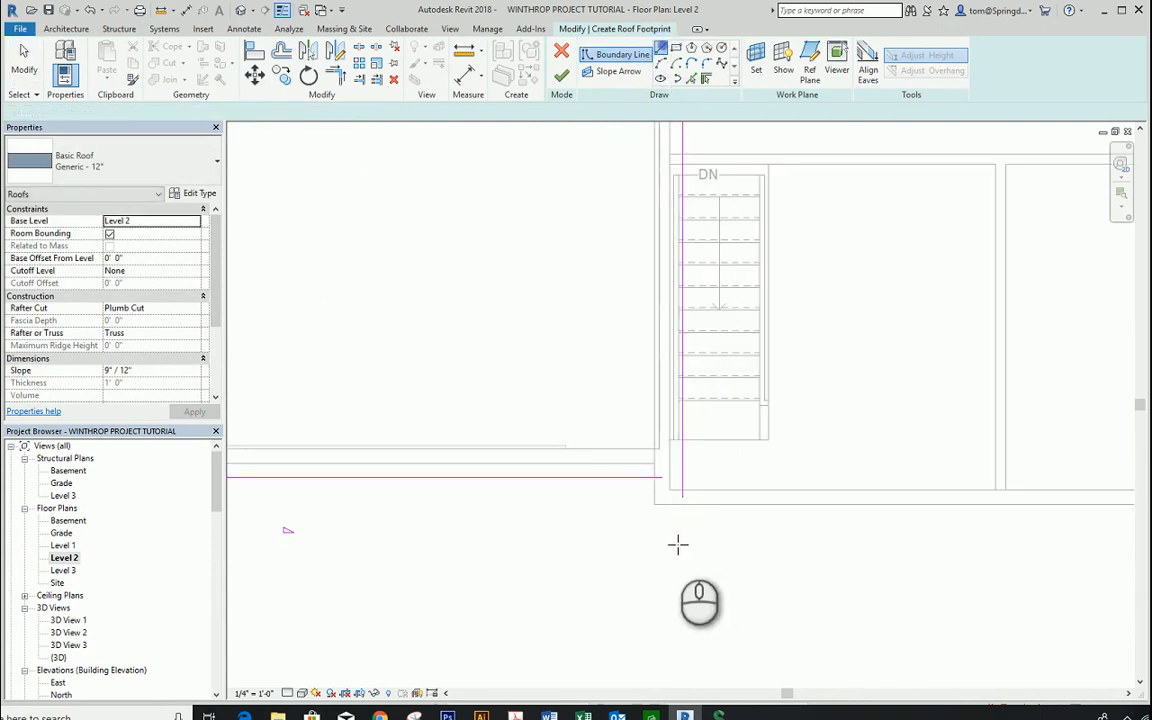
pyautogui.click(681, 477)
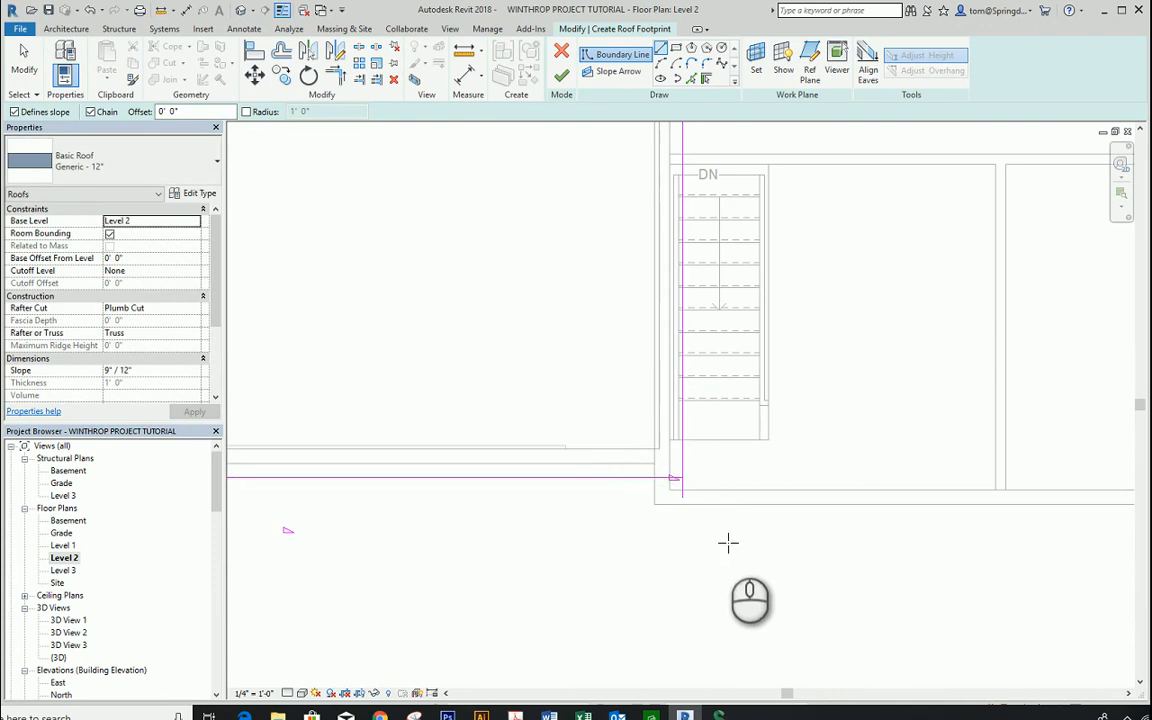
pyautogui.press('Escape')
pyautogui.press('Escape')
# Step: Nudge the house-side boundary line toward the garage into the shared wall, to an overhang of -0' 1 1/2"
pyautogui.scroll(-4, 727, 545)
pyautogui.scroll(5, 715, 398)
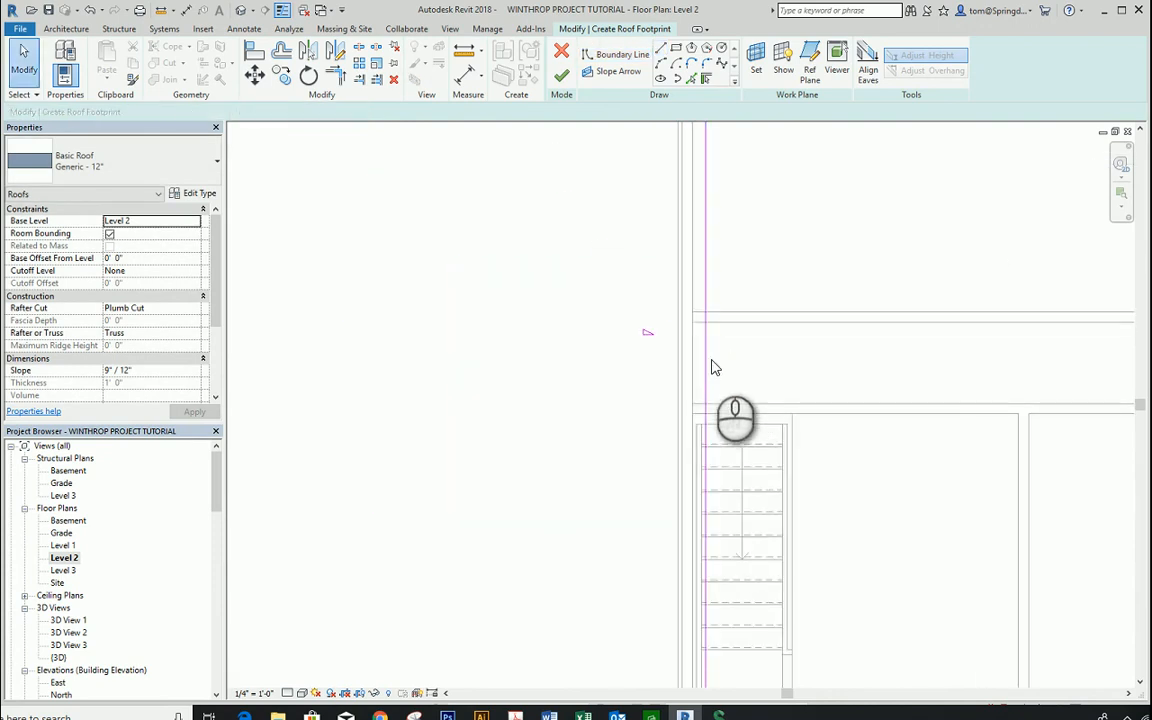
pyautogui.click(707, 365)
pyautogui.press('Left')
pyautogui.press('Left')
pyautogui.press('Left')
pyautogui.press('Left')
pyautogui.press('Left')
pyautogui.press('Left')
pyautogui.press('Left')
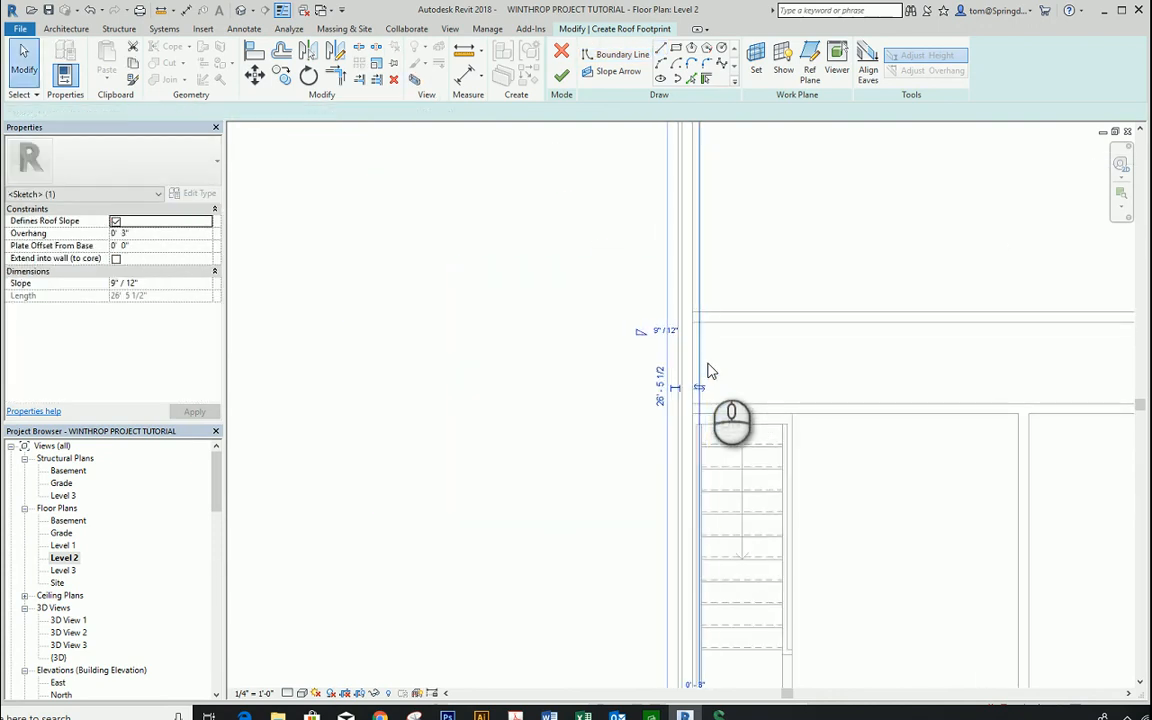
pyautogui.press('Left')
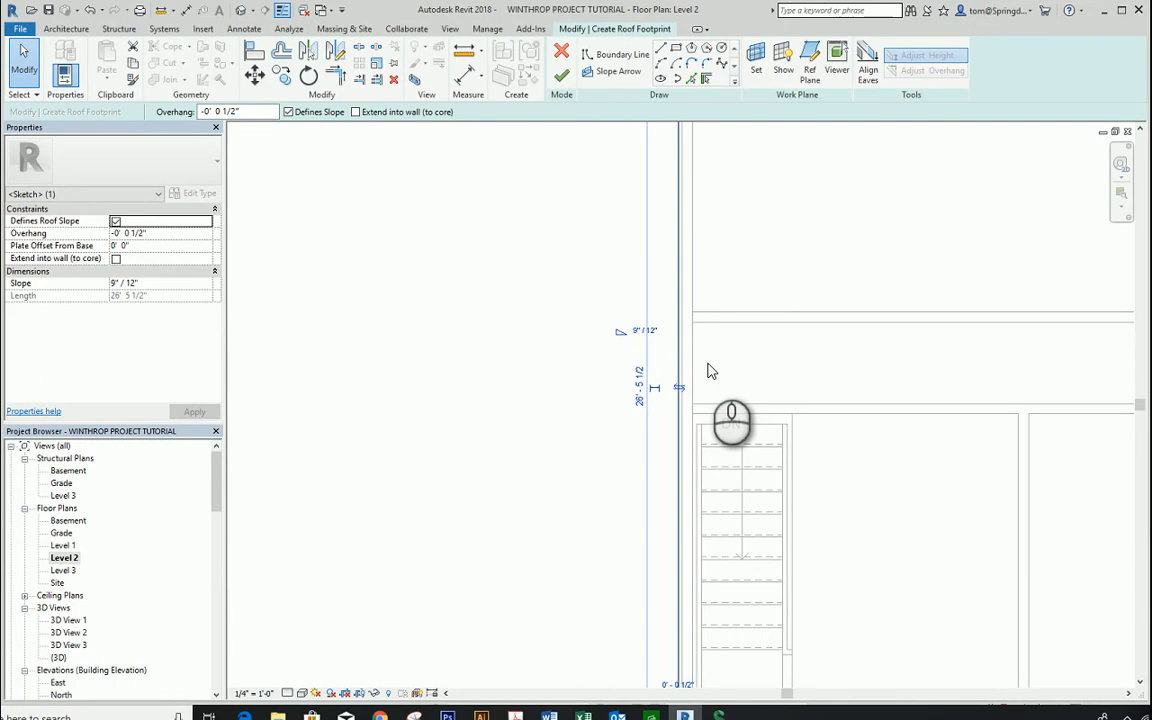
pyautogui.press('Right')
pyautogui.click(820, 244)
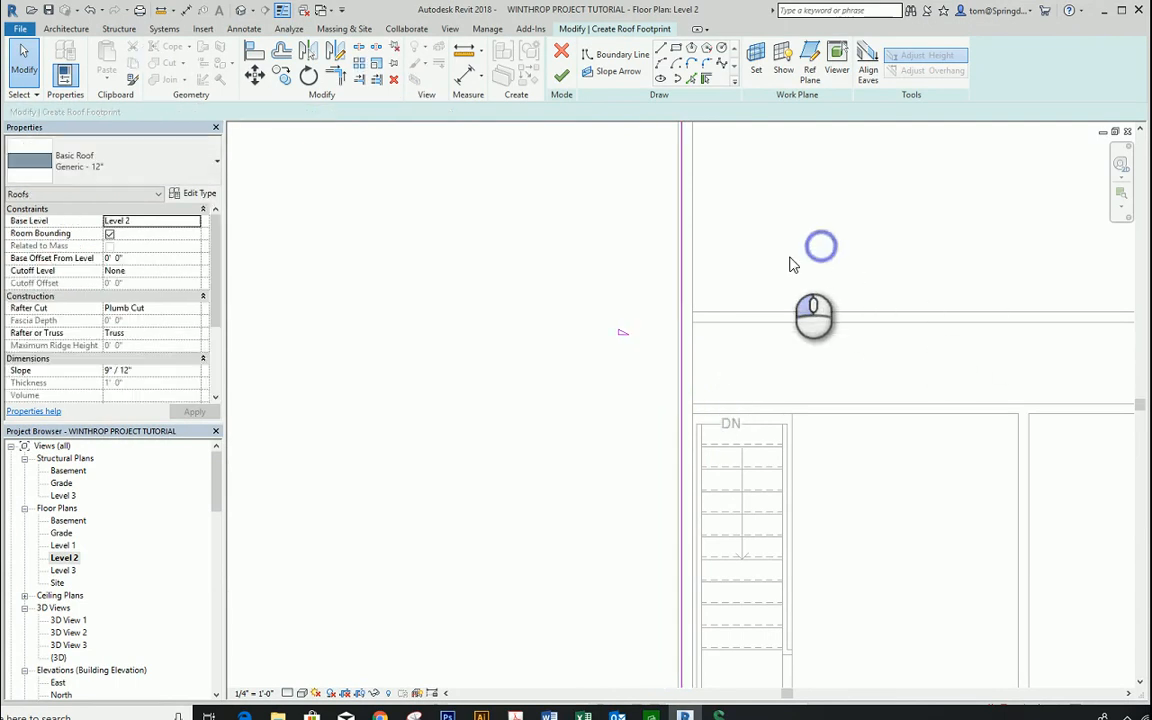
# Step: Turn off slope definition for the garage roof's outer end boundary line and try to finish the footprint
pyautogui.scroll(-3, 683, 358)
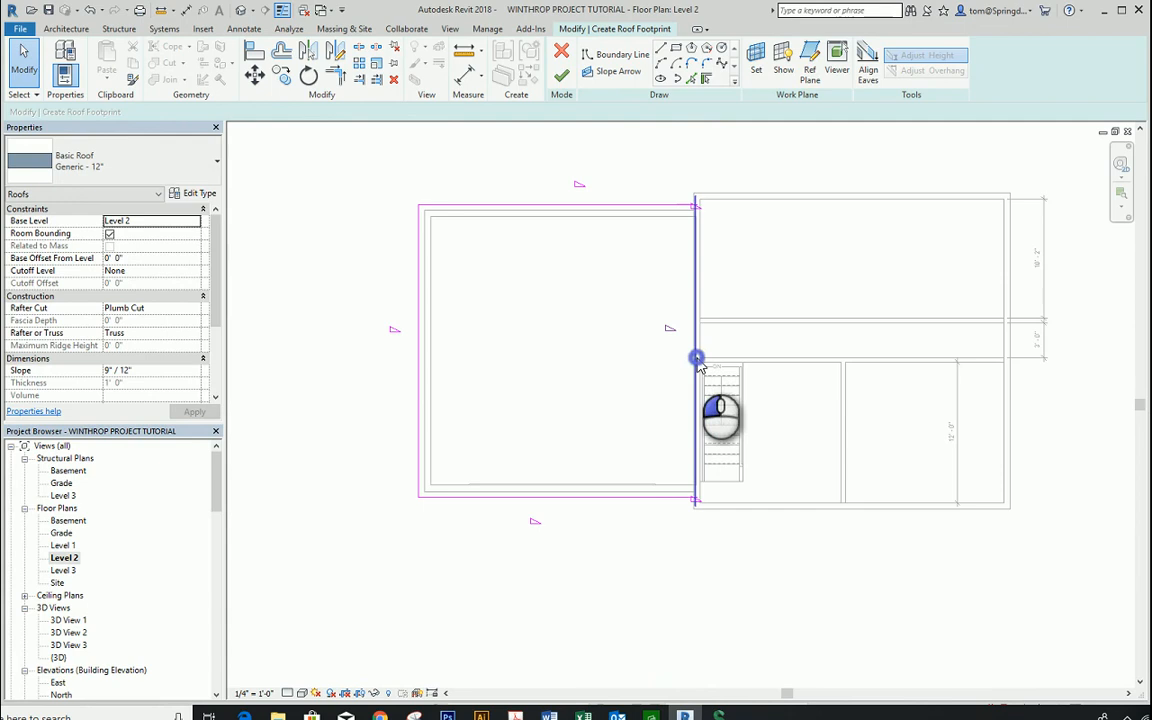
pyautogui.click(697, 360)
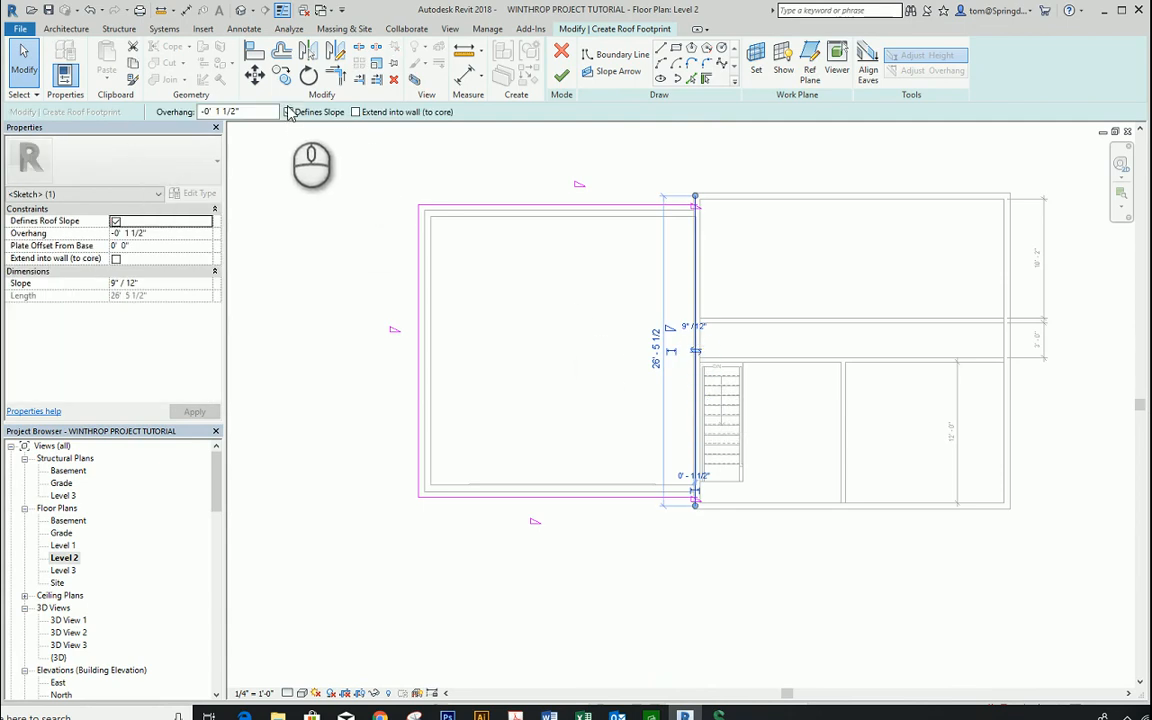
pyautogui.click(301, 249)
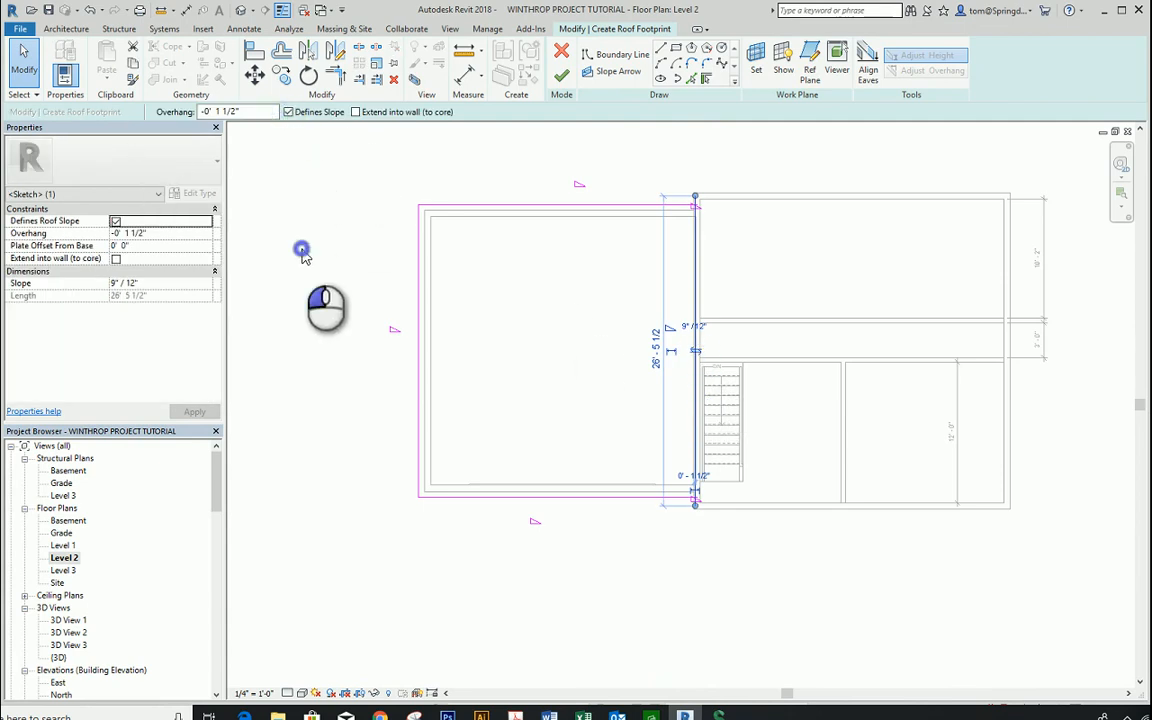
pyautogui.click(417, 289)
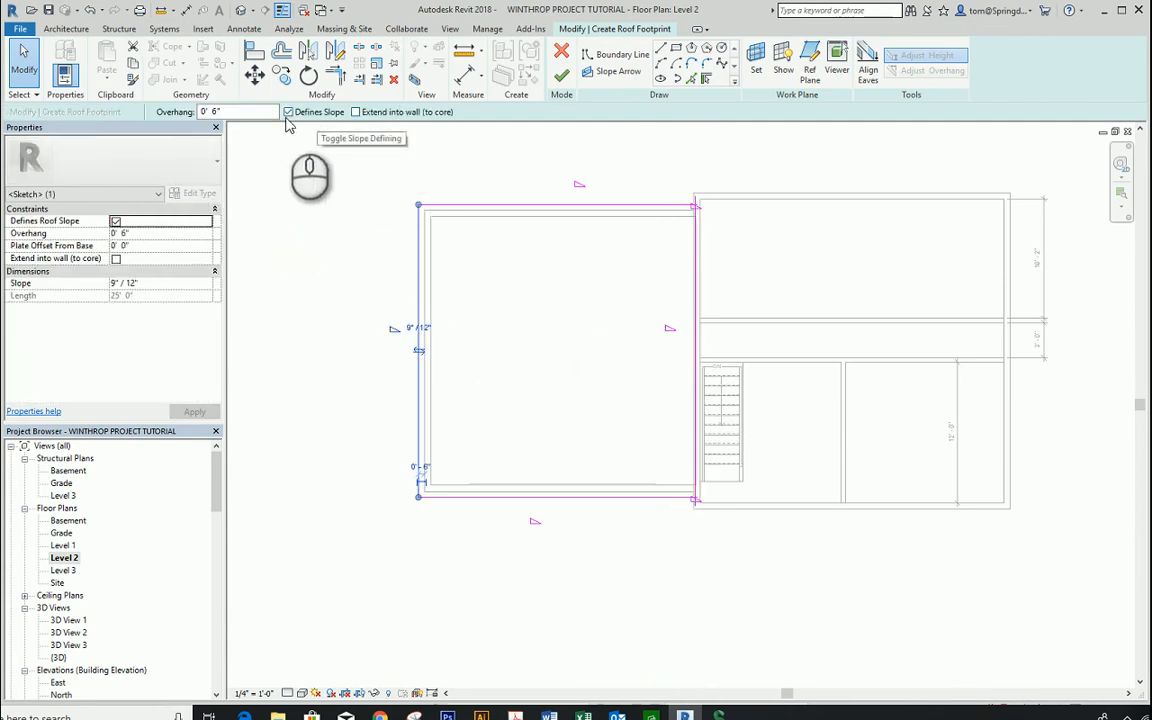
pyautogui.click(288, 112)
pyautogui.click(306, 220)
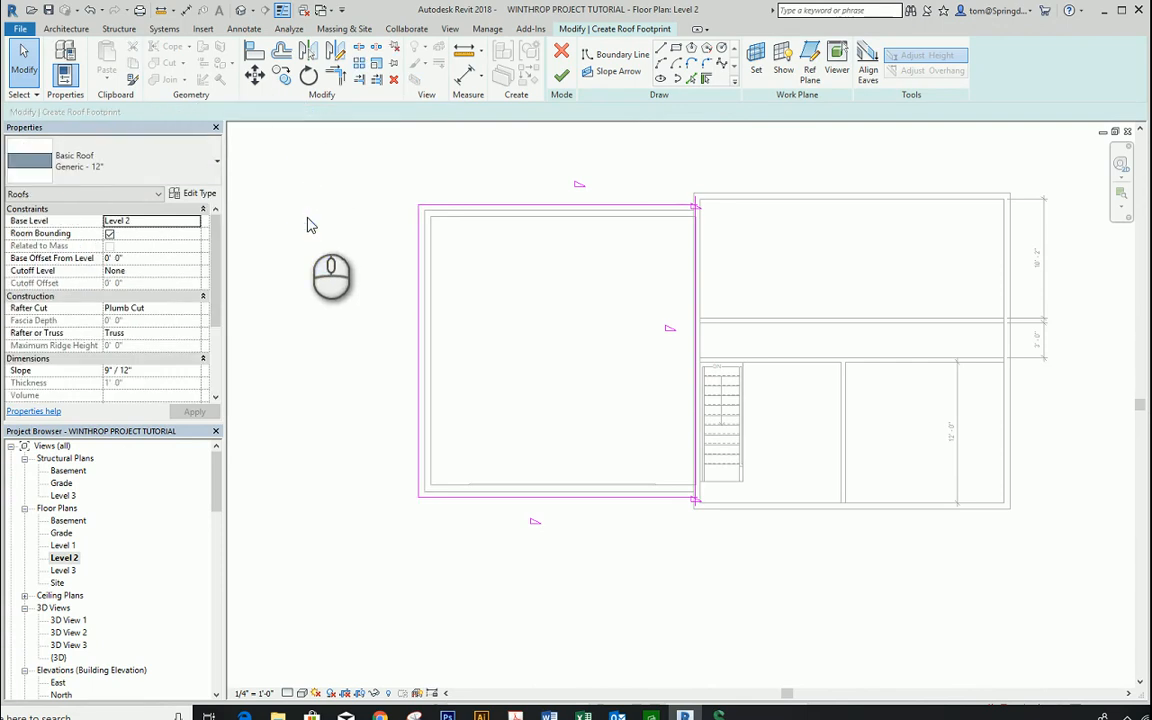
pyautogui.click(566, 76)
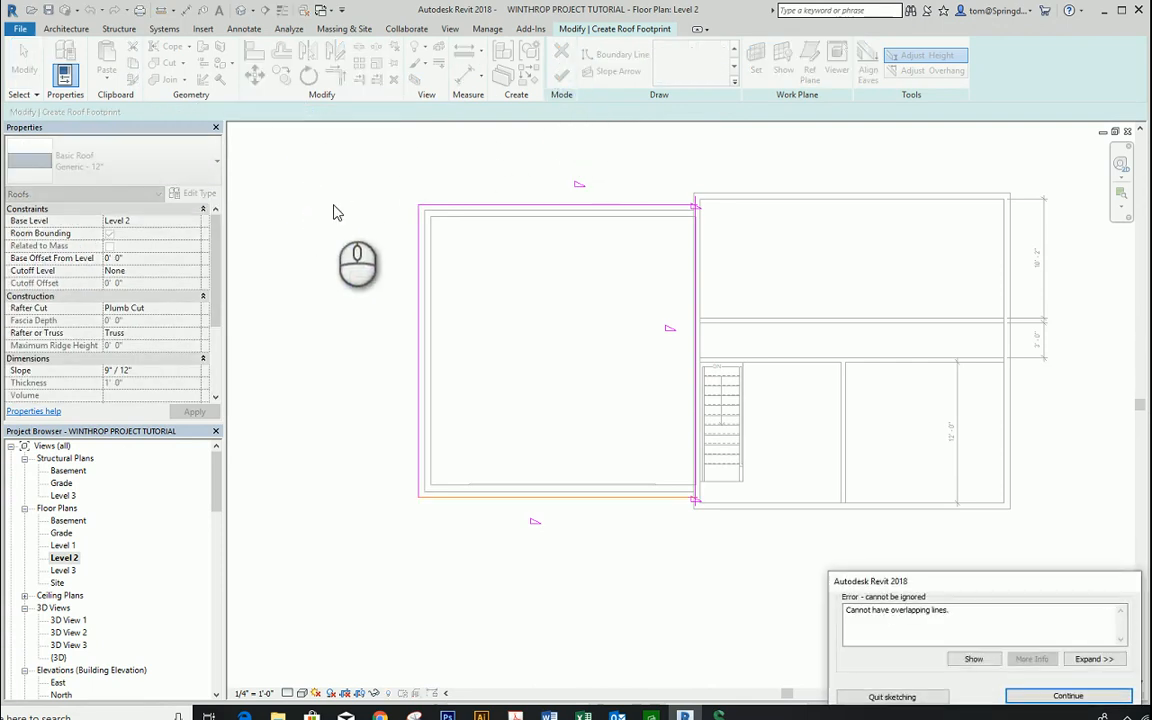
pyautogui.click(1056, 698)
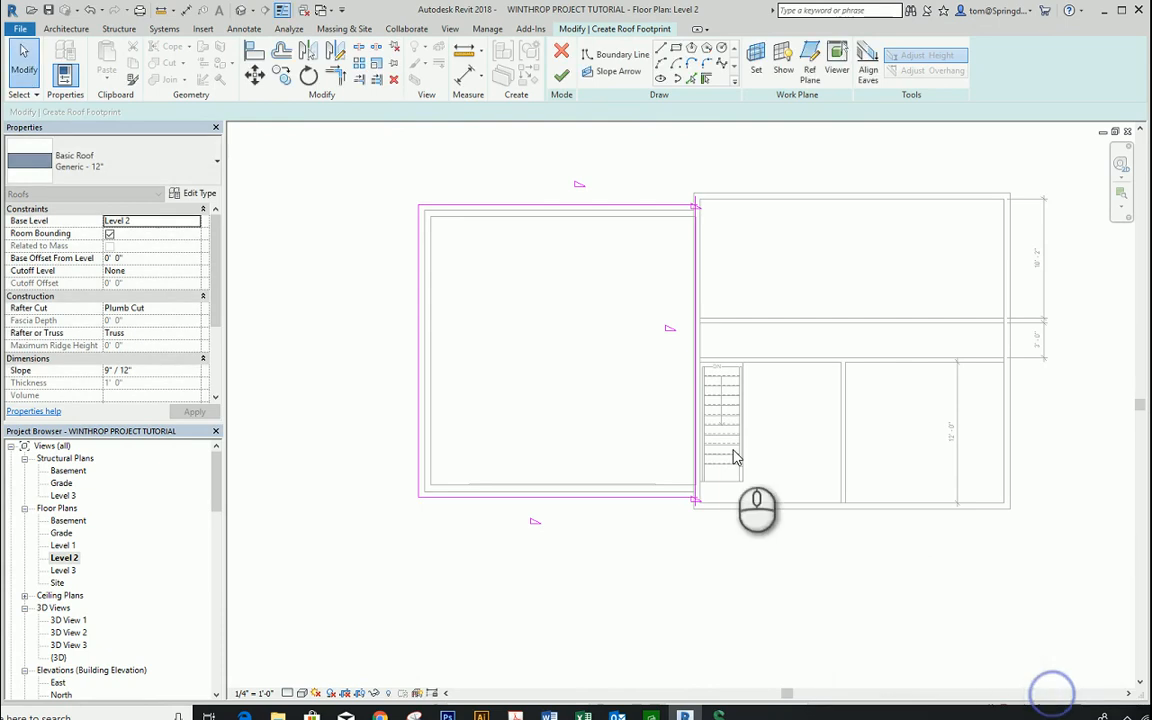
# Step: Shorten the house-side boundary line to end at the garage roof's edge line near the stair
pyautogui.scroll(3, 700, 435)
pyautogui.scroll(3, 704, 537)
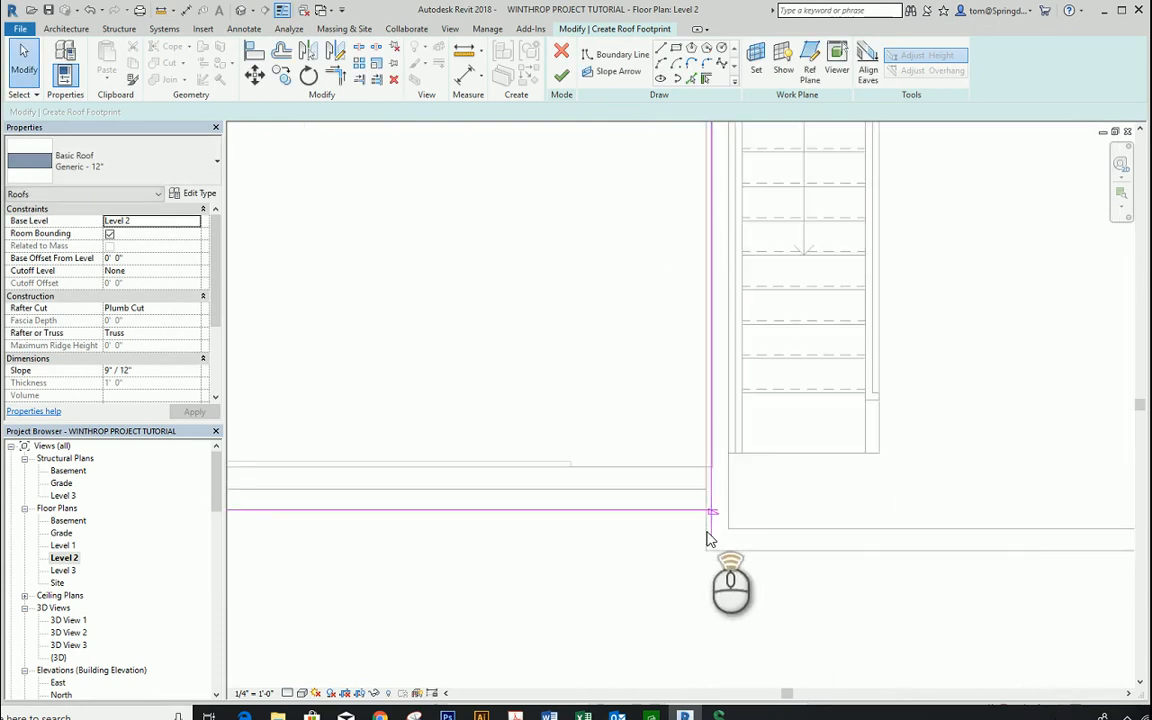
pyautogui.scroll(2, 716, 543)
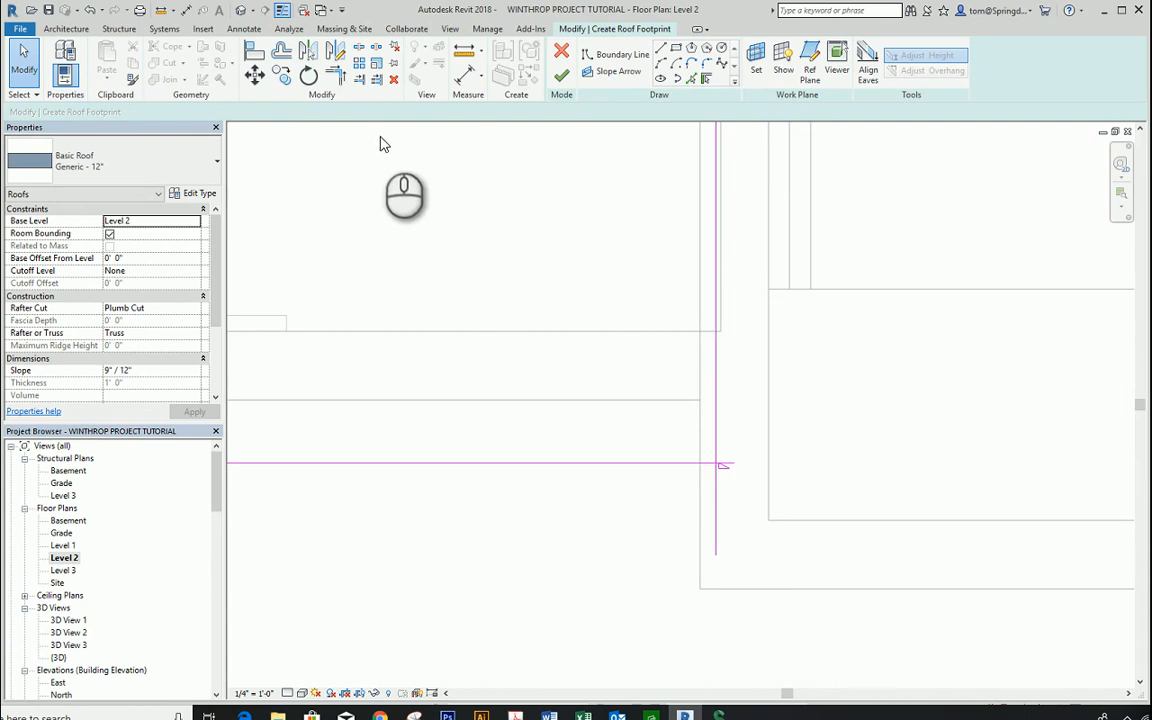
pyautogui.scroll(2, 769, 540)
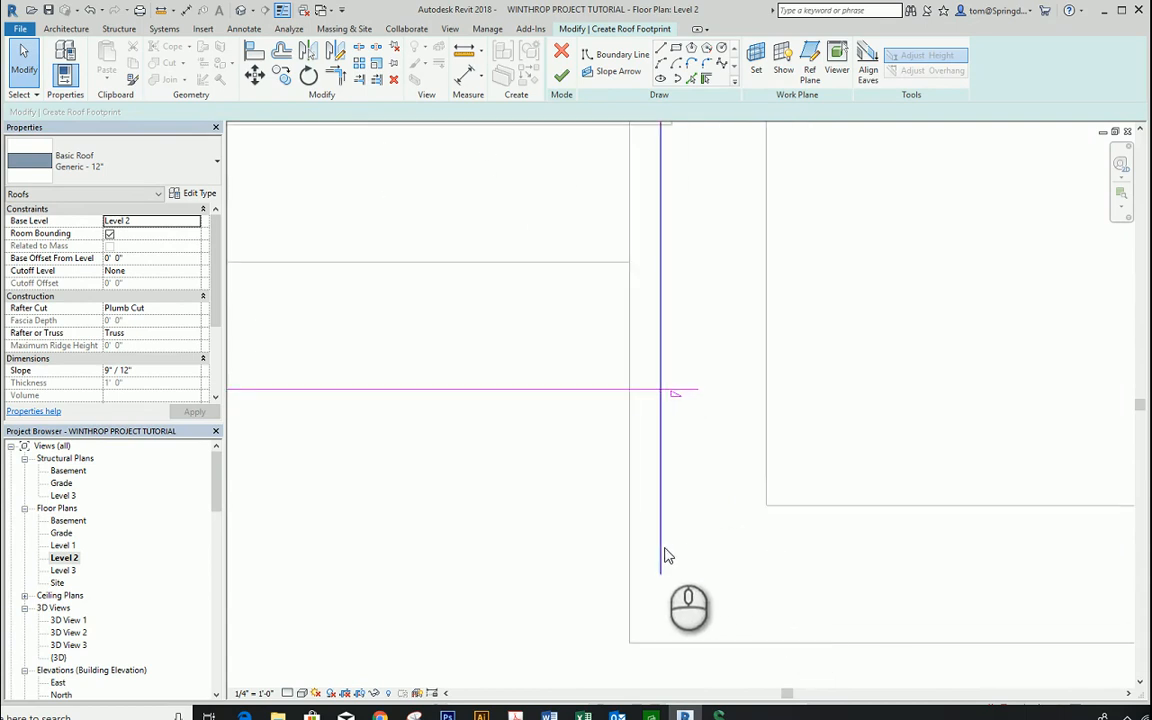
pyautogui.moveTo(662, 571); pyautogui.dragTo(663, 391)
# Step: Shorten the short stray boundary line at the garage roof corner beside the stair back toward the house-side line
pyautogui.click(689, 393)
pyautogui.click(697, 392)
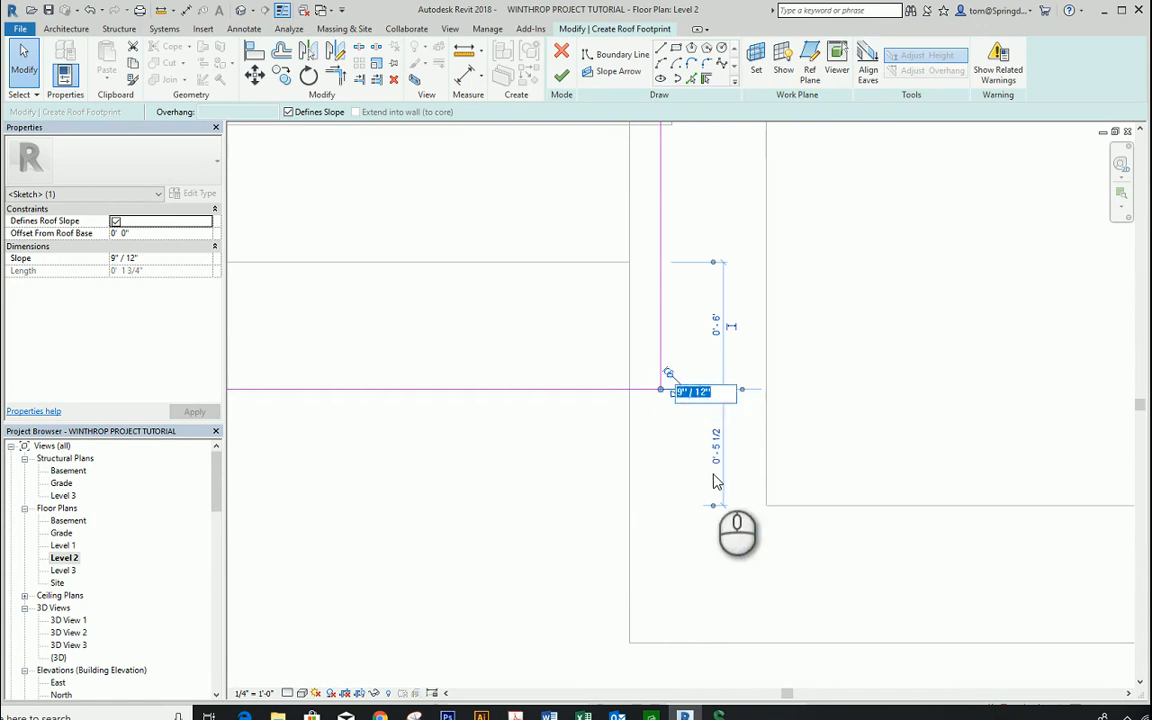
pyautogui.scroll(-3, 713, 483)
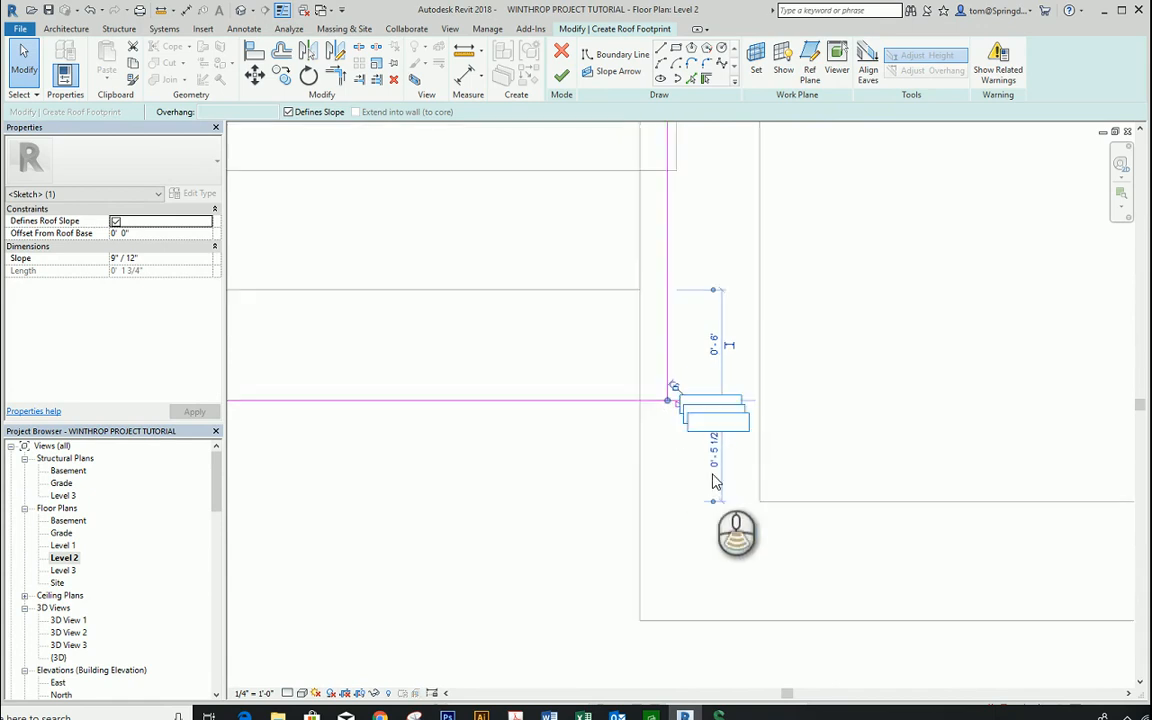
pyautogui.click(704, 527)
pyautogui.scroll(3, 693, 460)
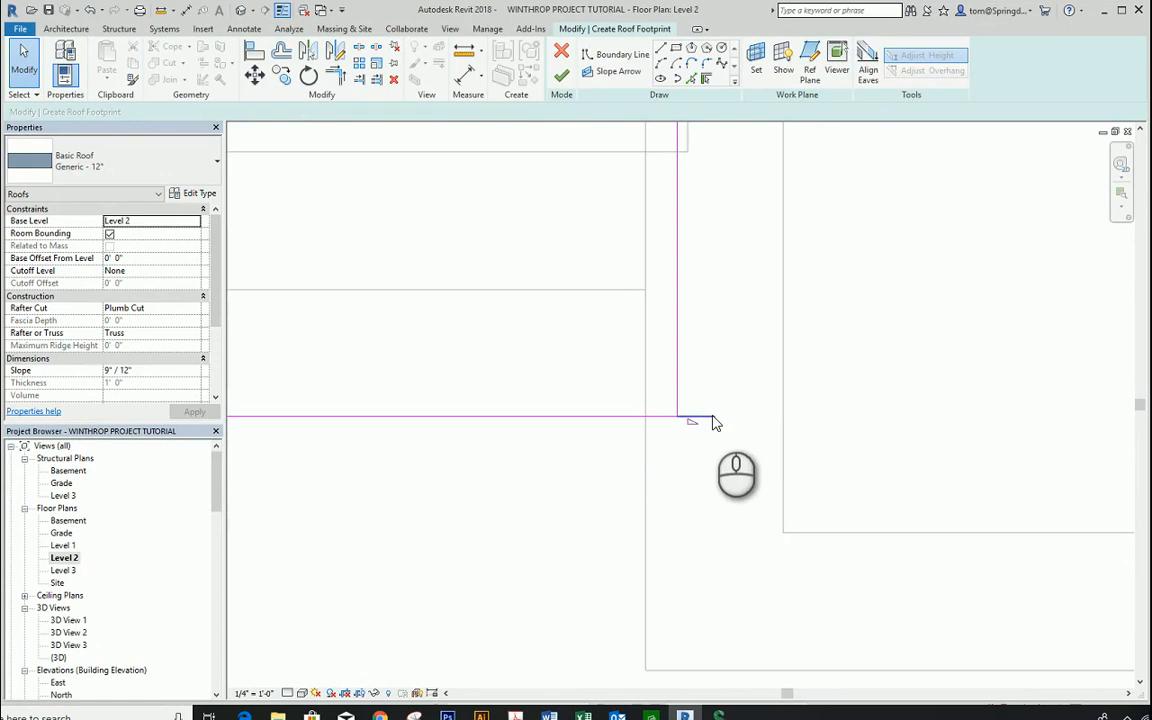
pyautogui.click(709, 416)
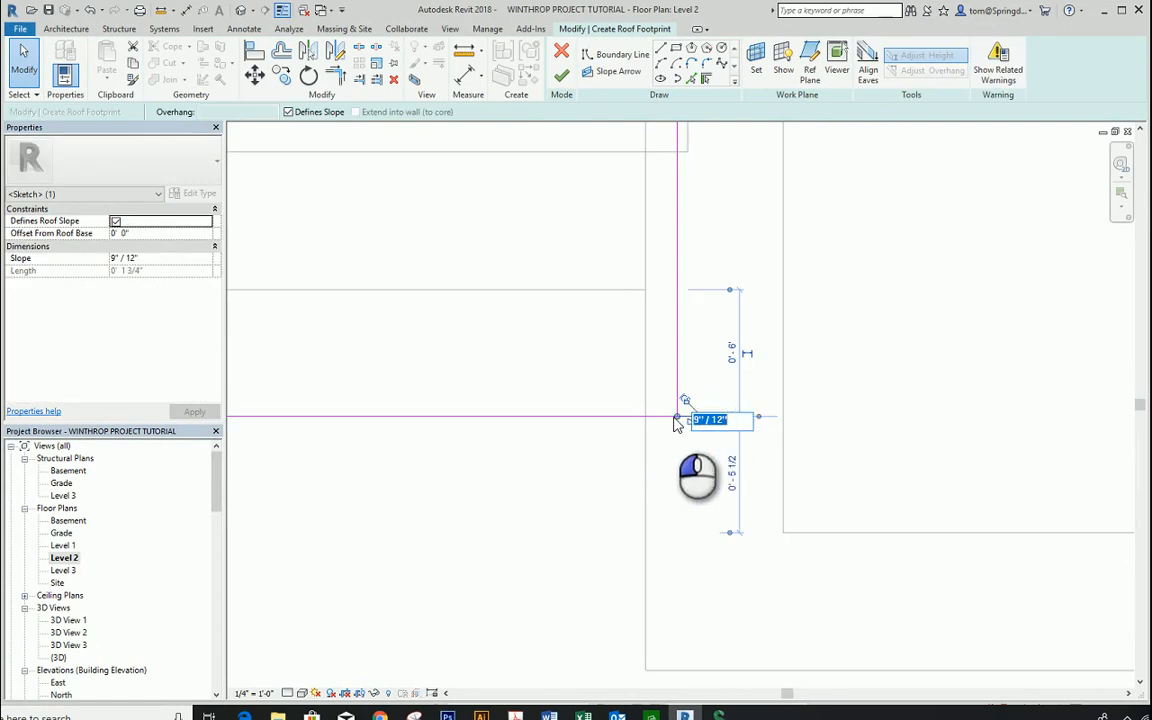
pyautogui.click(677, 424)
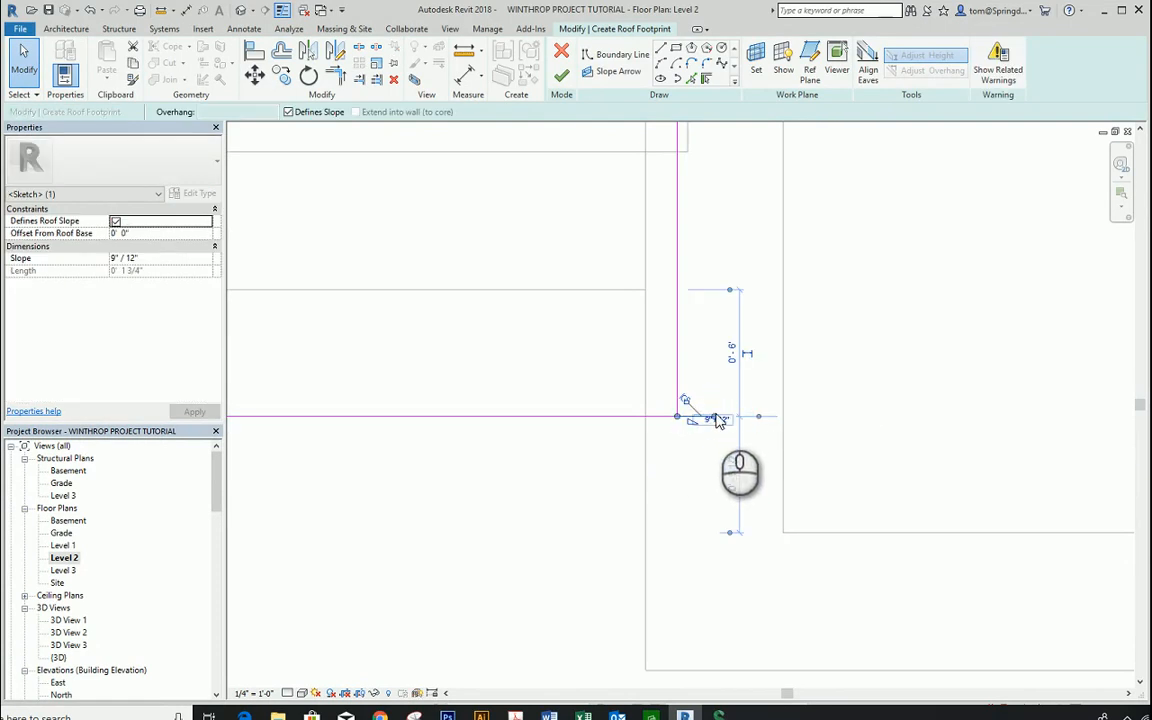
pyautogui.click(716, 422)
pyautogui.scroll(3, 684, 405)
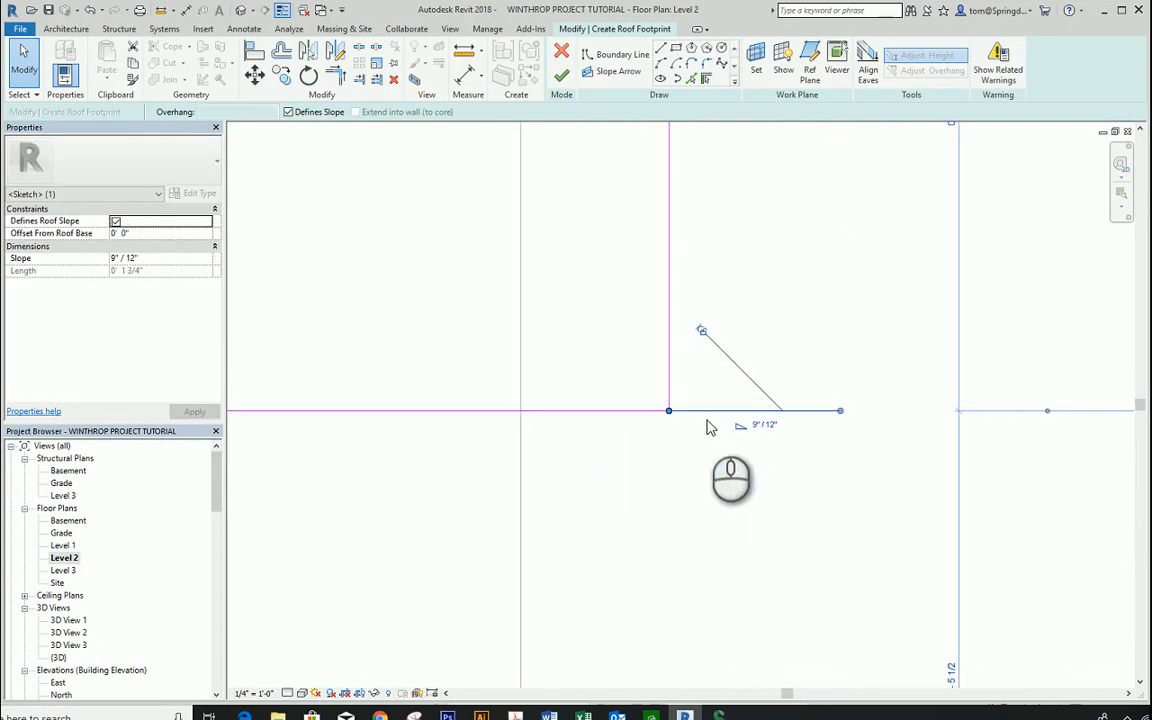
pyautogui.moveTo(840, 417); pyautogui.dragTo(672, 412)
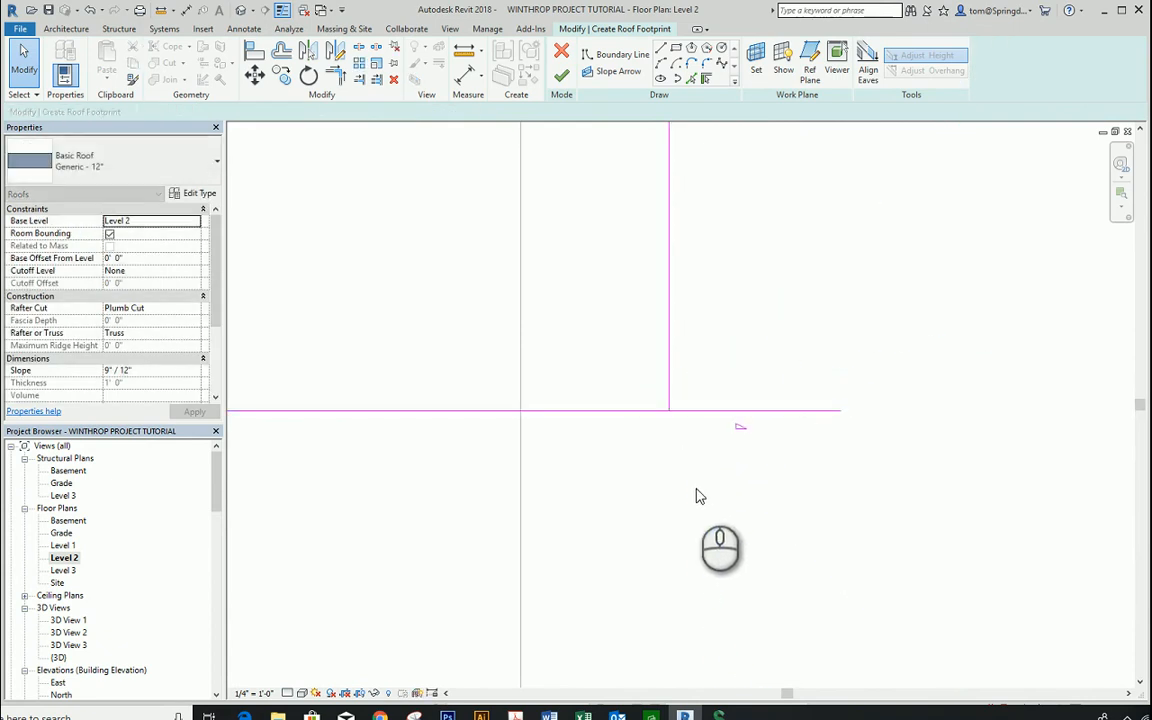
pyautogui.click(806, 414)
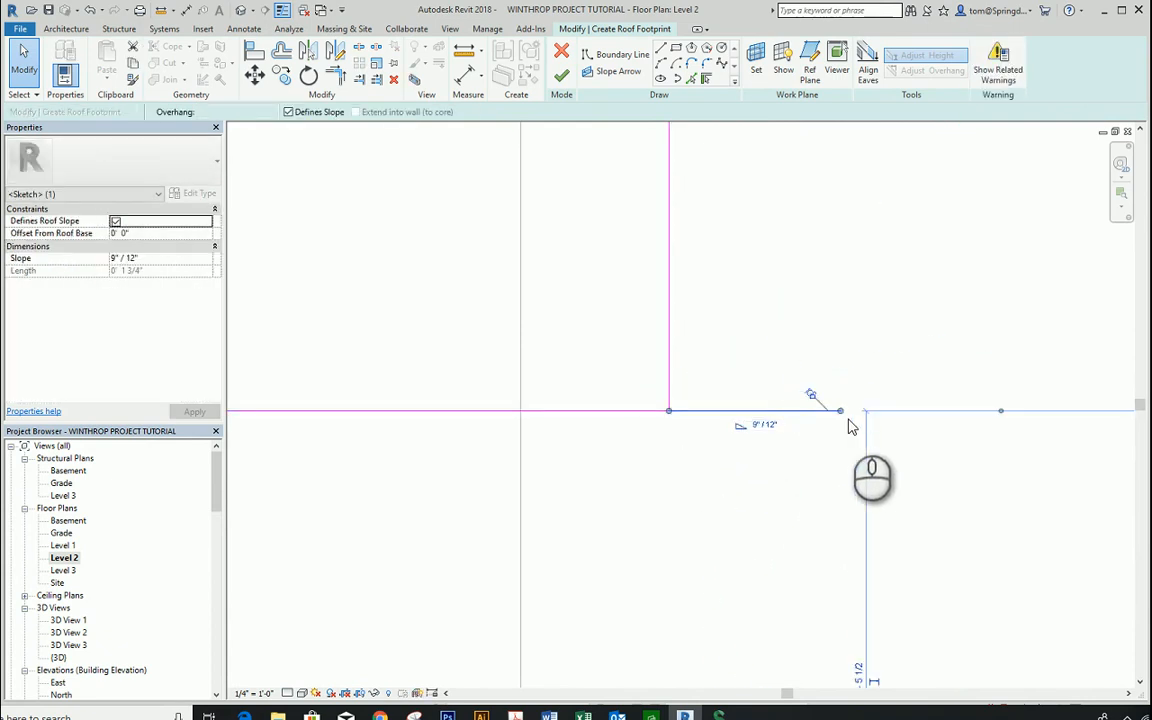
pyautogui.moveTo(840, 417); pyautogui.dragTo(678, 412)
pyautogui.scroll(-4, 808, 525)
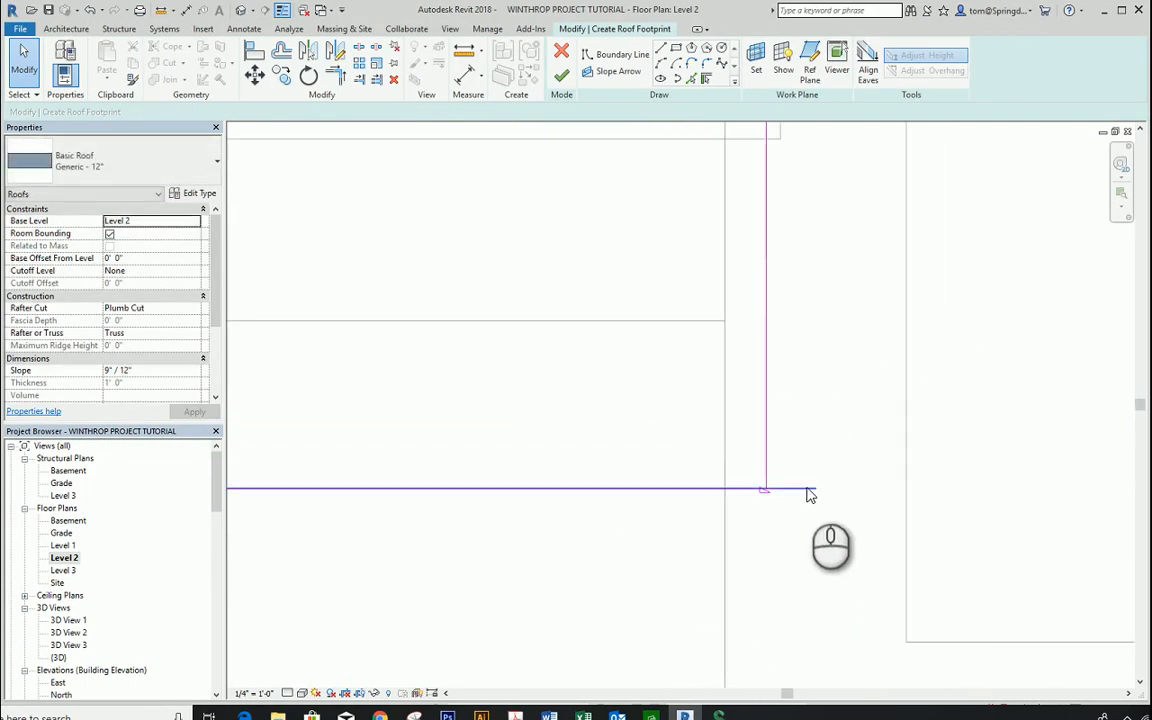
# Step: Shorten the house-side boundary line to the roof edge line at the corner away from the stair and try to finish the footprint
pyautogui.click(807, 490)
pyautogui.scroll(-3, 880, 563)
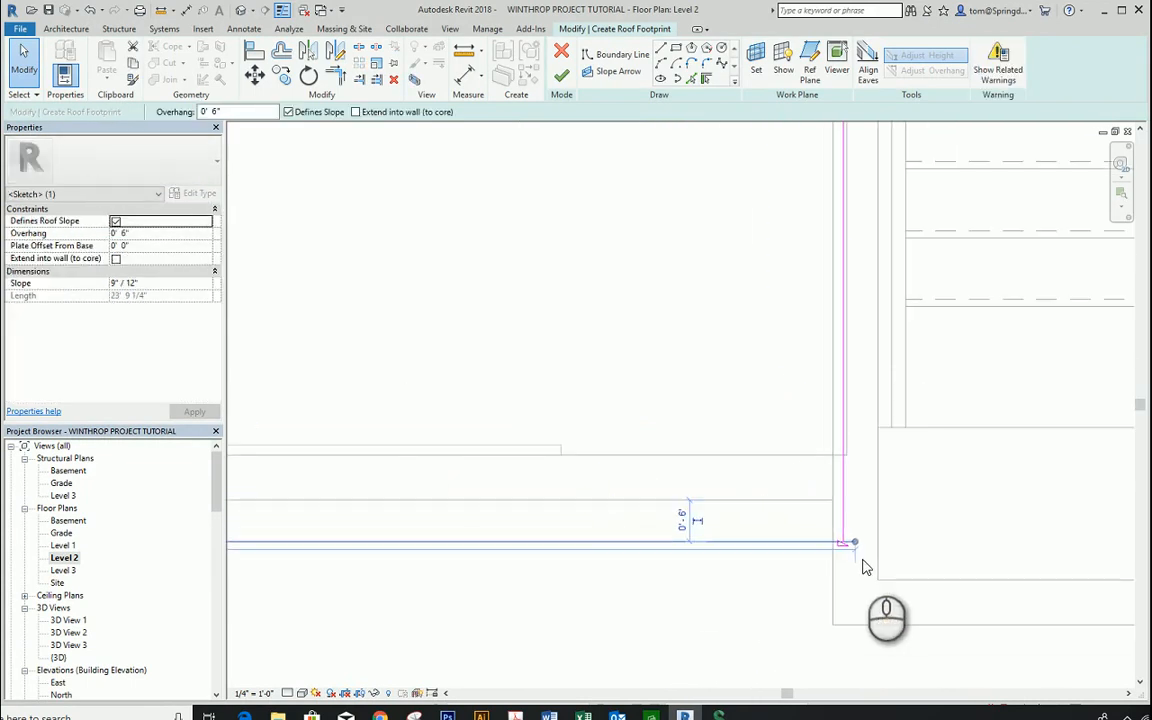
pyautogui.moveTo(865, 567); pyautogui.dragTo(802, 638, button='middle')
pyautogui.scroll(-4, 810, 622)
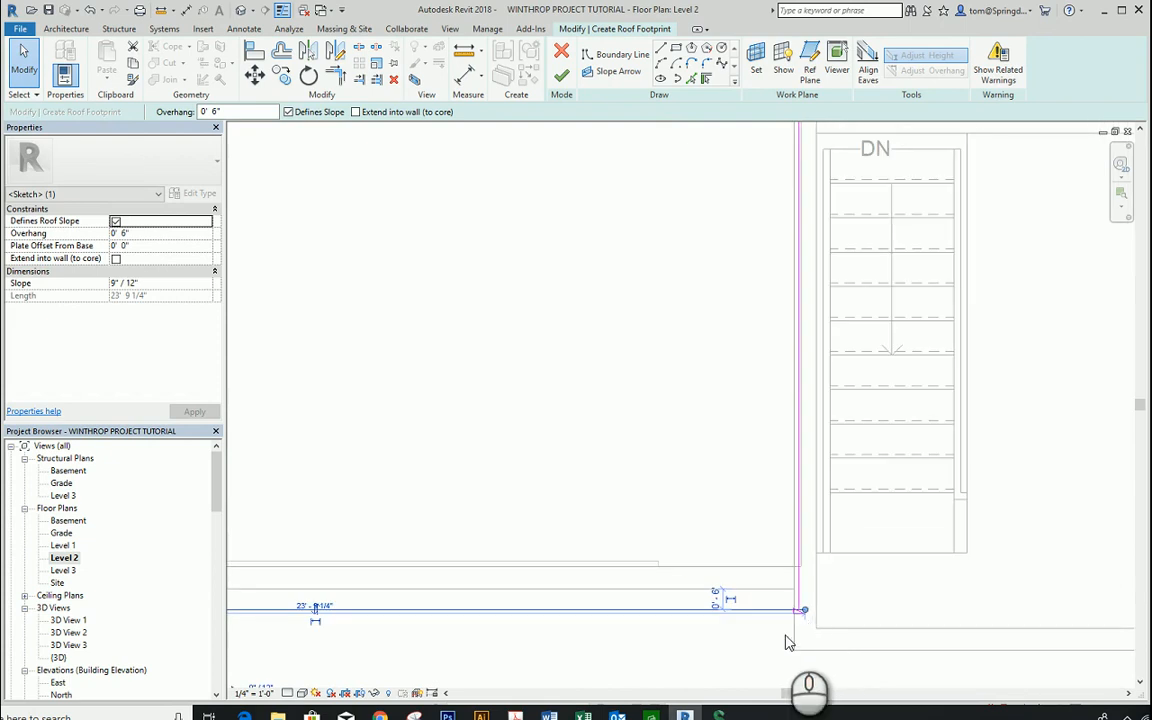
pyautogui.scroll(-4, 730, 652)
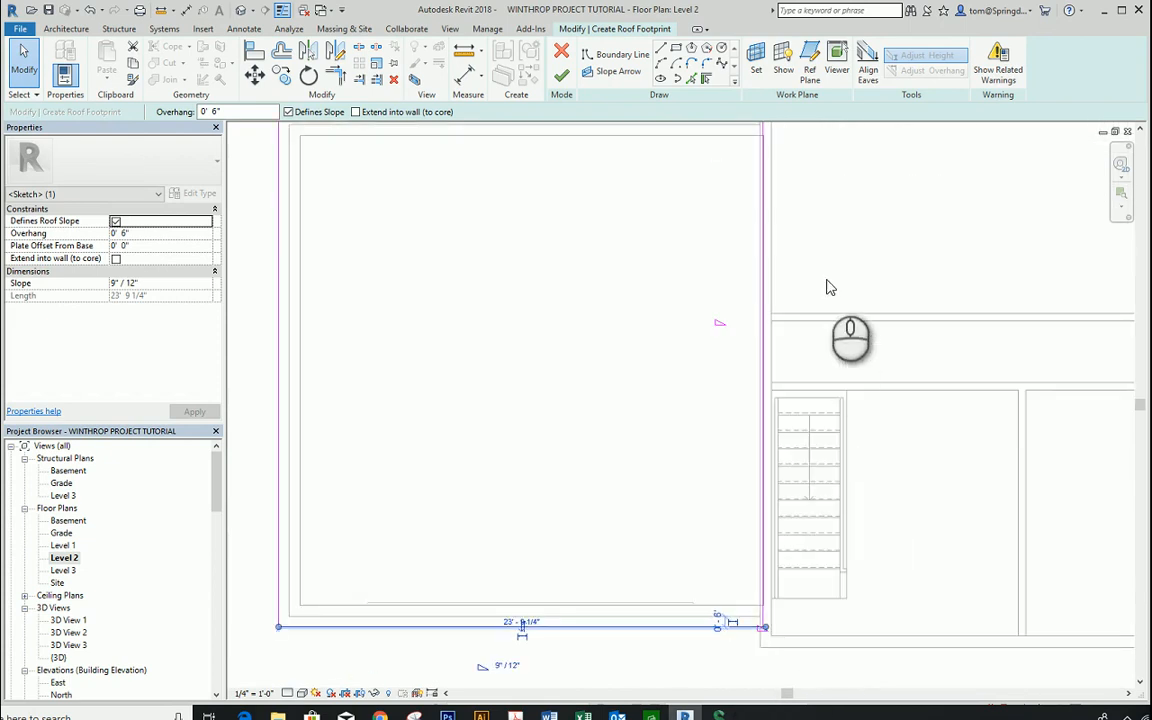
pyautogui.scroll(-1, 785, 547)
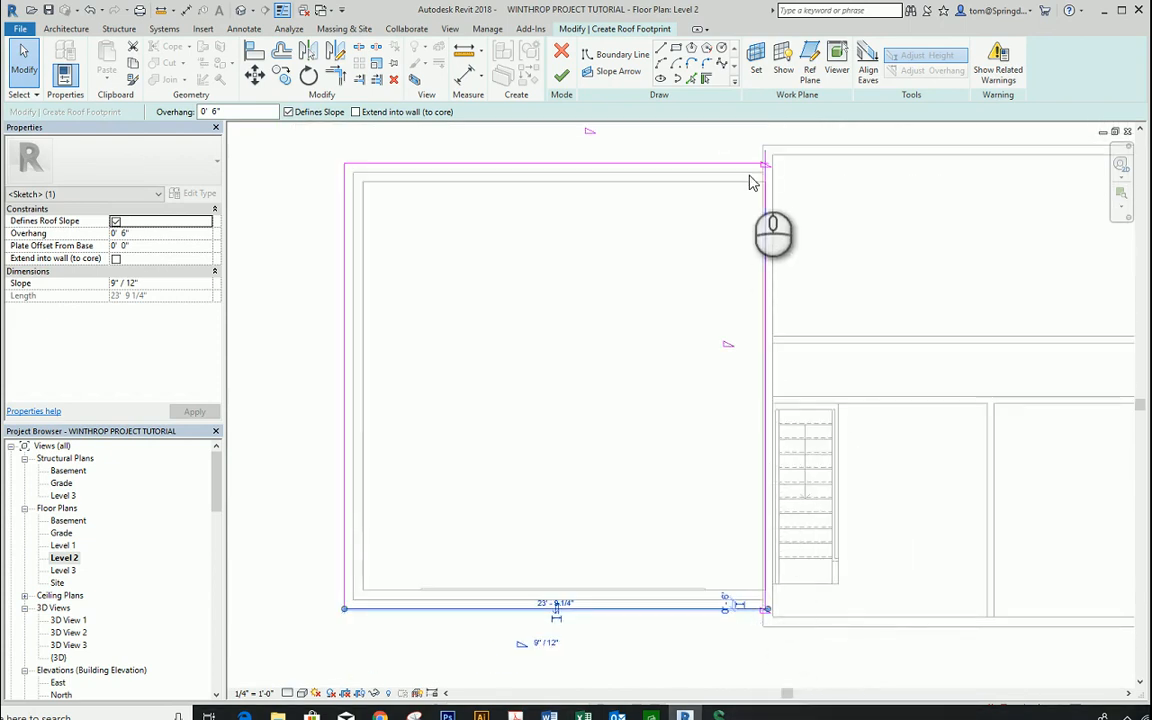
pyautogui.scroll(5, 793, 148)
pyautogui.moveTo(793, 148)
pyautogui.mouseDown(button='middle')
pyautogui.moveTo(797, 283)
pyautogui.moveTo(784, 326)
pyautogui.mouseUp(button='middle')
pyautogui.click(766, 324)
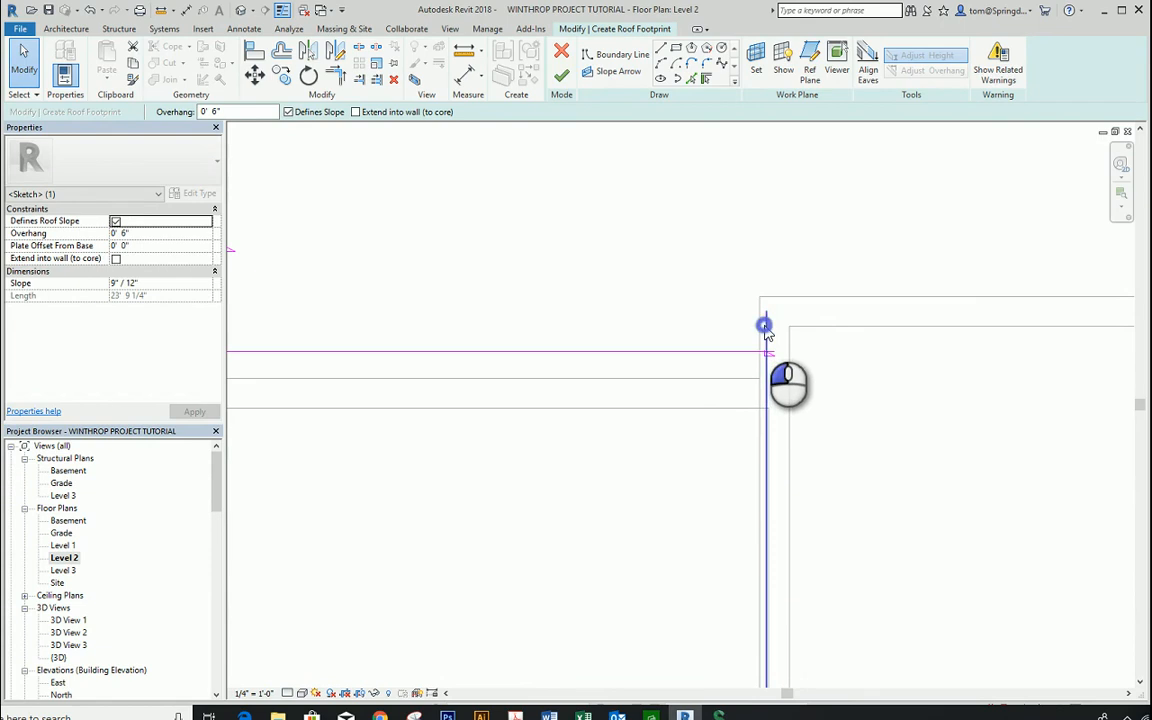
pyautogui.moveTo(766, 312); pyautogui.dragTo(770, 355)
pyautogui.click(828, 373)
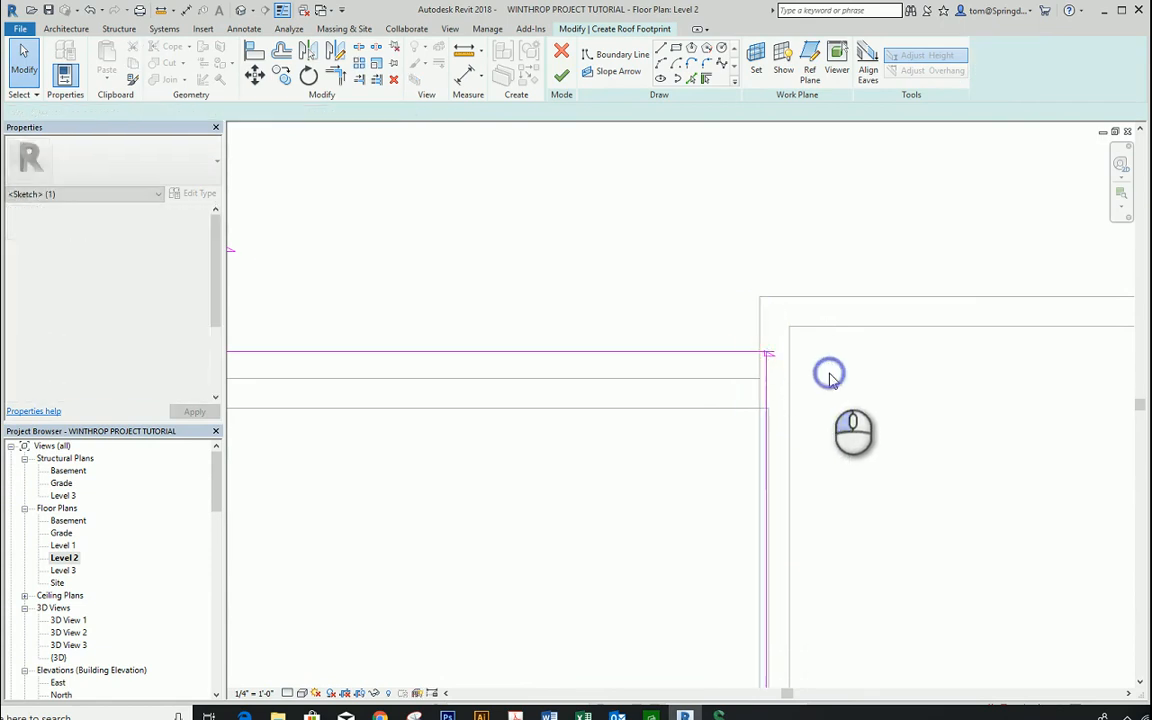
pyautogui.click(562, 78)
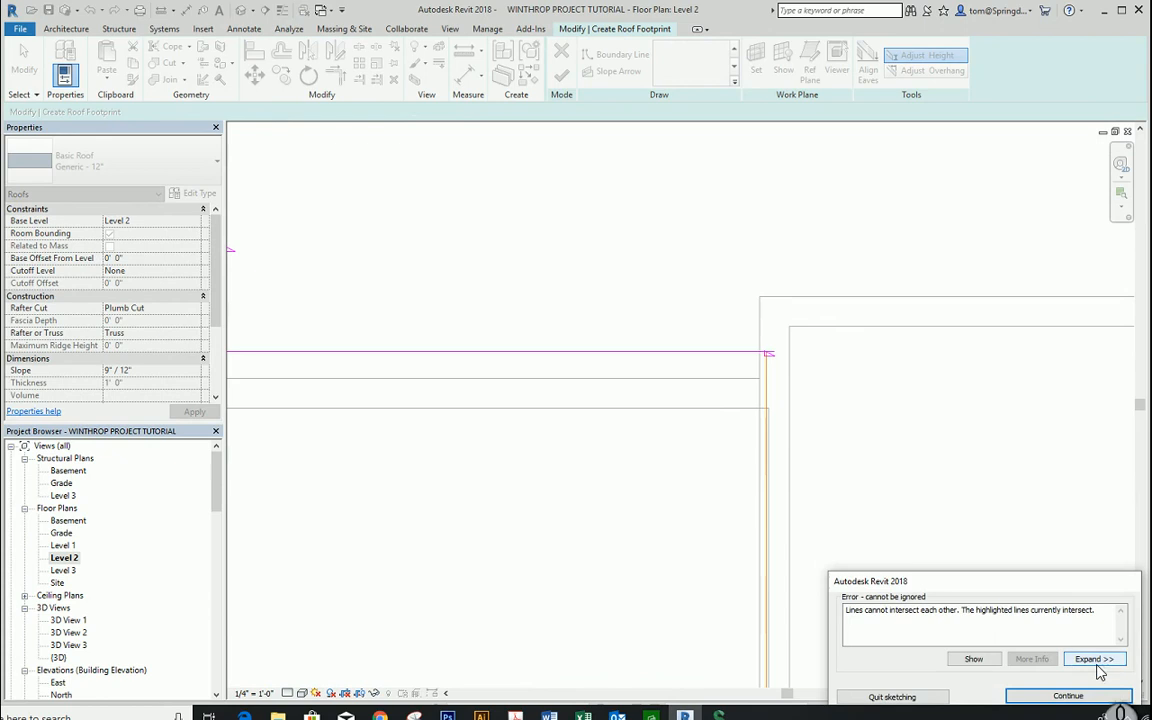
pyautogui.click(1084, 696)
# Step: Trim back the overshooting roof edge line at the corner away from the stair to end at the house-side line
pyautogui.scroll(4, 771, 368)
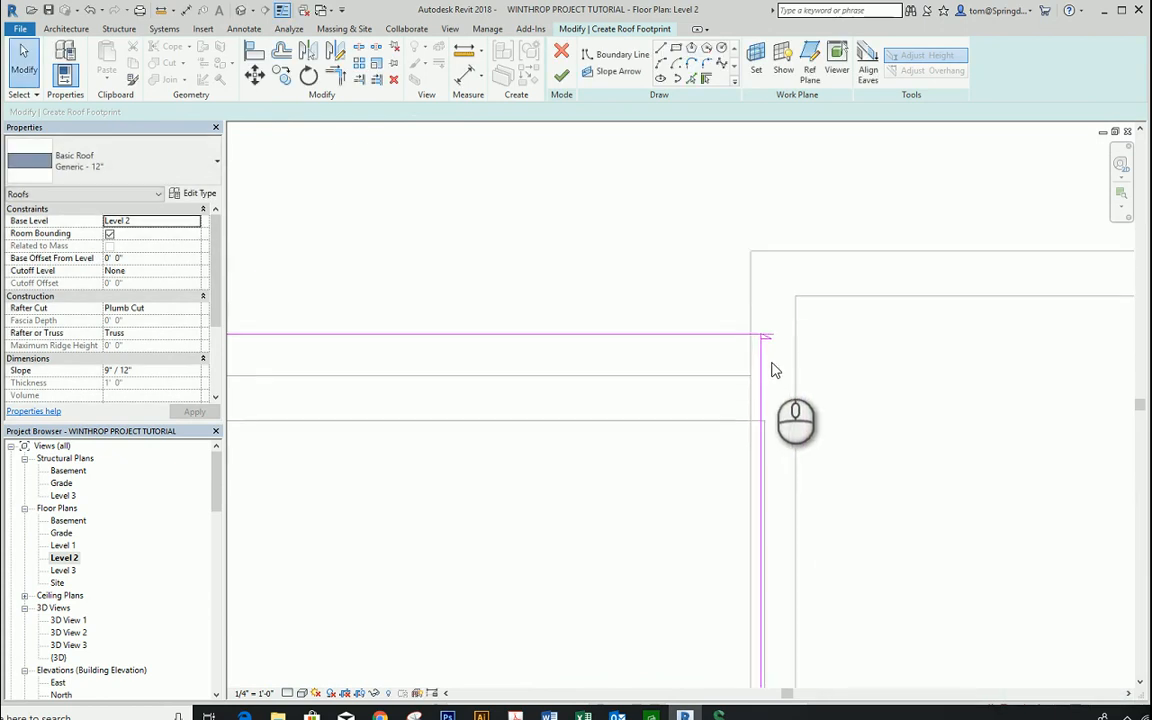
pyautogui.scroll(2, 771, 368)
pyautogui.click(766, 266)
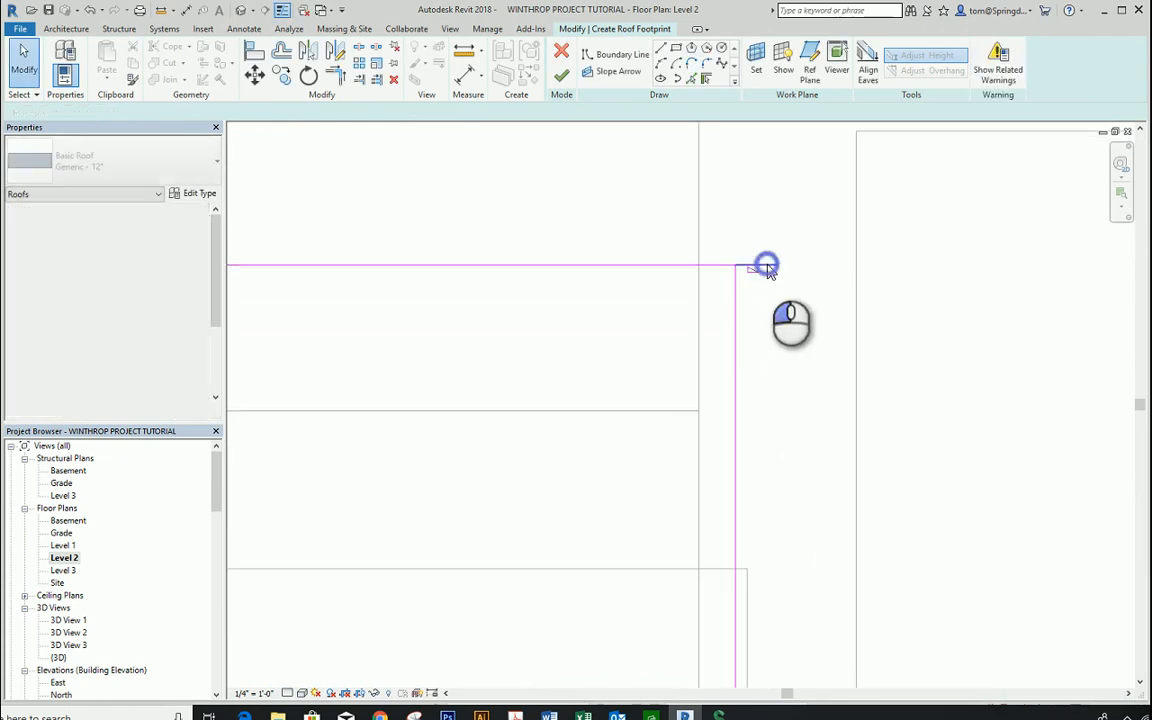
pyautogui.press('Escape')
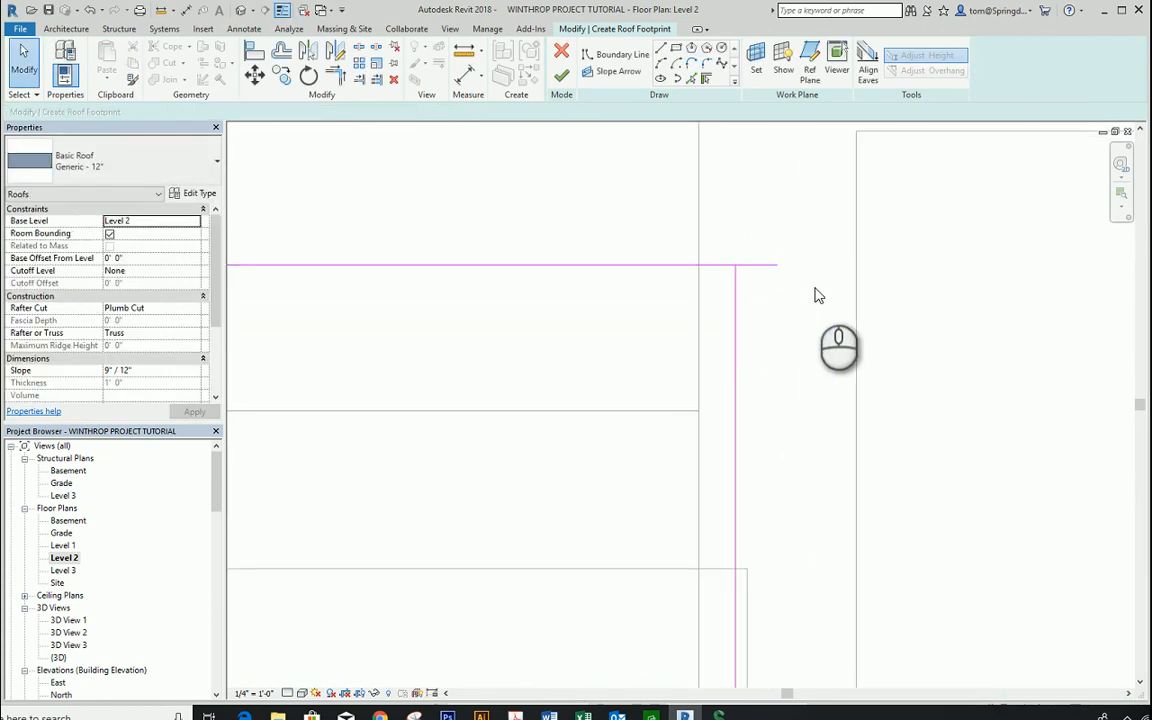
pyautogui.click(766, 266)
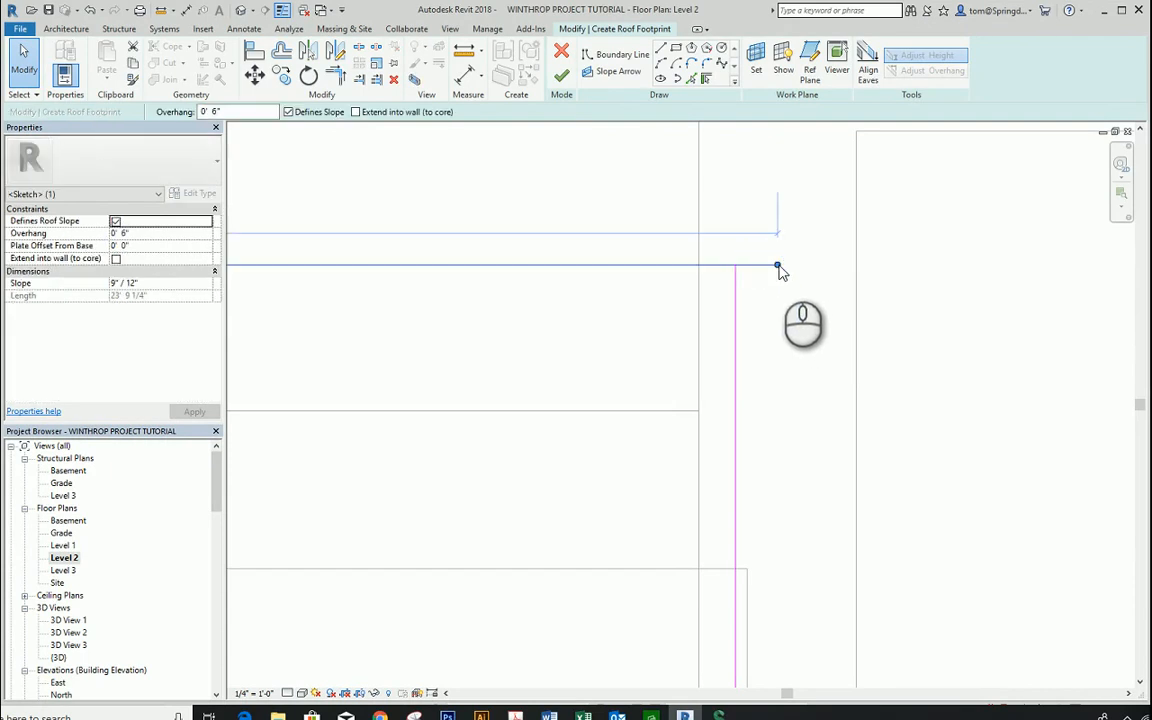
pyautogui.moveTo(779, 266); pyautogui.dragTo(735, 266)
pyautogui.click(766, 312)
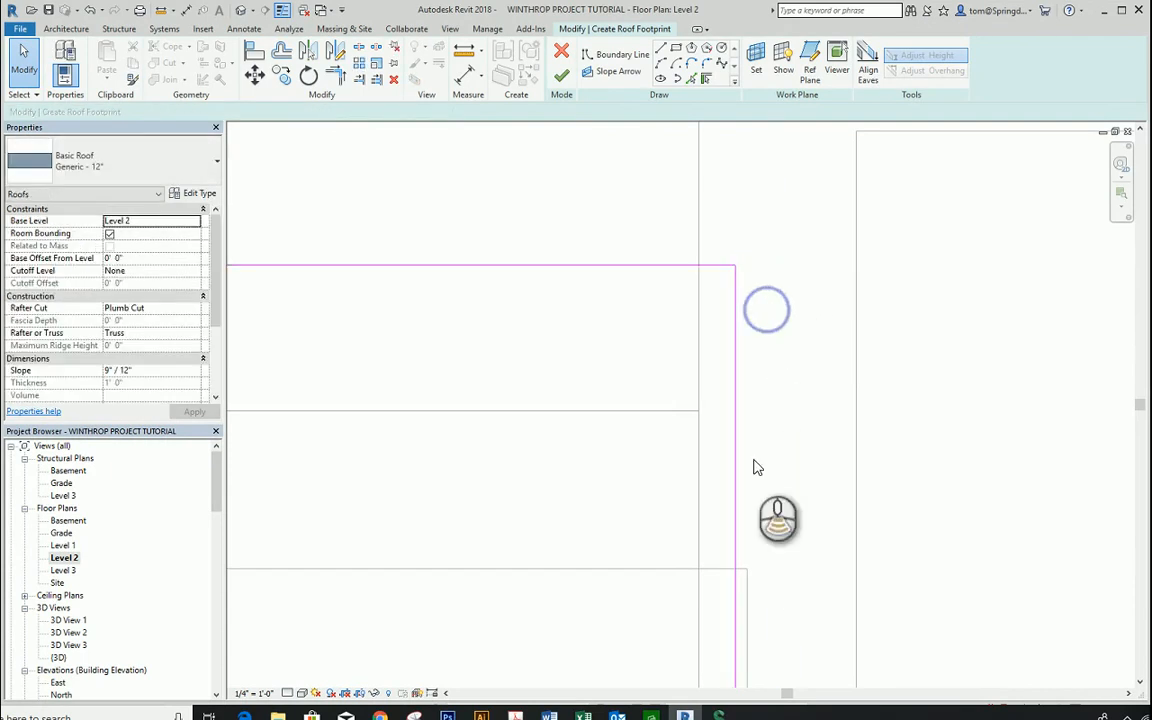
# Step: Trim back the stair-side roof edge line to end at the house-side boundary line and try to finish the footprint
pyautogui.scroll(-3, 757, 467)
pyautogui.moveTo(722, 514)
pyautogui.mouseDown(button='middle')
pyautogui.moveTo(740, 347)
pyautogui.moveTo(851, 465)
pyautogui.moveTo(856, 607)
pyautogui.moveTo(856, 489)
pyautogui.moveTo(823, 625)
pyautogui.moveTo(855, 131)
pyautogui.moveTo(838, 110)
pyautogui.moveTo(856, 643)
pyautogui.moveTo(818, 283)
pyautogui.mouseUp(button='middle')
pyautogui.scroll(4, 830, 568)
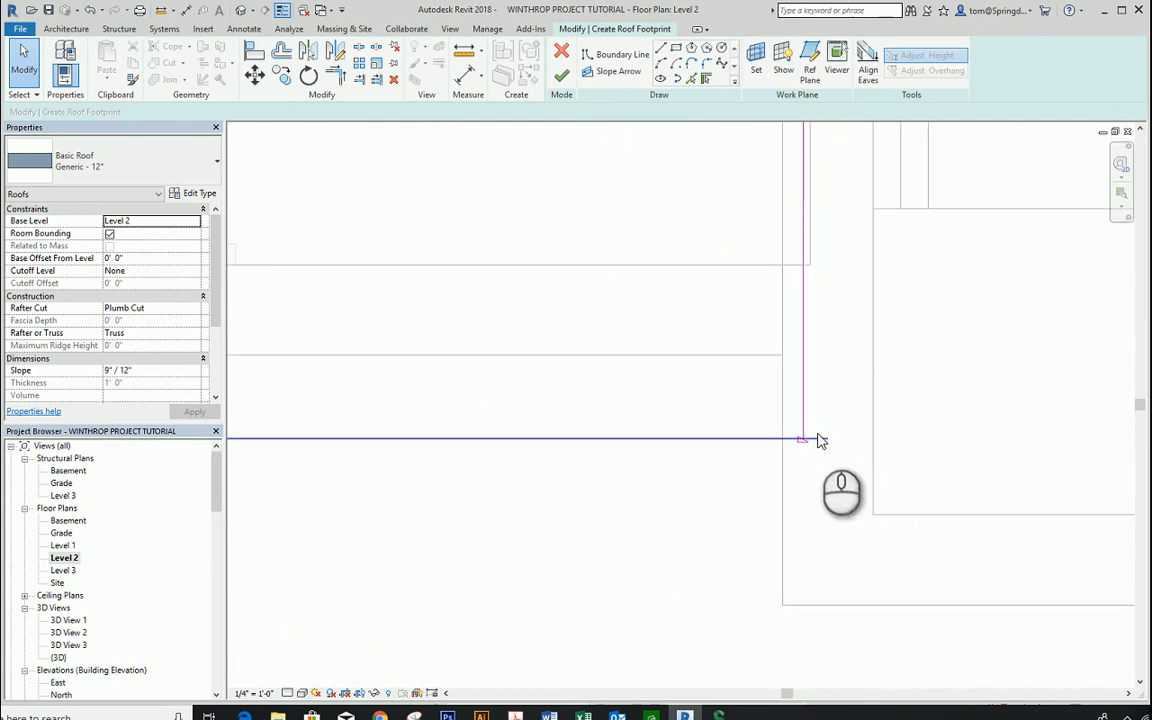
pyautogui.click(818, 440)
pyautogui.click(826, 440)
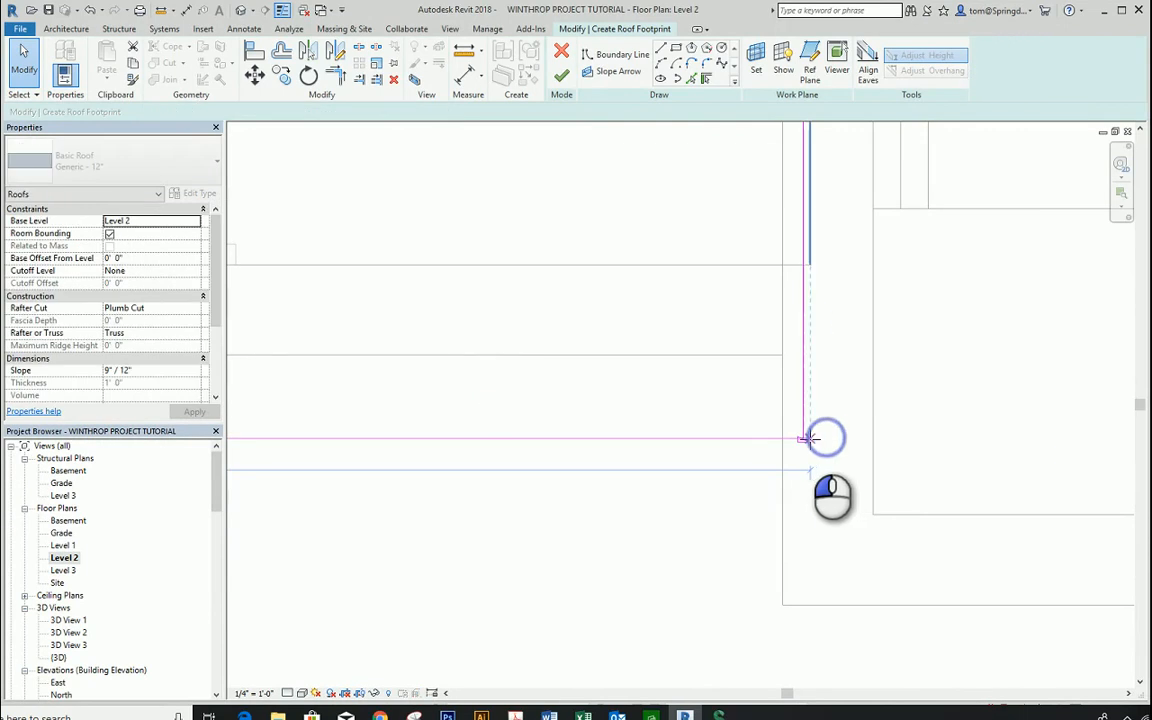
pyautogui.click(805, 438)
pyautogui.click(697, 537)
pyautogui.scroll(-4, 697, 537)
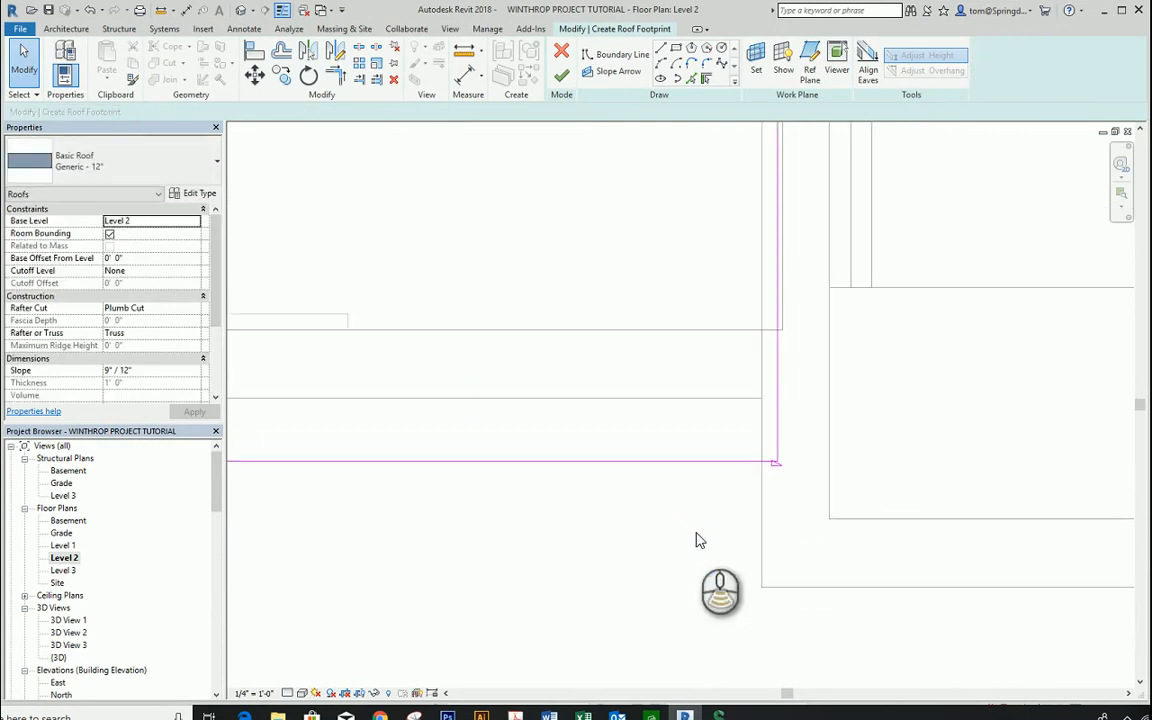
pyautogui.click(561, 75)
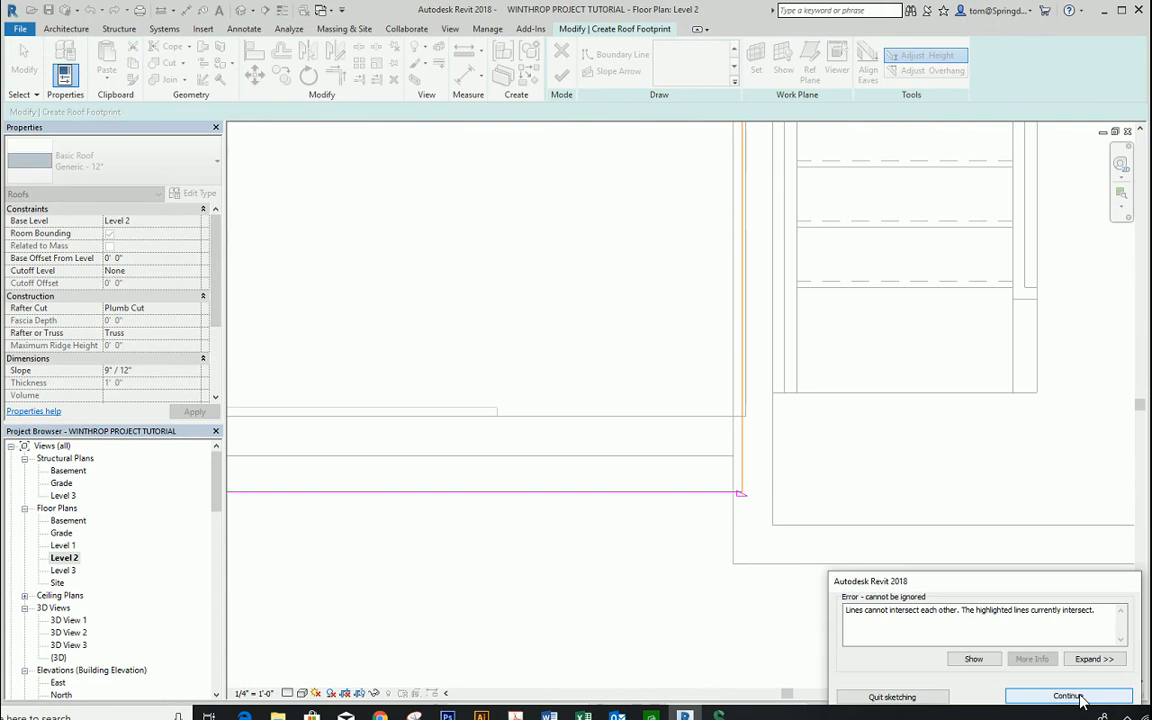
pyautogui.click(1079, 697)
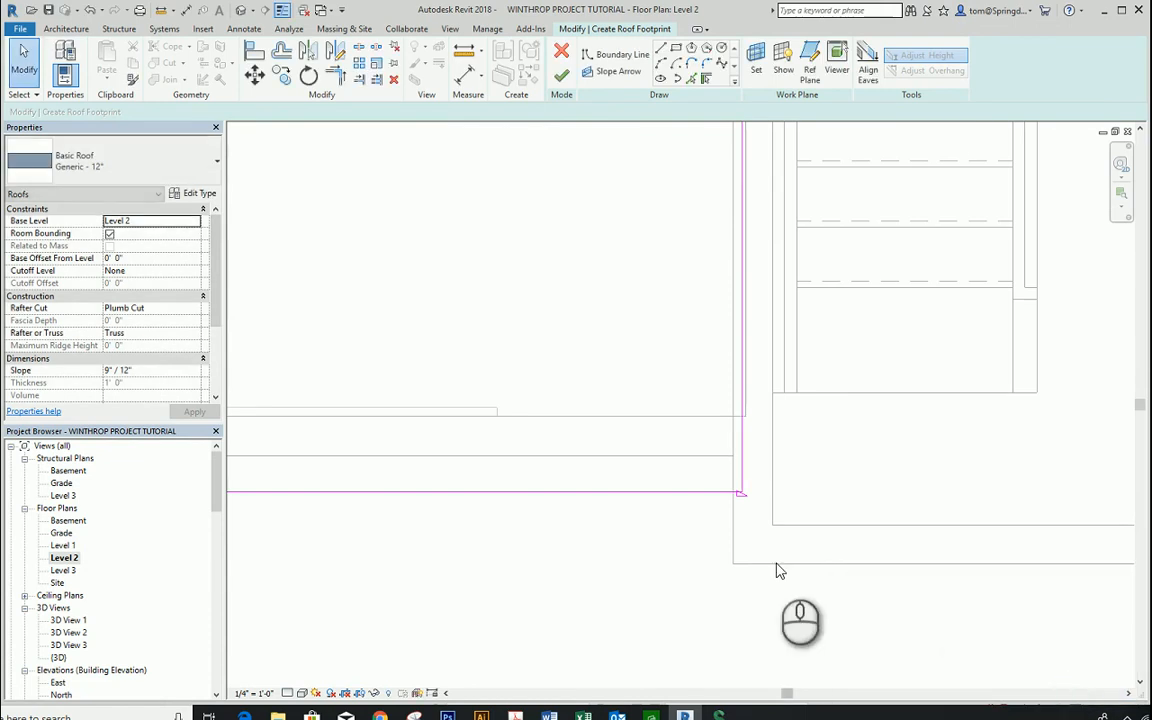
# Step: Check the house-side corner away from the stair and try again to finish the garage roof footprint
pyautogui.scroll(5, 753, 470)
pyautogui.scroll(5, 753, 485)
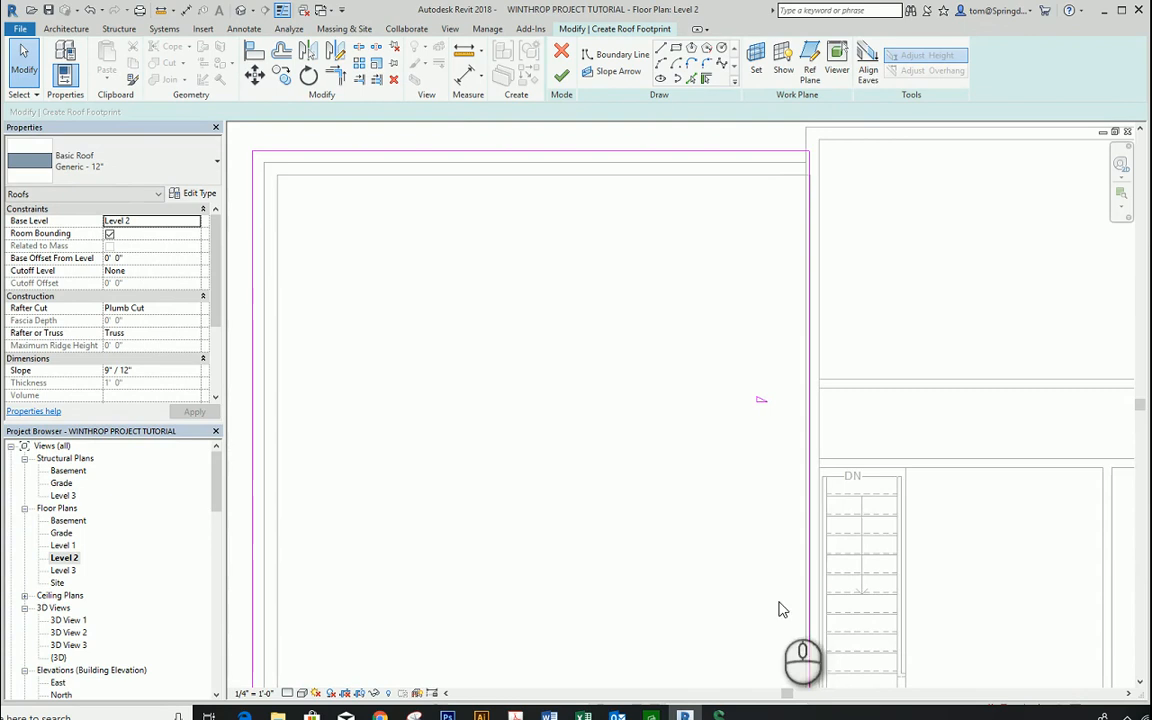
pyautogui.scroll(5, 823, 180)
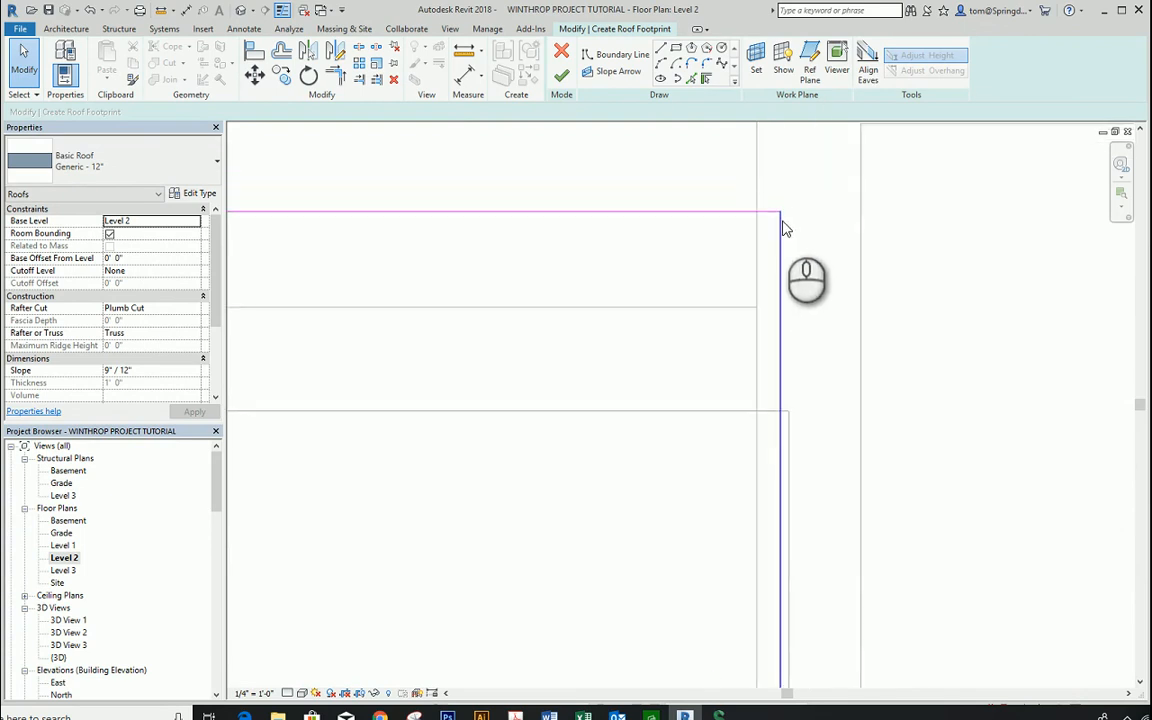
pyautogui.scroll(-5, 789, 272)
pyautogui.moveTo(786, 503); pyautogui.dragTo(812, 301, button='middle')
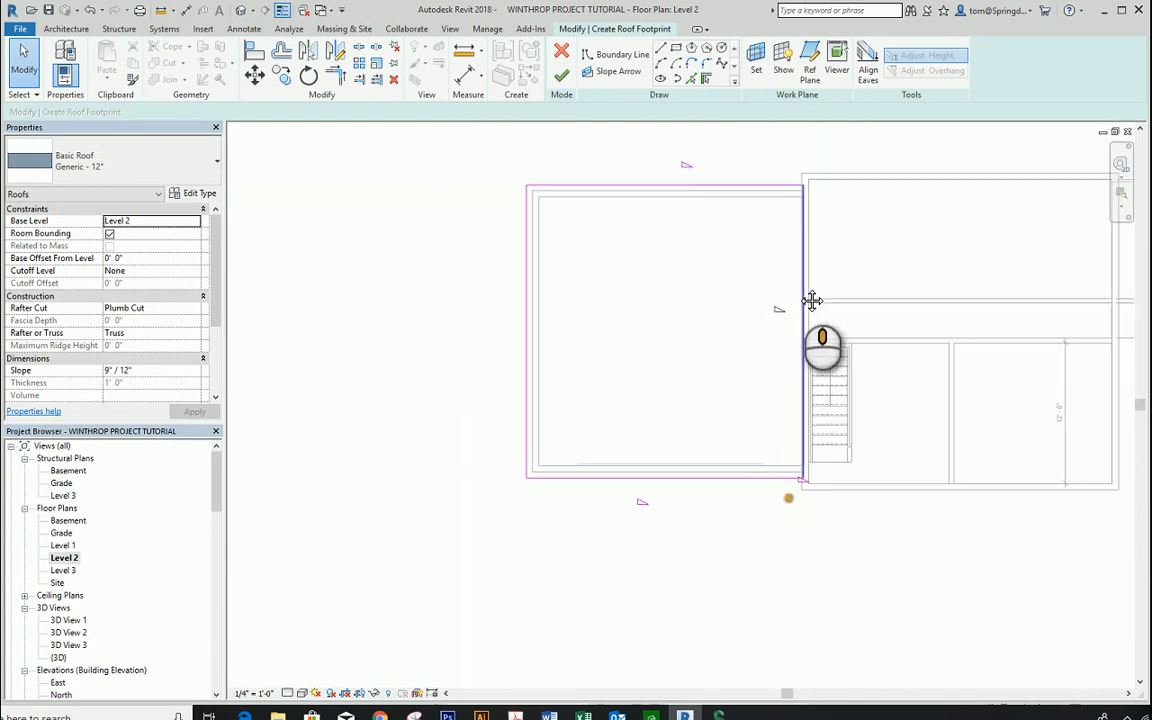
pyautogui.click(561, 77)
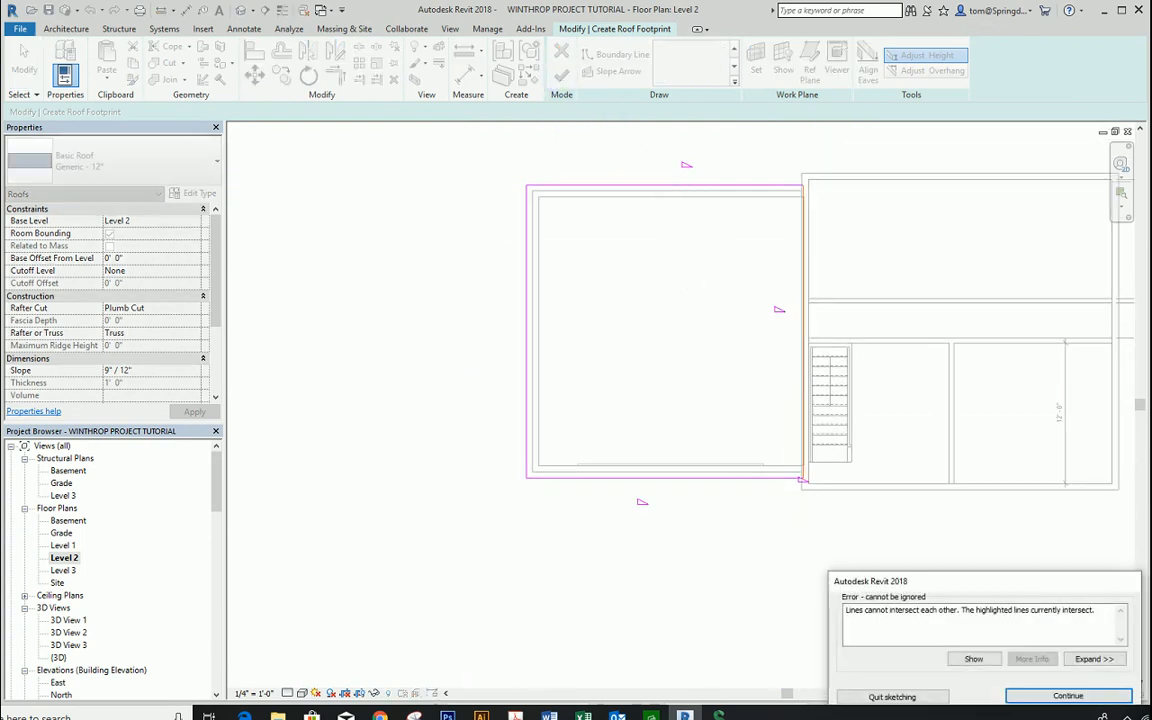
pyautogui.click(1068, 695)
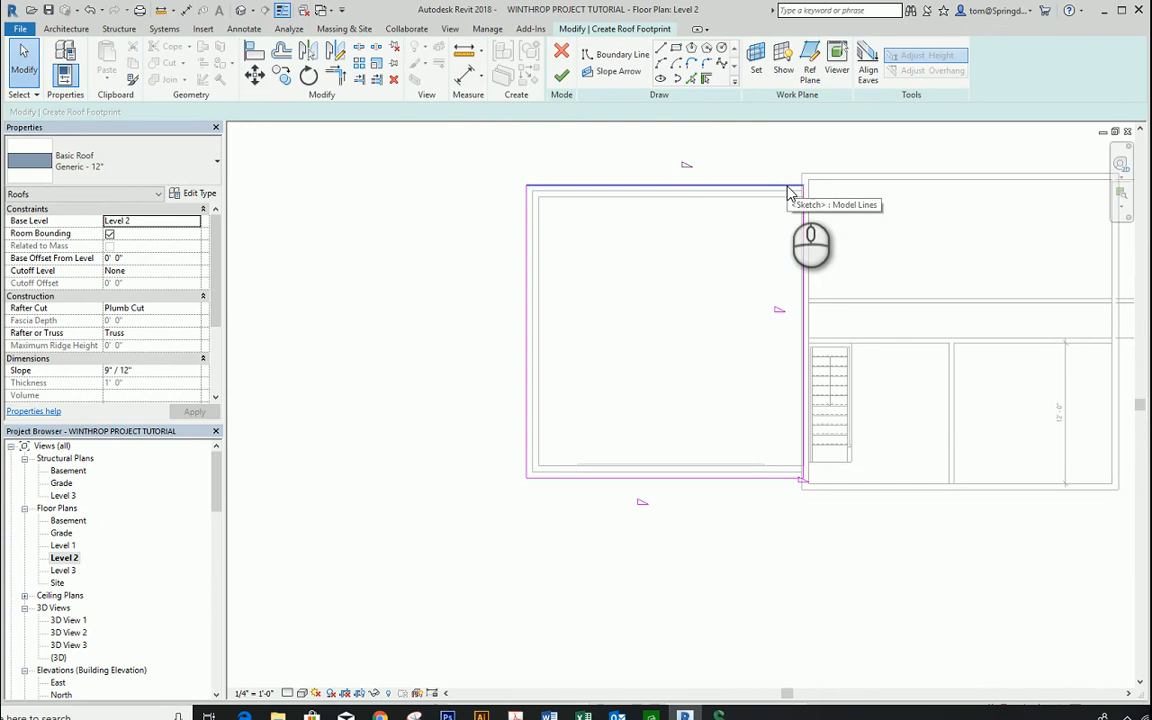
pyautogui.click(561, 75)
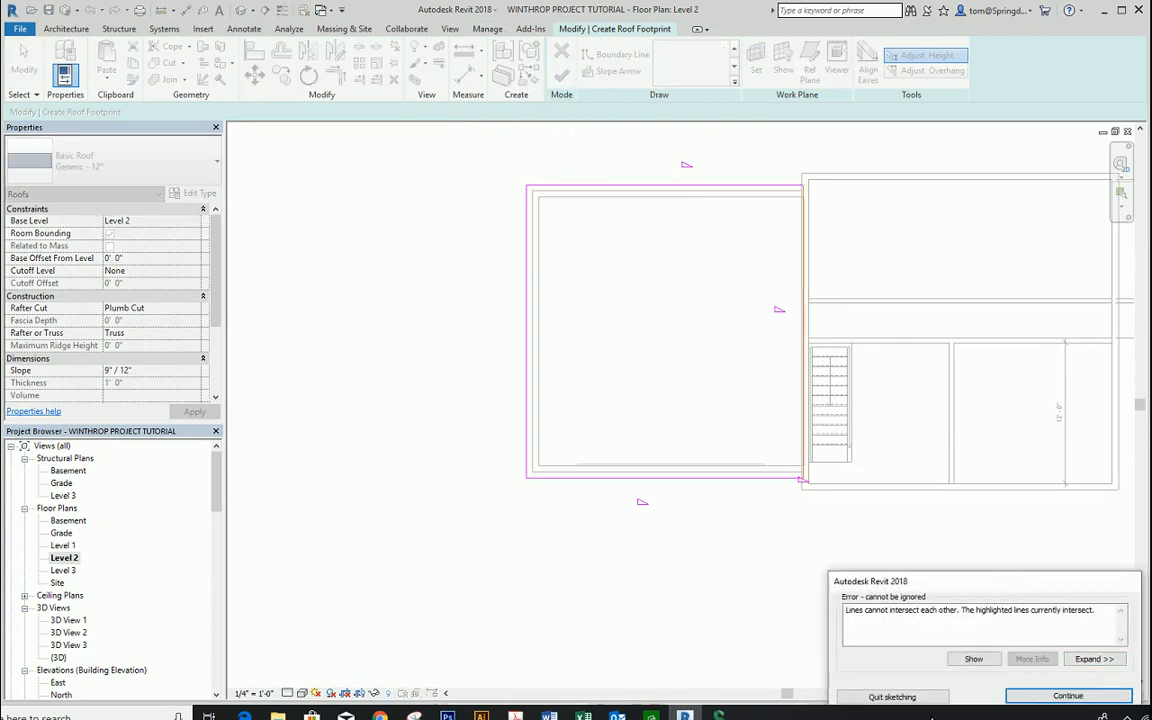
pyautogui.click(1066, 696)
# Step: Examine where the house-side boundary line and the roof edge line meet at the stair-side corner of the garage roof sketch
pyautogui.scroll(6, 800, 490)
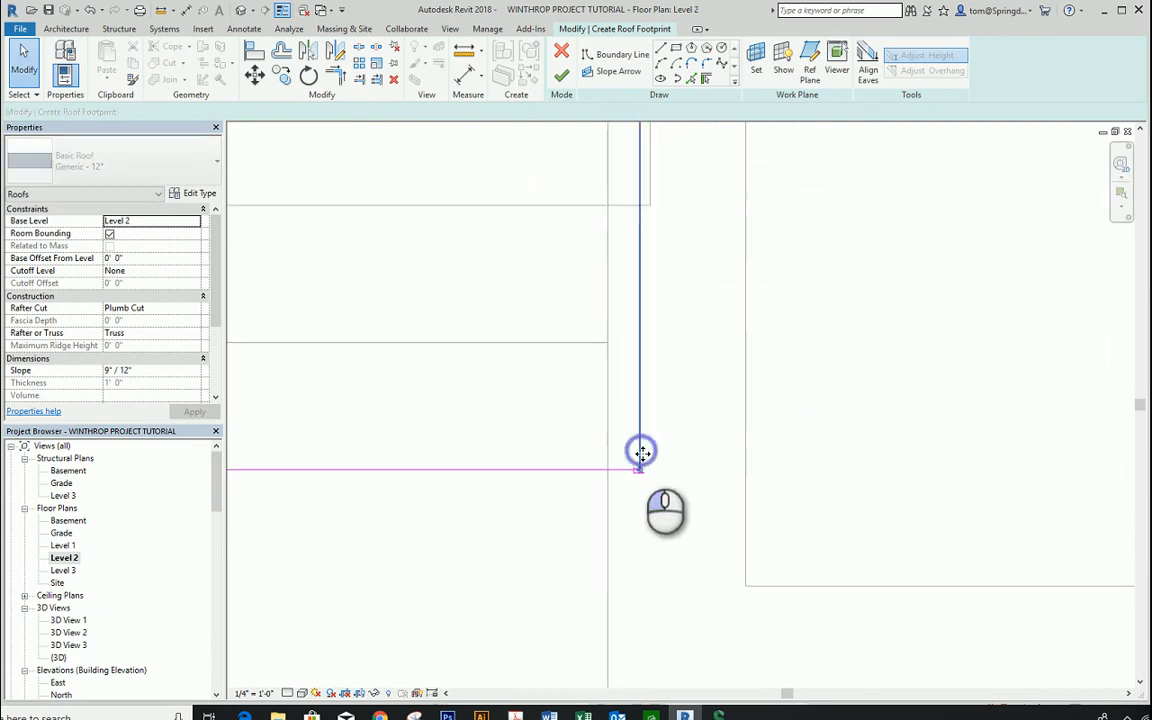
pyautogui.click(642, 452)
pyautogui.scroll(3, 601, 454)
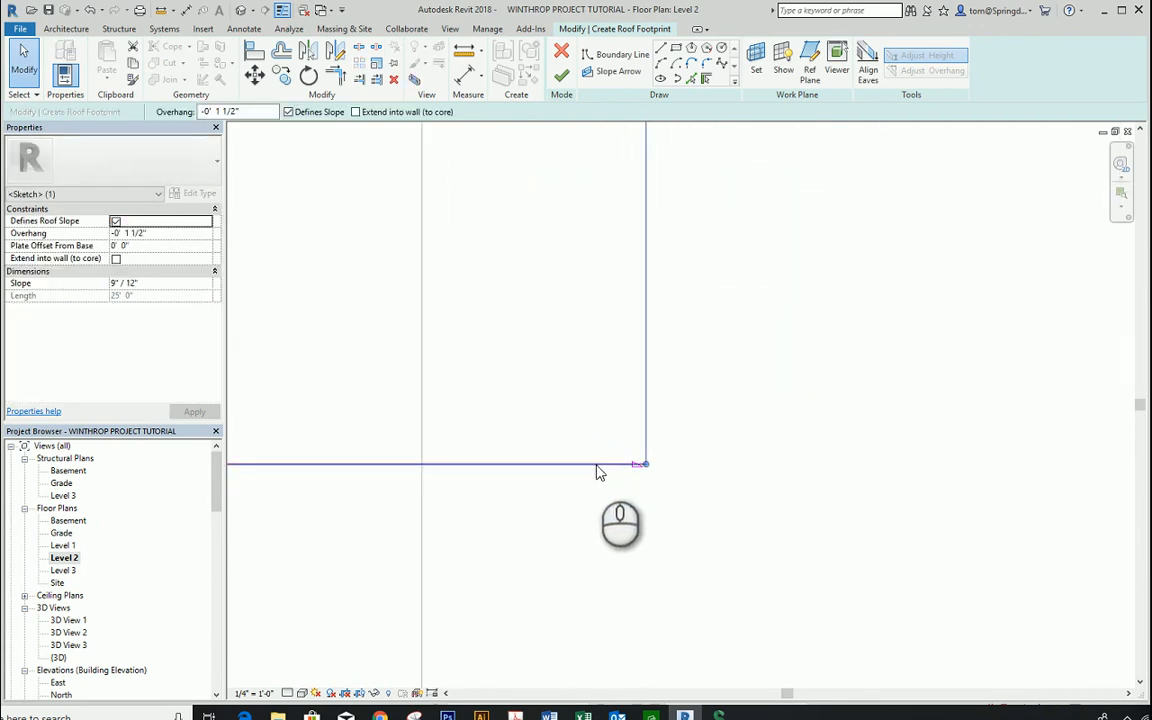
pyautogui.click(597, 467)
pyautogui.scroll(6, 648, 485)
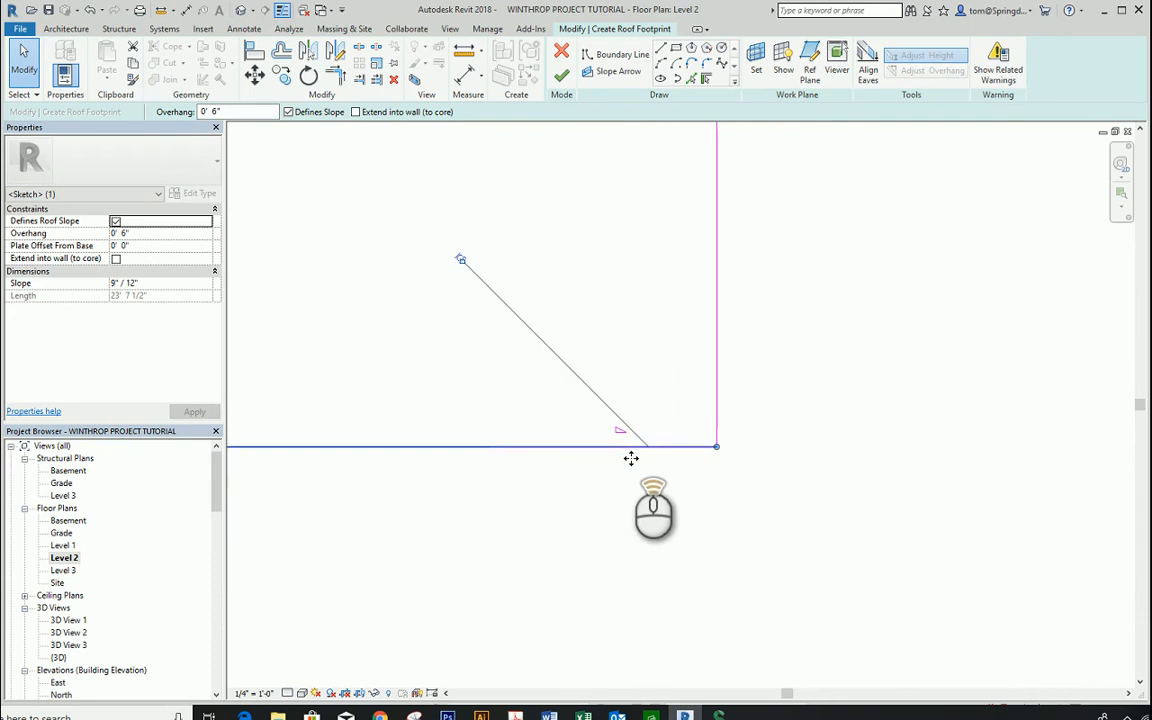
pyautogui.click(729, 501)
pyautogui.scroll(-10, 731, 502)
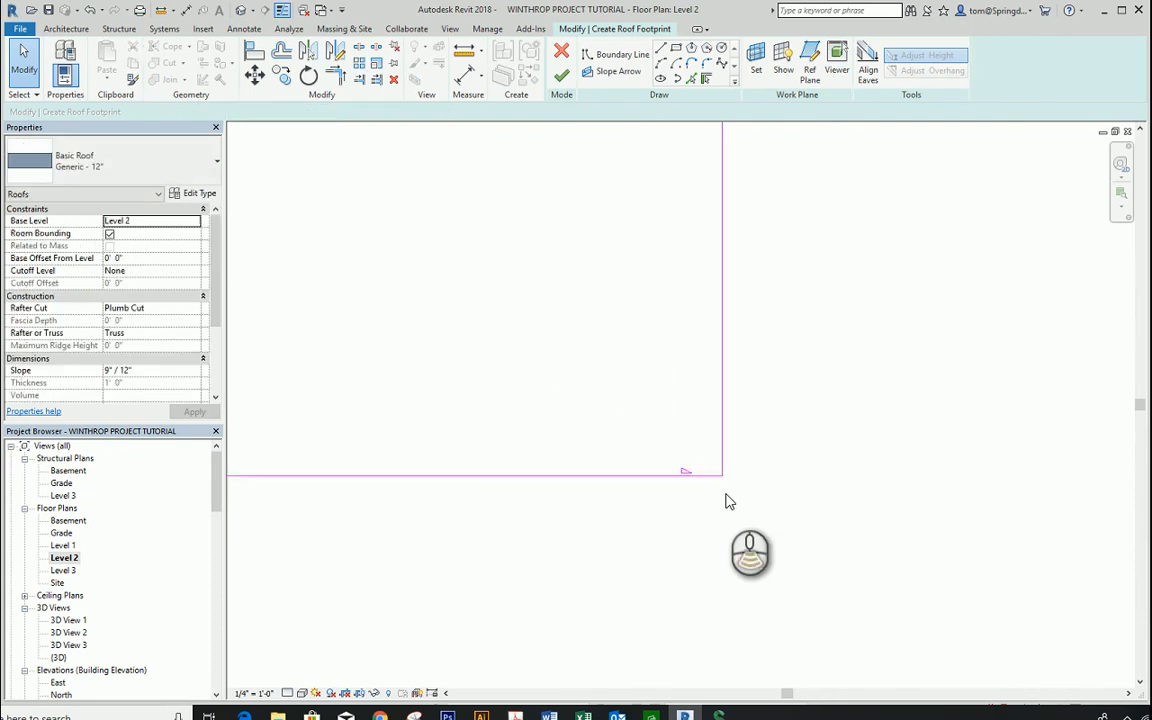
pyautogui.scroll(5, 732, 500)
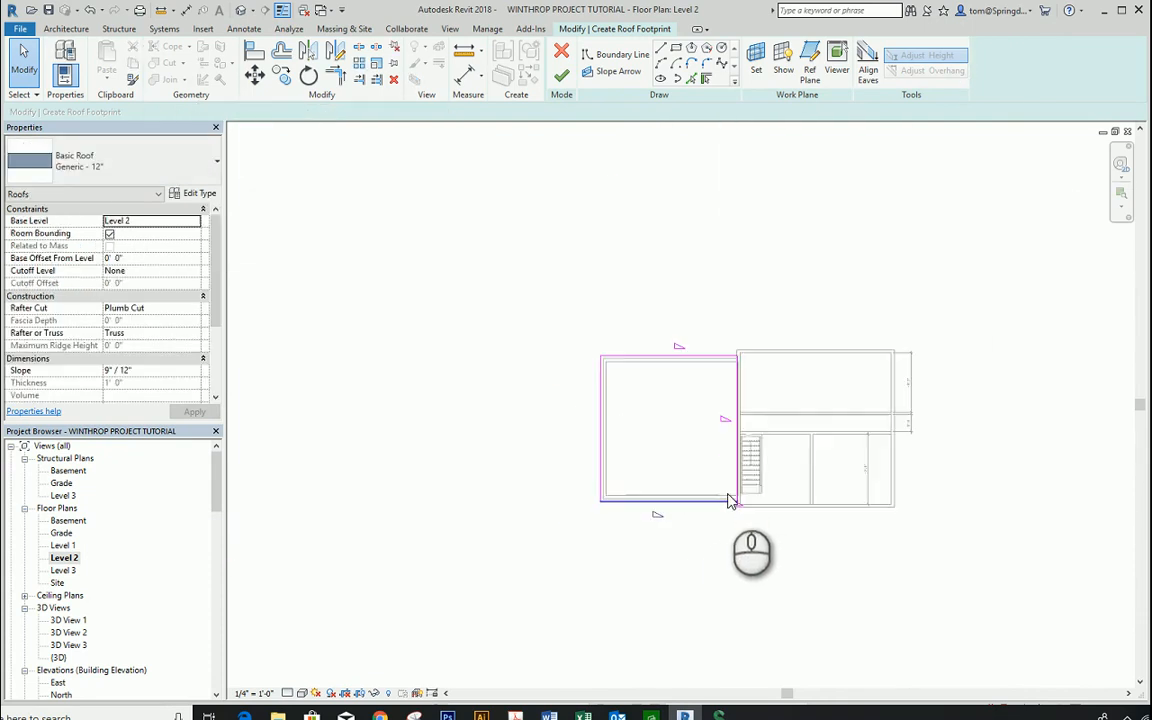
# Step: Discard the unfinished garage roof sketch and start a new roof by footprint on Level 2
pyautogui.click(561, 55)
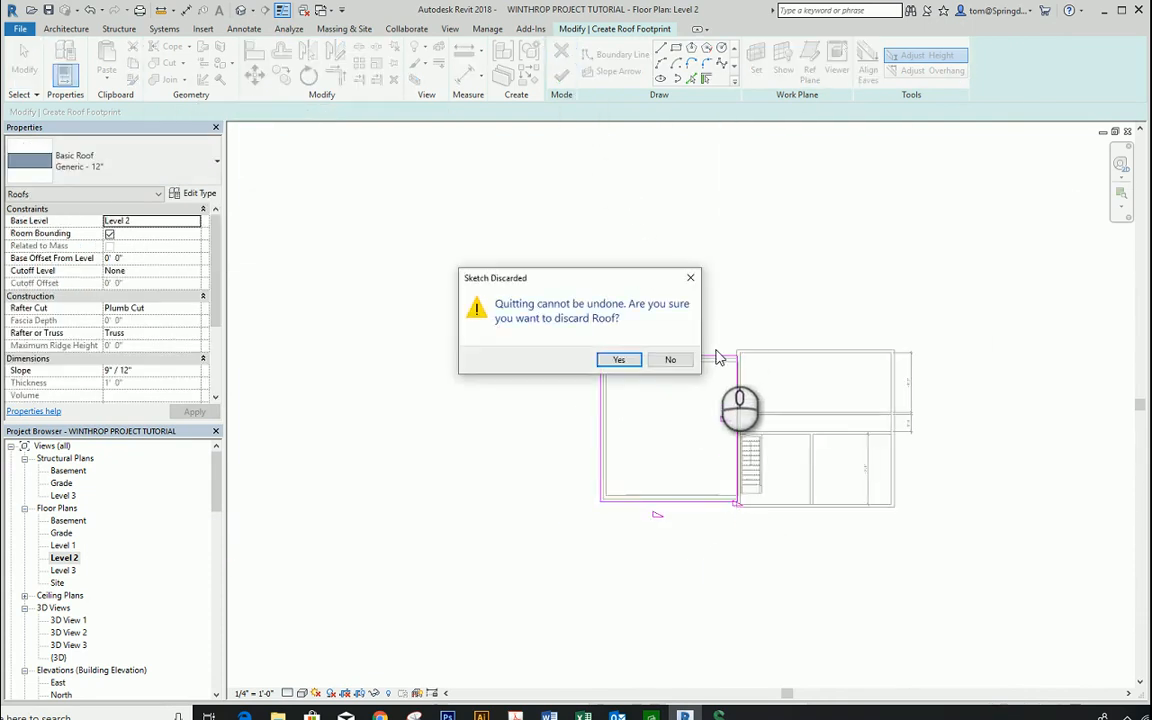
pyautogui.click(621, 359)
pyautogui.scroll(3, 730, 432)
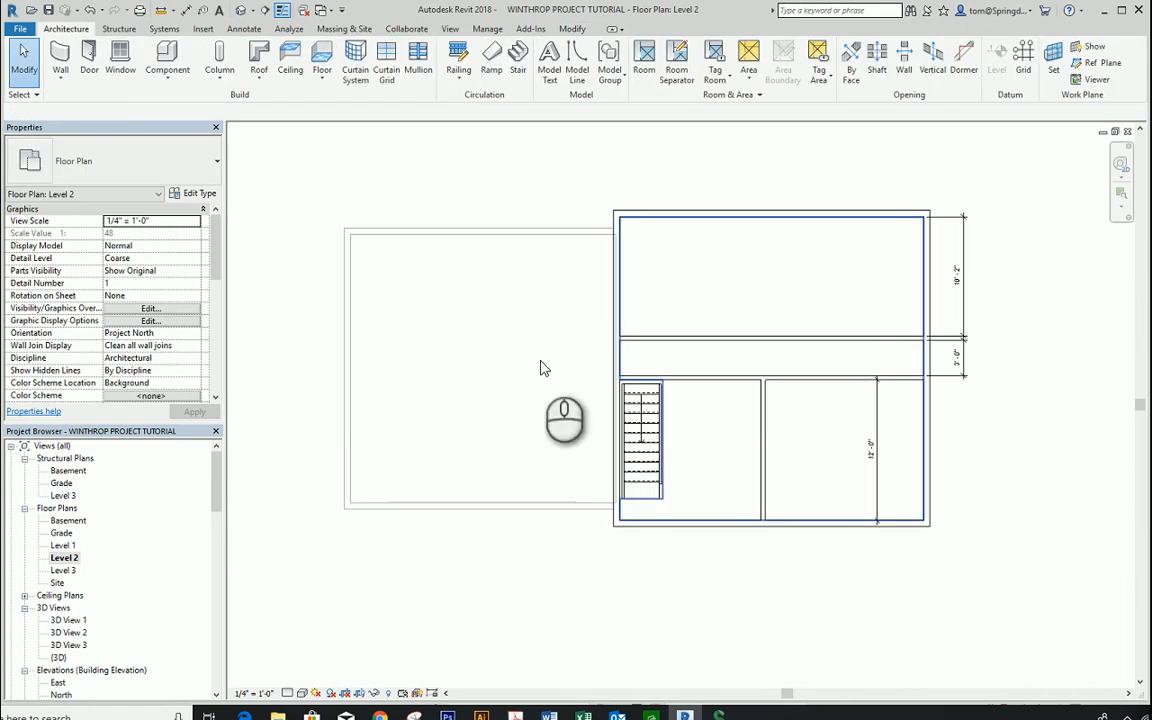
pyautogui.moveTo(490, 360); pyautogui.dragTo(615, 390, button='middle')
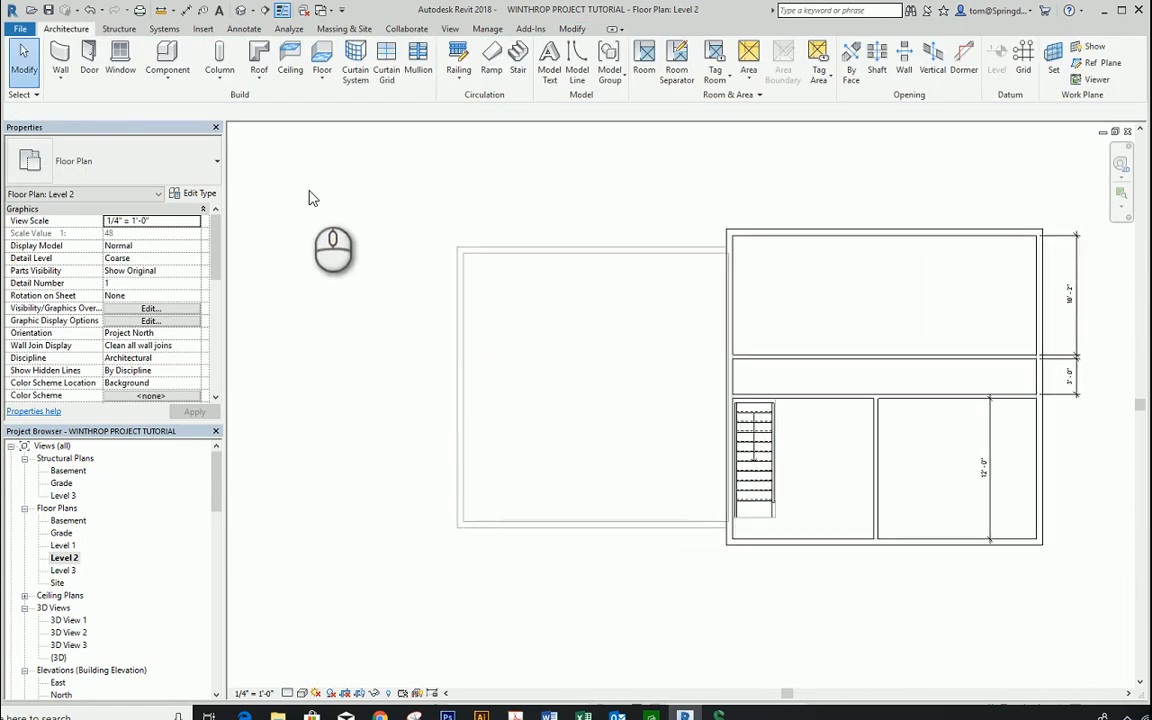
pyautogui.click(262, 80)
pyautogui.click(280, 102)
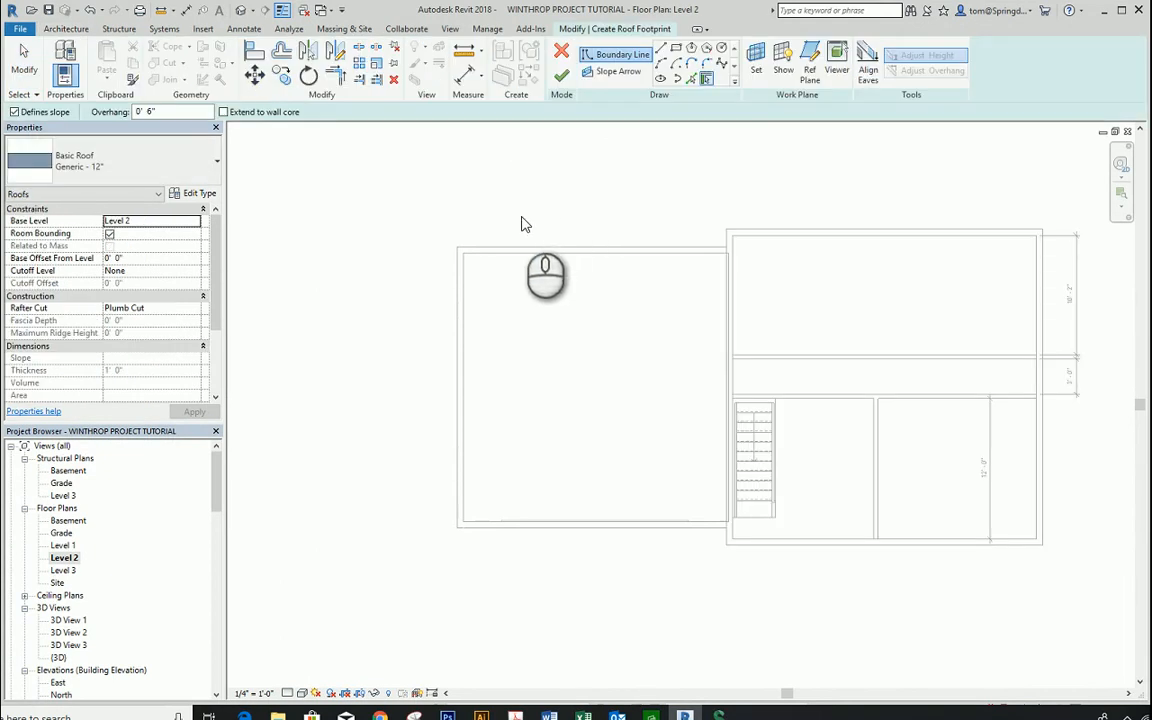
# Step: Outline the garage roof with slope-defining lines at a 6" overhang from its three outer walls, closed by a straight house-side line, and finish it
pyautogui.click(518, 249)
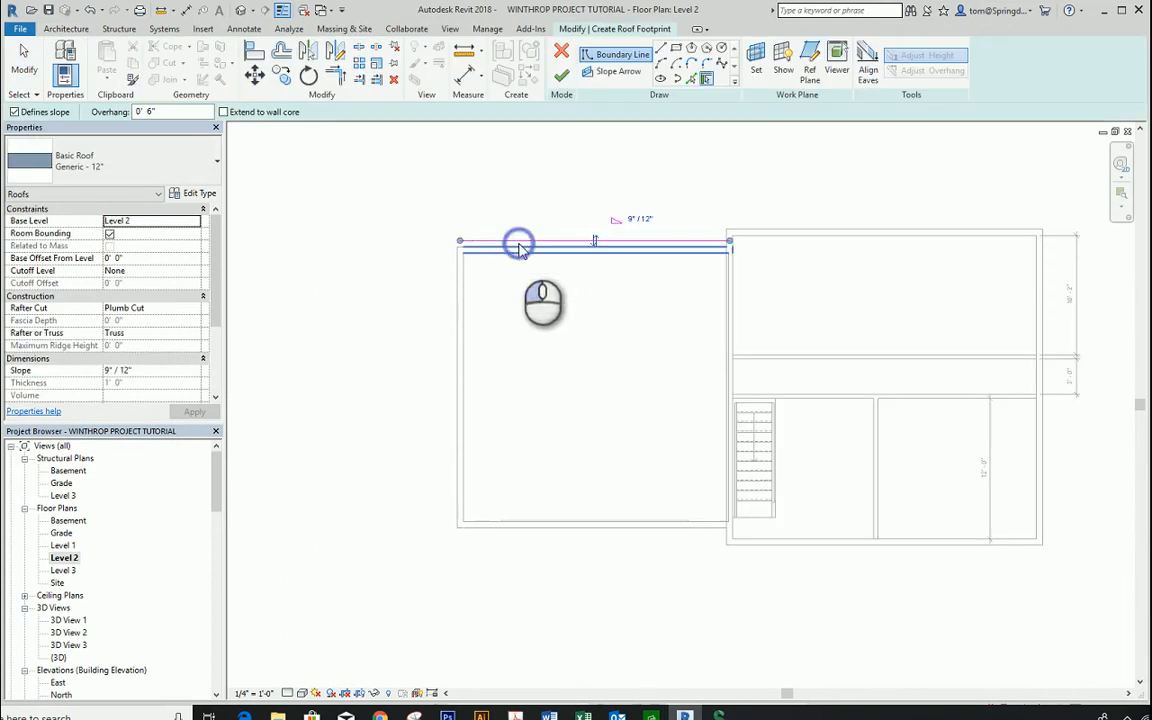
pyautogui.click(457, 309)
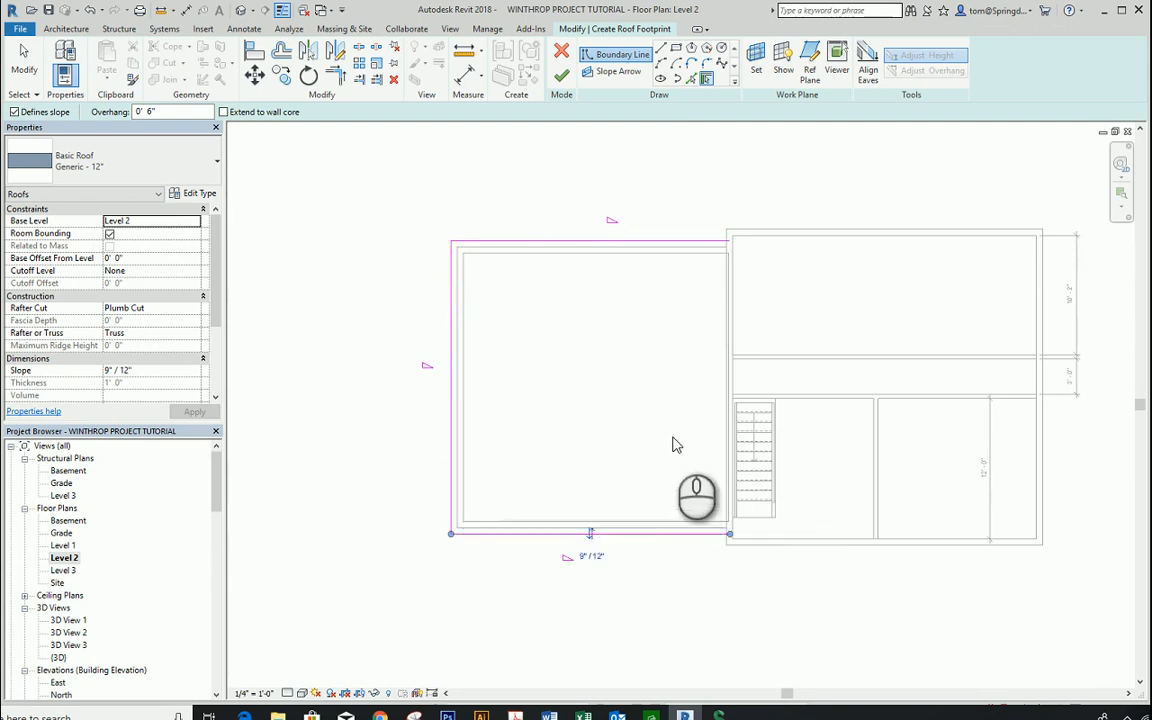
pyautogui.click(661, 49)
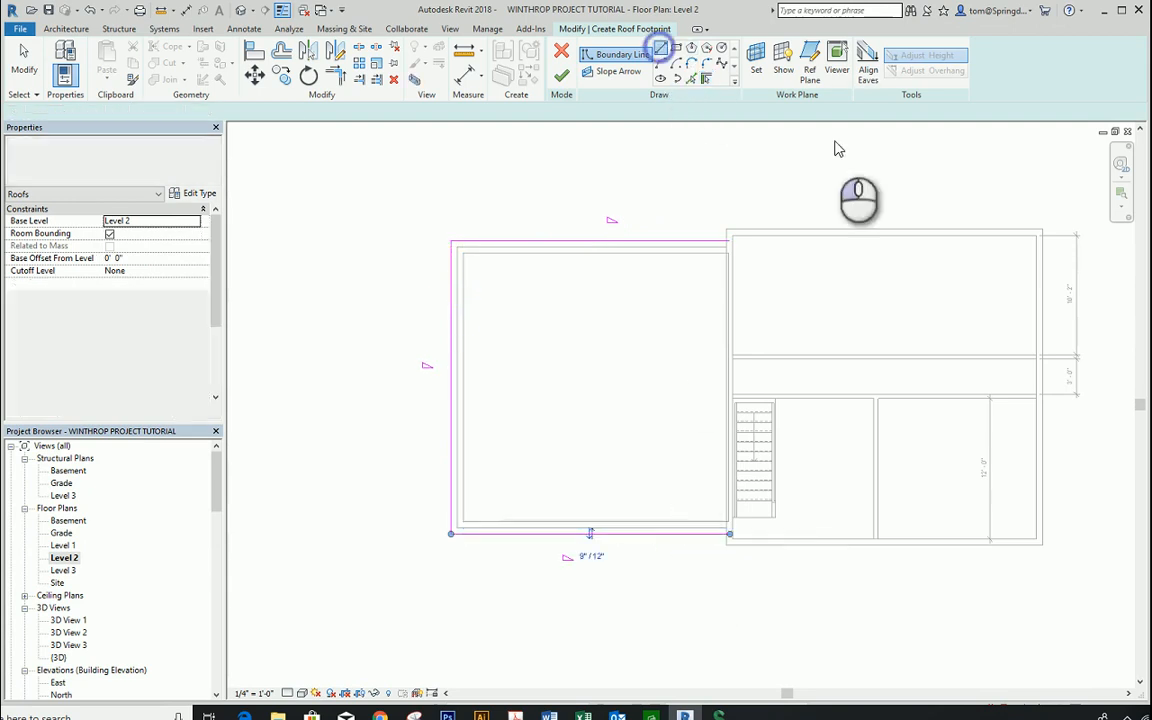
pyautogui.click(729, 239)
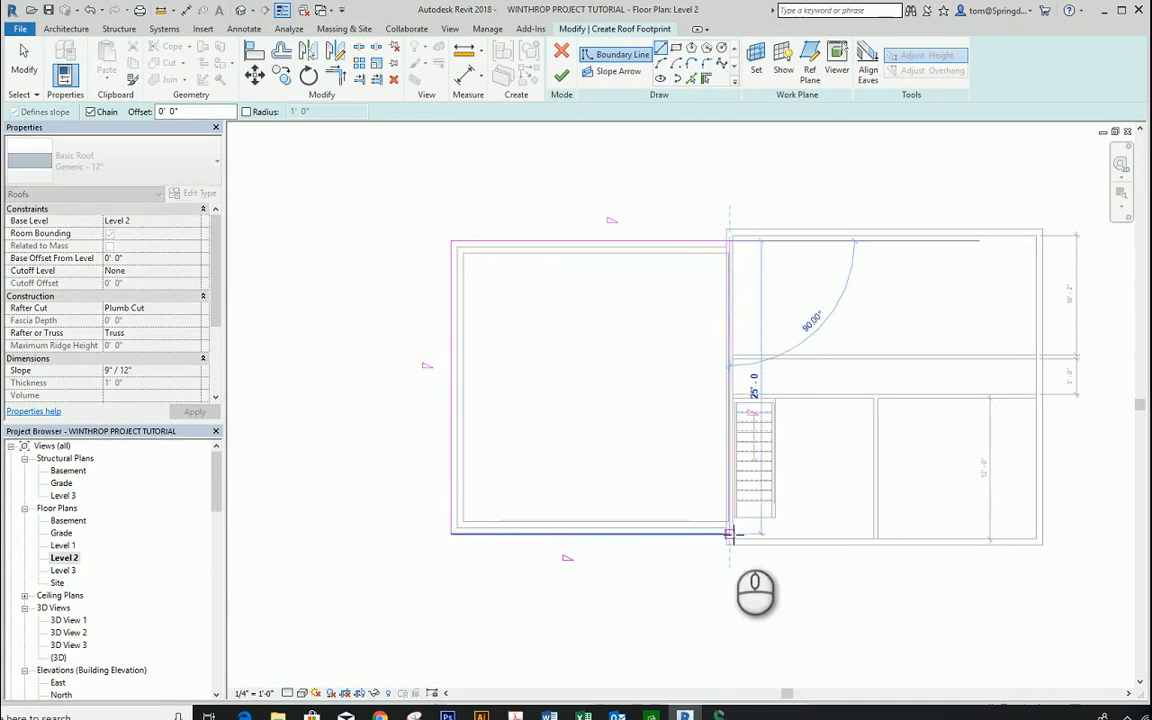
pyautogui.click(730, 533)
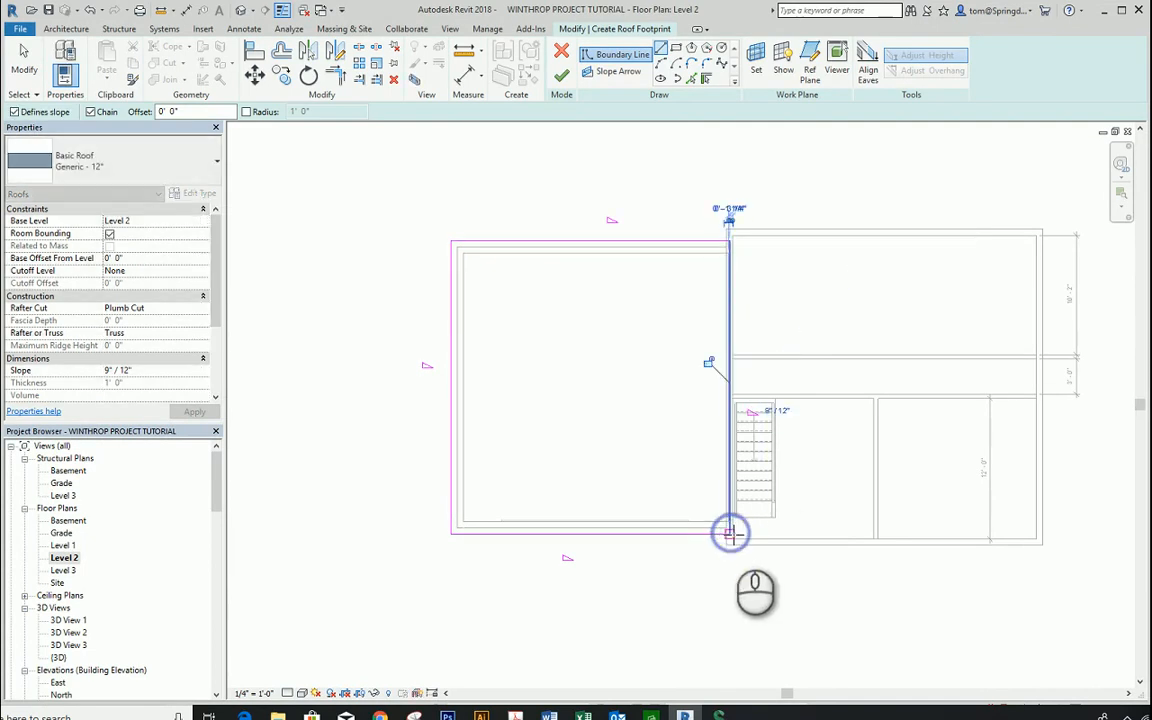
pyautogui.click(563, 80)
pyautogui.click(558, 155)
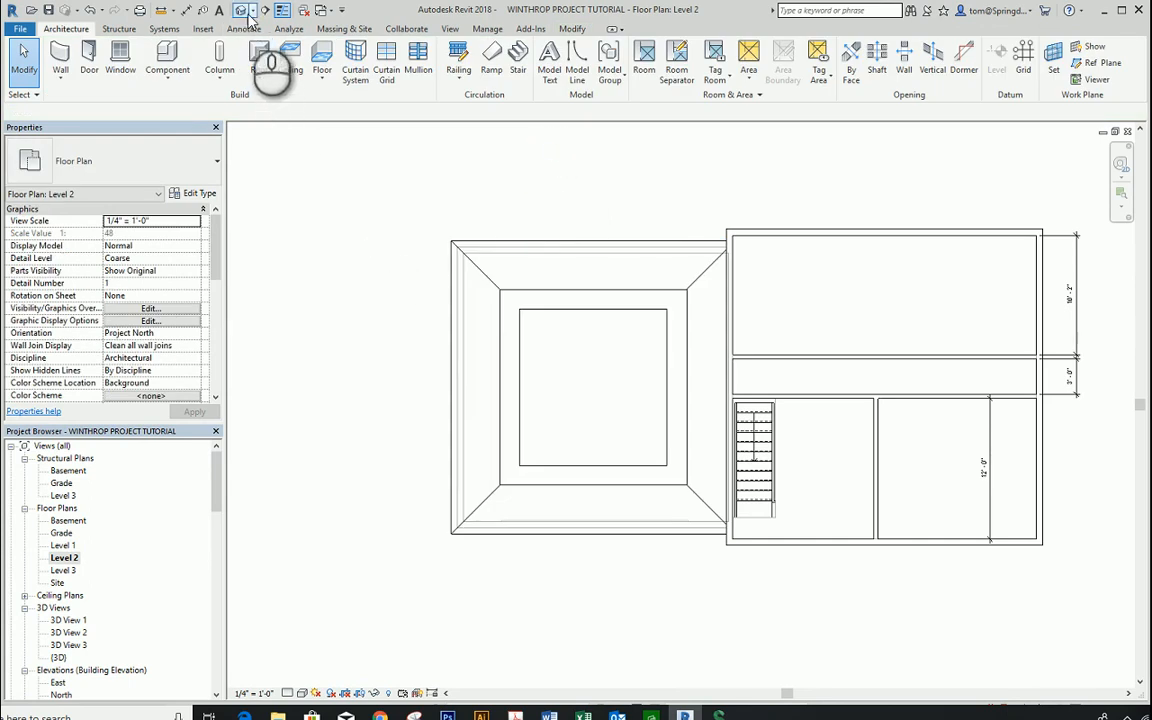
# Step: In the default 3D view, change the garage roof type to Wood Rafter 8" - Asphalt Shingle - Insulated
pyautogui.click(240, 11)
pyautogui.scroll(4, 560, 547)
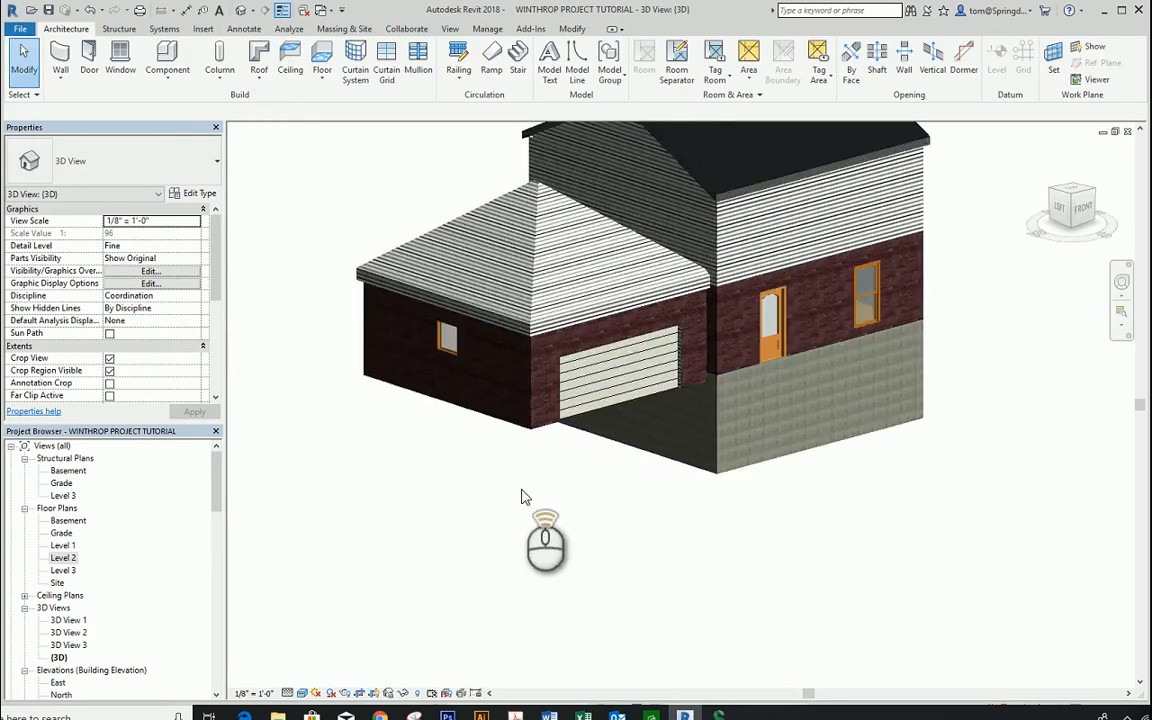
pyautogui.click(535, 248)
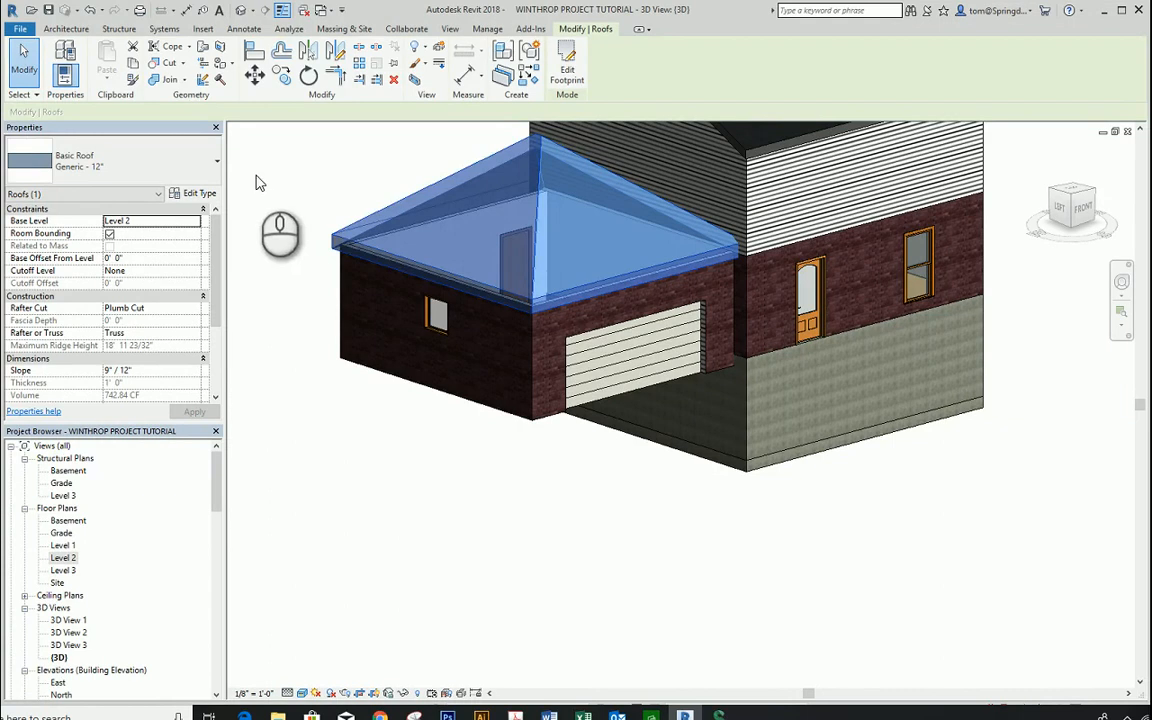
pyautogui.click(216, 162)
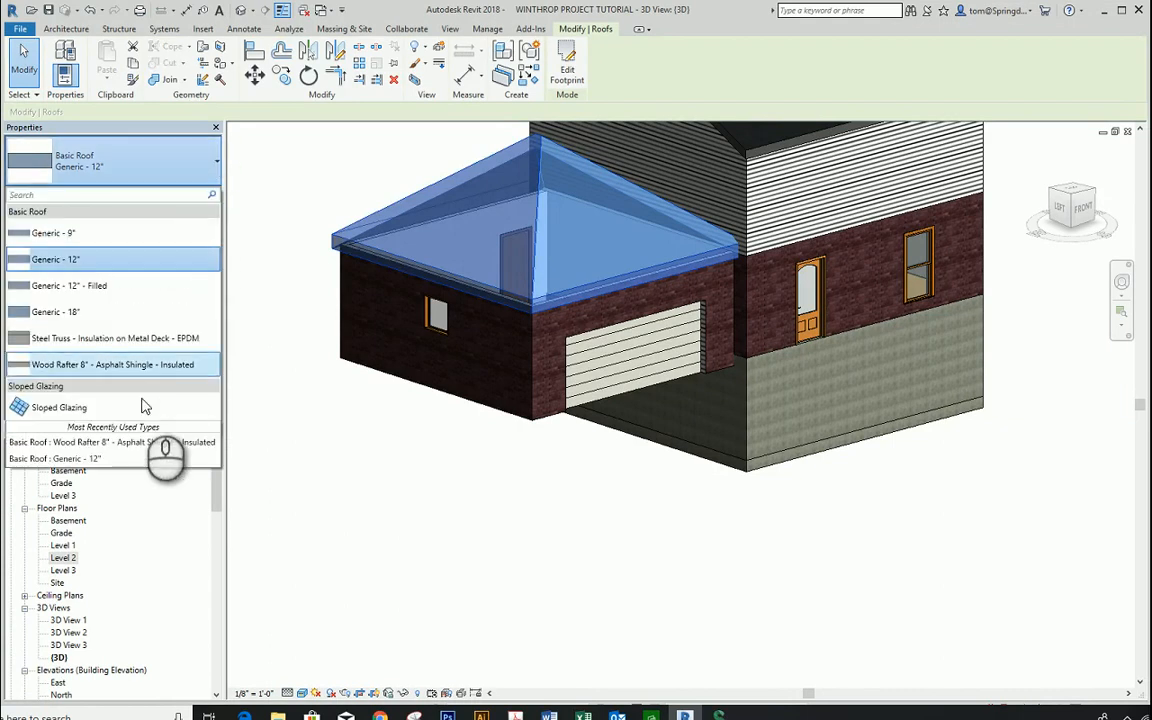
pyautogui.click(152, 366)
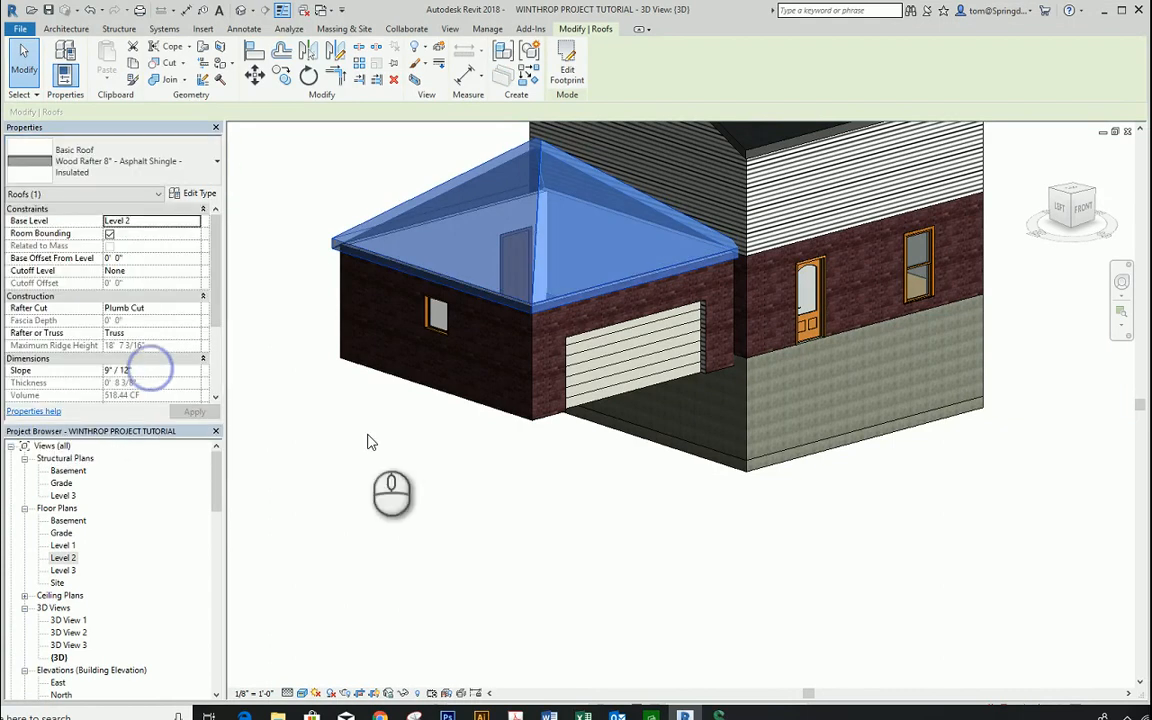
pyautogui.click(373, 445)
# Step: Edit the garage roof footprint so the outer gable-end line and the house-side line no longer define a slope, and finish it
pyautogui.doubleClick(547, 303)
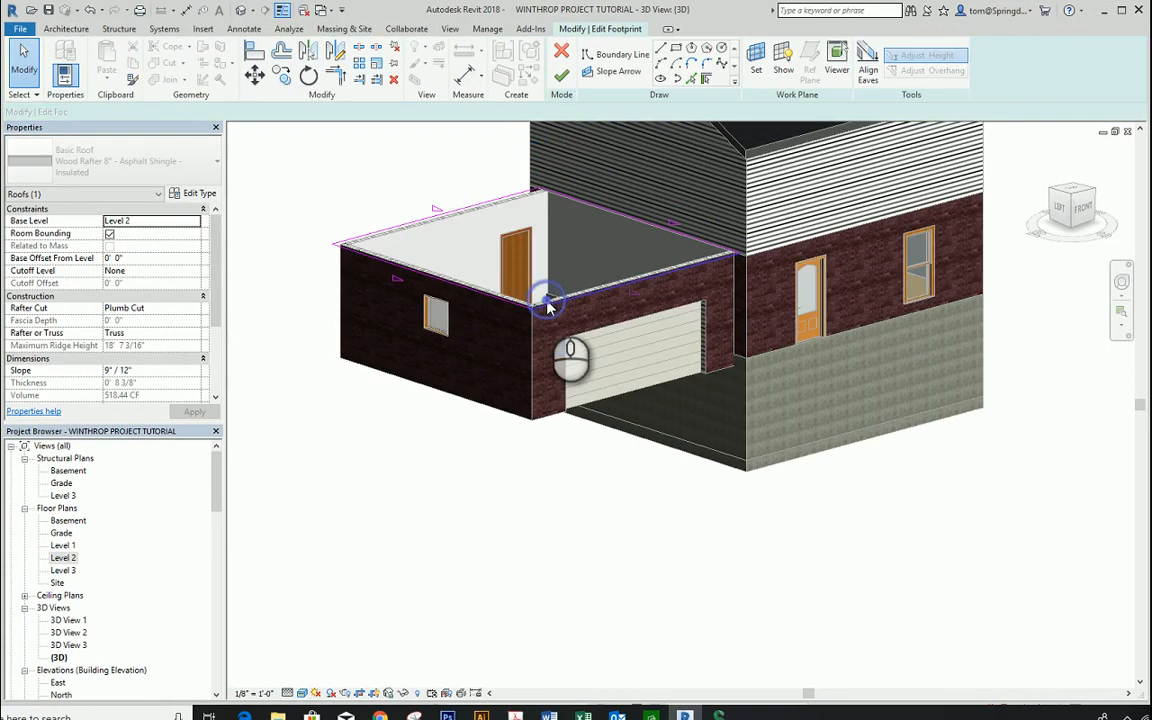
pyautogui.click(411, 265)
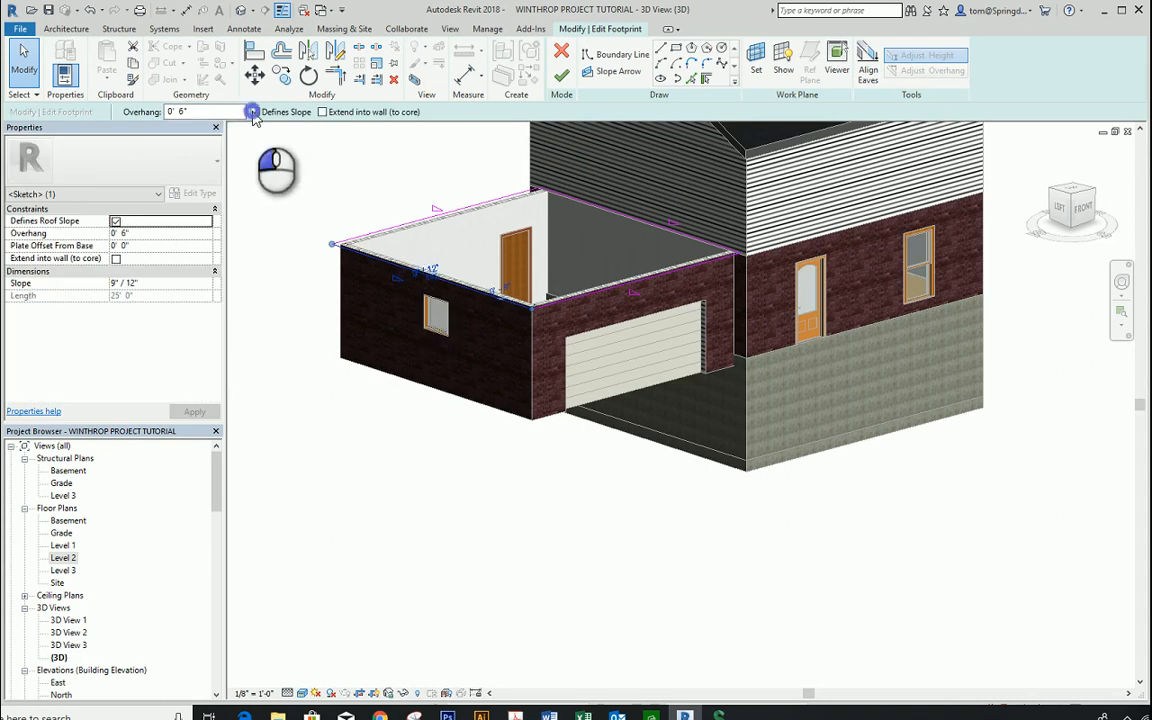
pyautogui.click(283, 226)
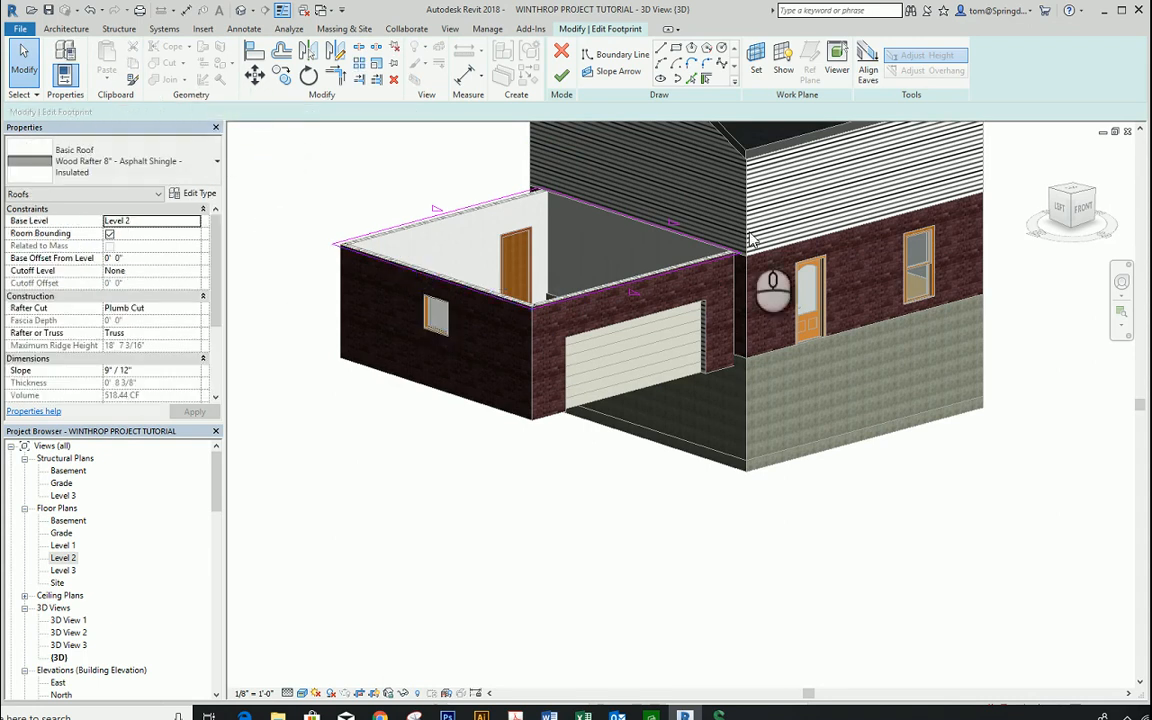
pyautogui.click(693, 236)
pyautogui.click(256, 113)
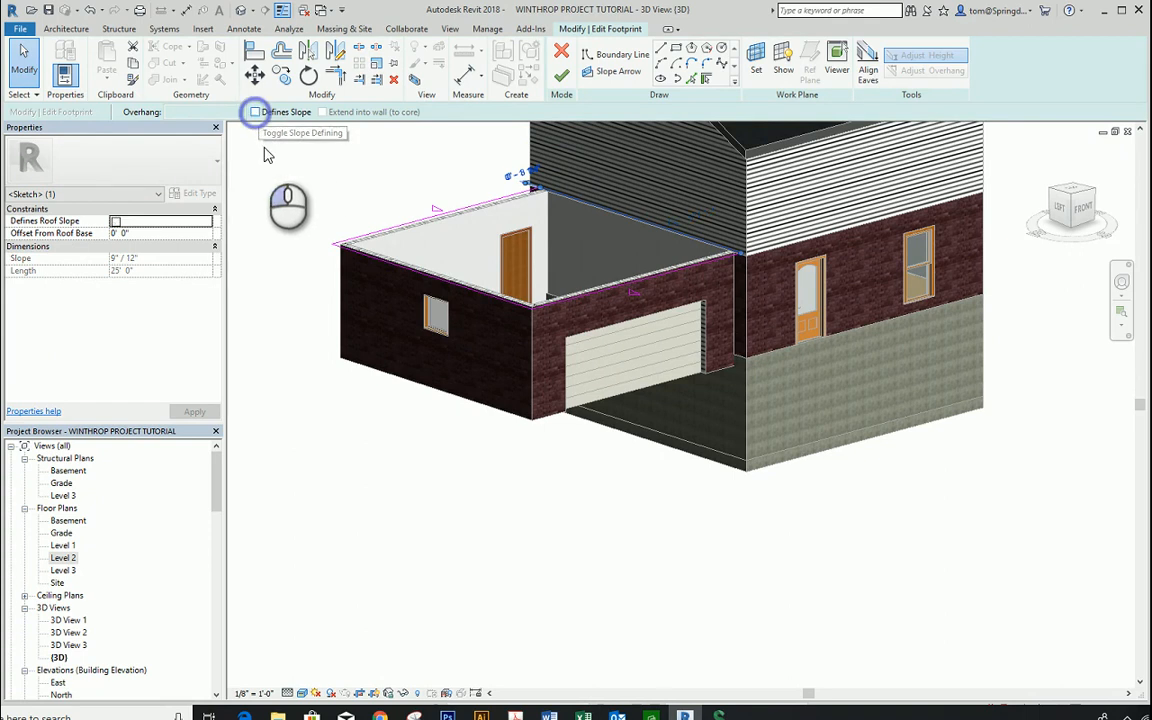
pyautogui.click(268, 175)
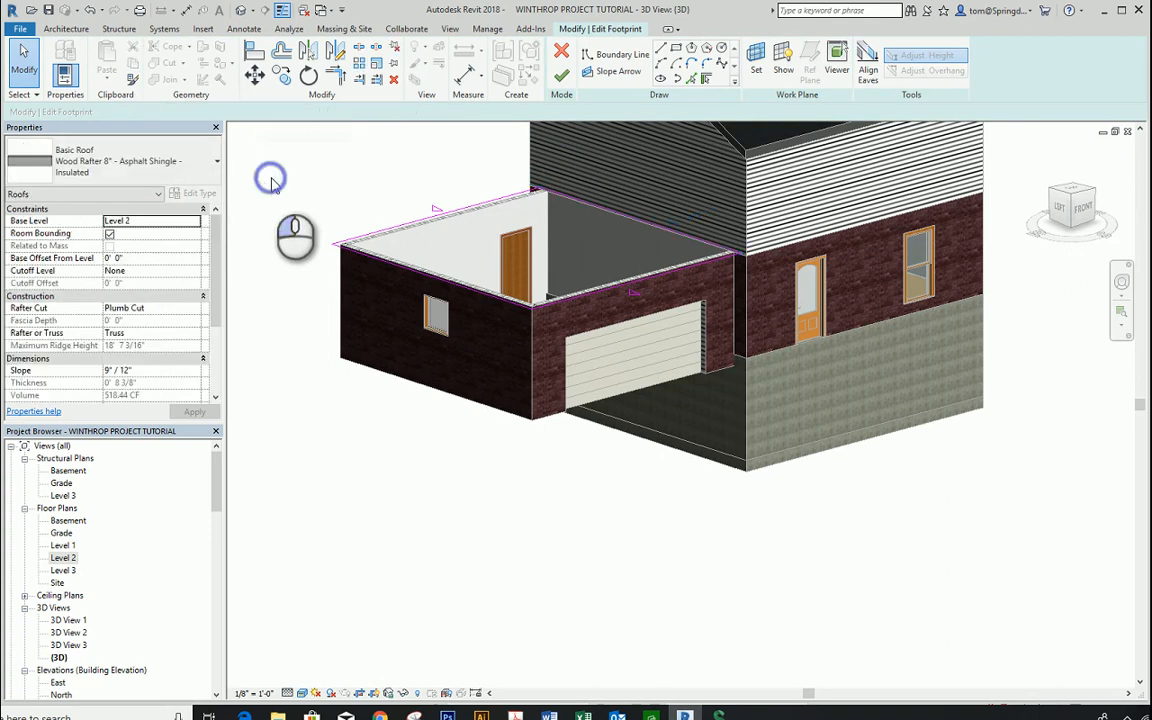
pyautogui.click(561, 76)
pyautogui.click(493, 460)
# Step: Set the garage roof's slope to 6" / 12"
pyautogui.keyDown('shift'); pyautogui.moveTo(497, 462); pyautogui.dragTo(496, 296, button='middle'); pyautogui.keyUp('shift')
pyautogui.click(495, 286)
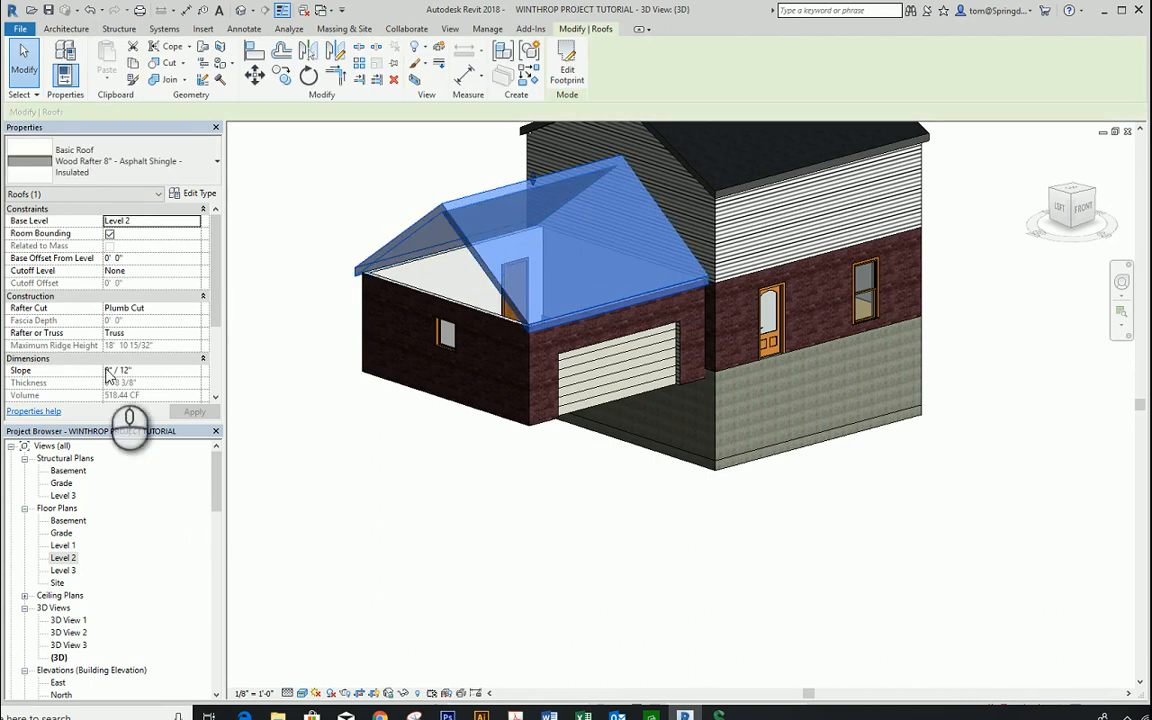
pyautogui.click(106, 370)
pyautogui.press('Delete')
pyautogui.write('6')
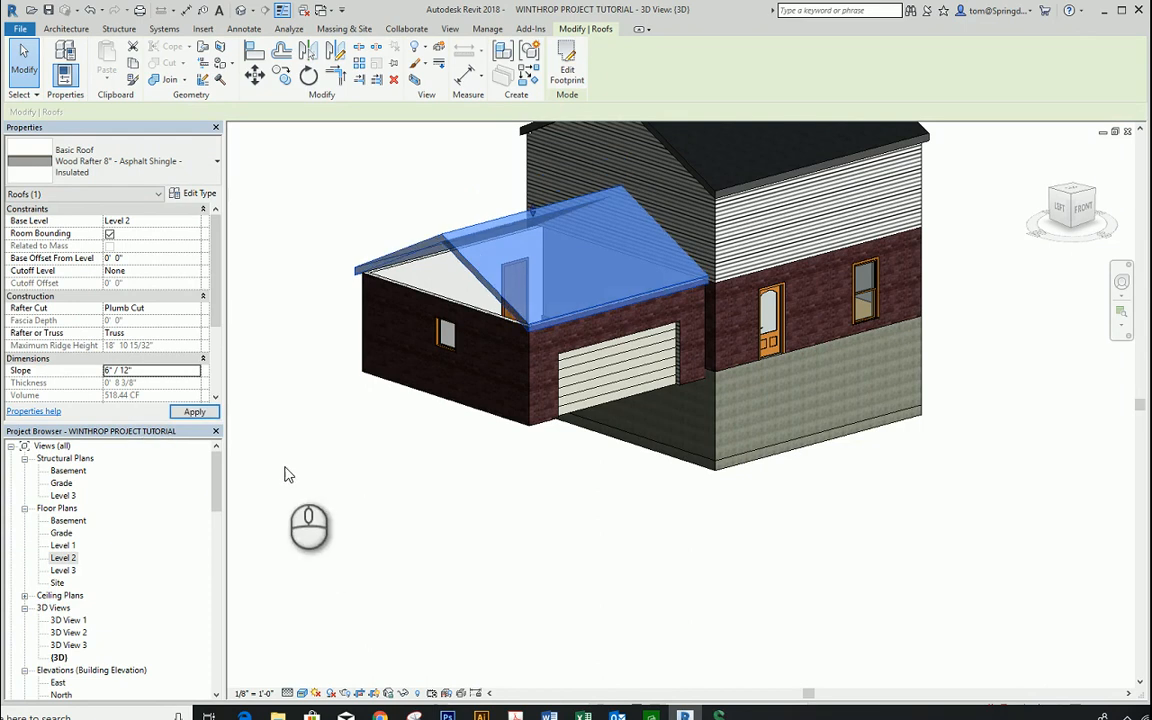
pyautogui.click(195, 413)
pyautogui.click(440, 514)
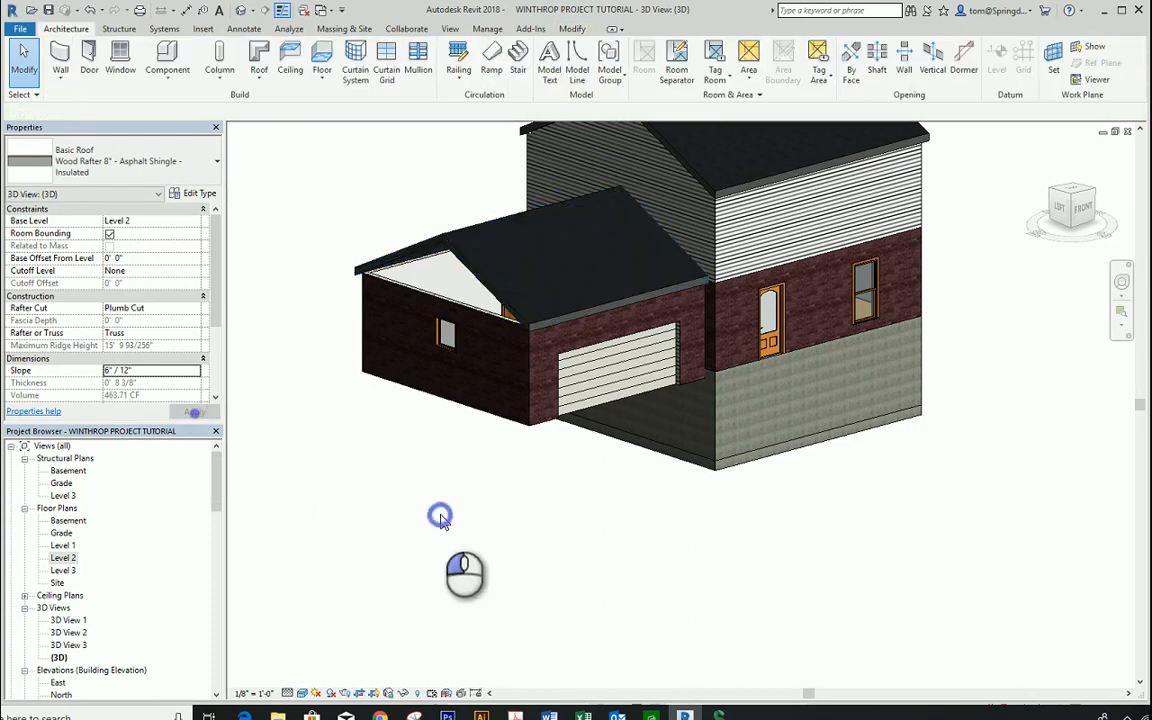
# Step: Attach the top of the garage's windowed gable-end wall to the garage roof
pyautogui.click(472, 316)
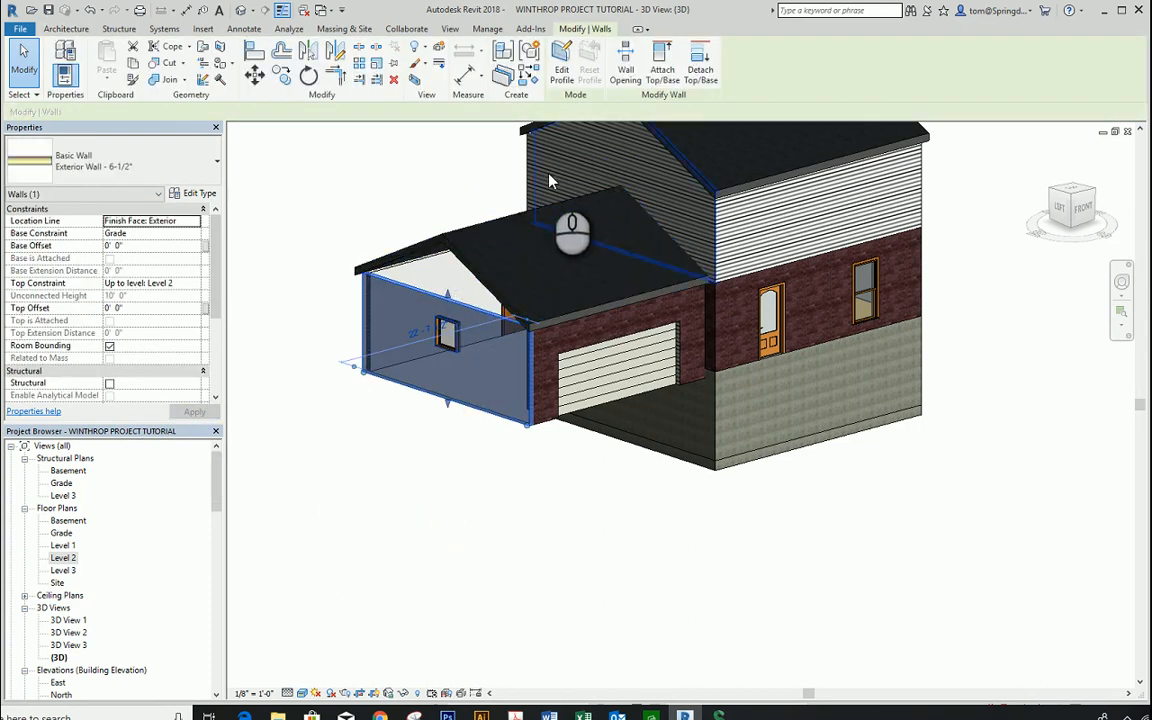
pyautogui.click(662, 70)
pyautogui.click(463, 275)
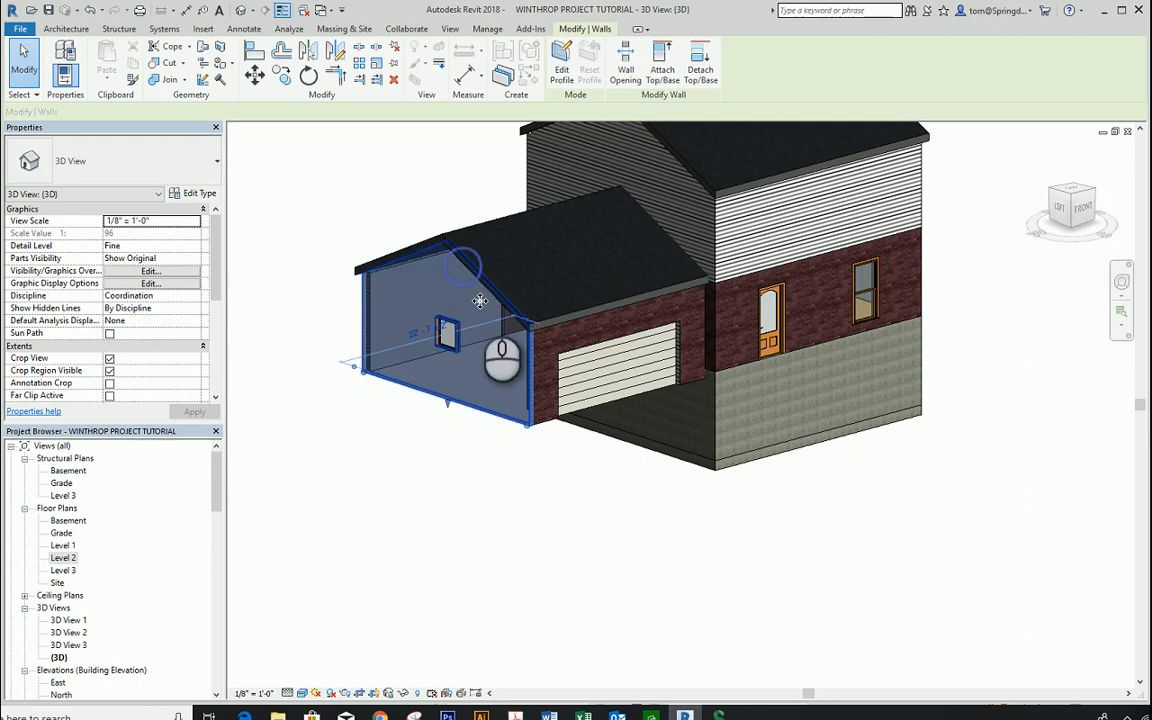
pyautogui.click(586, 553)
pyautogui.keyDown('shift'); pyautogui.moveTo(586, 553); pyautogui.dragTo(666, 596, button='middle'); pyautogui.keyUp('shift')
pyautogui.scroll(2, 725, 555)
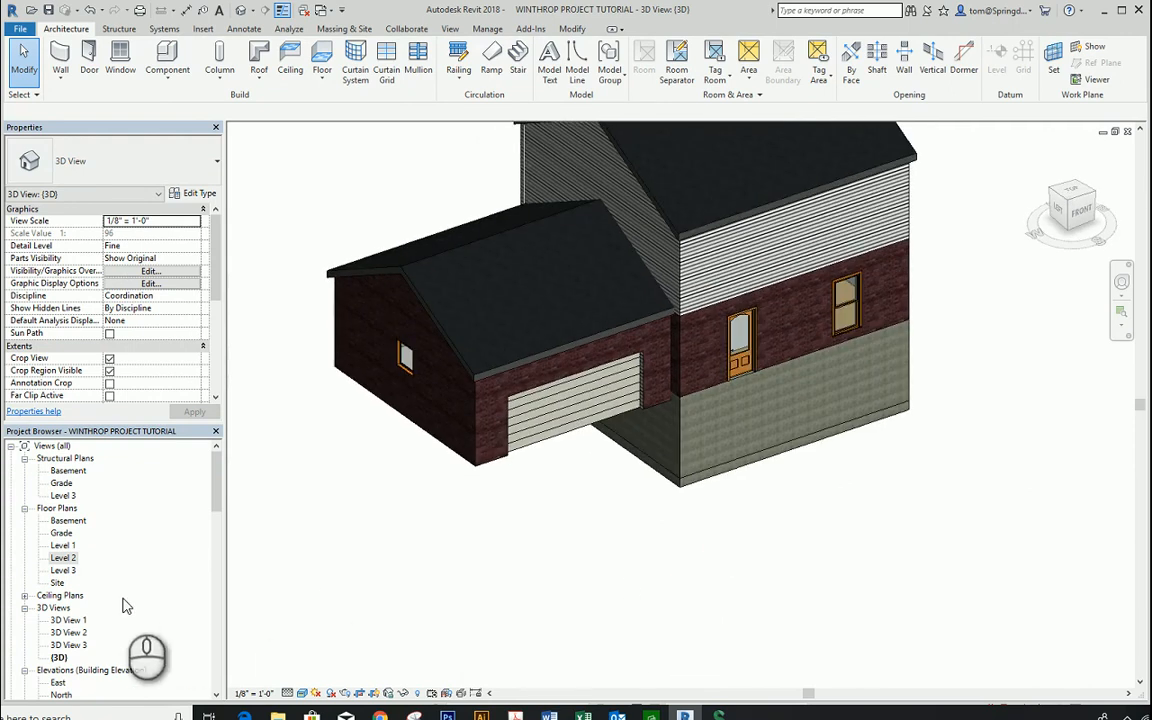
# Step: Open the Level 2 floor plan and view the garage roof beside the house
pyautogui.doubleClick(62, 557)
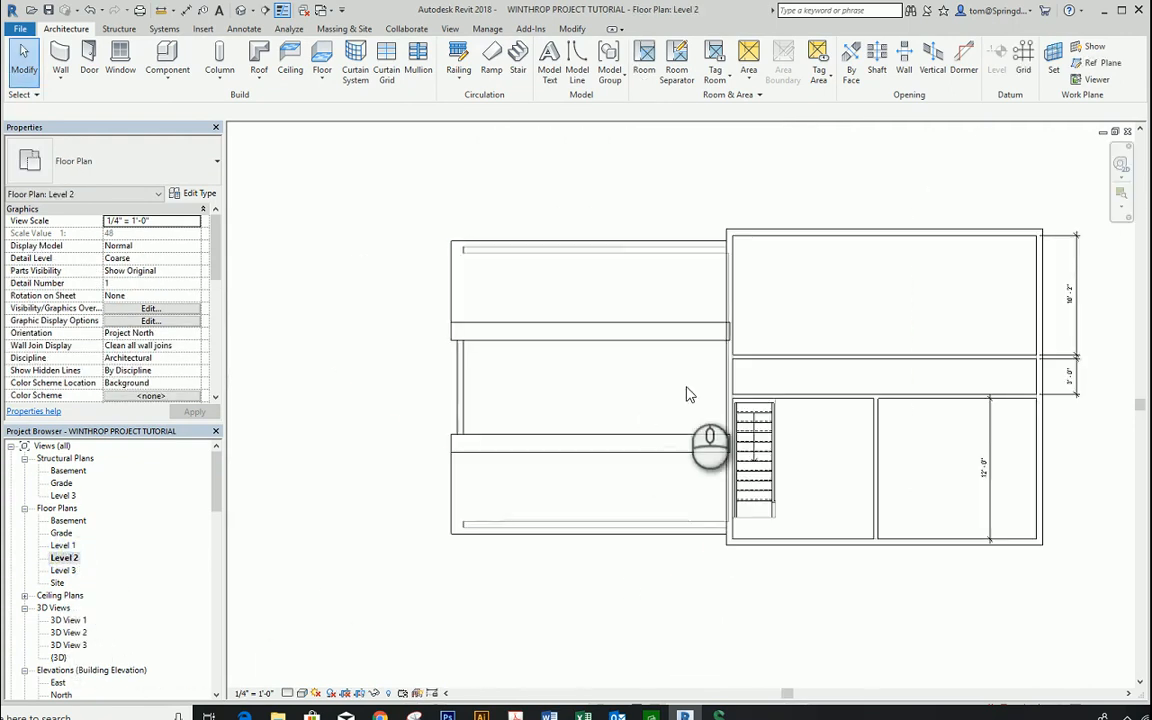
pyautogui.moveTo(895, 543); pyautogui.dragTo(758, 483, button='middle')
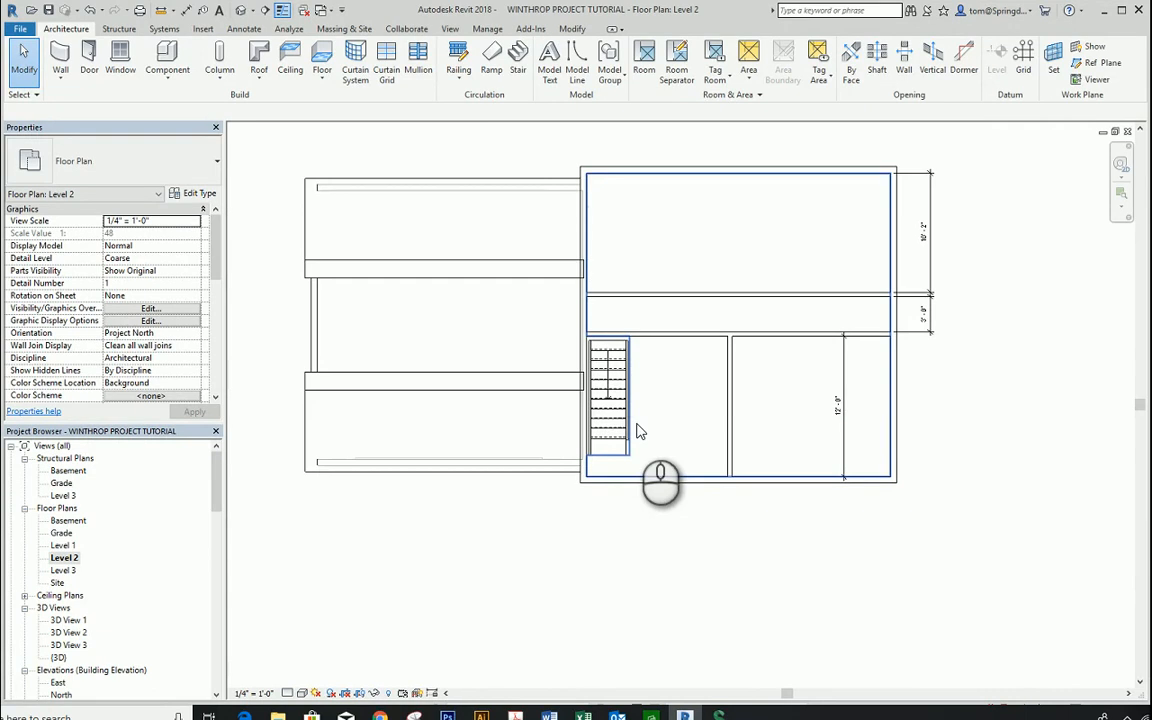
pyautogui.scroll(-2, 470, 553)
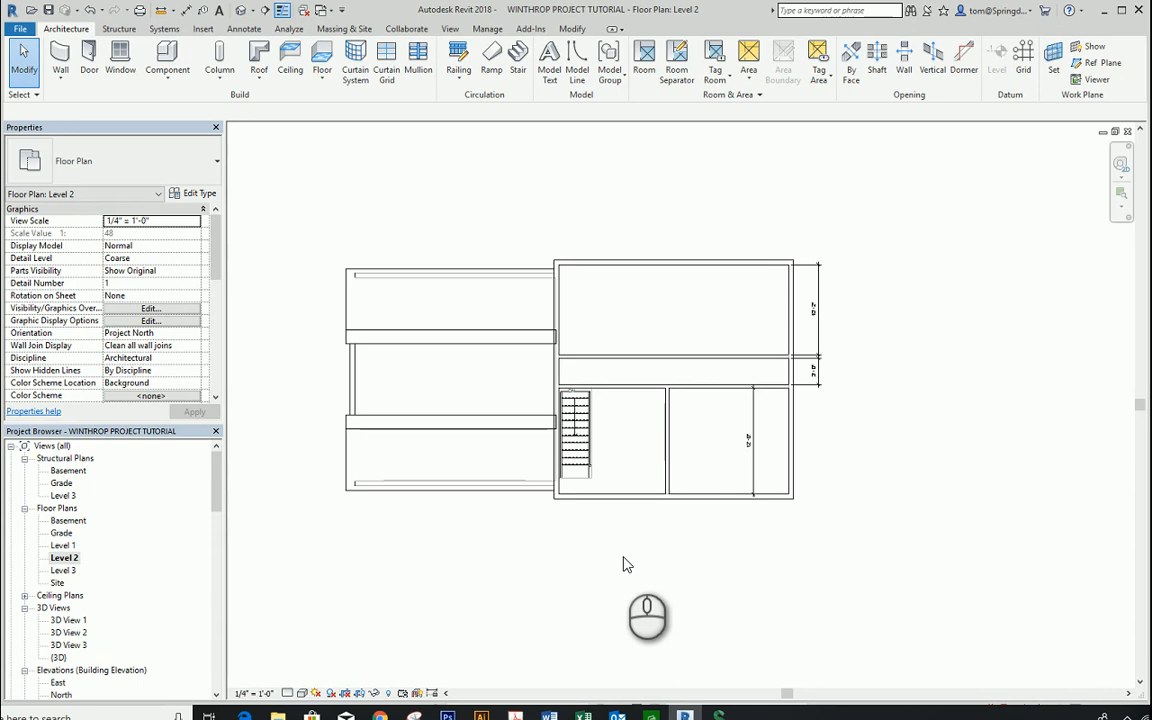
pyautogui.moveTo(721, 714)
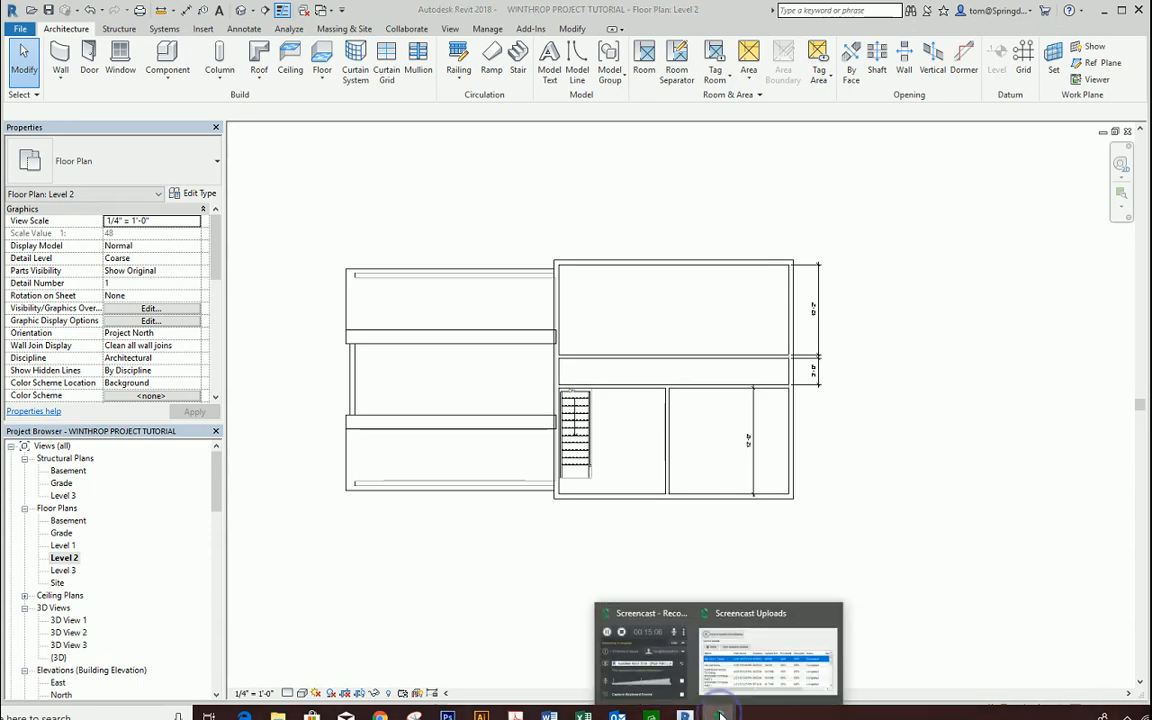